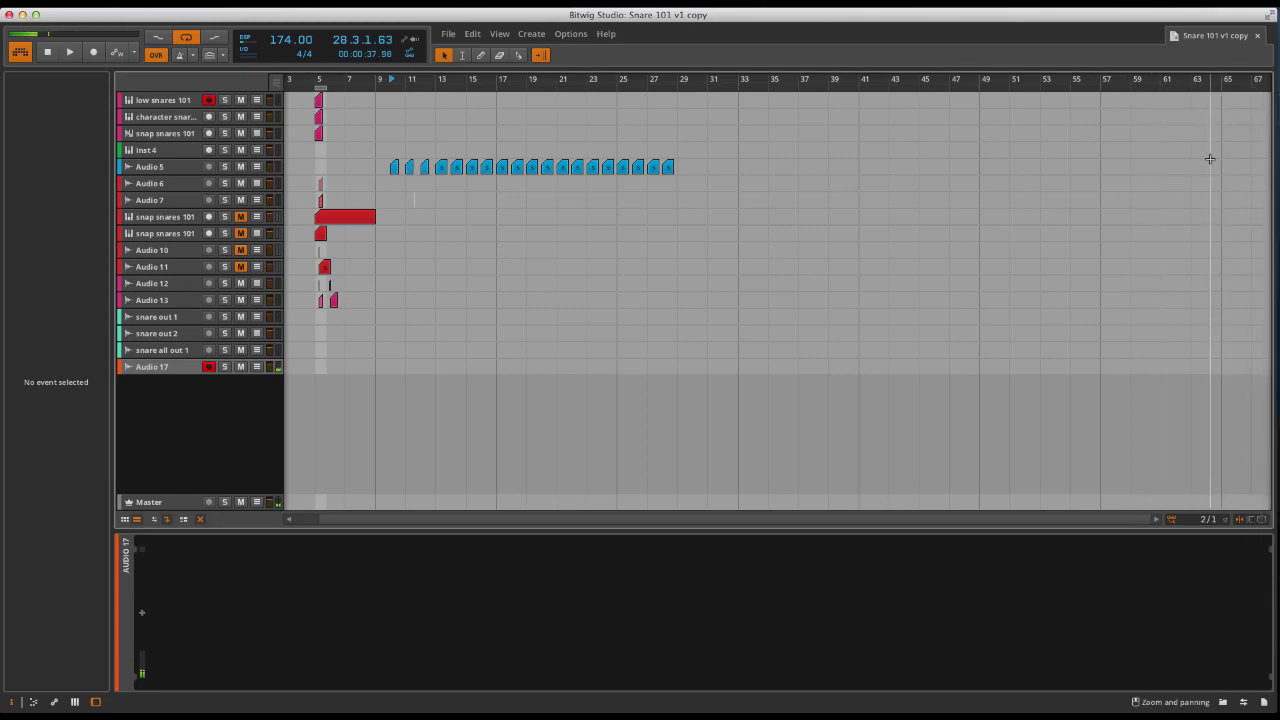
mouse_move(1276, 134)
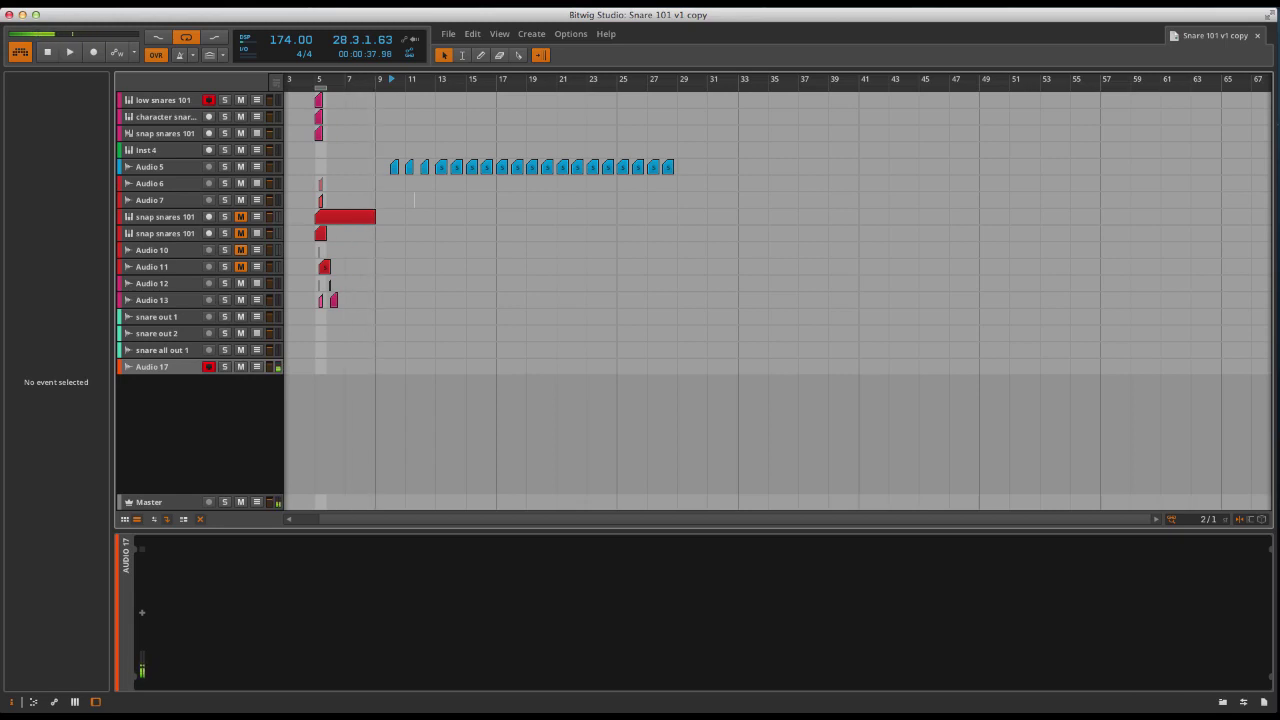
drag(0, 85, 700, 133)
double_click(700, 129)
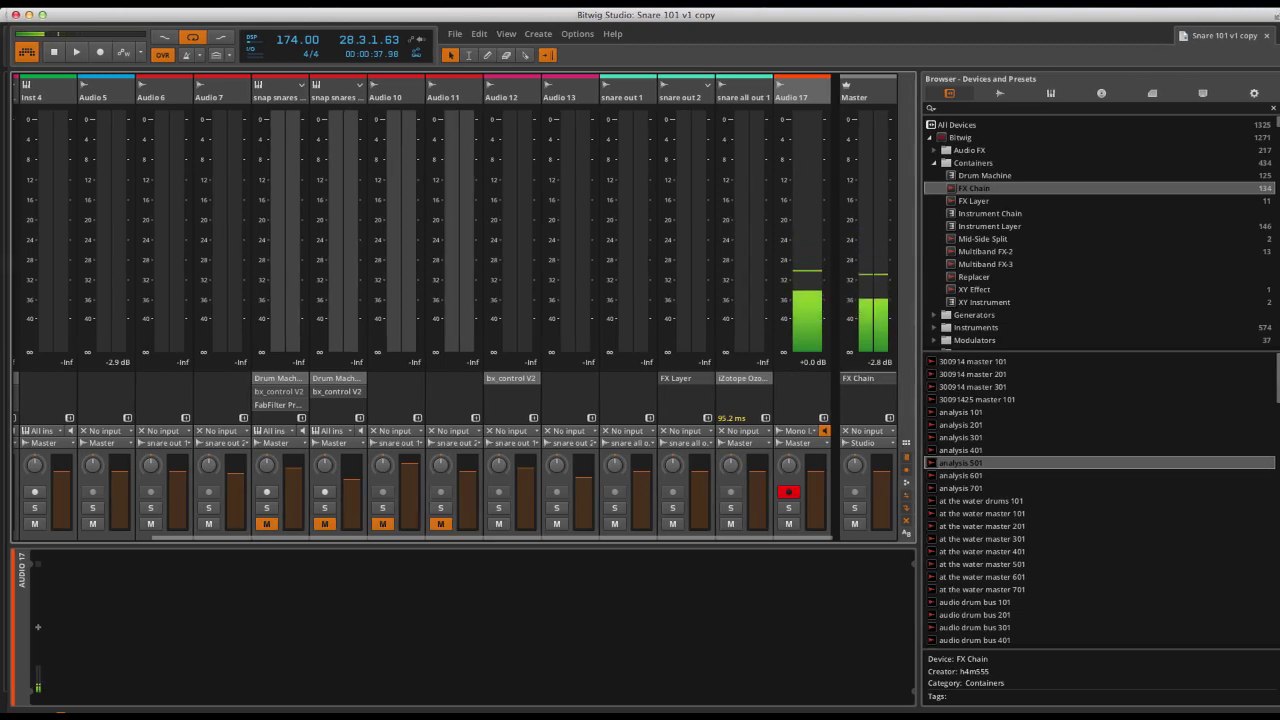
key(alt+1)
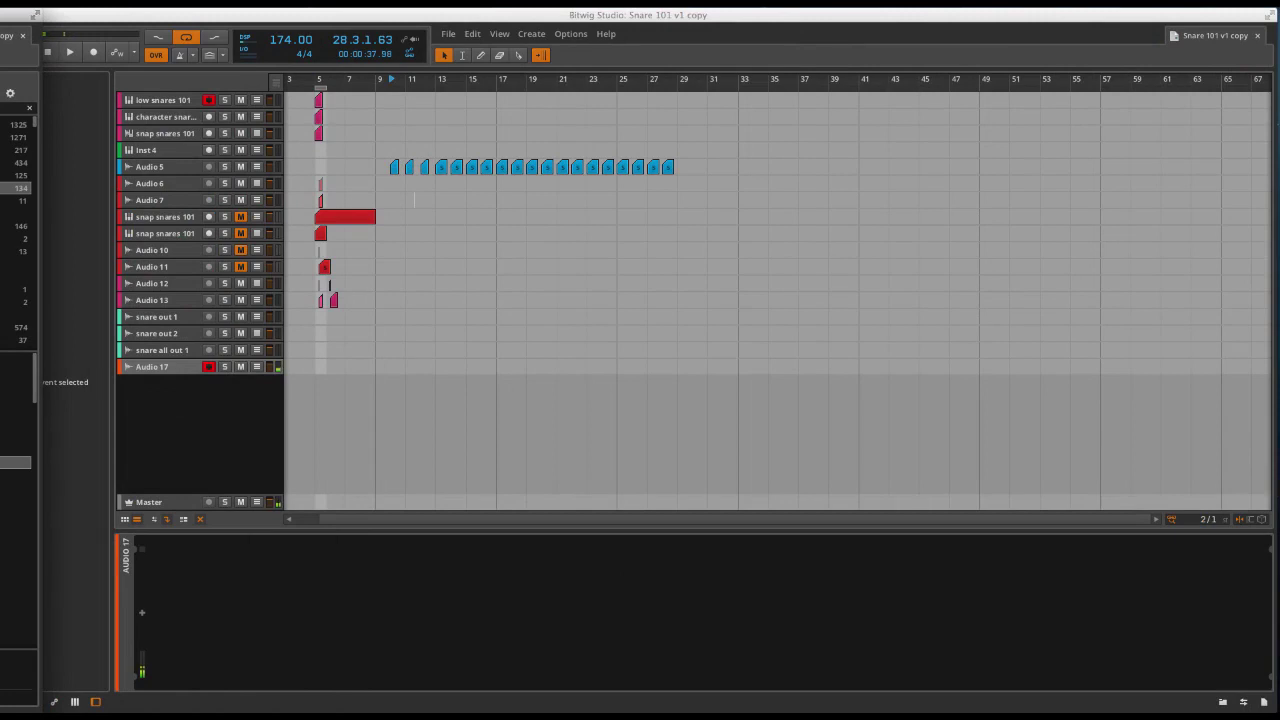
Play back the row of snare clips on Audio 5 from the first clip at bar 10, and stop after the last one
click(603, 279)
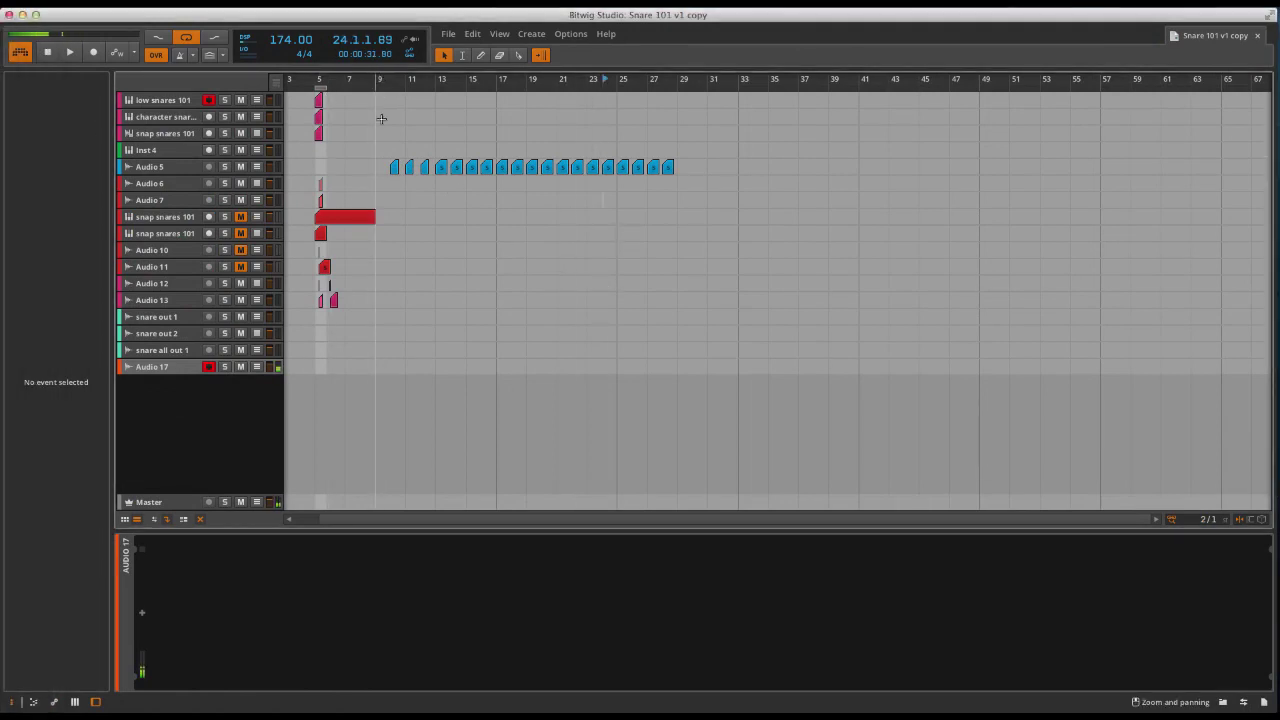
click(393, 165)
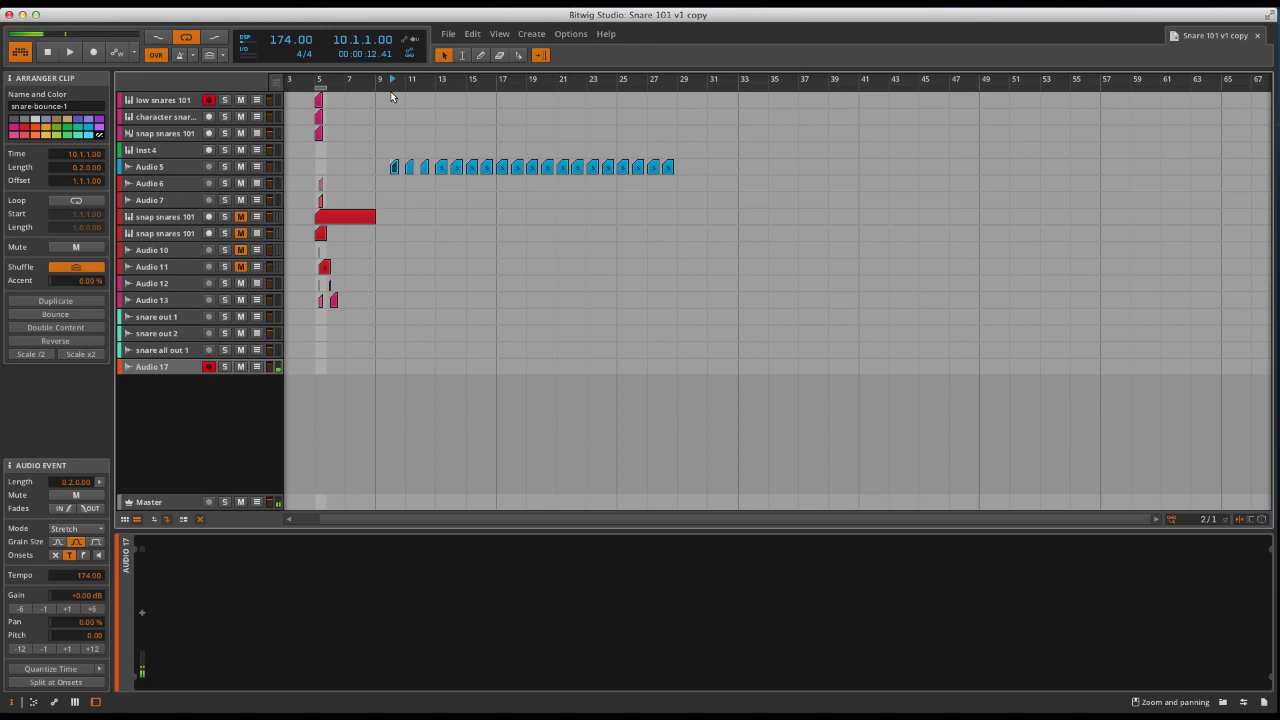
key(space)
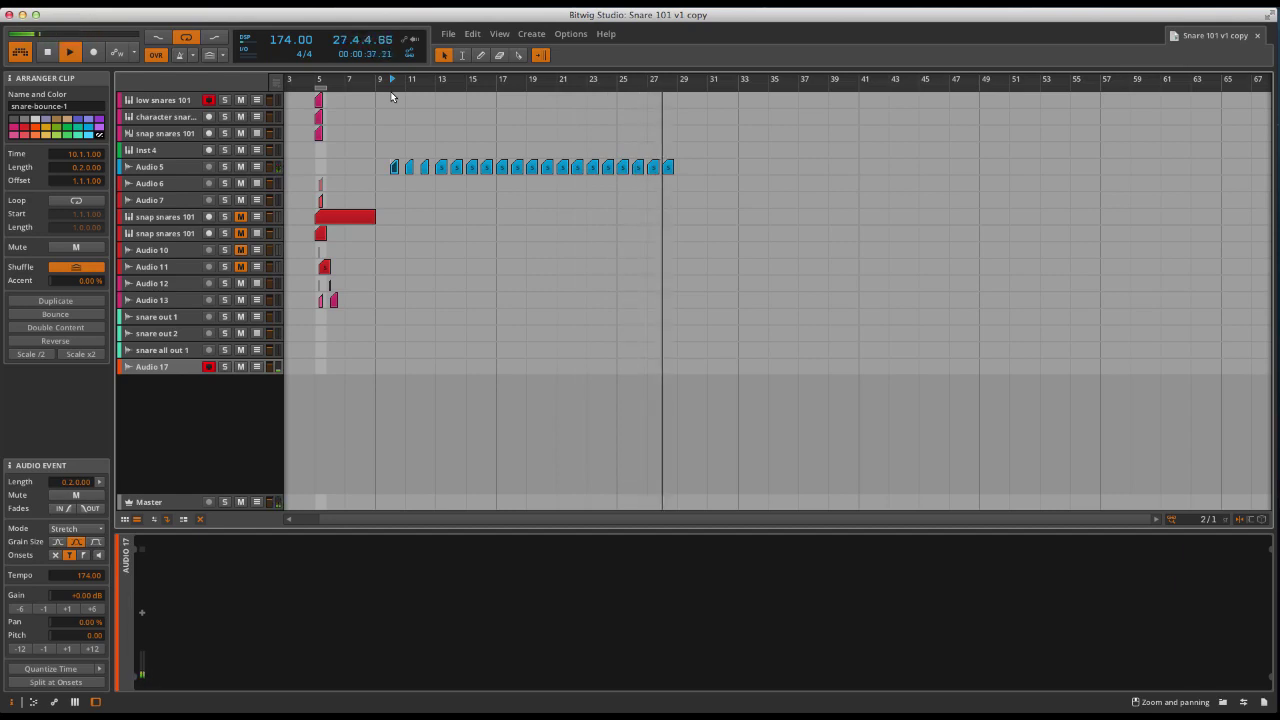
key(space)
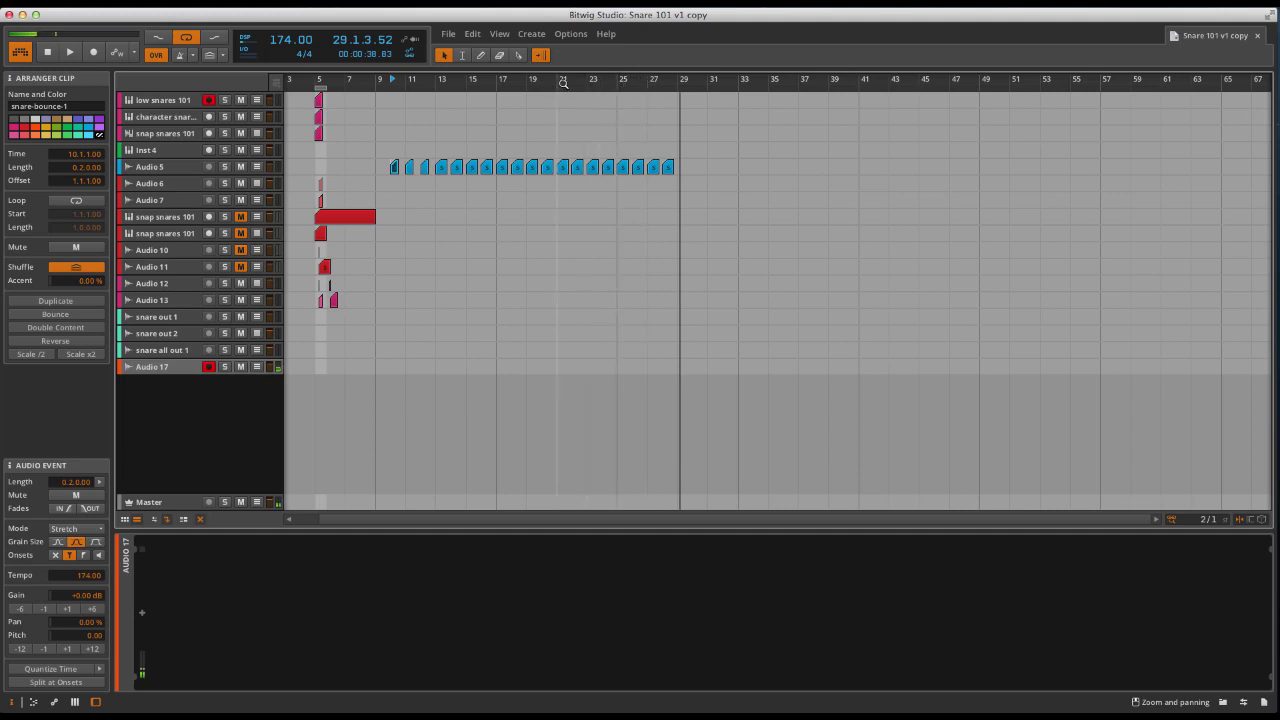
Inspect the device chains of the low snares 101, character snares 101 and snap snares 101 tracks around bar 5
drag(434, 94, 446, 300)
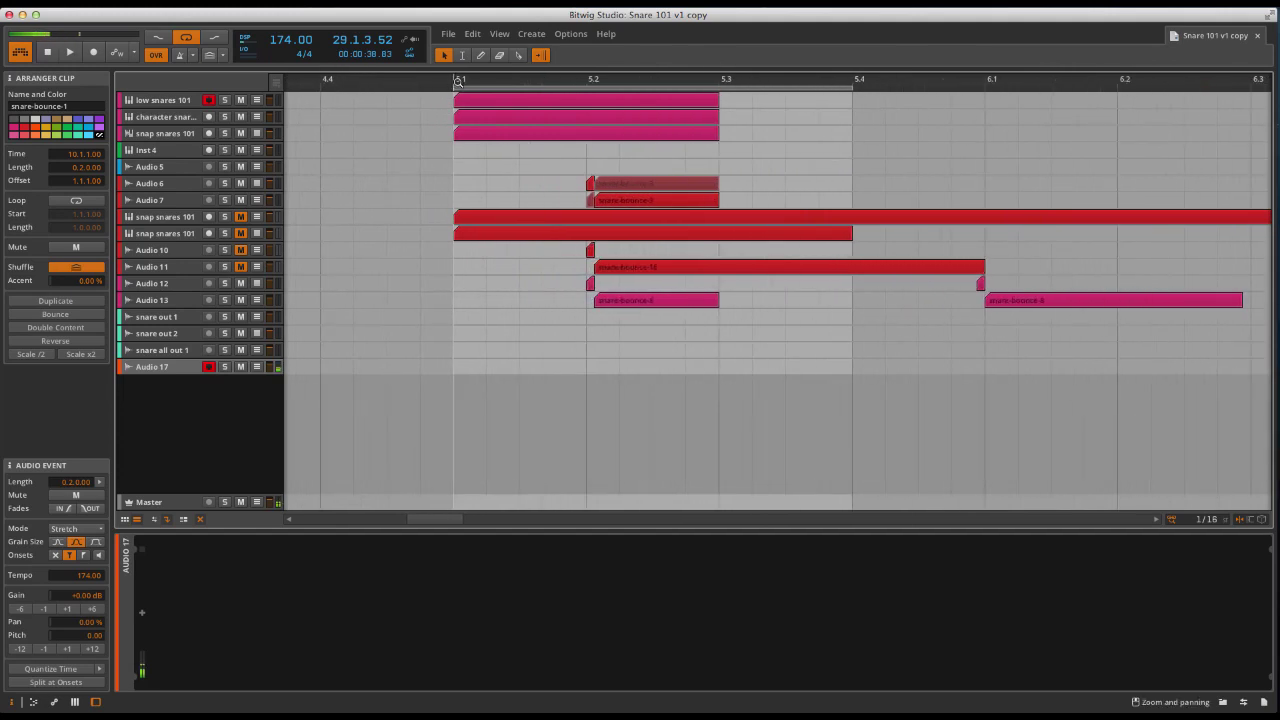
click(178, 103)
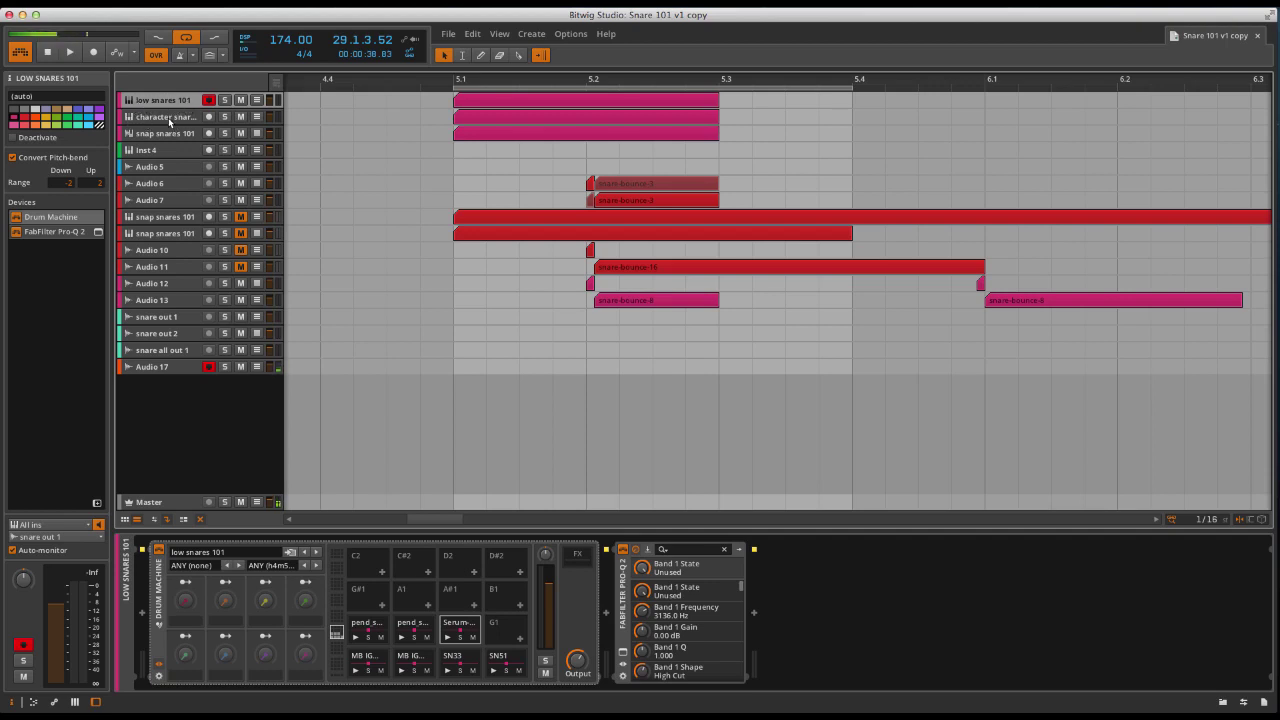
click(171, 120)
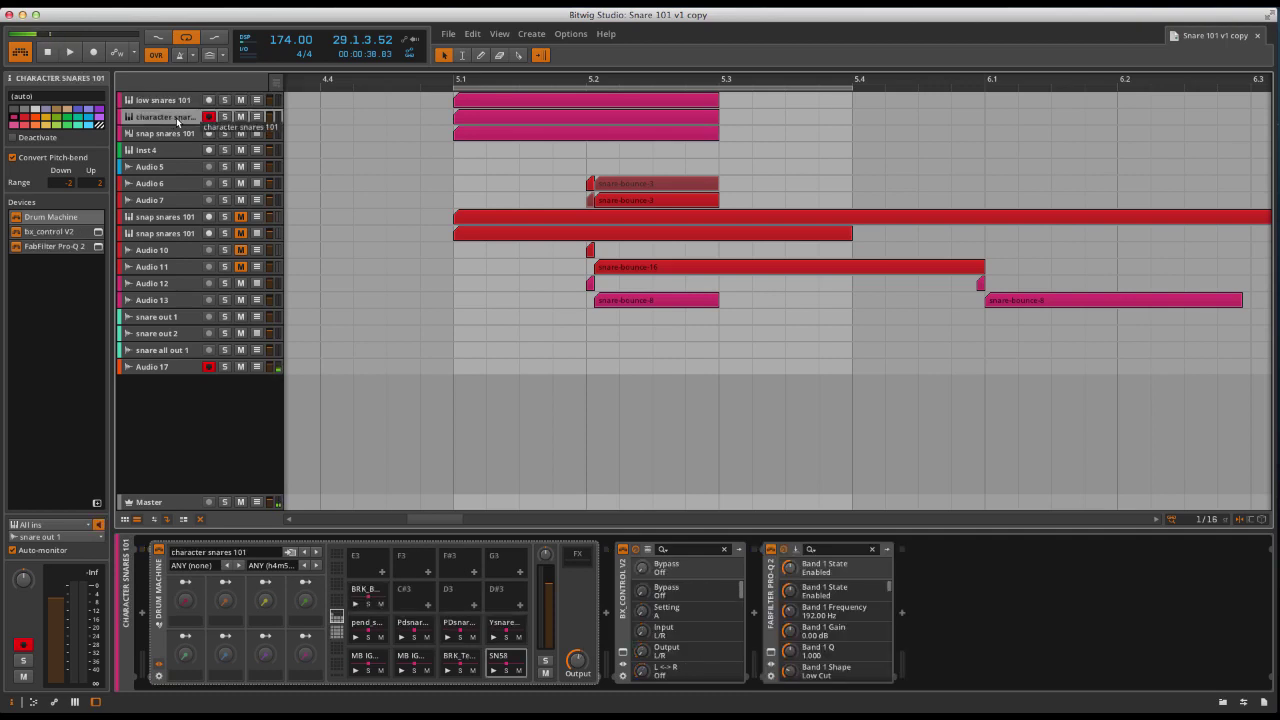
click(137, 135)
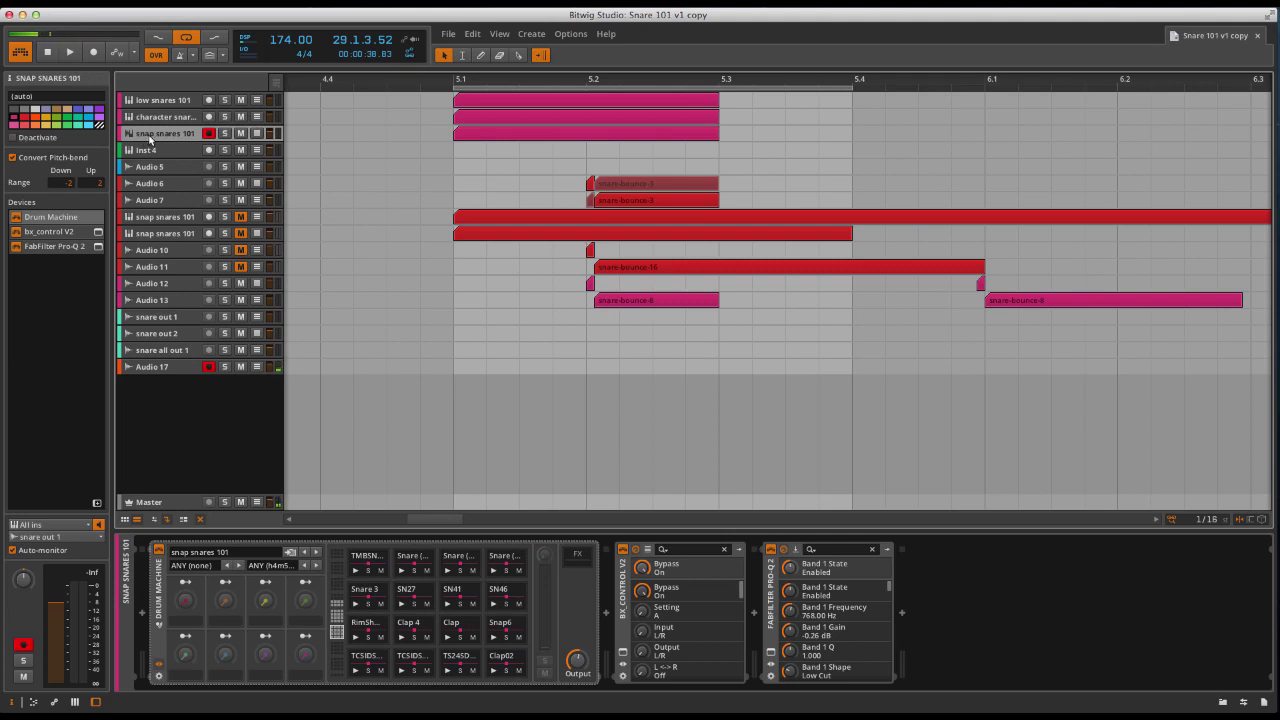
click(160, 104)
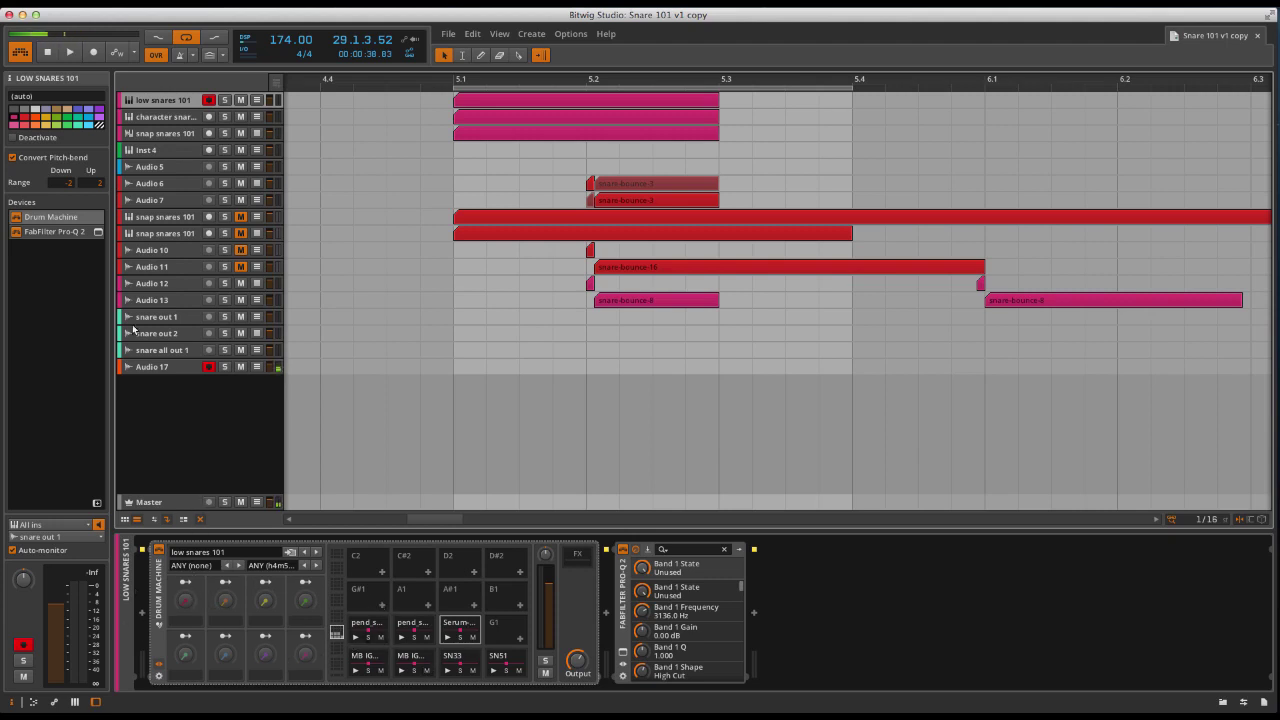
click(190, 119)
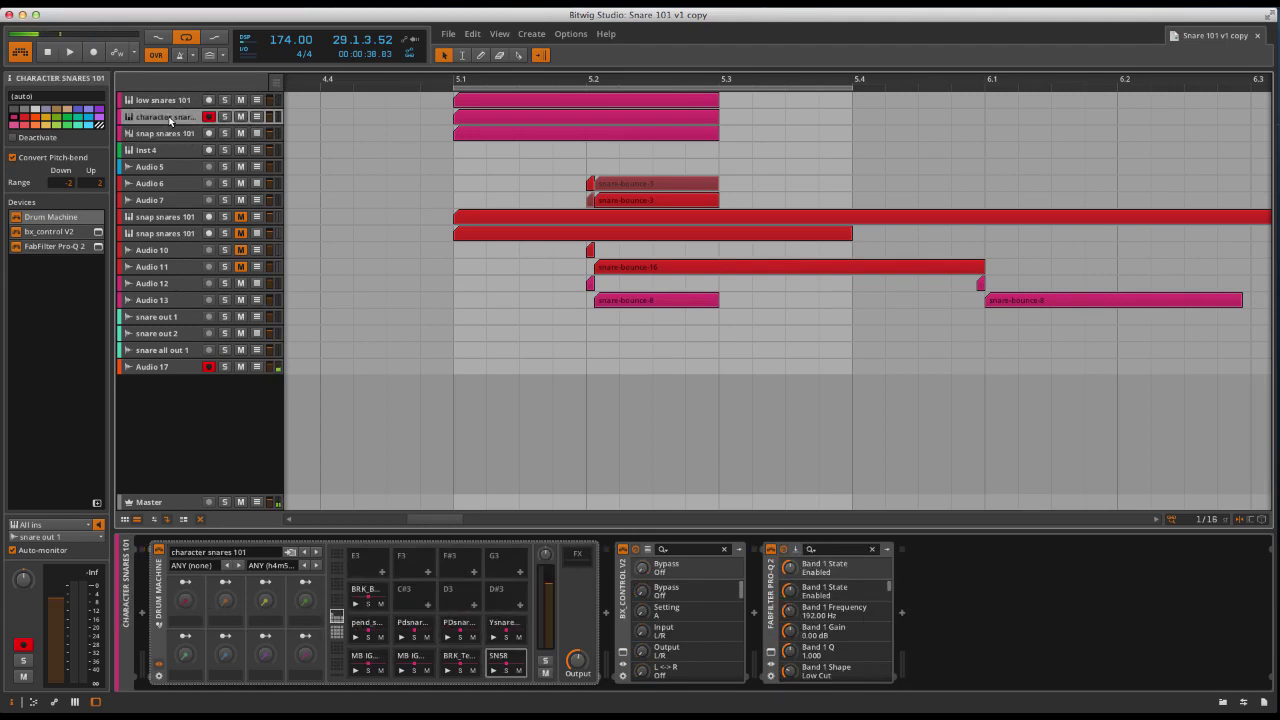
click(173, 103)
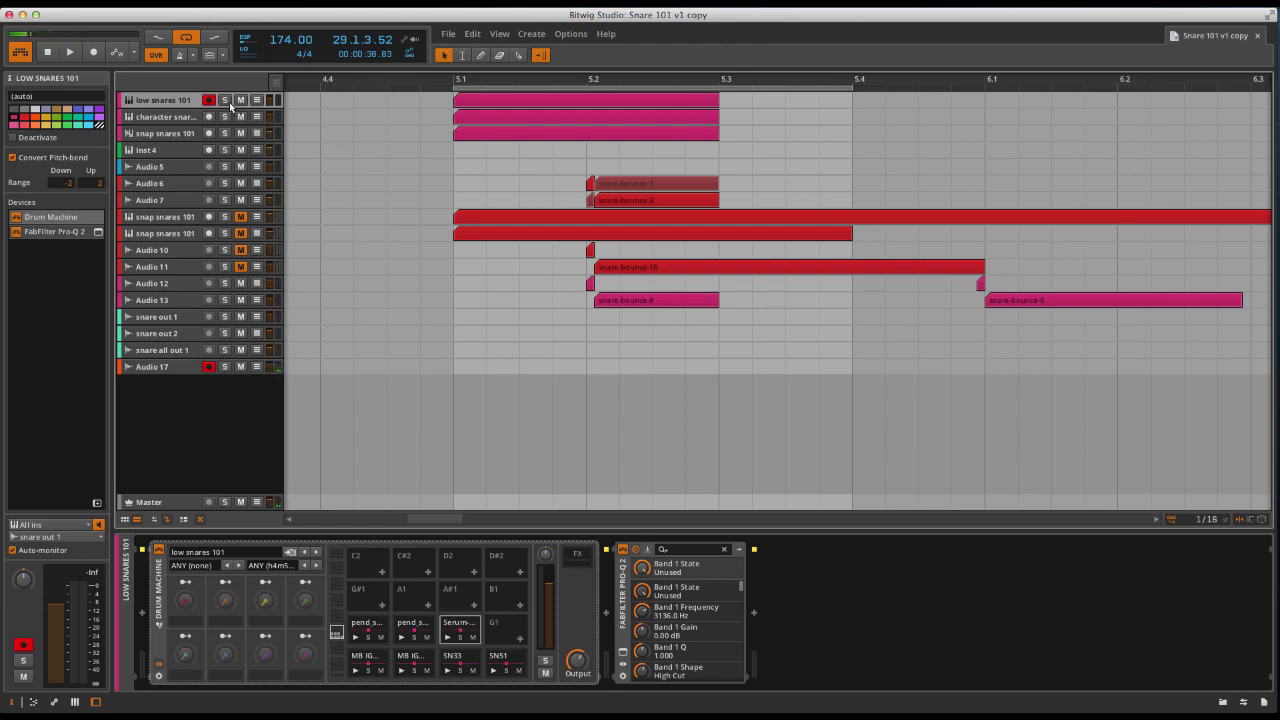
Solo the Audio 17 and low snares 101 tracks and play the loop from 5.1
click(226, 368)
click(225, 100)
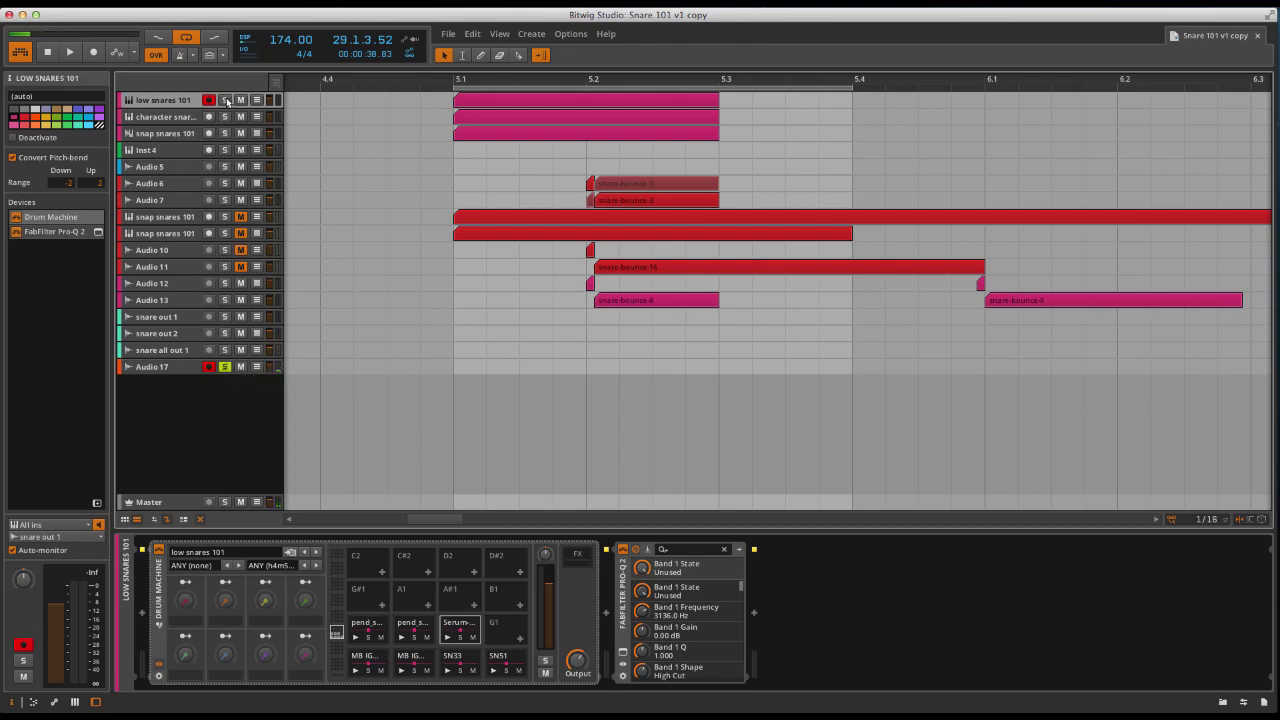
click(447, 79)
key(space)
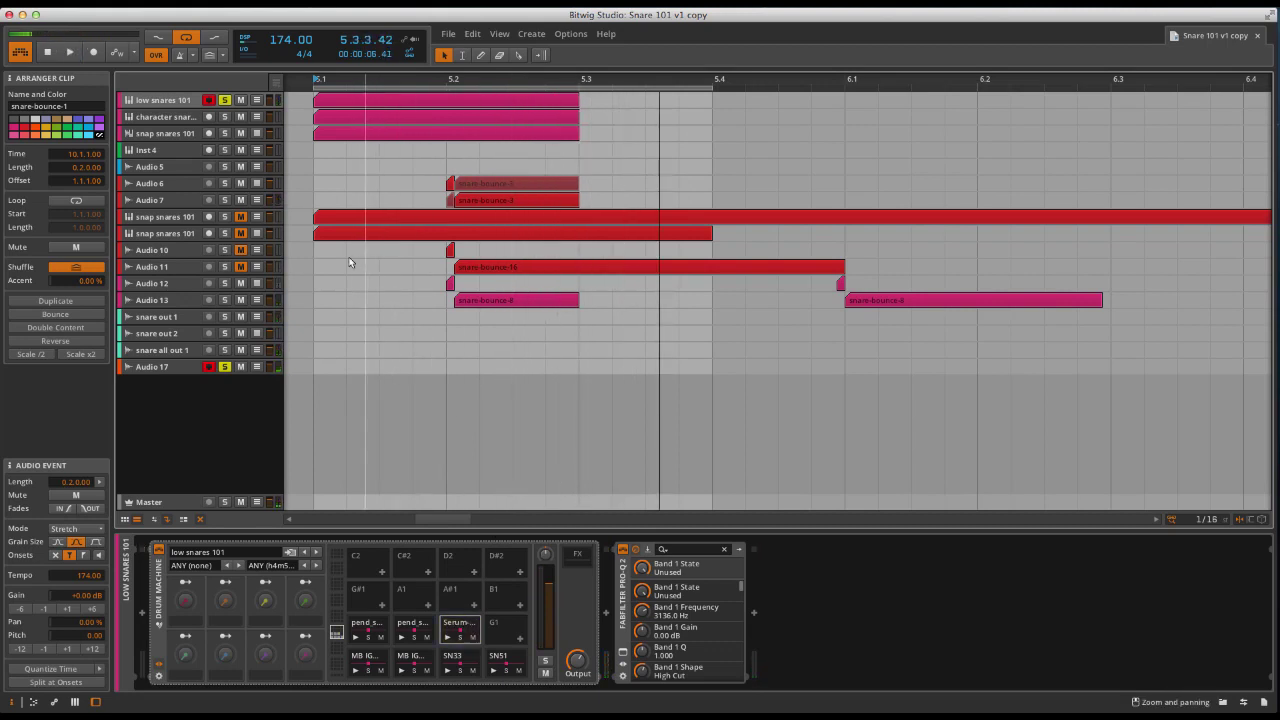
Examine the low snares' spectrum around 196 Hz in the Master track's Equilibrium analyser during playback, and stop playback
click(174, 502)
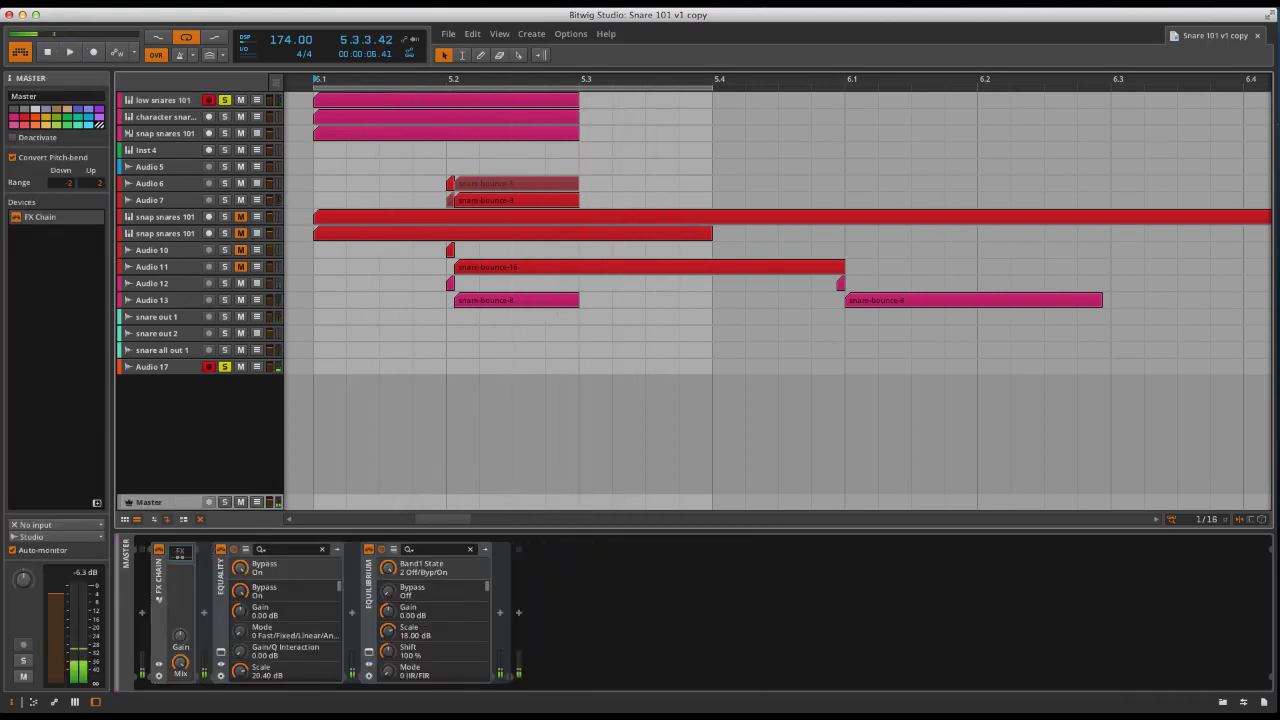
click(61, 217)
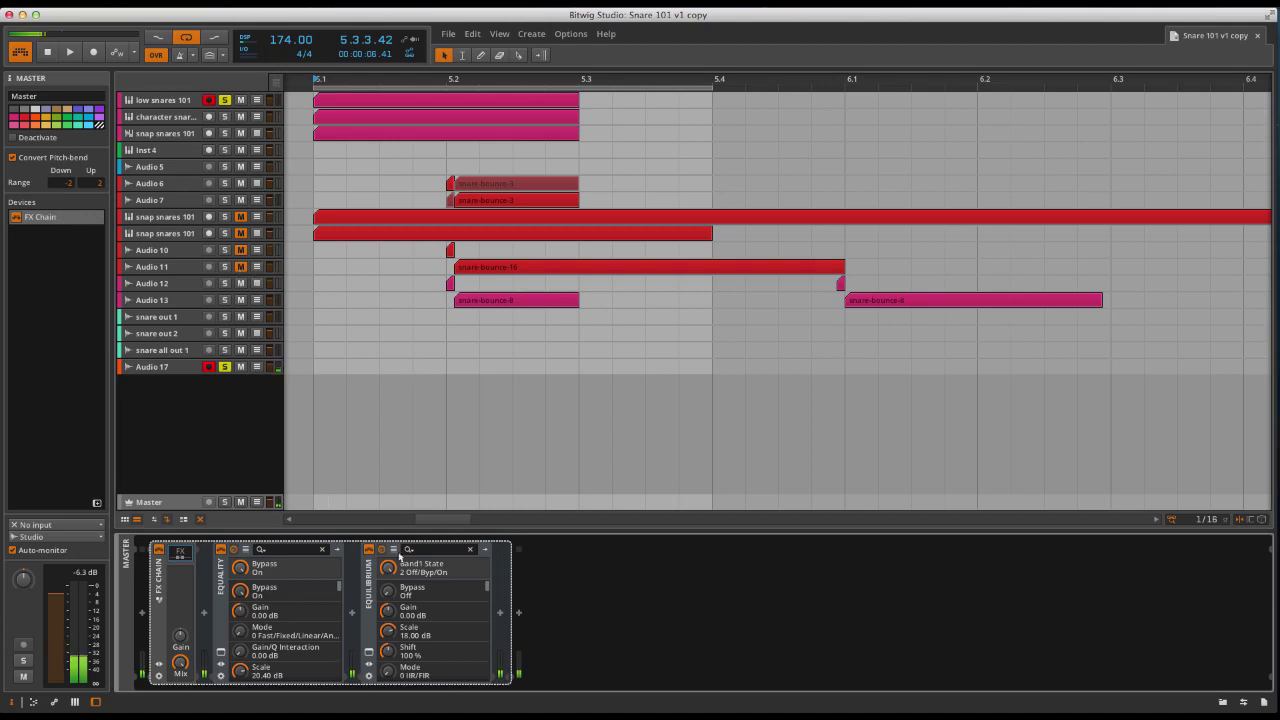
click(367, 655)
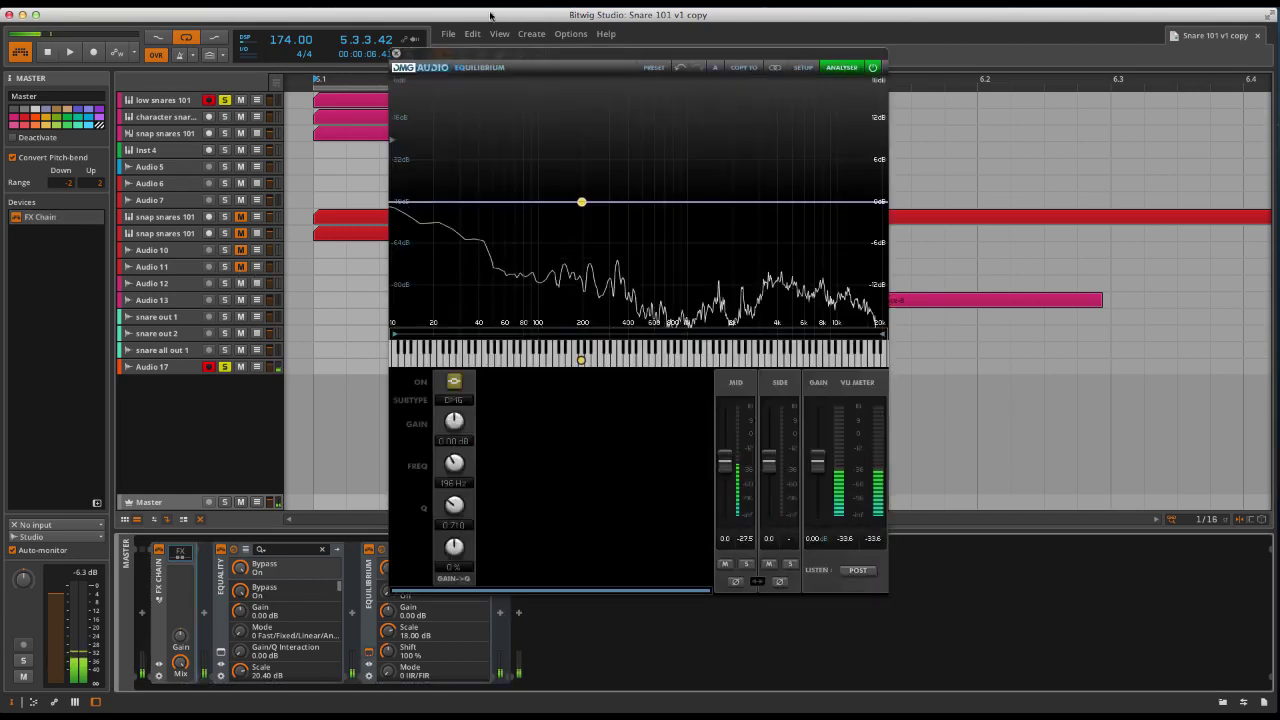
key(space)
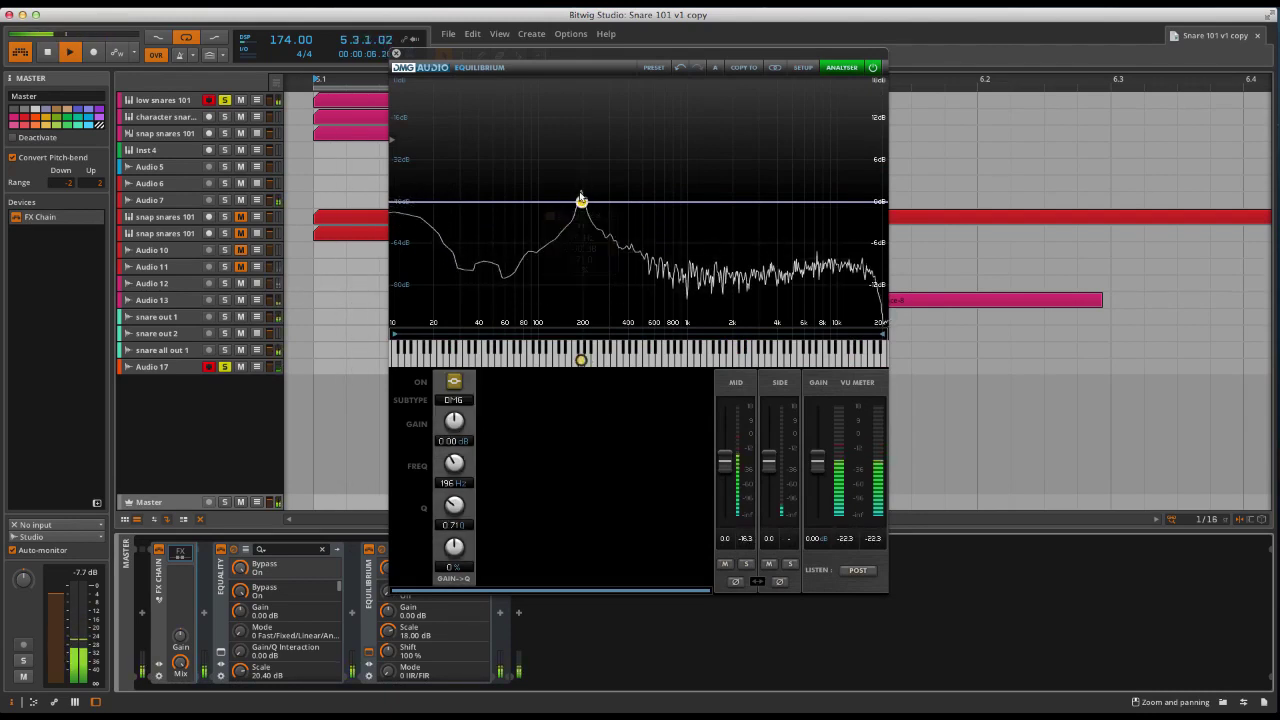
mouse_move(581, 197)
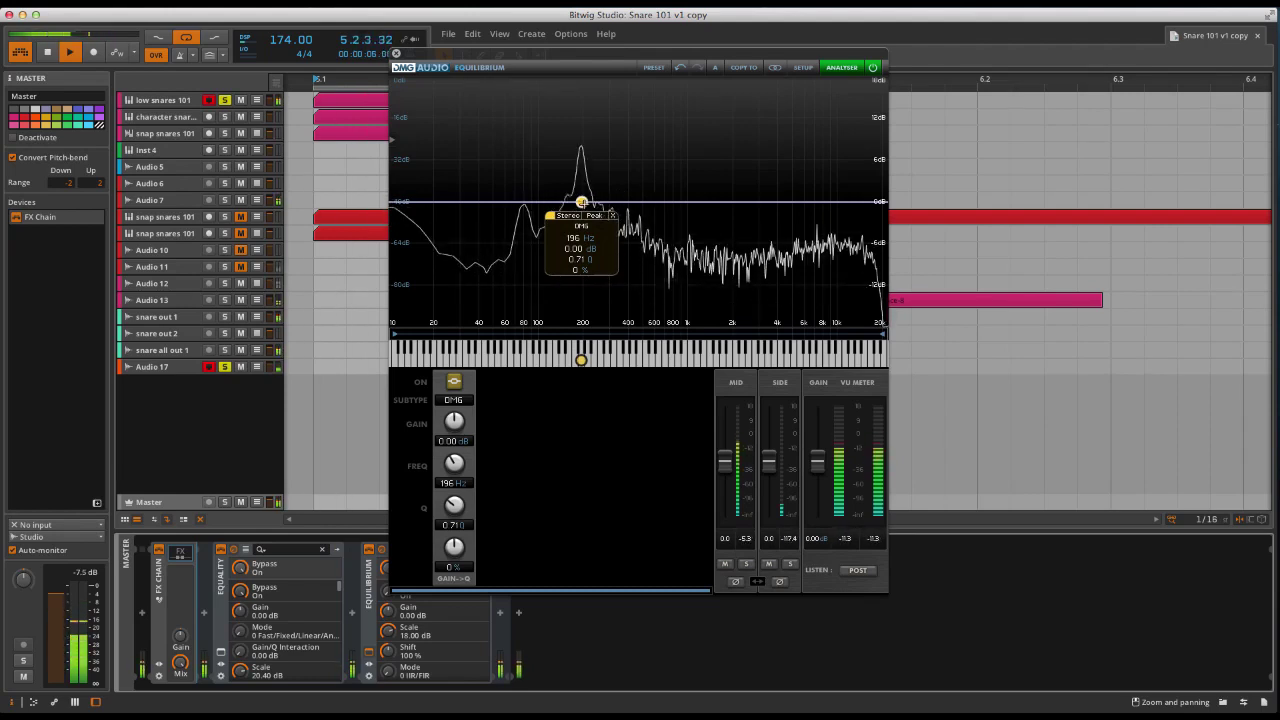
click(396, 54)
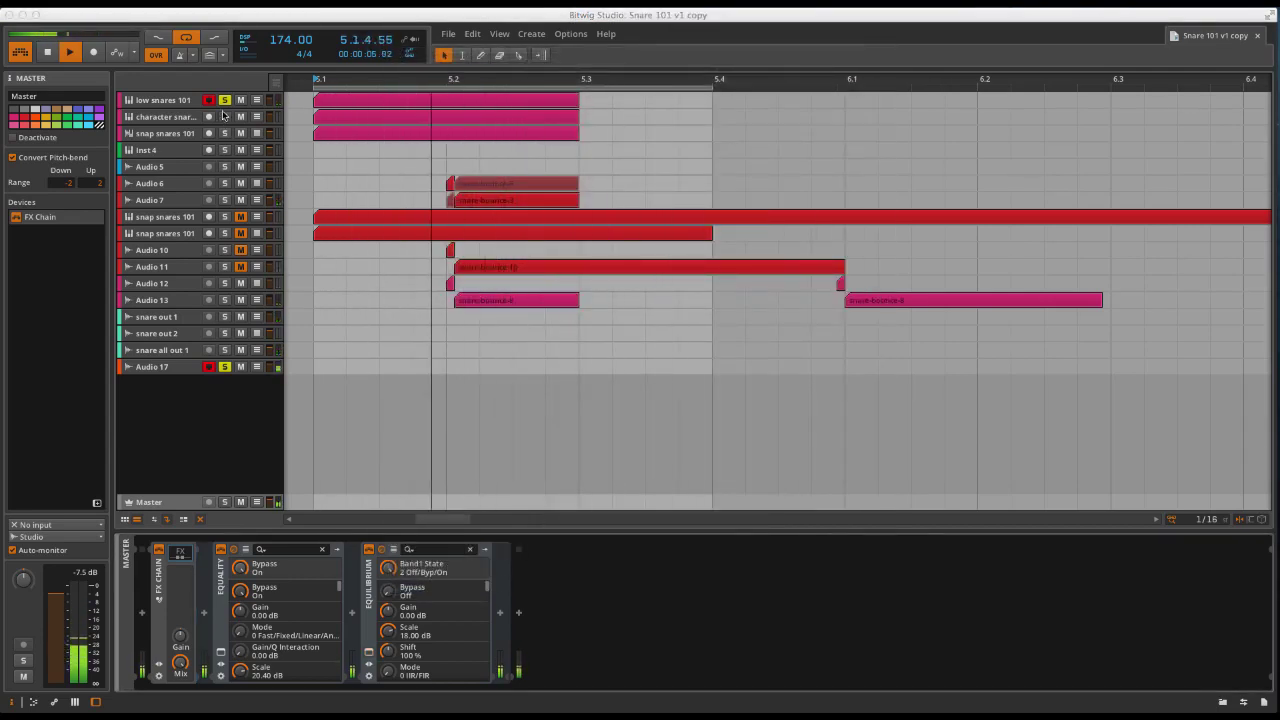
key(space)
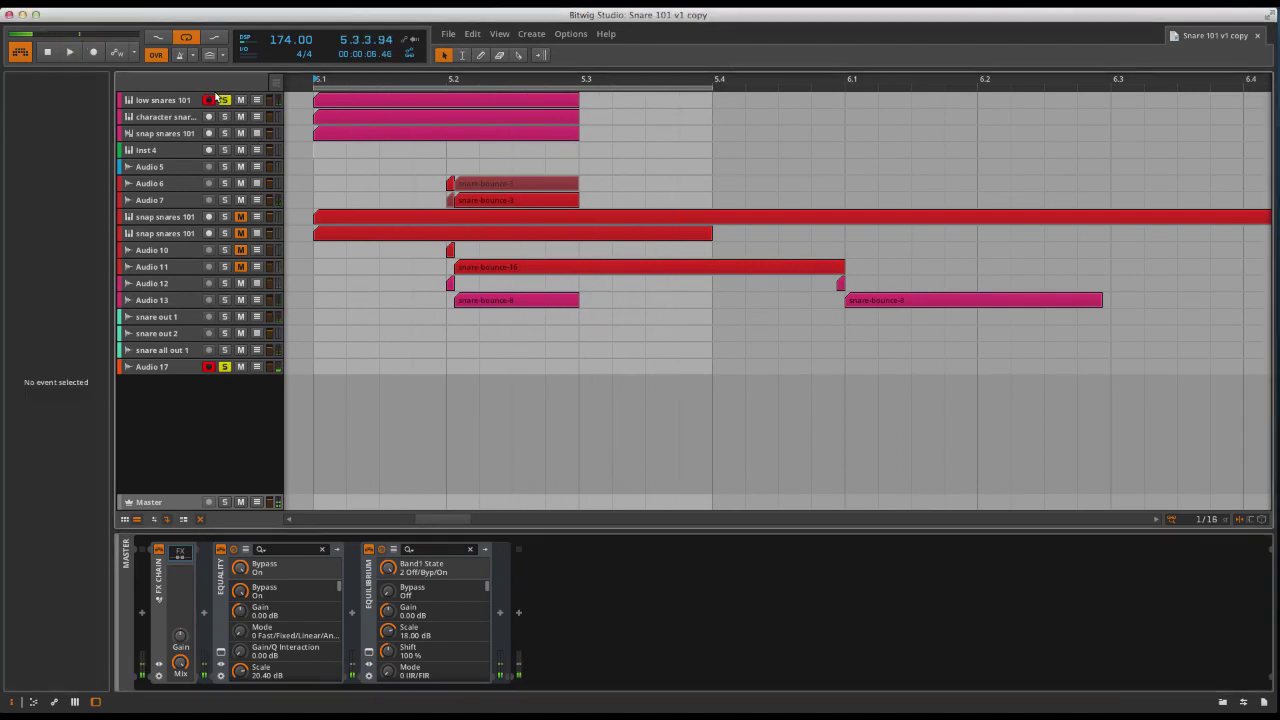
Look at the FabFilter Pro-Q 2 window on the low snares 101 track and close it again
click(178, 102)
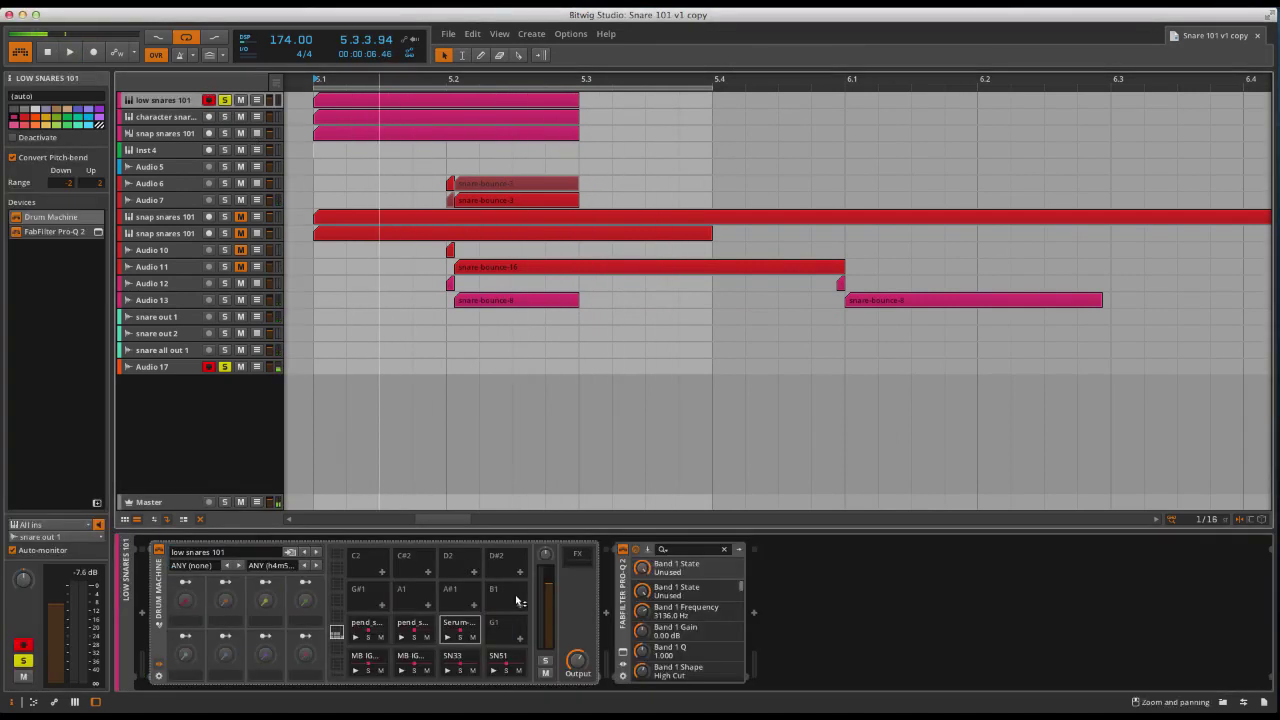
click(622, 652)
click(622, 652)
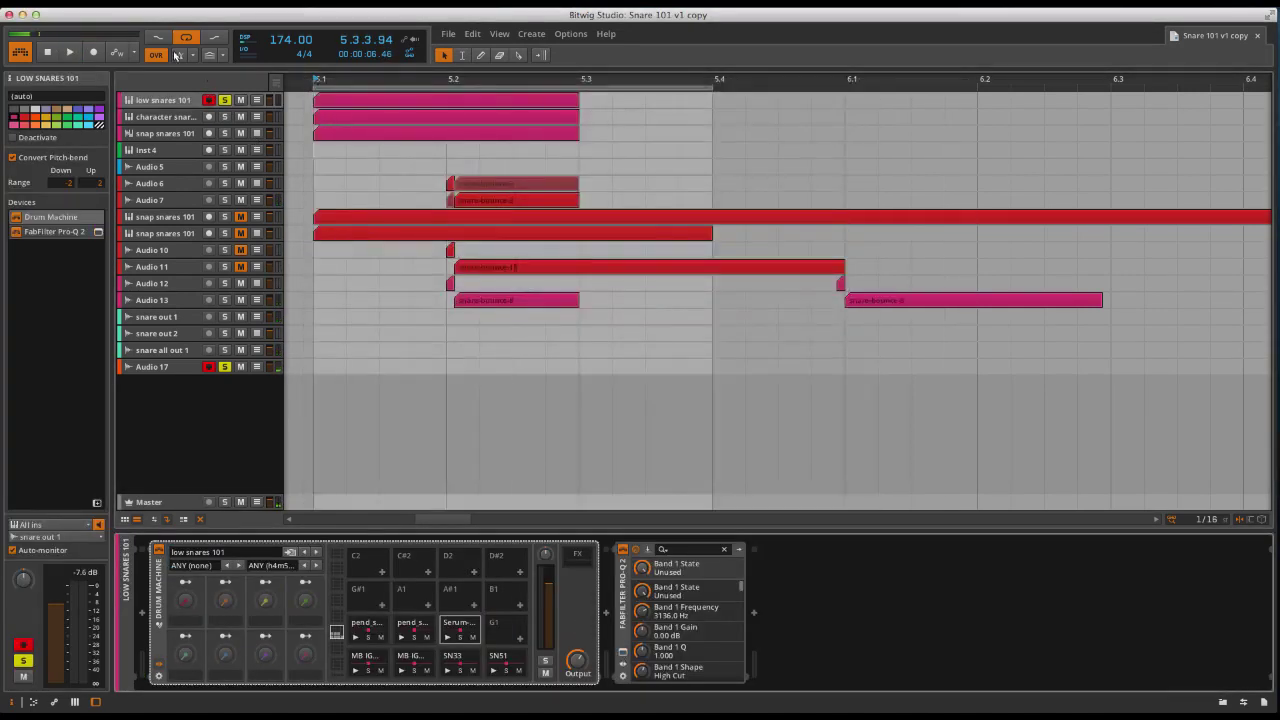
Solo character snares 101 in place of low snares 101 and audition the character layer
click(224, 117)
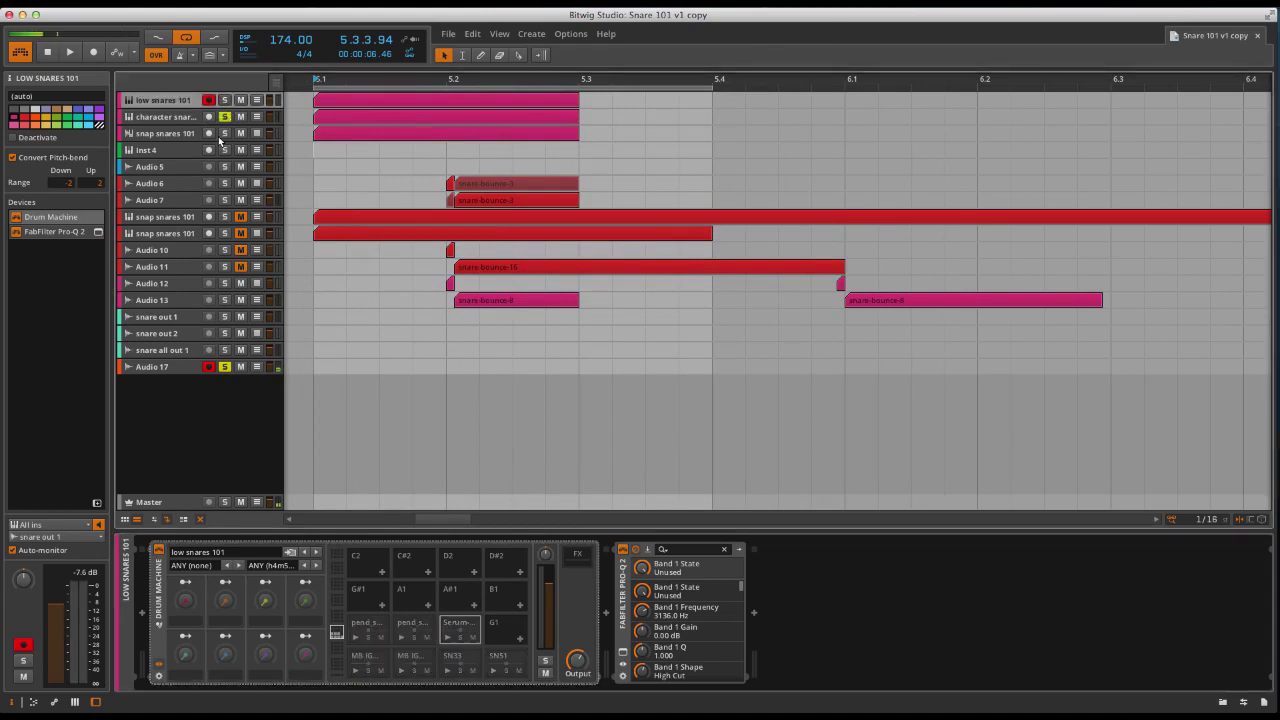
click(163, 117)
key(space)
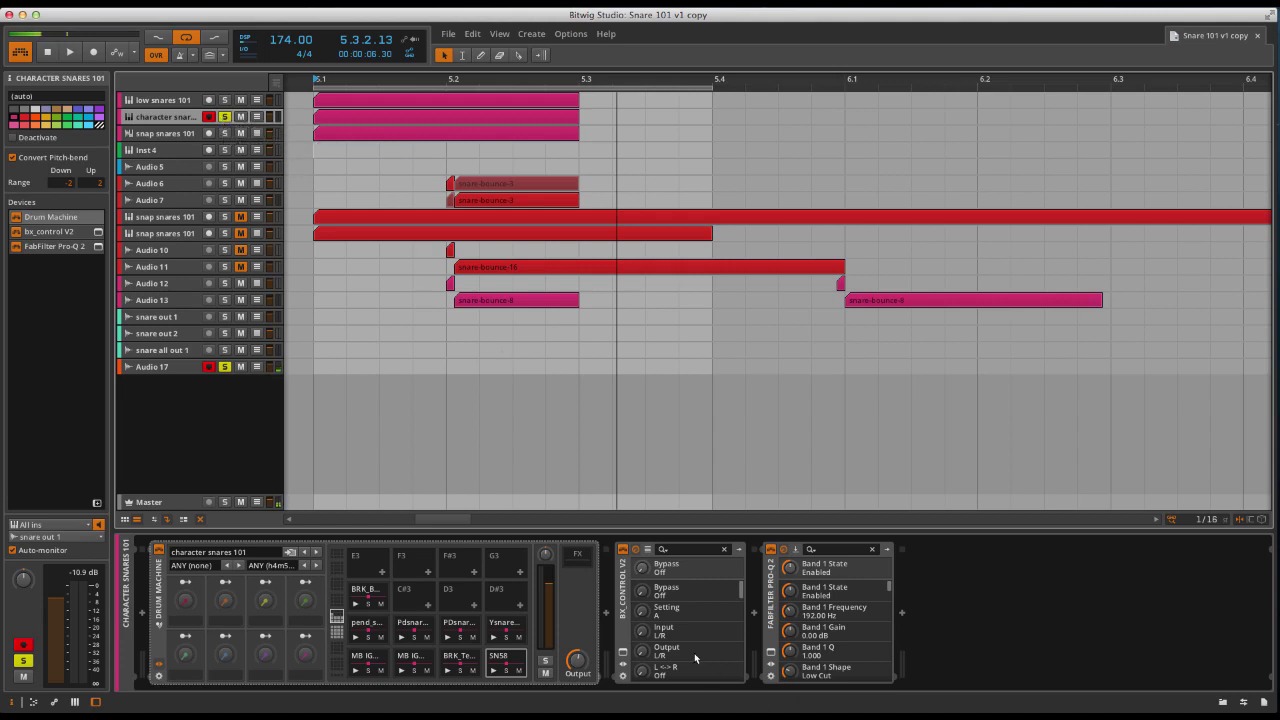
View the bx_control V2 settings on the character snares 101 track, unsolo the track and close the plug-in window
click(622, 654)
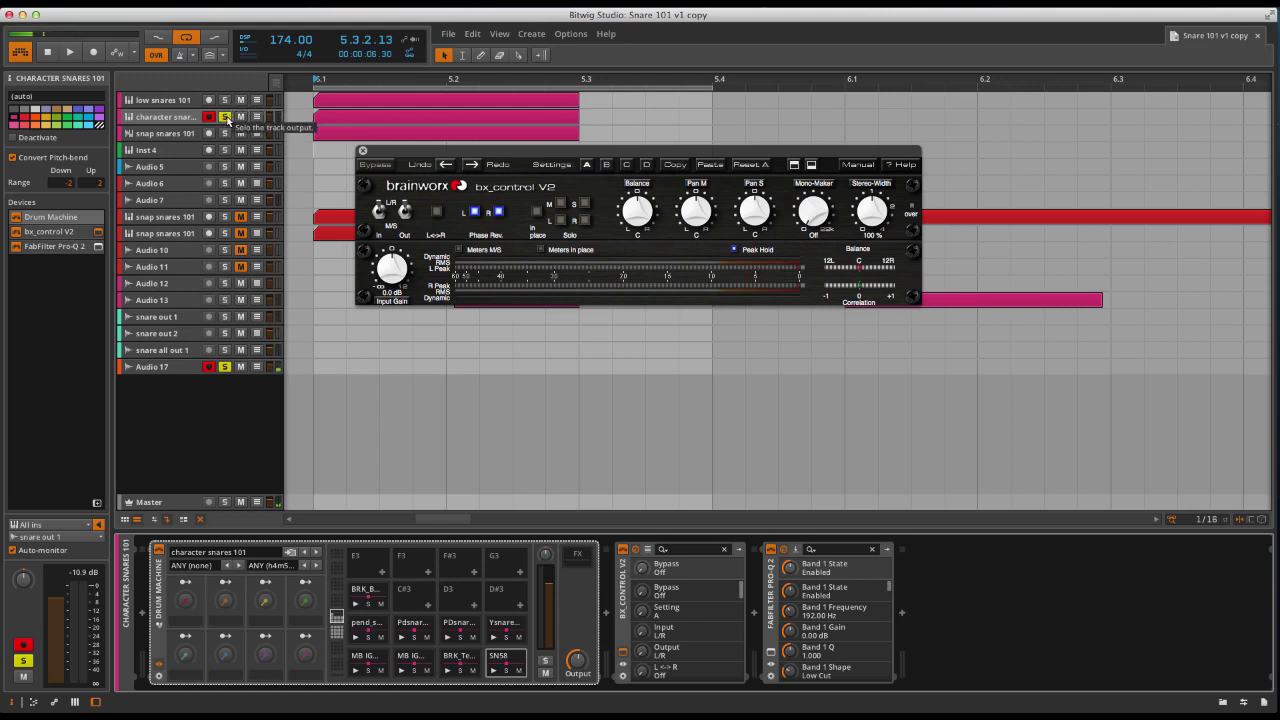
click(225, 117)
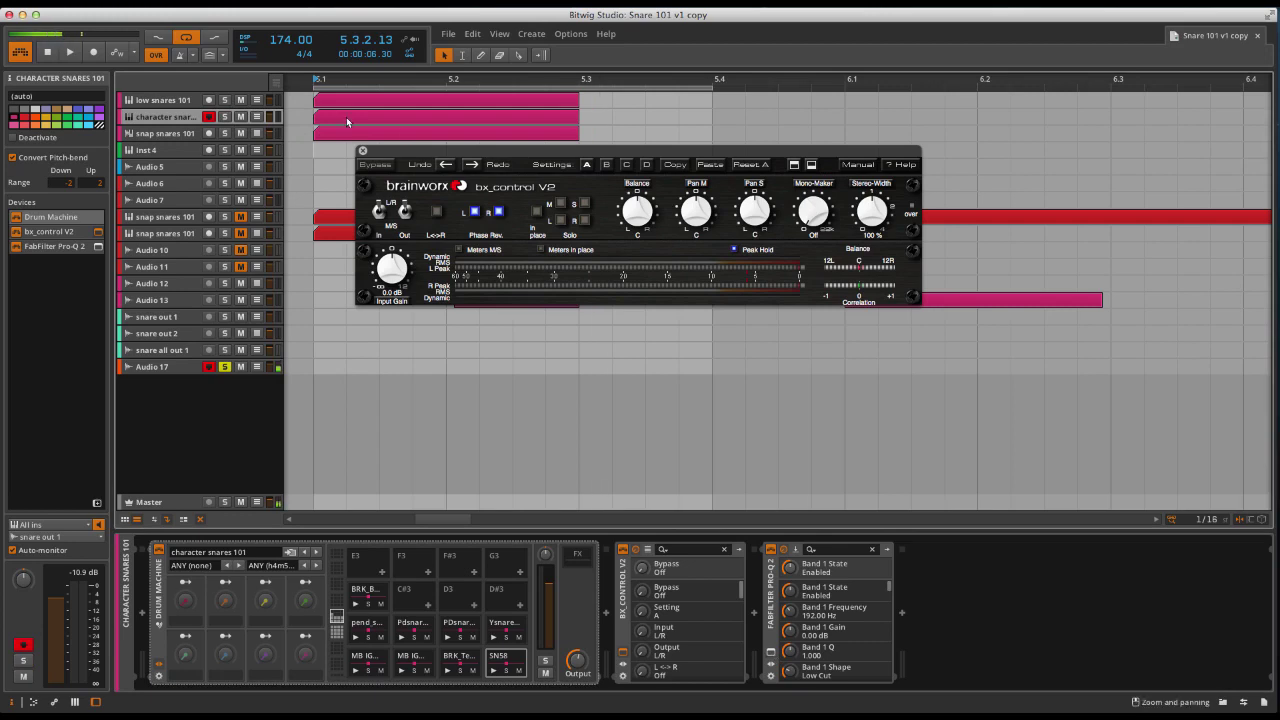
drag(362, 151, 360, 152)
click(623, 651)
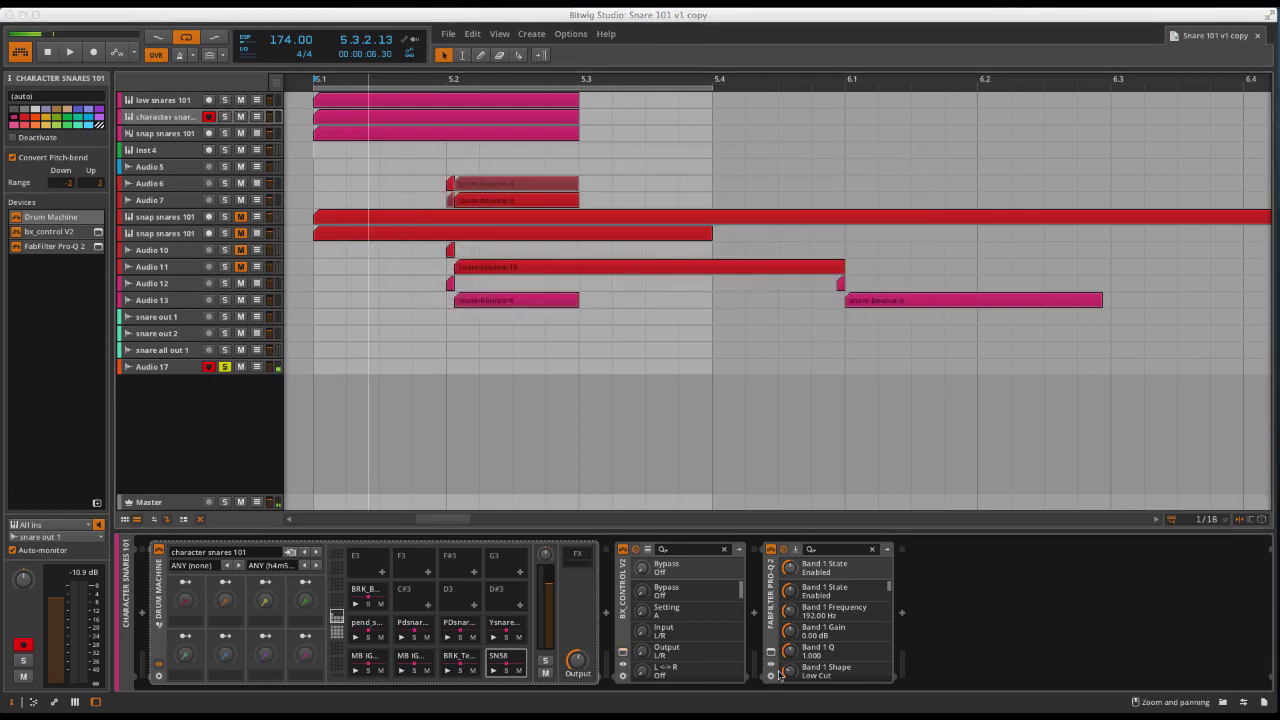
Audition the soloed character snares 101 track through FabFilter Pro-Q 2, comparing the EQ bypassed and enabled, and close its window
click(771, 653)
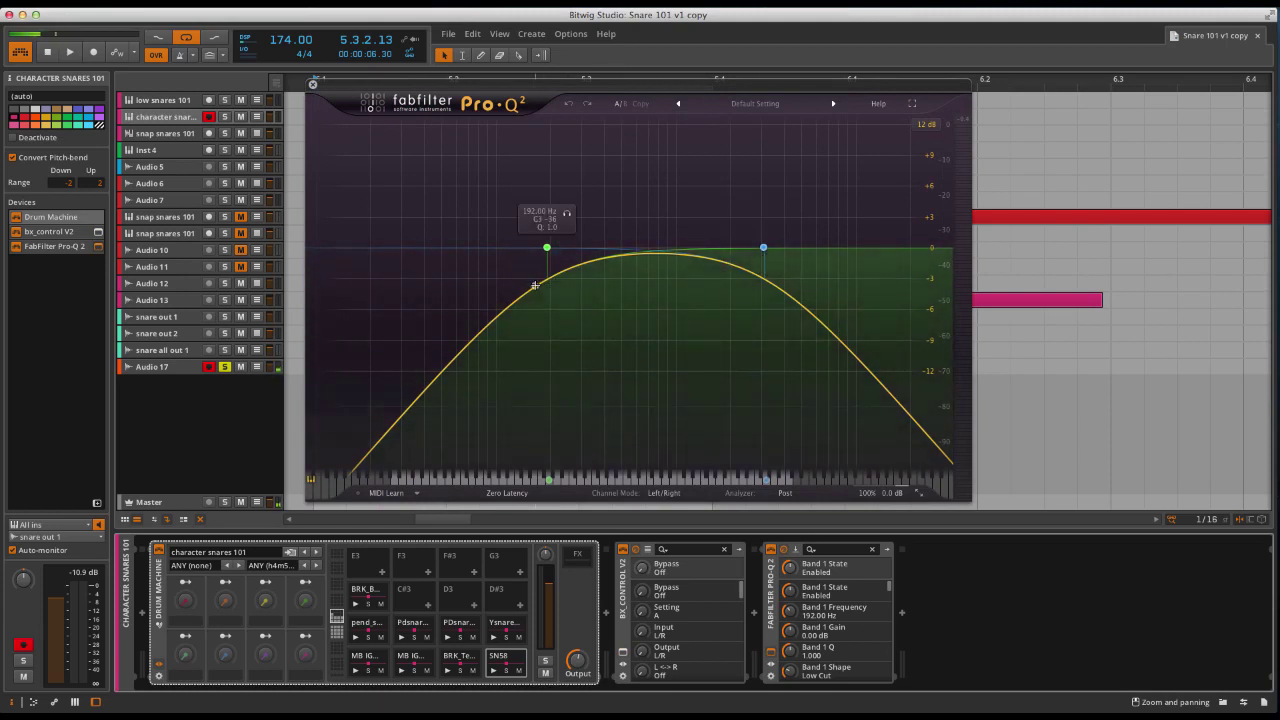
key(space)
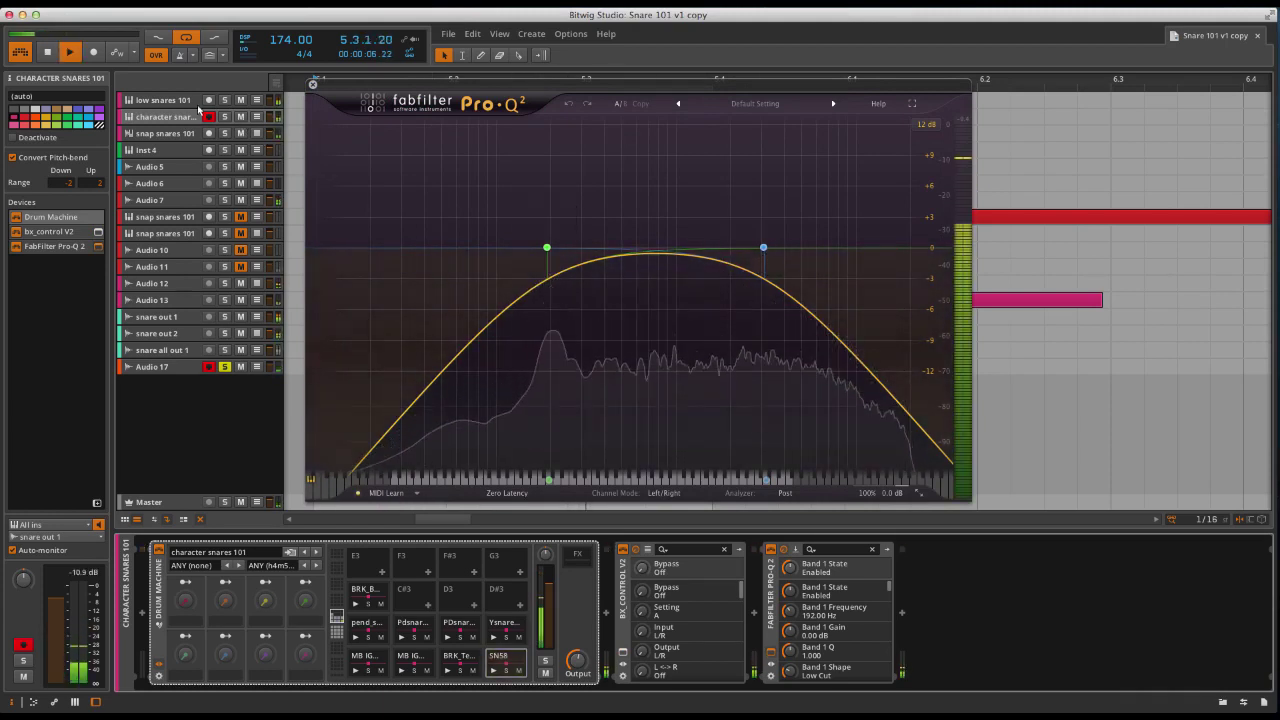
click(224, 116)
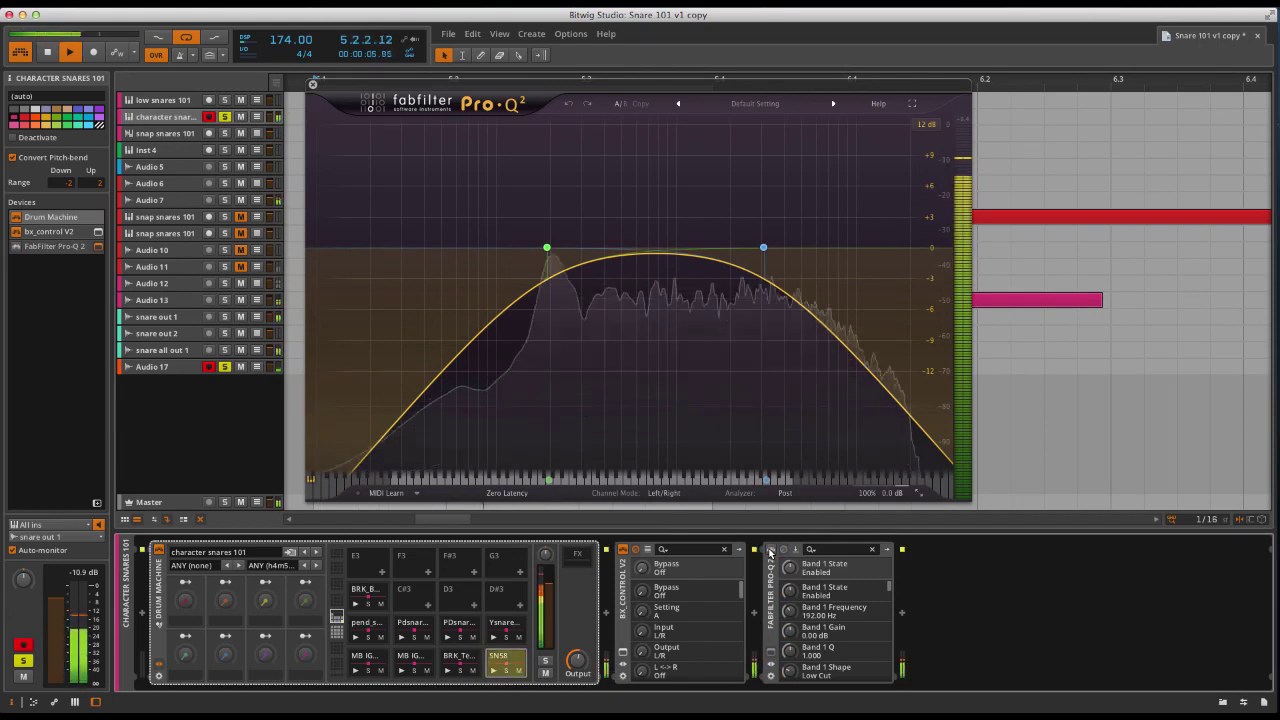
click(770, 550)
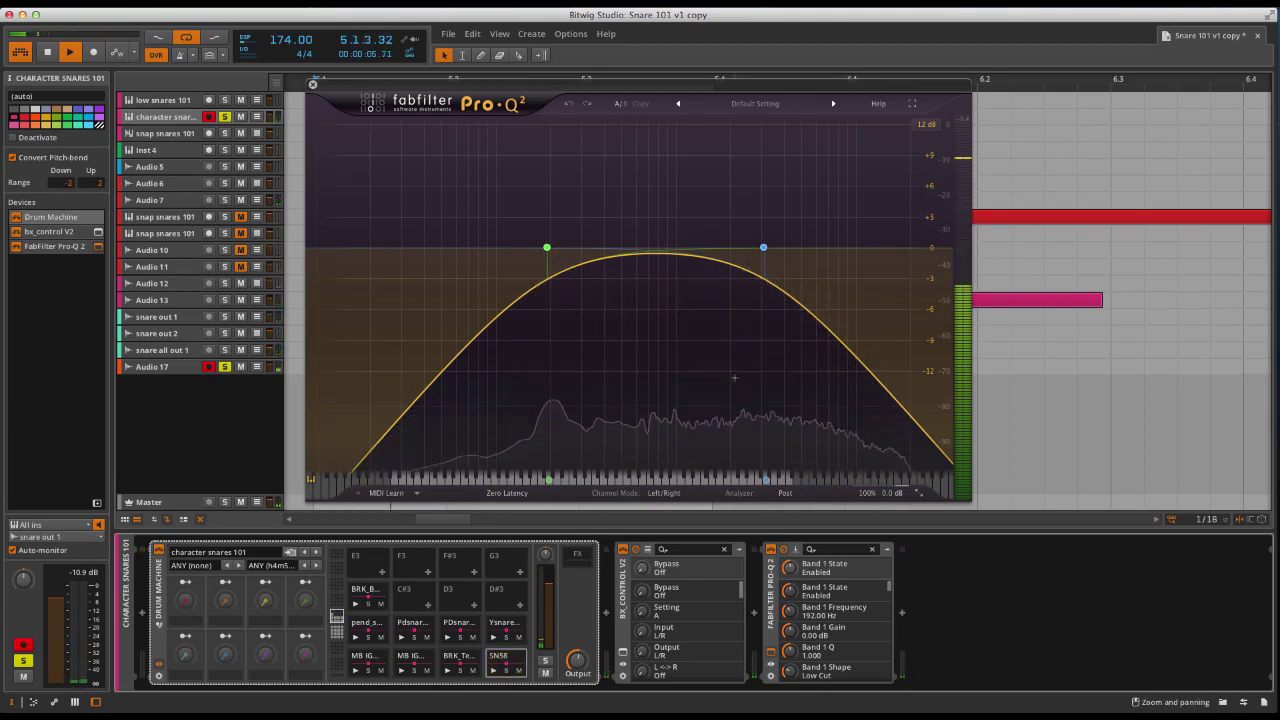
click(311, 84)
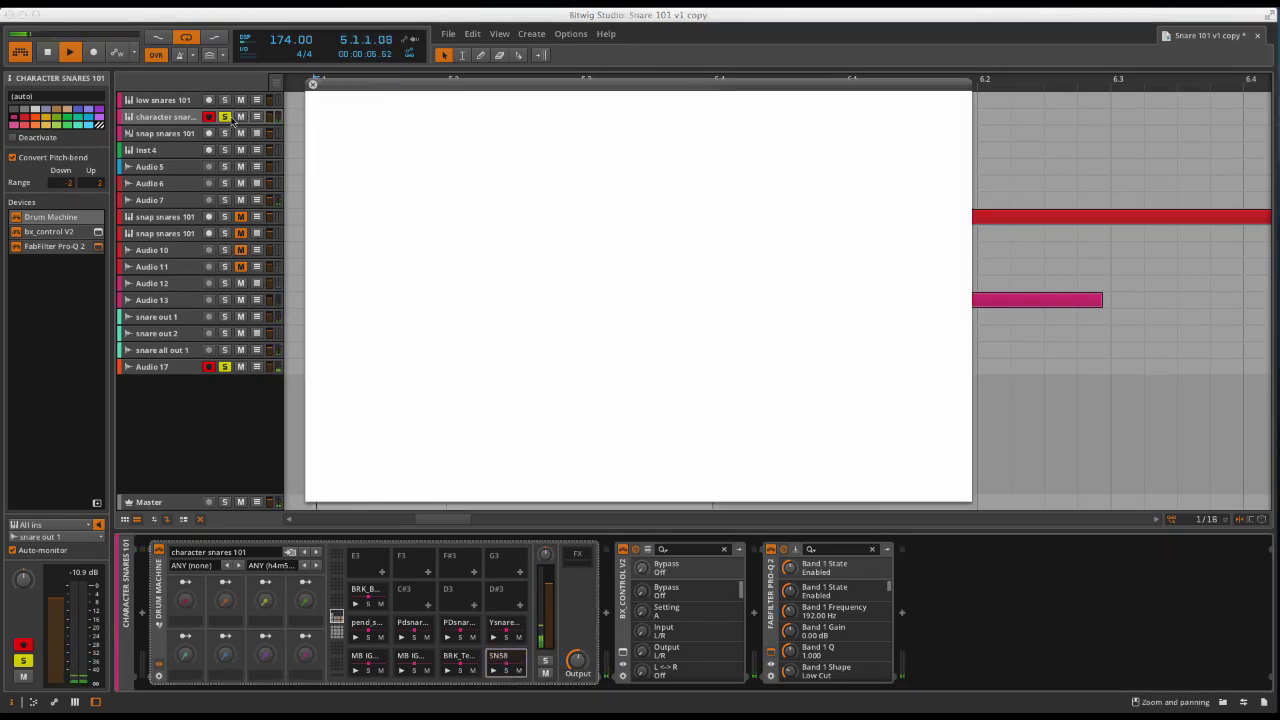
Solo snap snares 101 in place of character snares 101, view its bx_control V2 settings and close the plug-in window
click(170, 133)
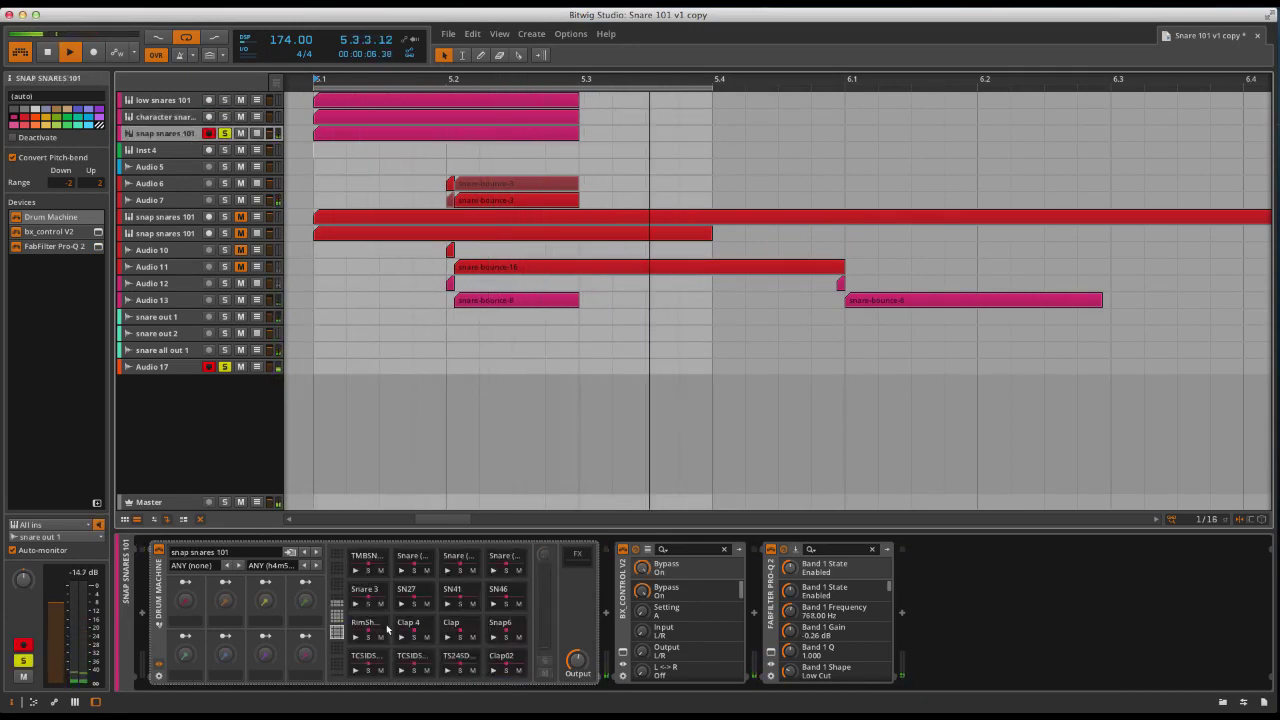
click(621, 652)
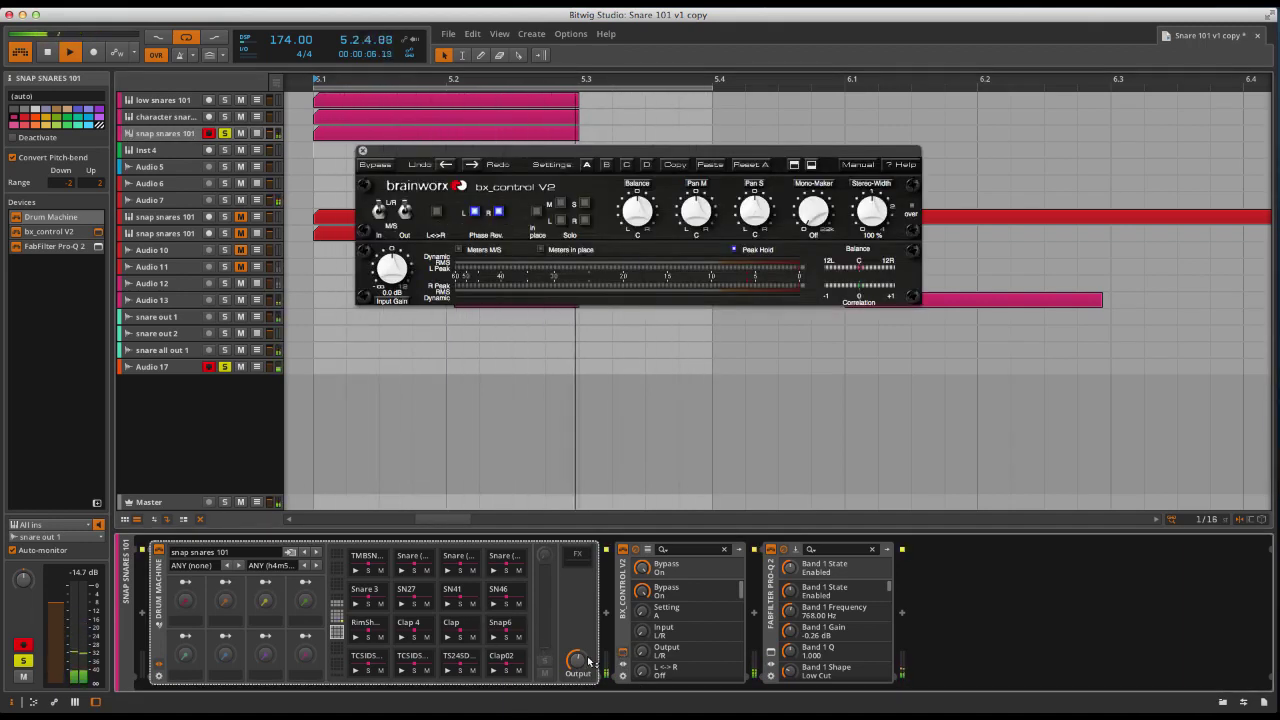
click(620, 652)
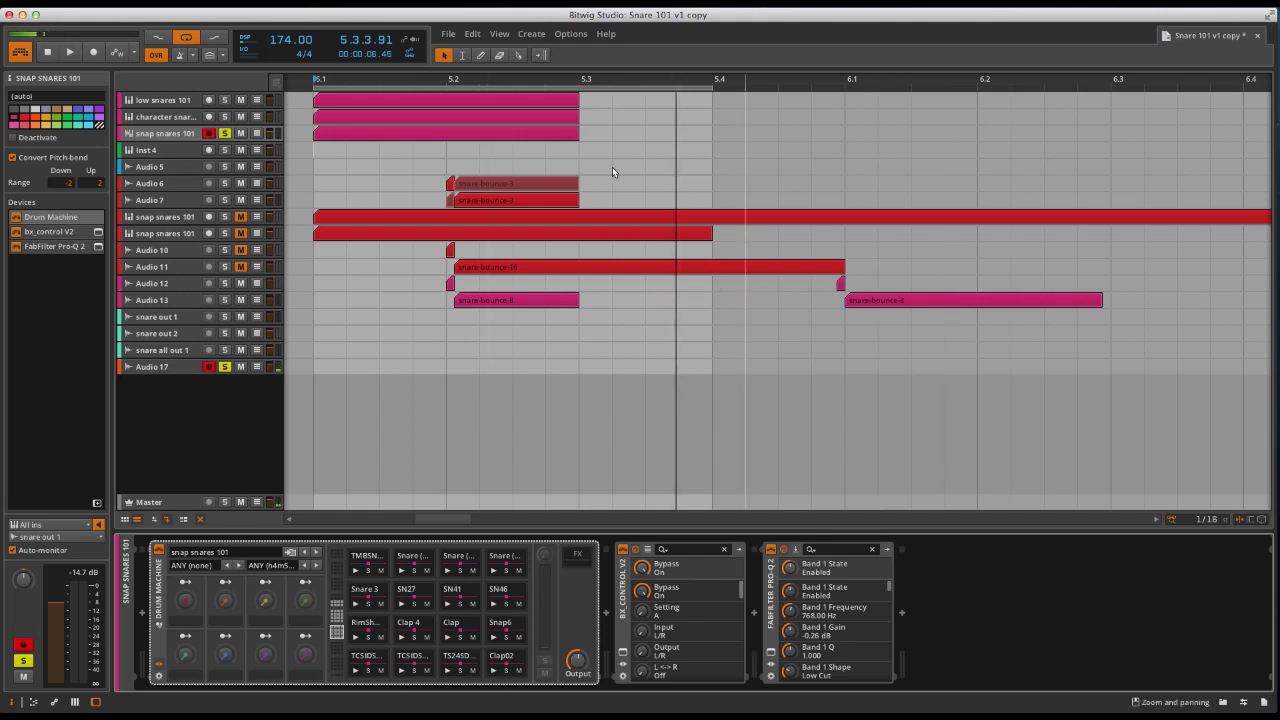
Audition the soloed snap snares 101 track with its FabFilter Pro-Q 2 curve in view and close the EQ window
click(436, 140)
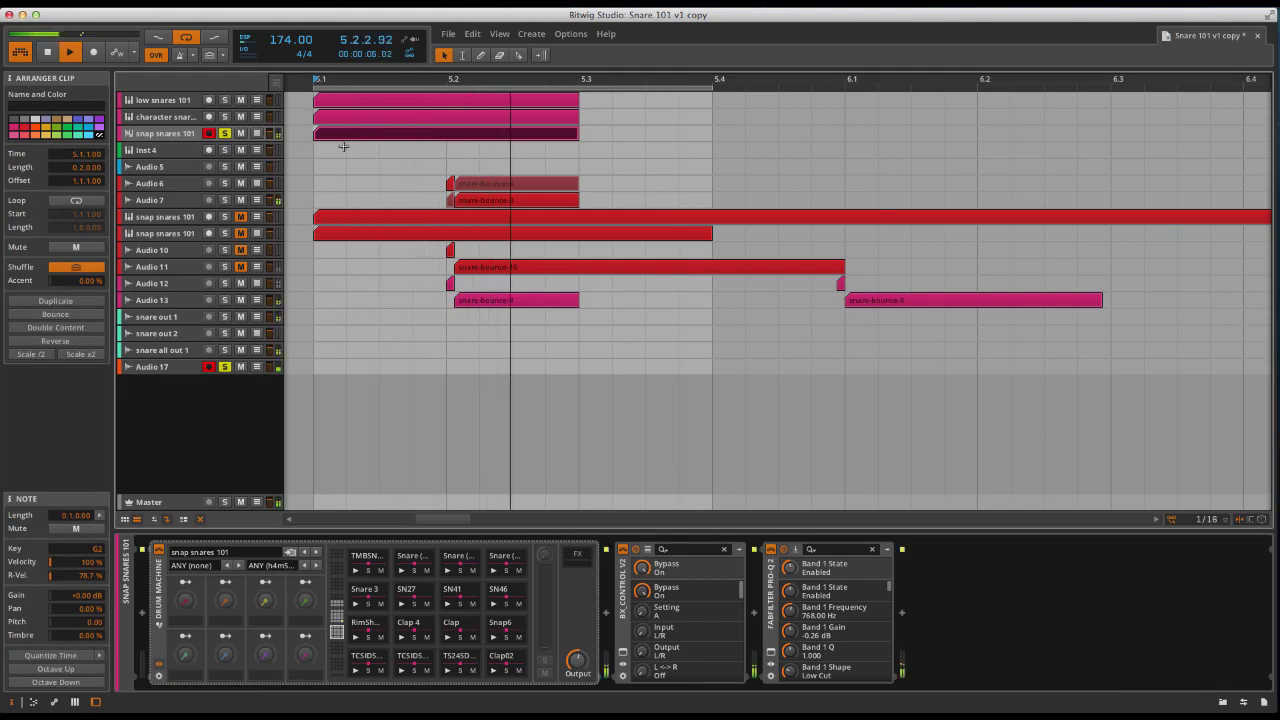
click(771, 656)
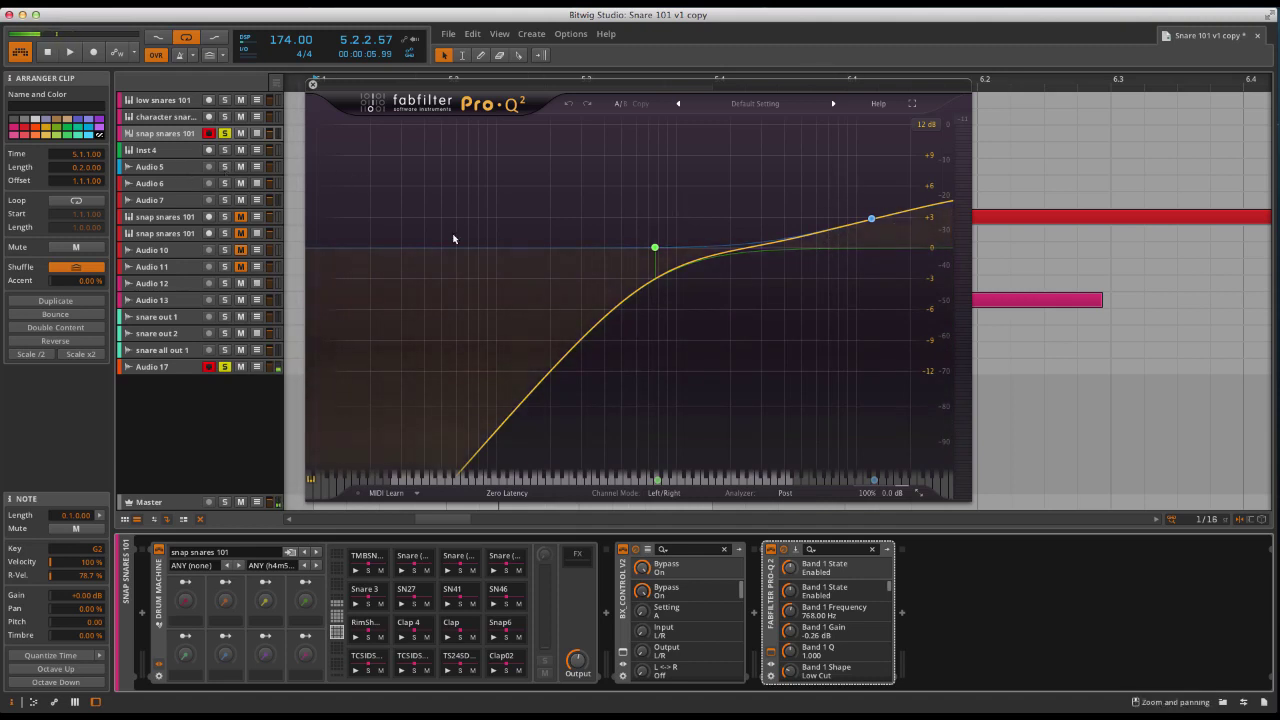
key(space)
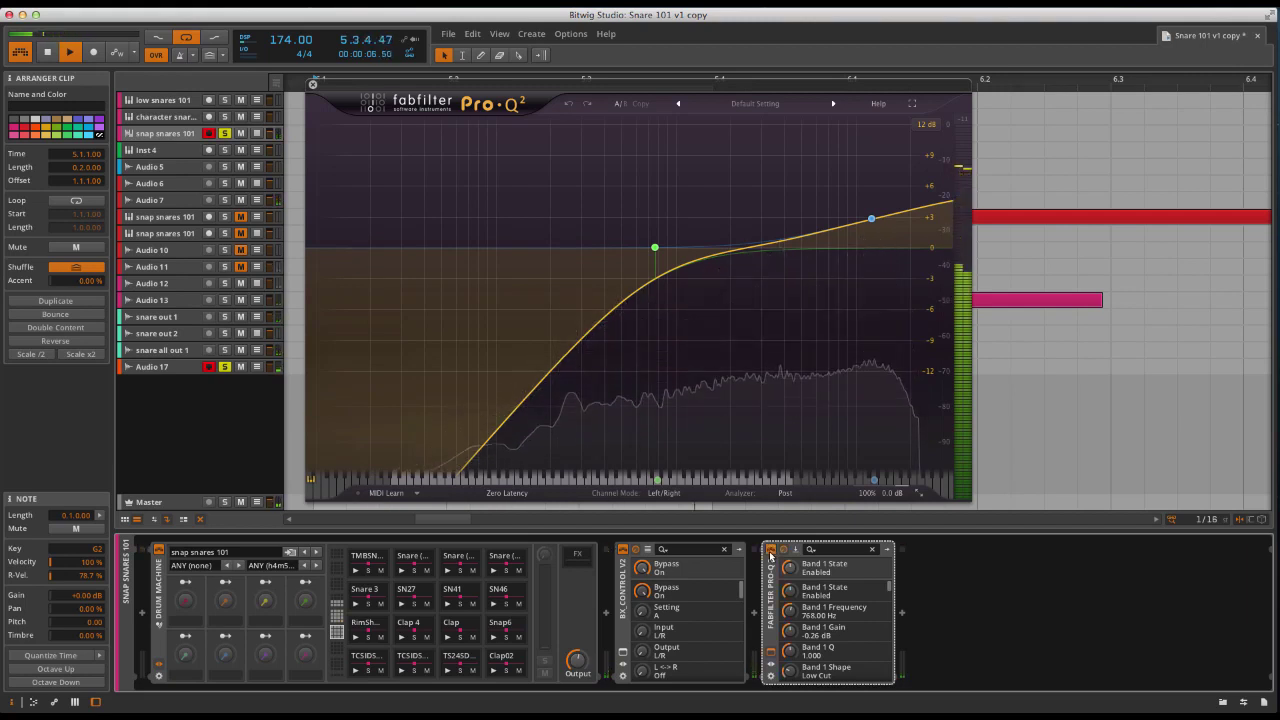
click(312, 84)
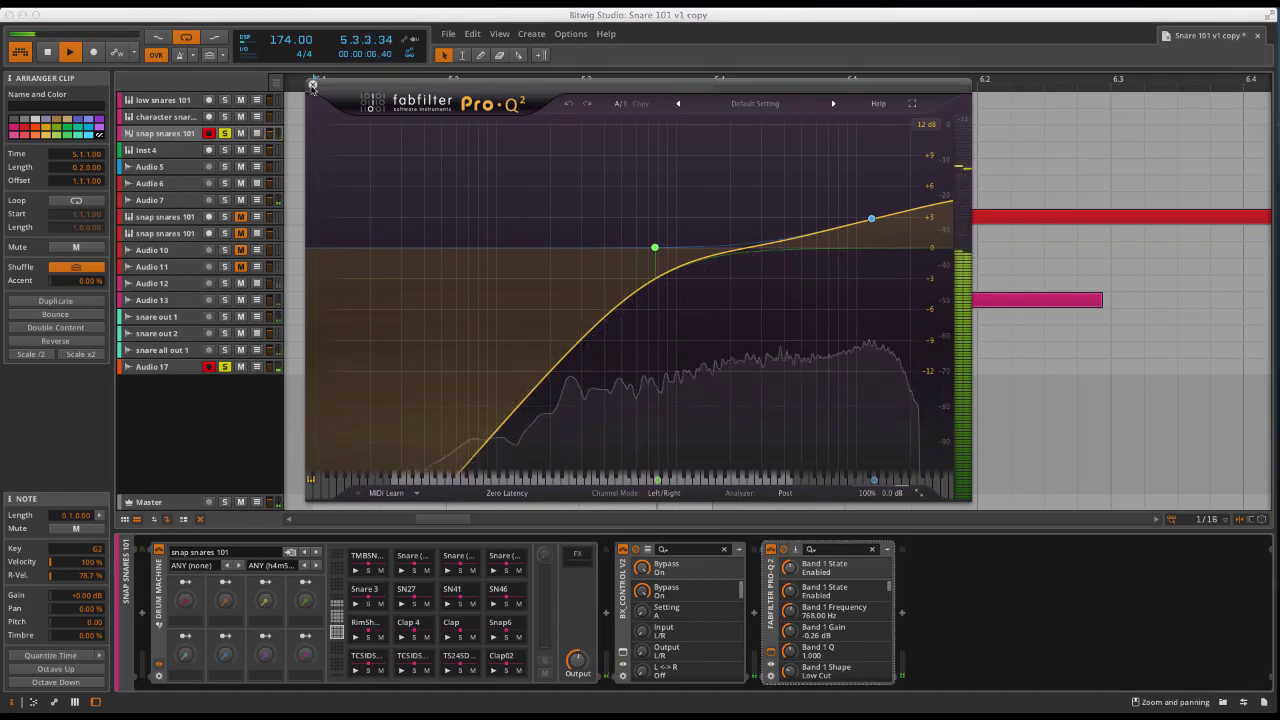
click(312, 84)
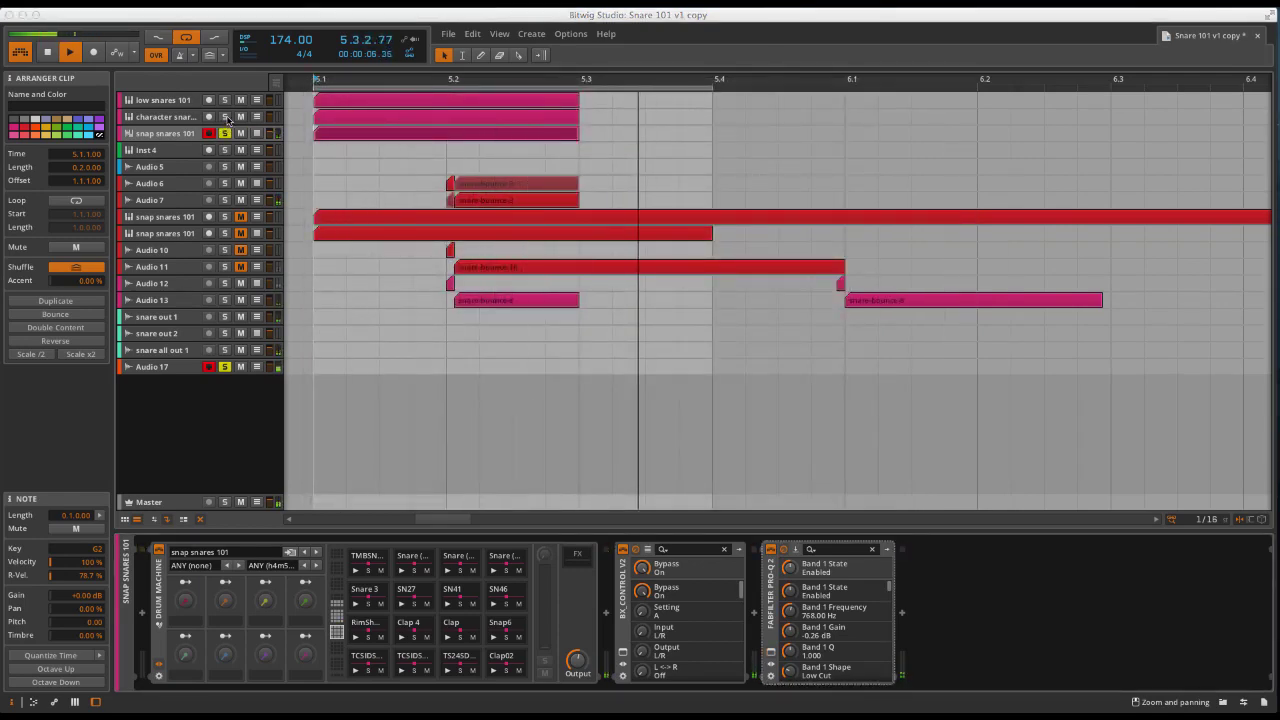
Solo low snares 101 and character snares 101 alongside snap snares 101 and audition the three layers together
click(224, 100)
click(228, 117)
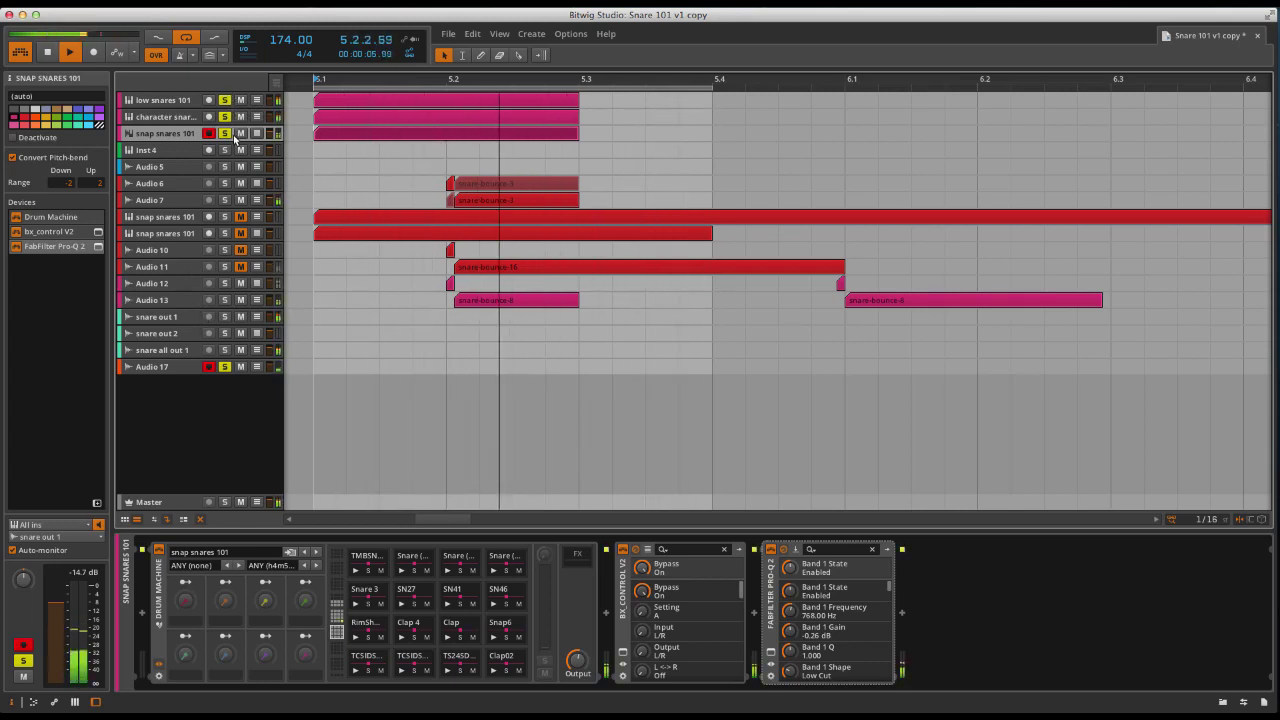
key(space)
Create an empty clip on the Master track, extend it from 5.1 to 5.4 and bounce it in place
click(273, 390)
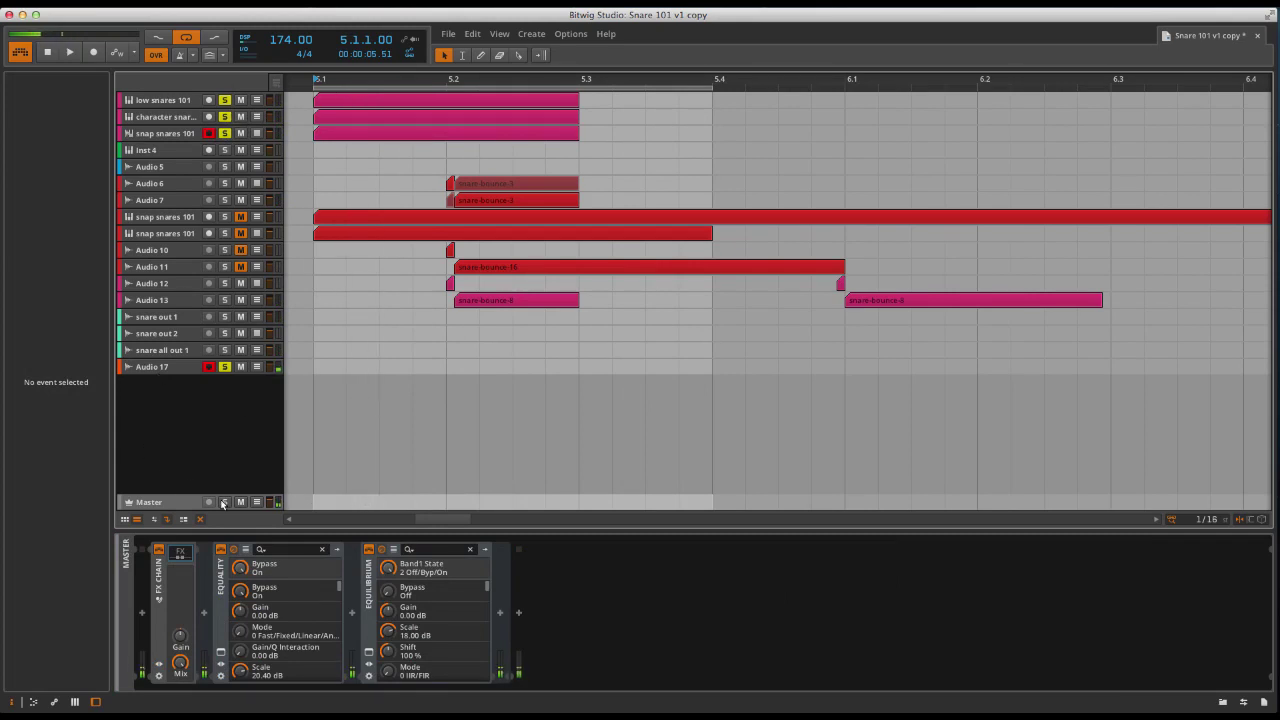
click(328, 494)
key(1)
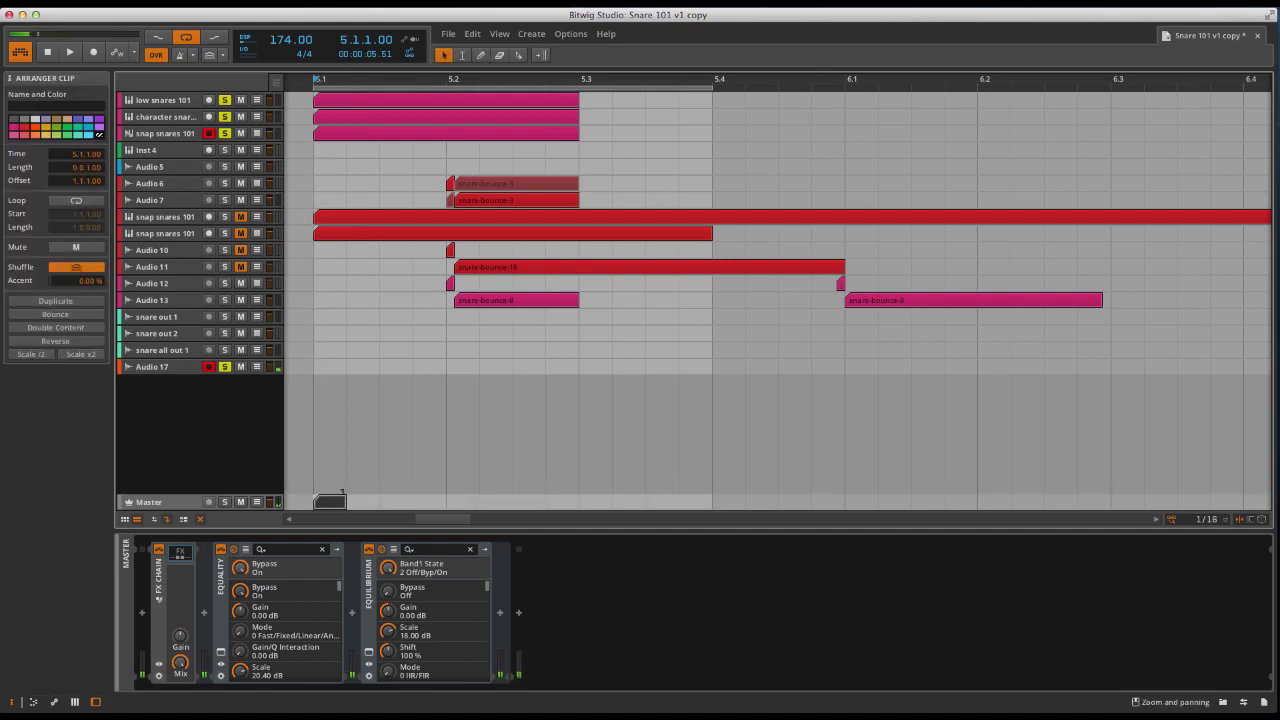
drag(342, 493, 715, 516)
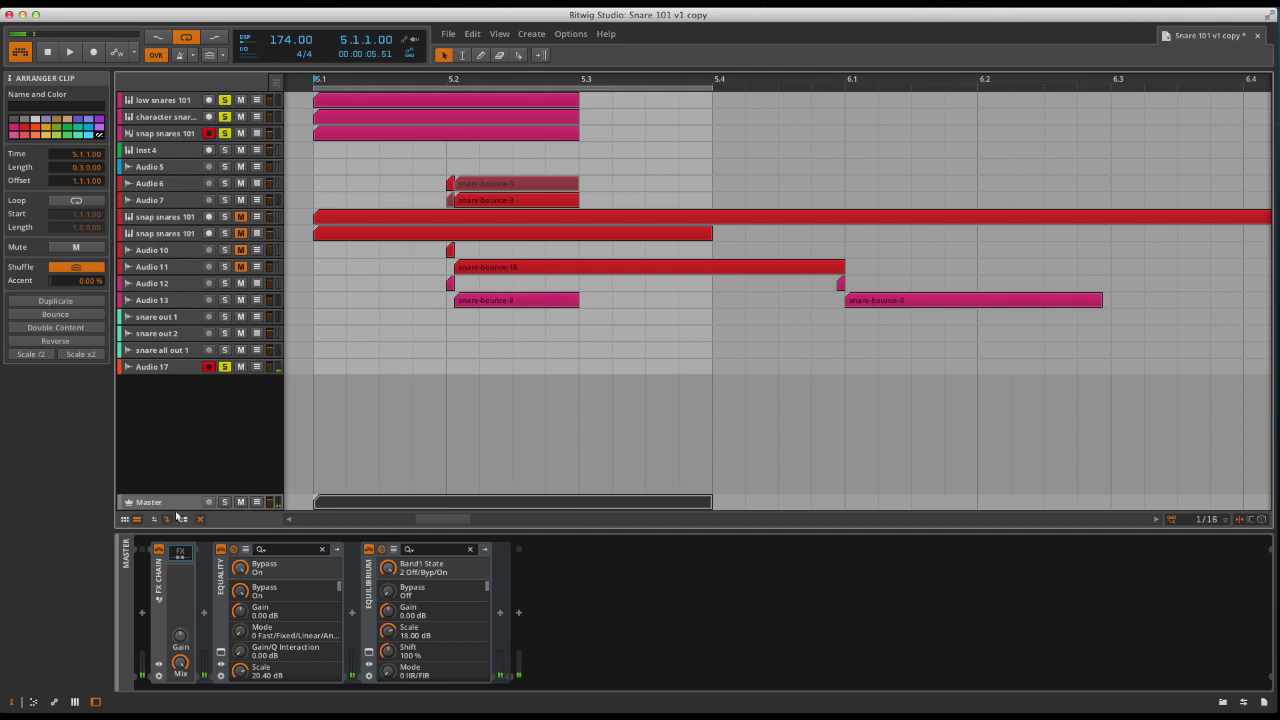
right_click(383, 510)
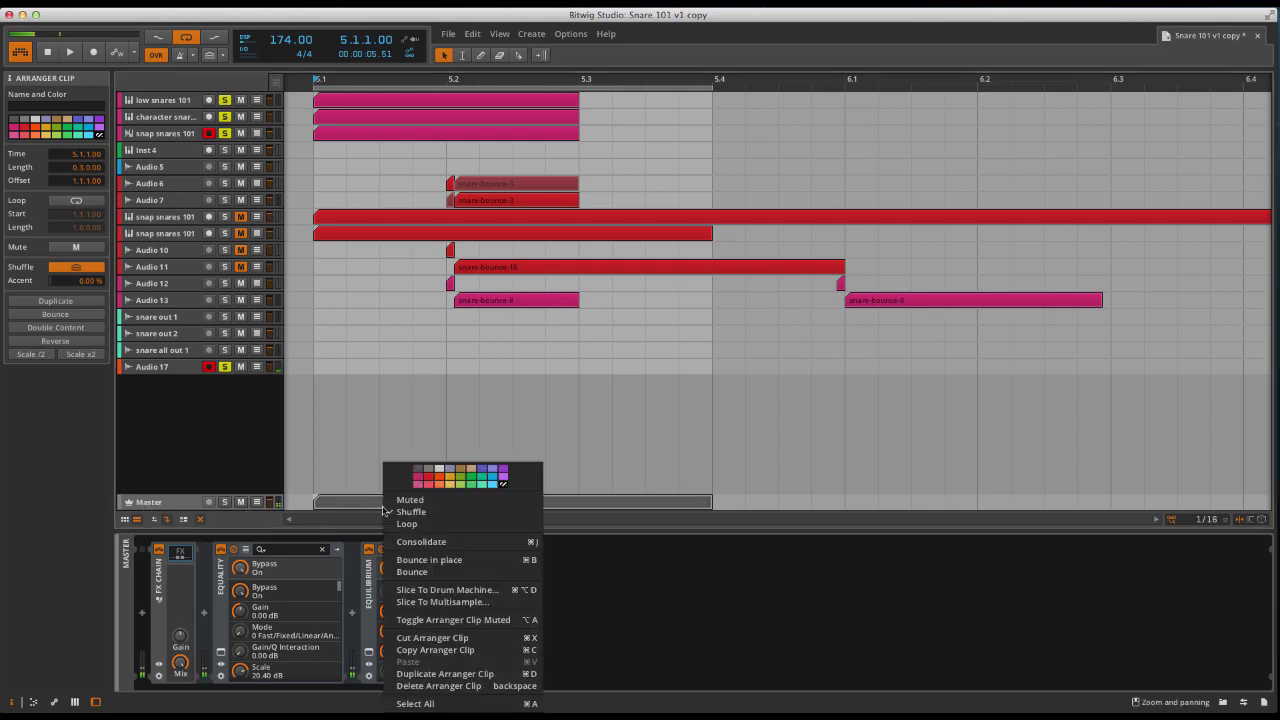
click(456, 560)
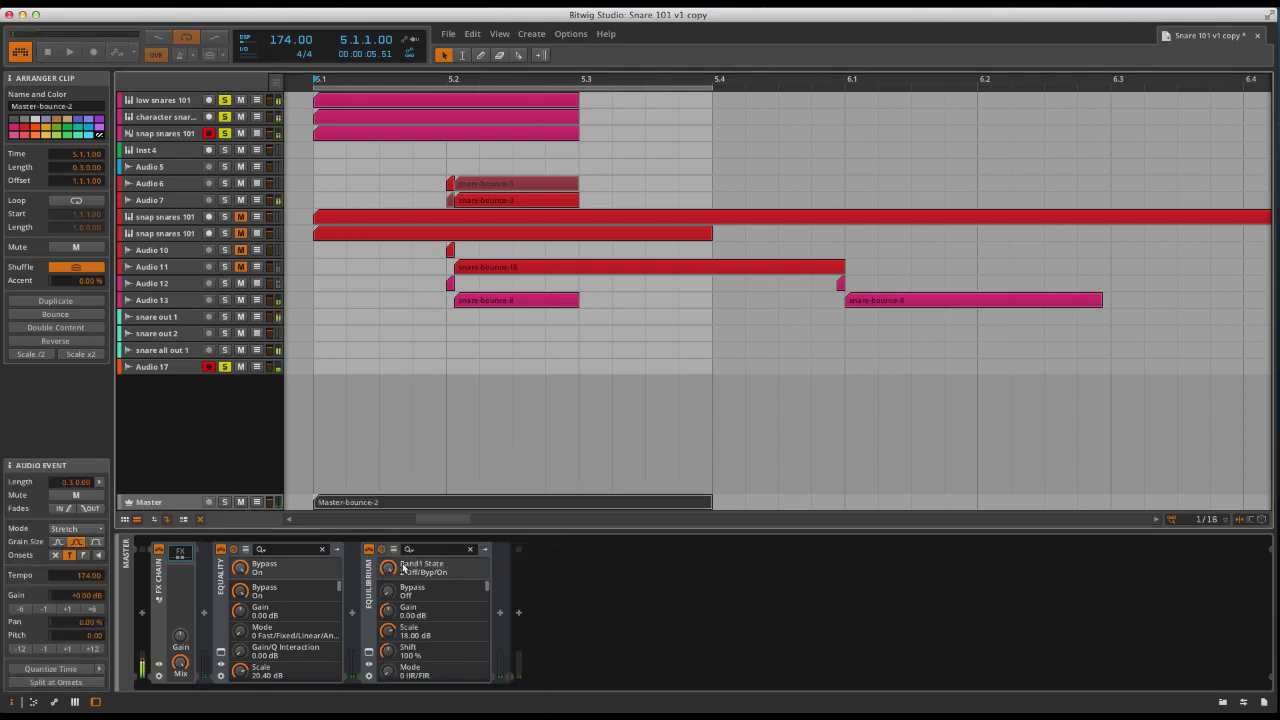
View the bounced waveform on the expanded Master track, move the clip to 5.4 and delete it
click(259, 502)
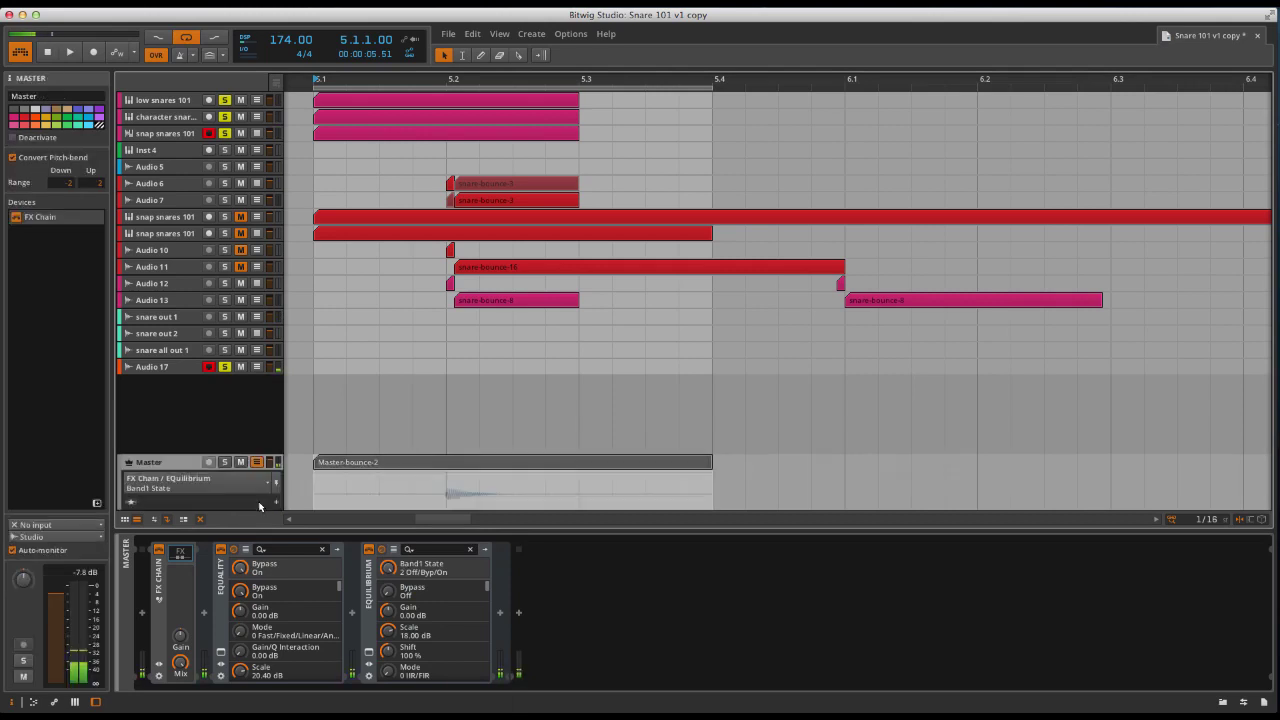
drag(442, 462, 834, 466)
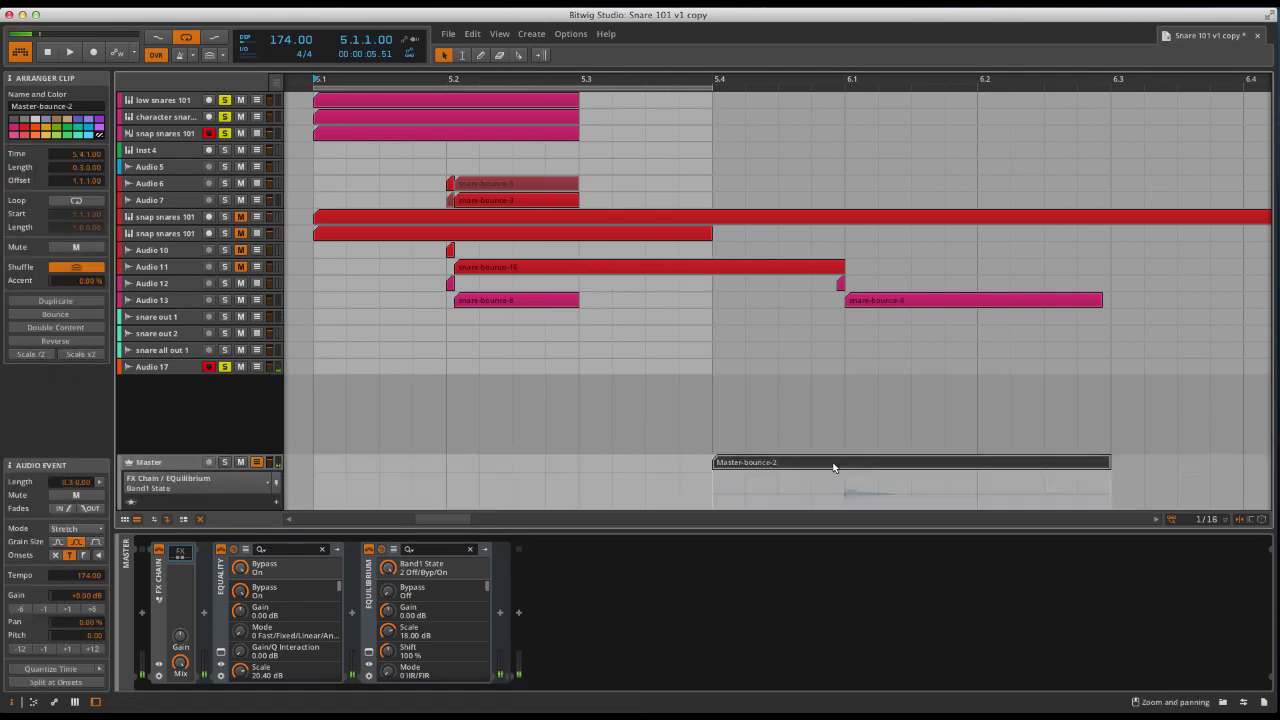
key(Delete)
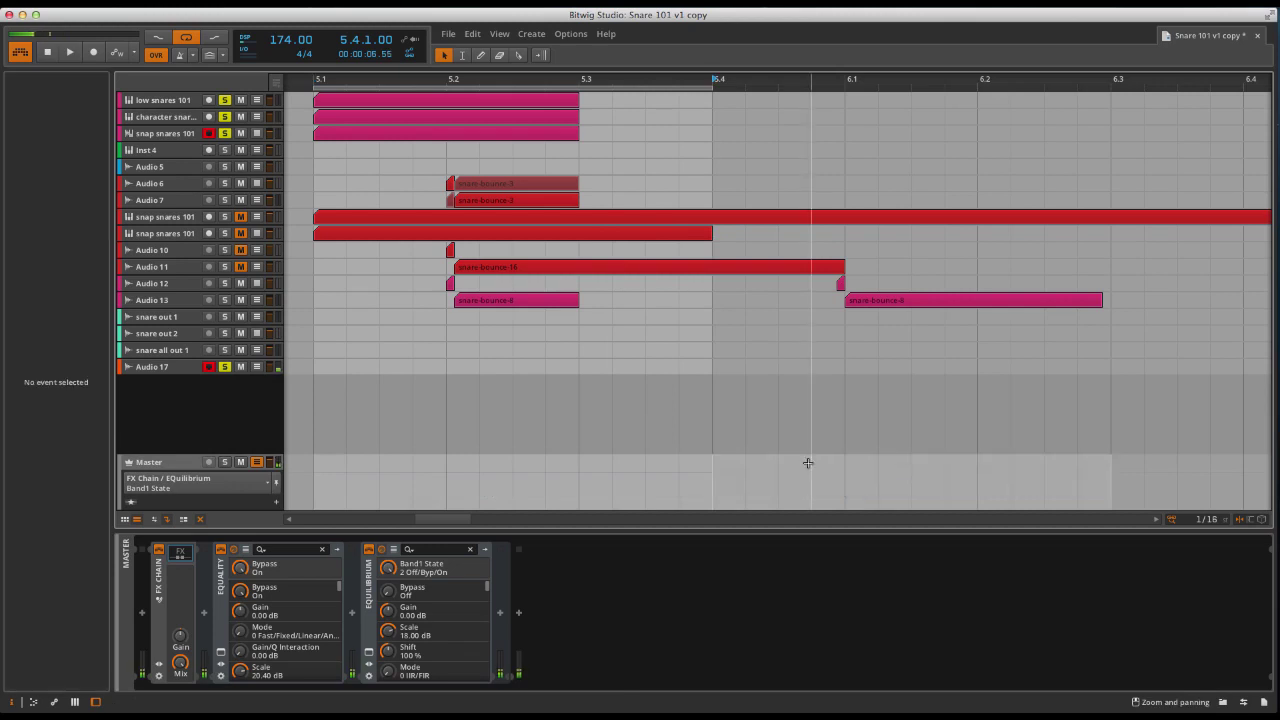
click(256, 463)
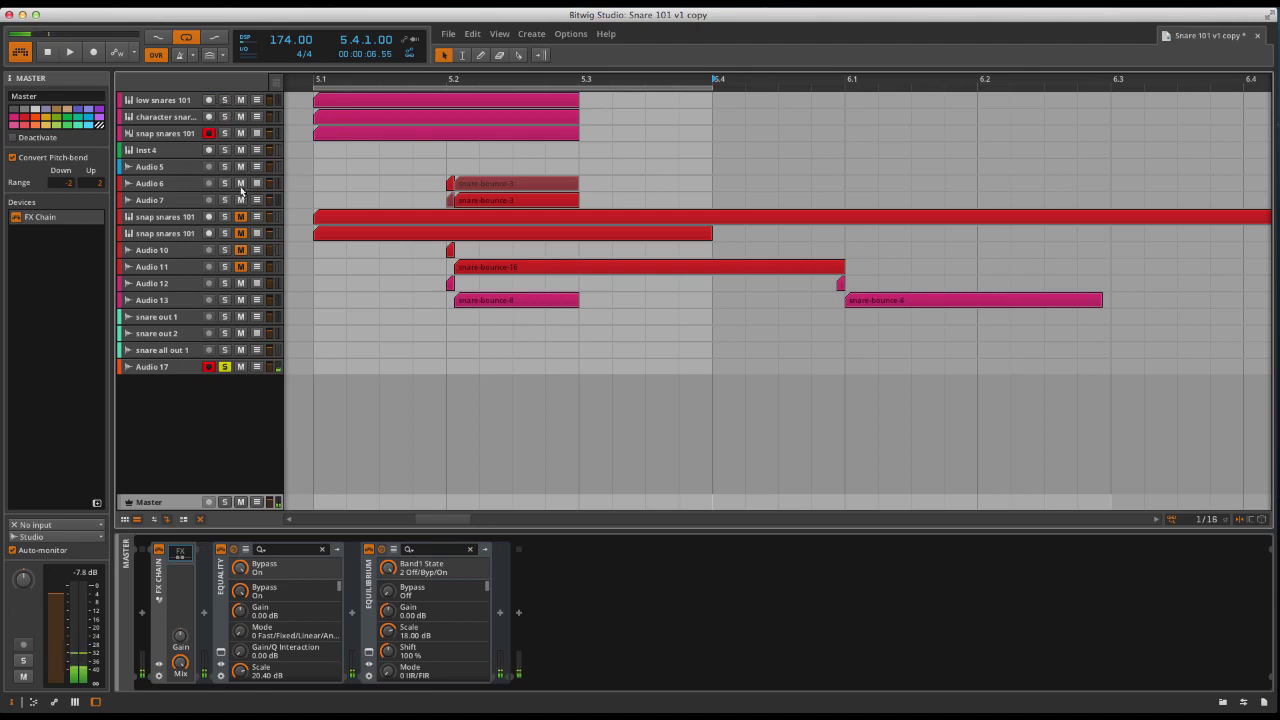
Solo Audio 6 and Audio 7 in place of the three snare layers and audition the bounced snares together
click(163, 202)
key(space)
click(362, 227)
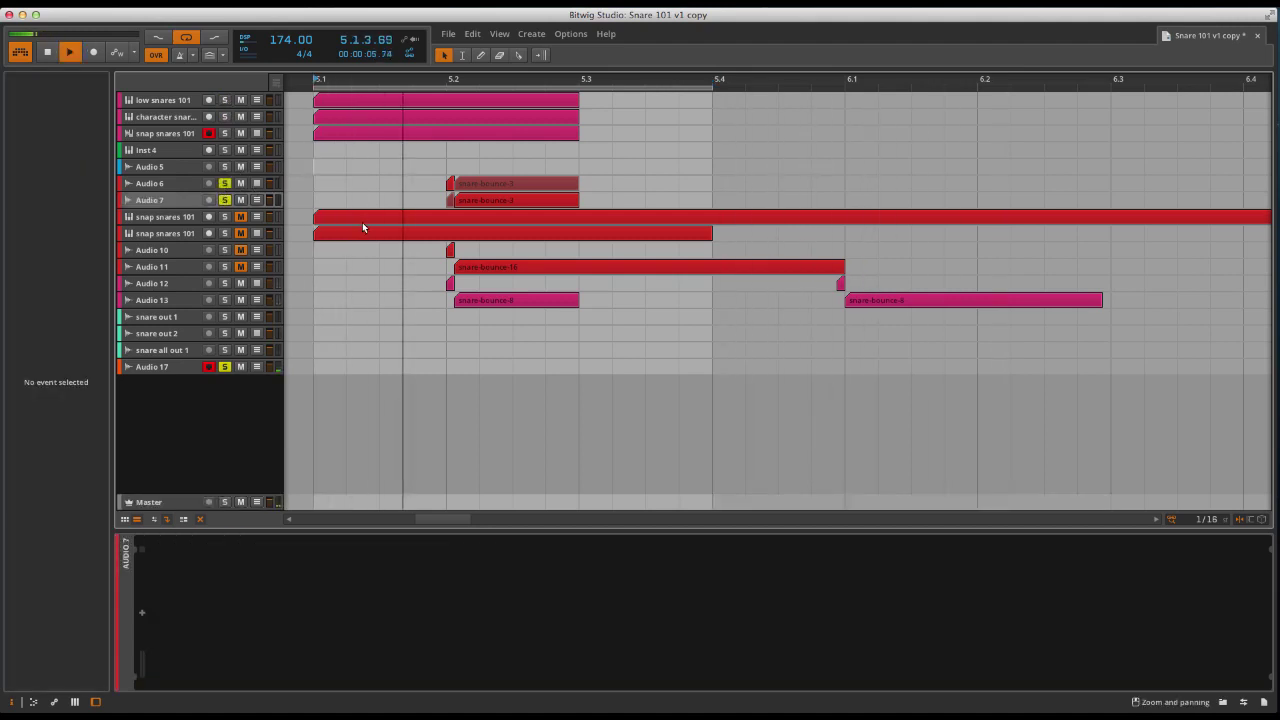
click(160, 184)
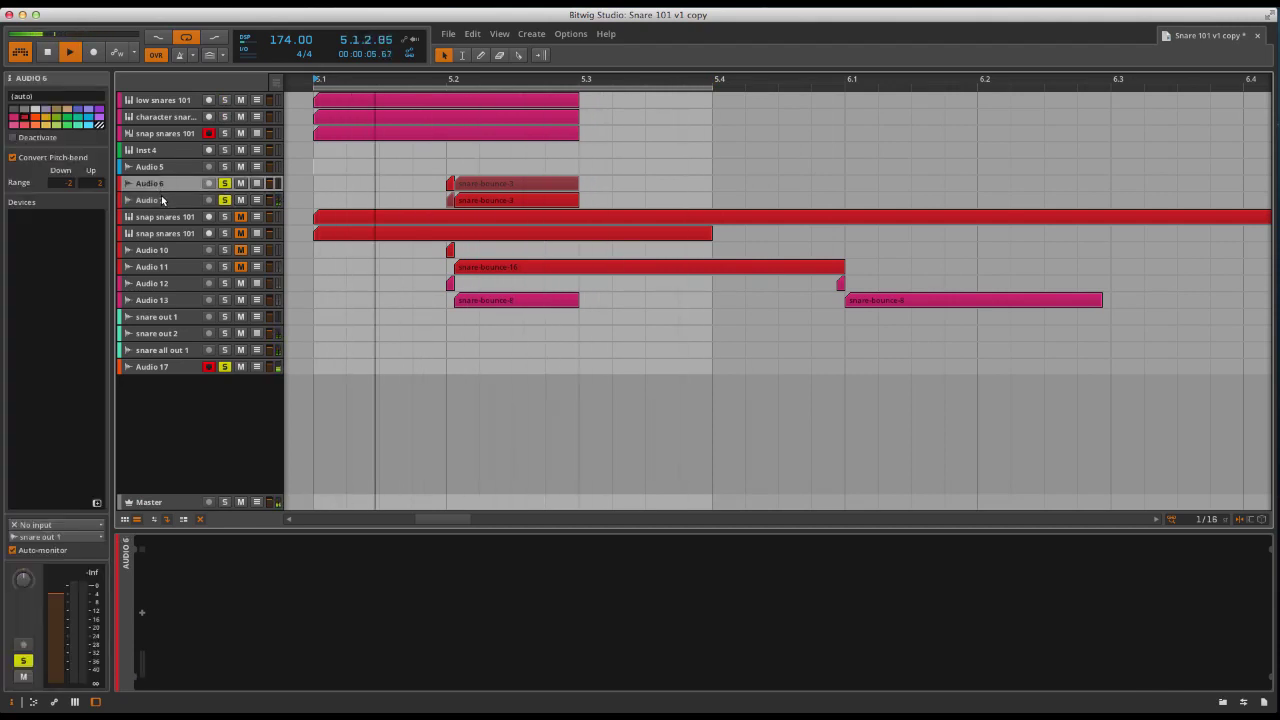
click(163, 200)
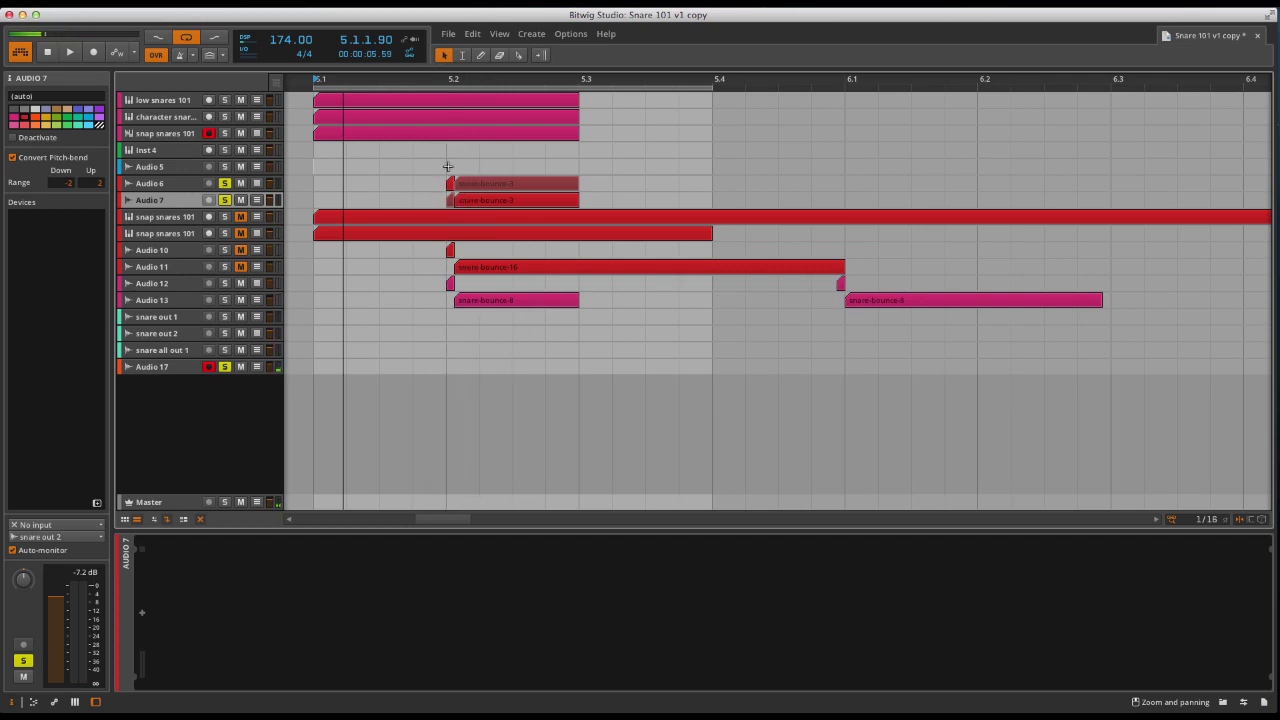
Audition the bounced snares on Audio 6 and Audio 7 separately and stop playback with both tracks unsoloed
click(152, 185)
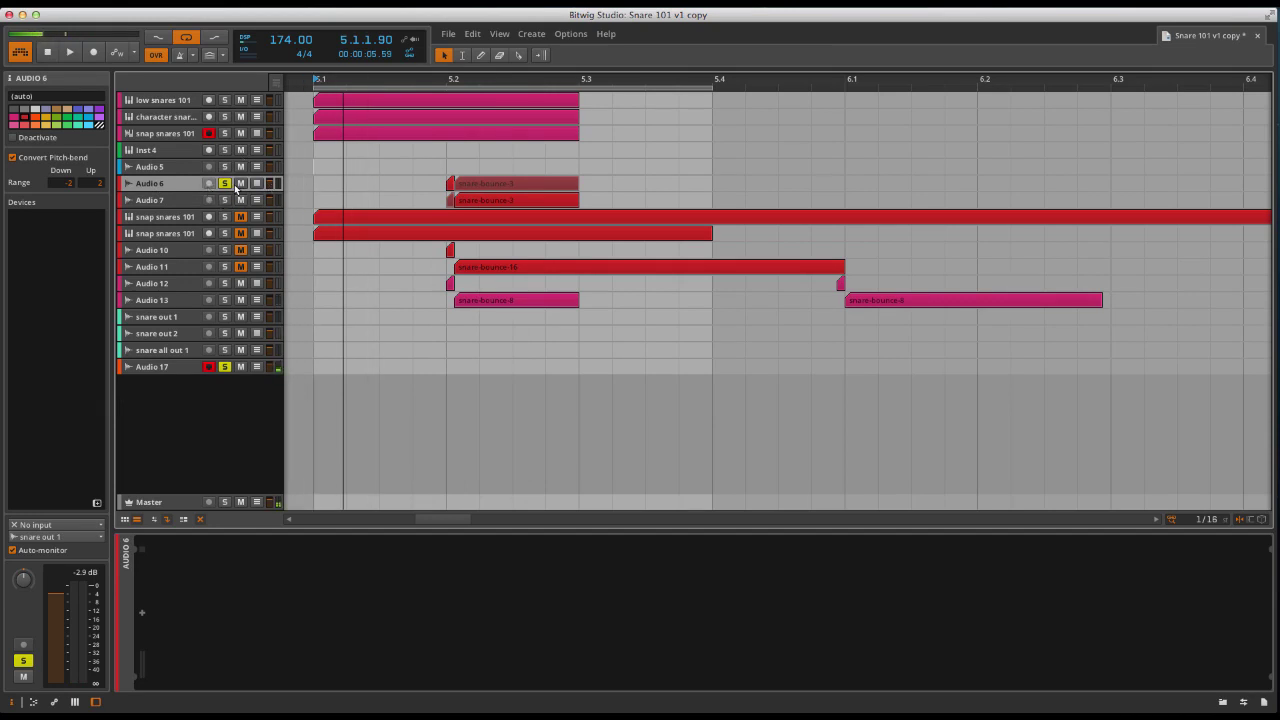
key(space)
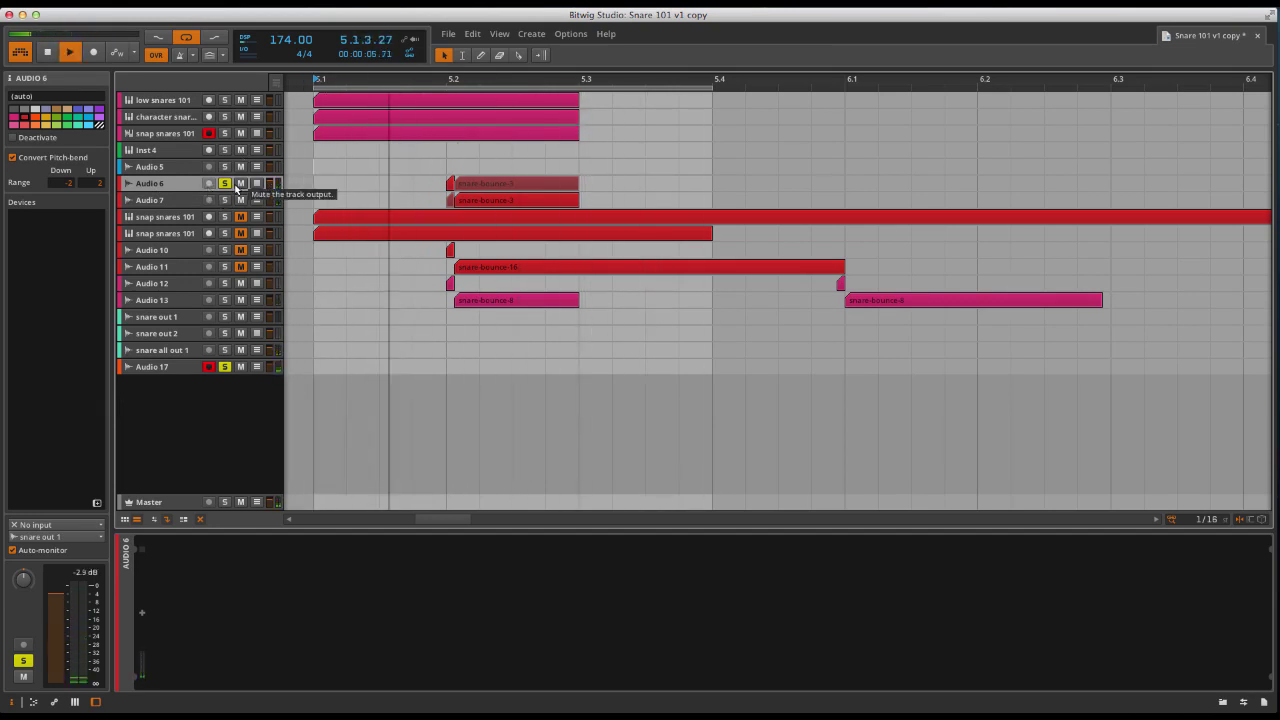
key(space)
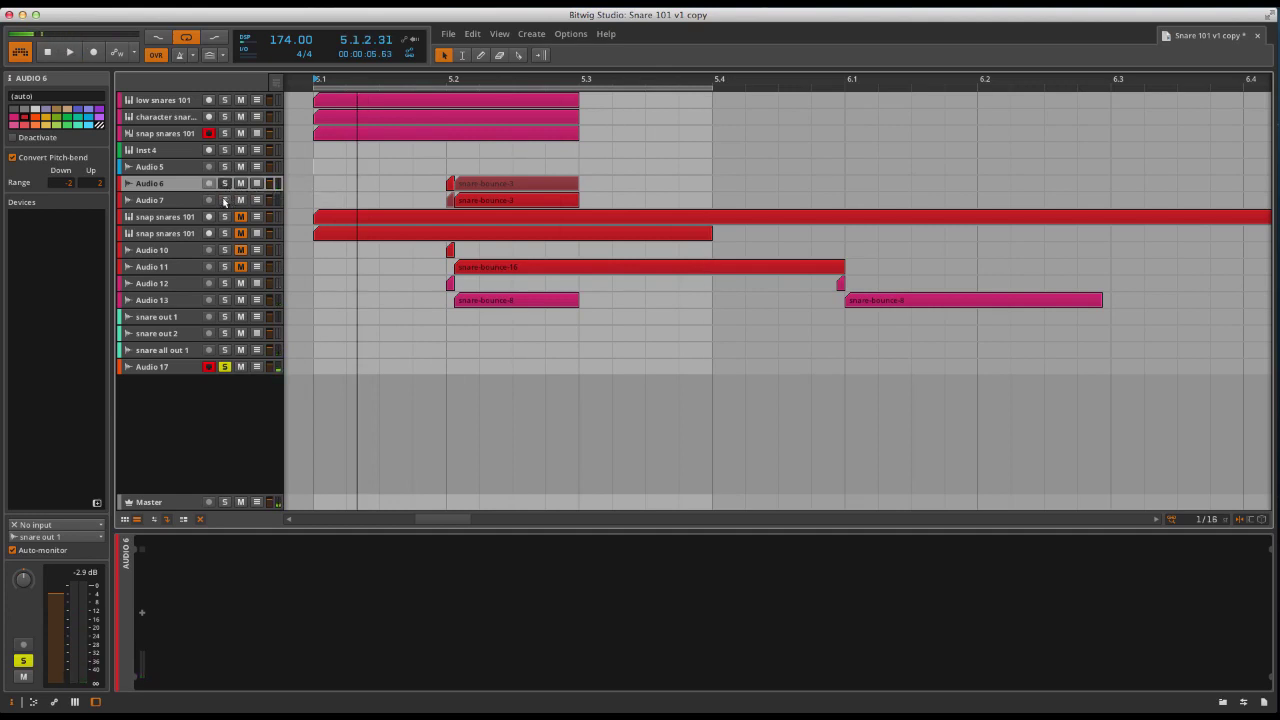
key(space)
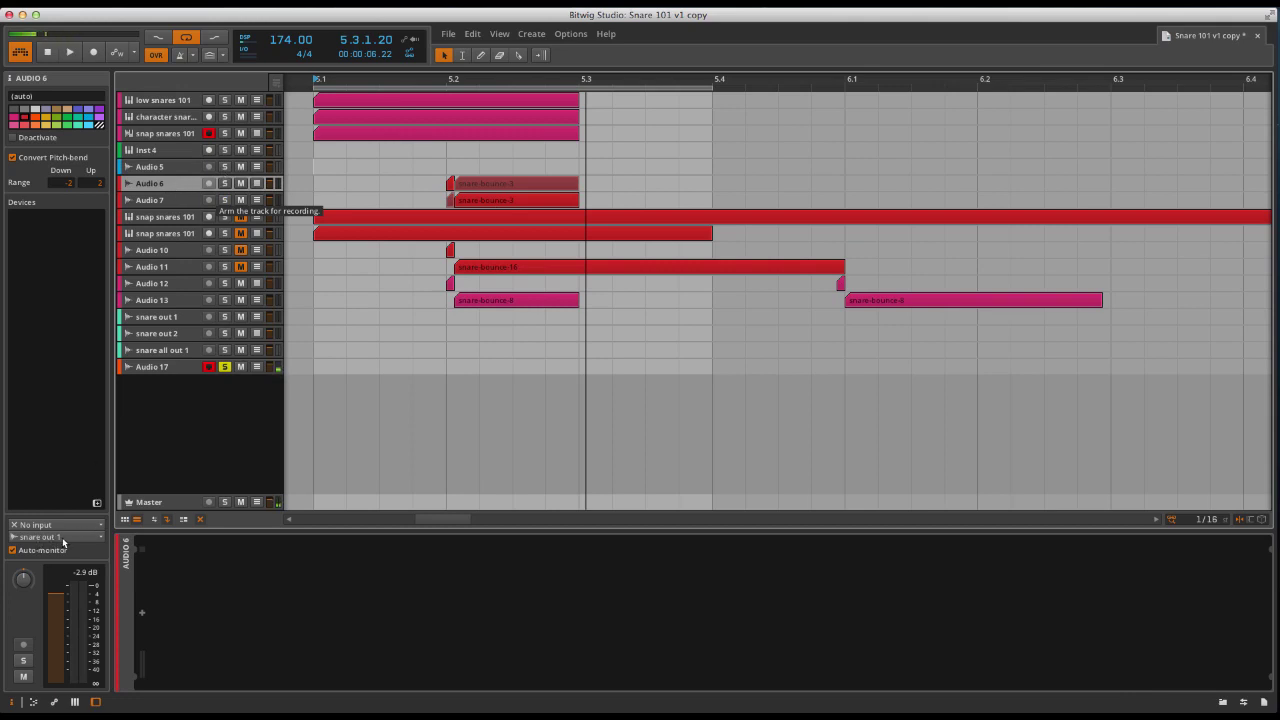
Review the routing of Audio 6 and Audio 7 and the devices on snare out 1, snare out 2 and snare all out 1
click(163, 318)
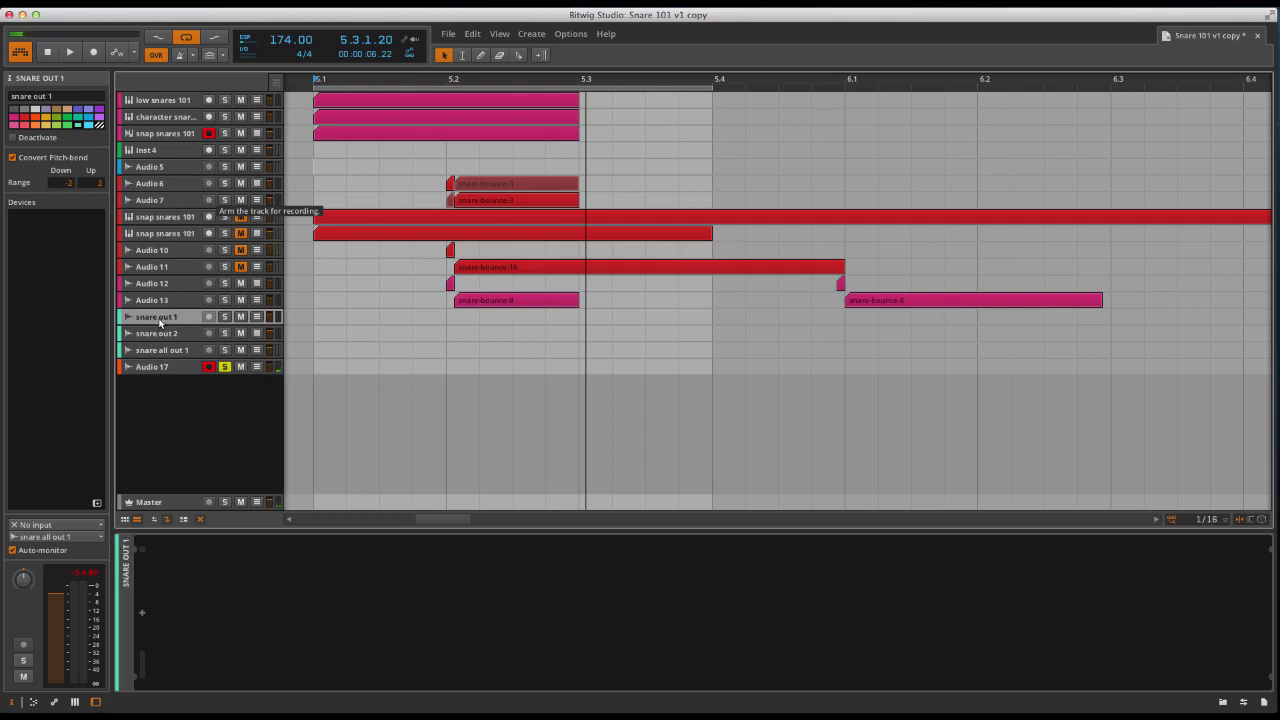
click(163, 200)
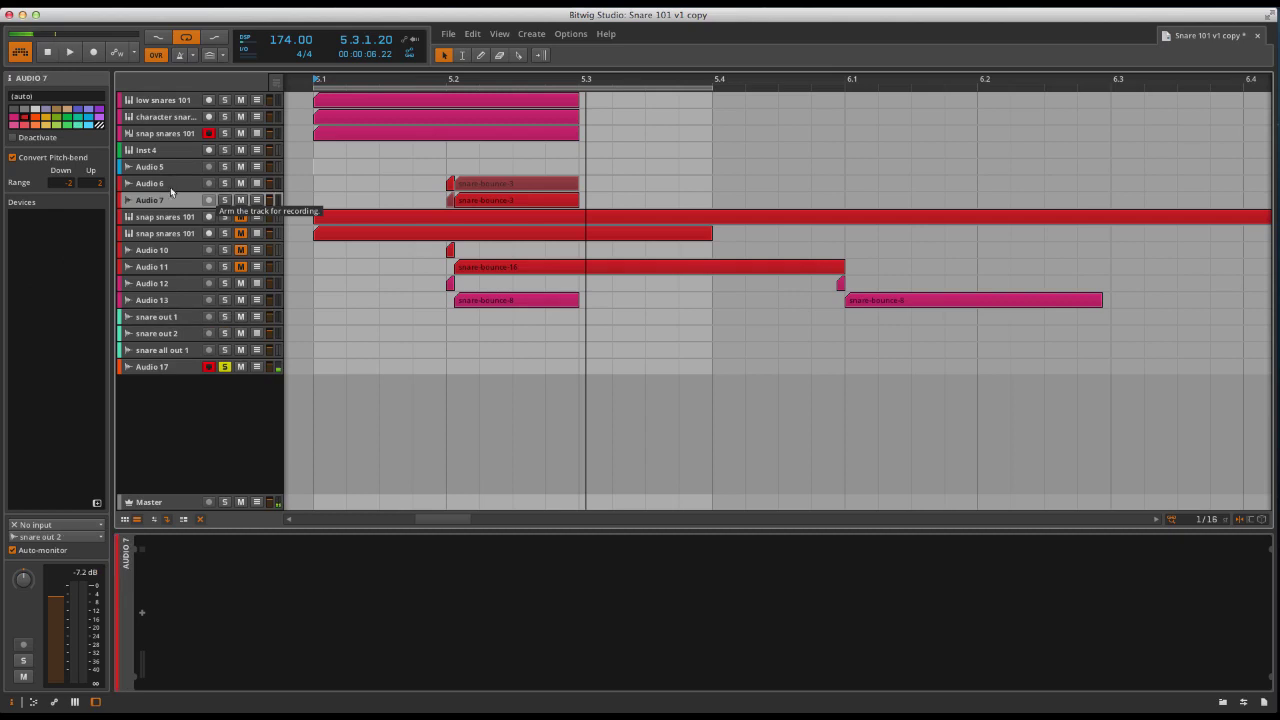
click(180, 332)
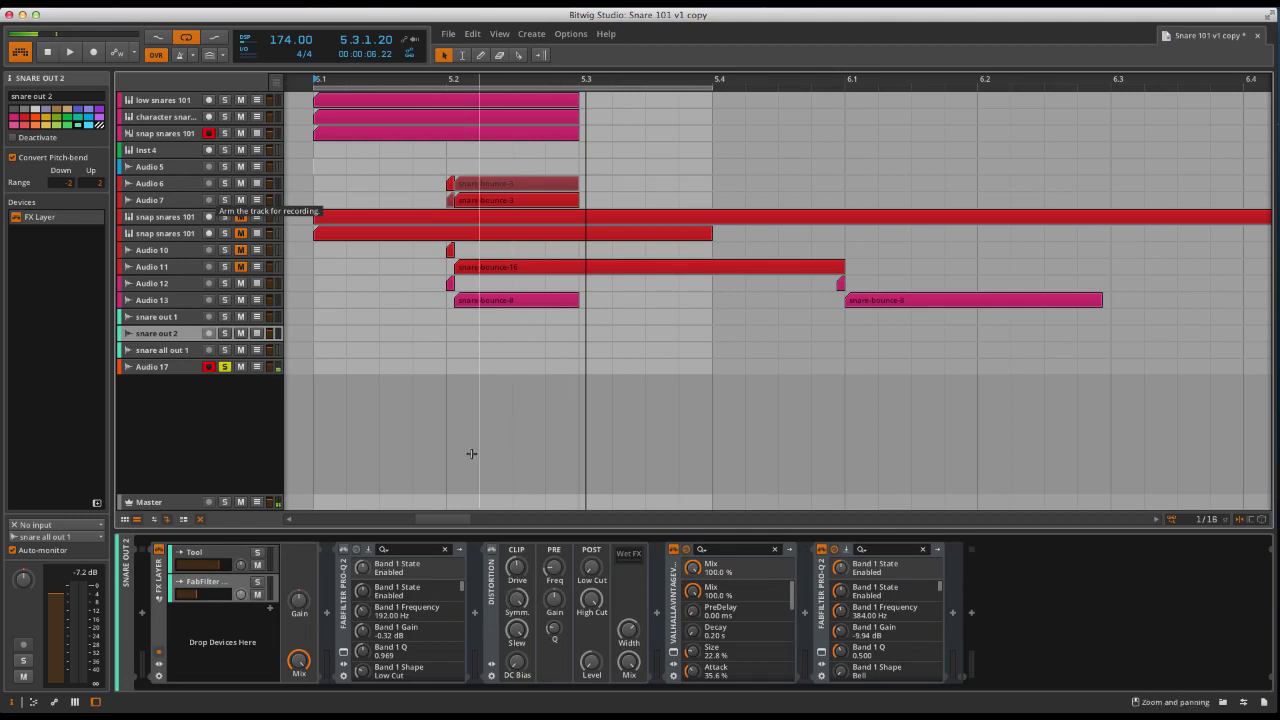
click(175, 350)
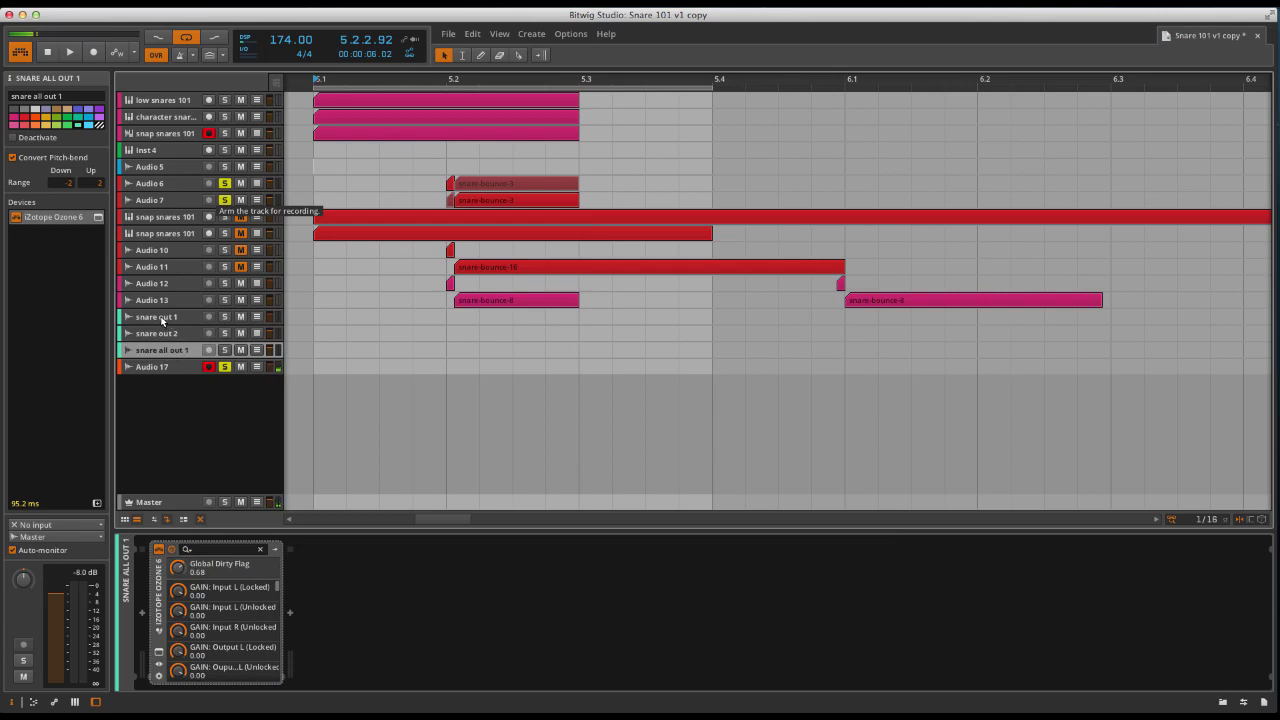
click(162, 321)
click(162, 335)
click(155, 353)
Open iZotope Ozone 6 on snare all out 1 and switch off its Imager, Dynamics, Equalizer, Exciter and Maximizer modules during playback
click(158, 651)
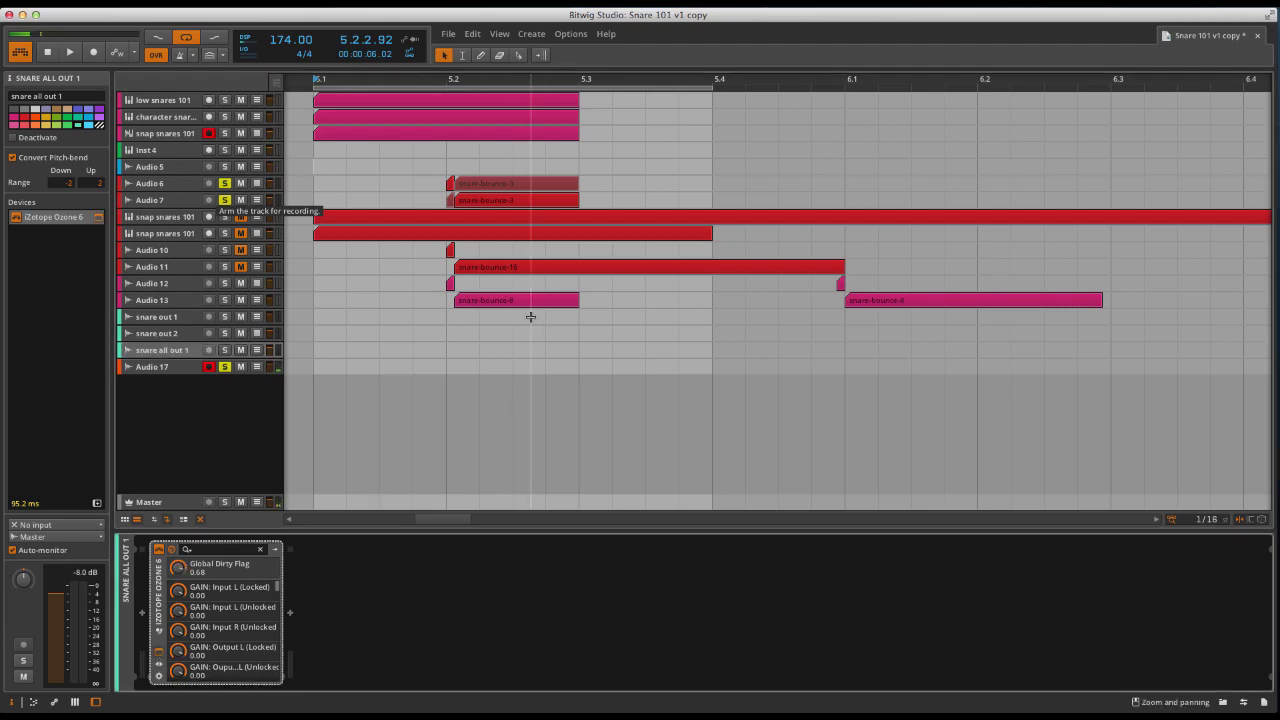
key(space)
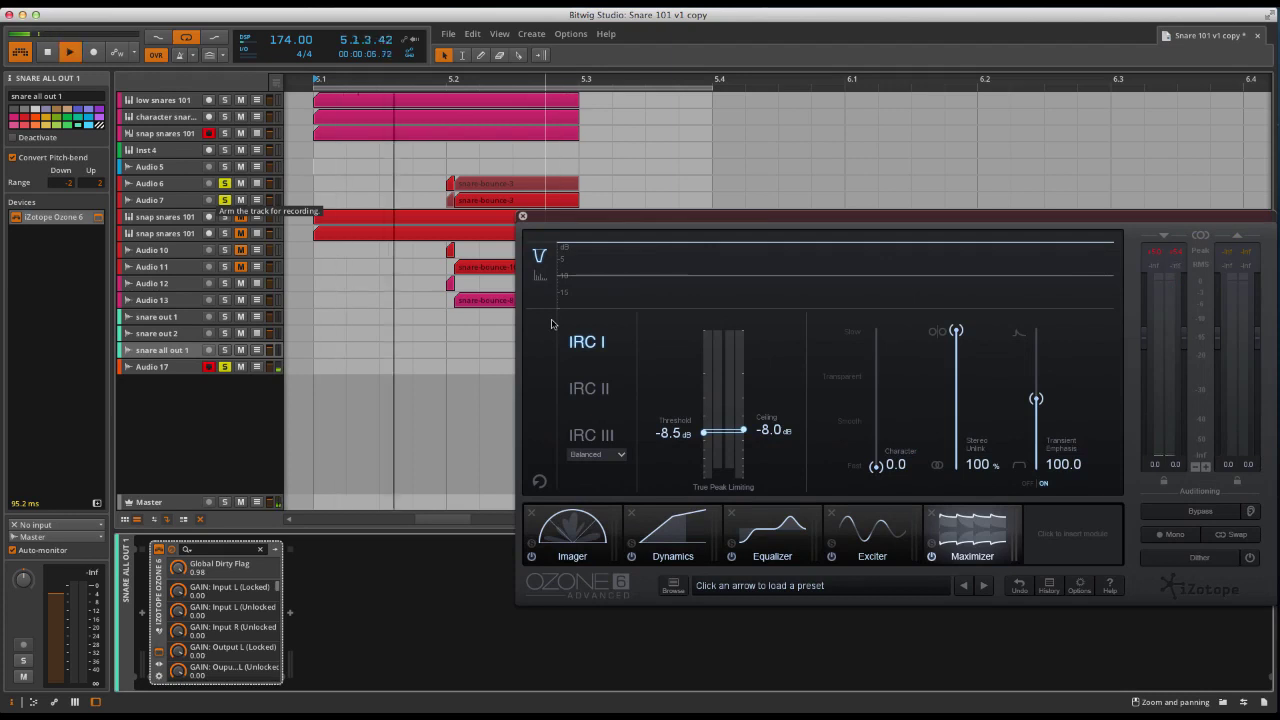
click(531, 556)
click(631, 556)
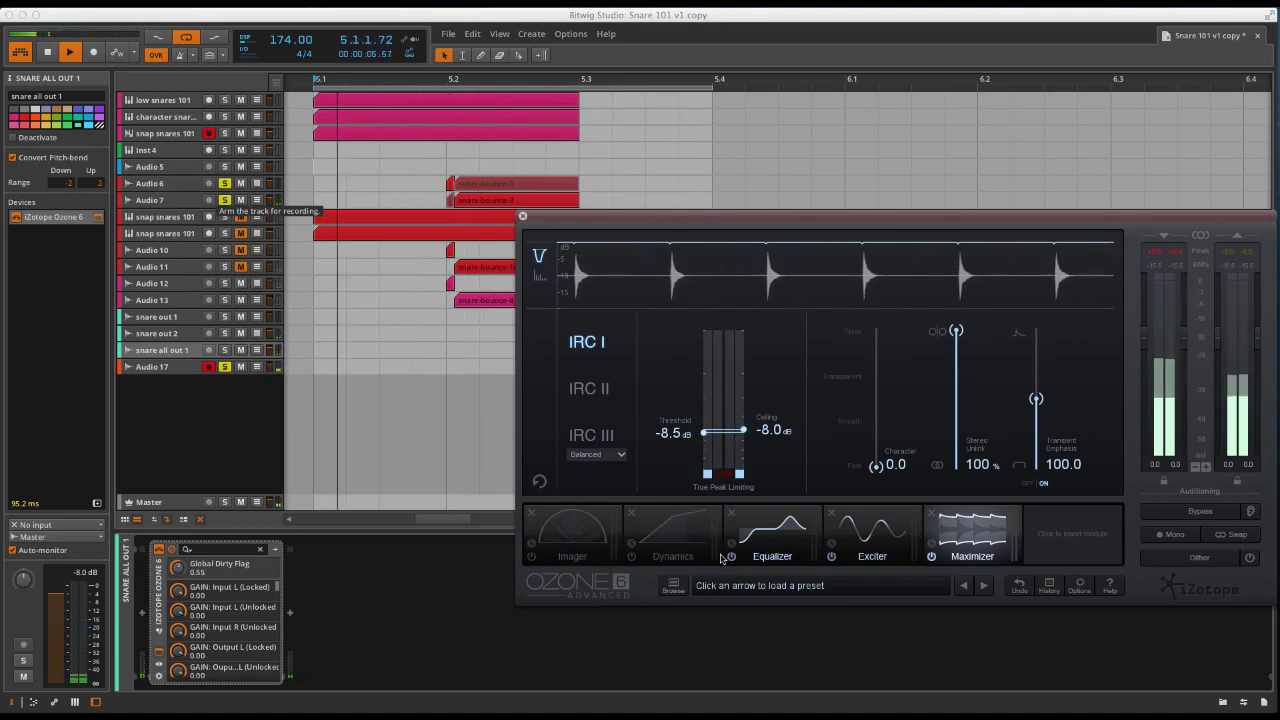
click(731, 556)
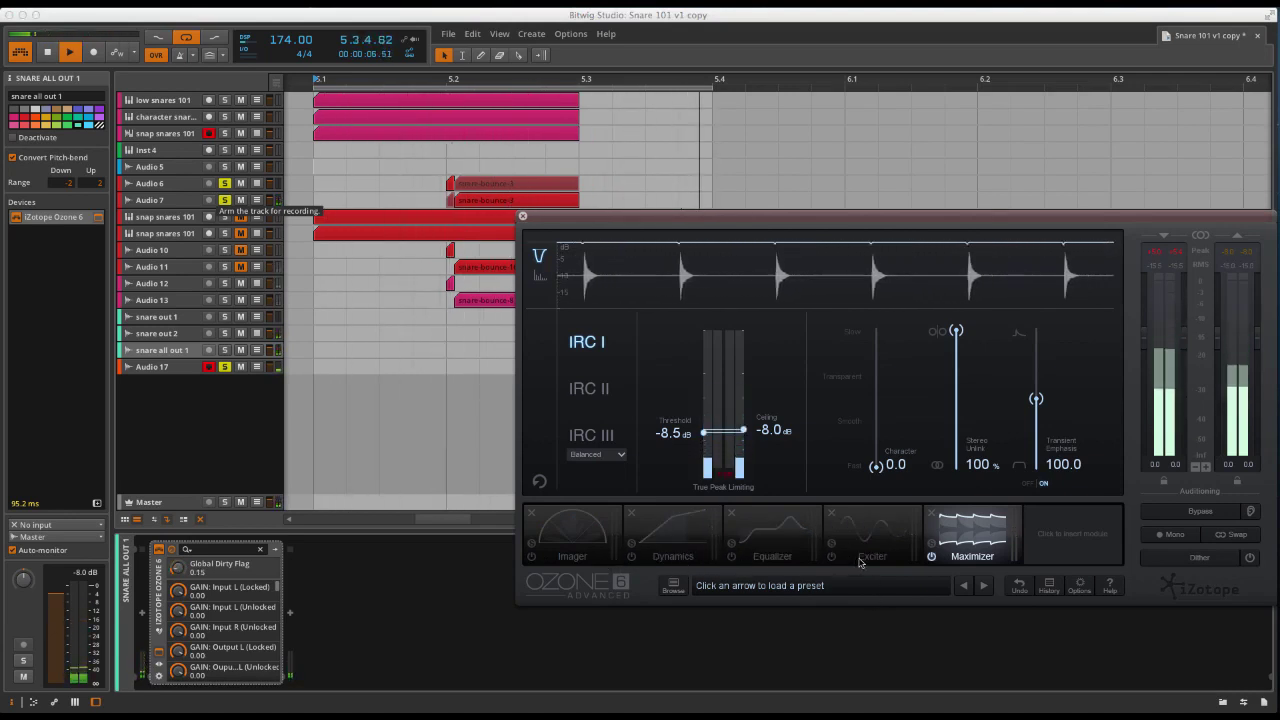
click(831, 557)
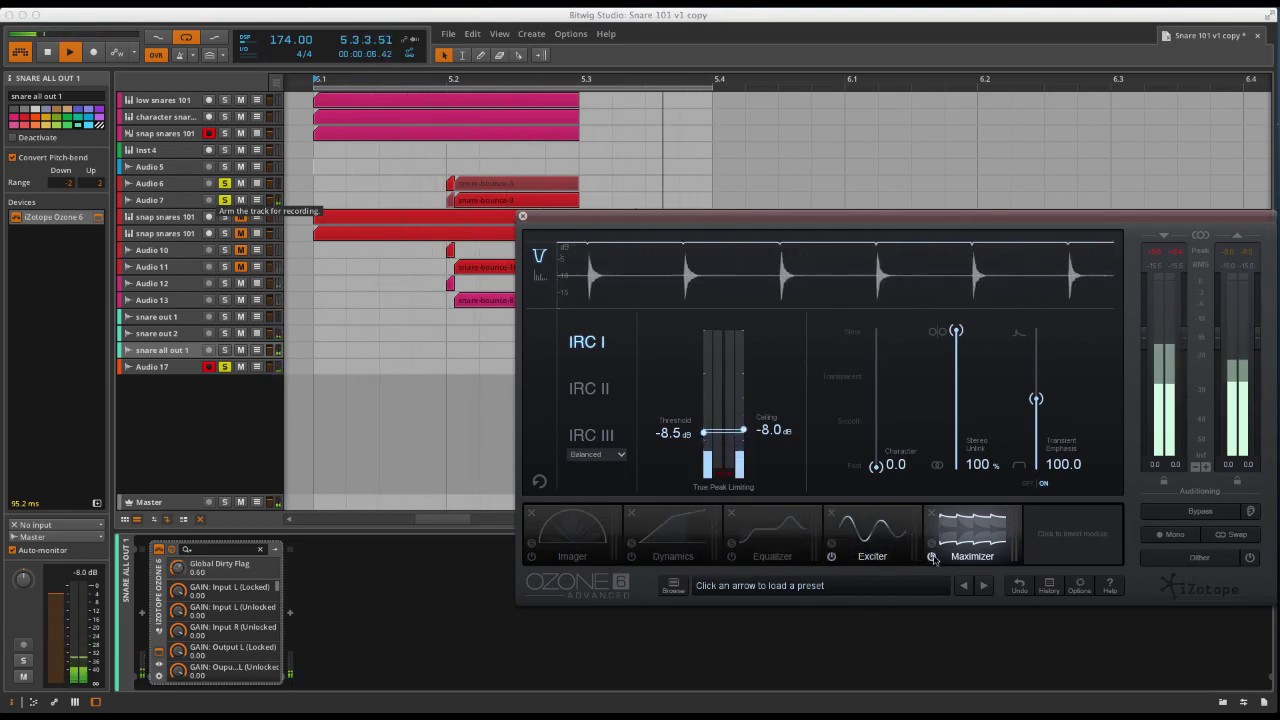
click(931, 557)
click(831, 557)
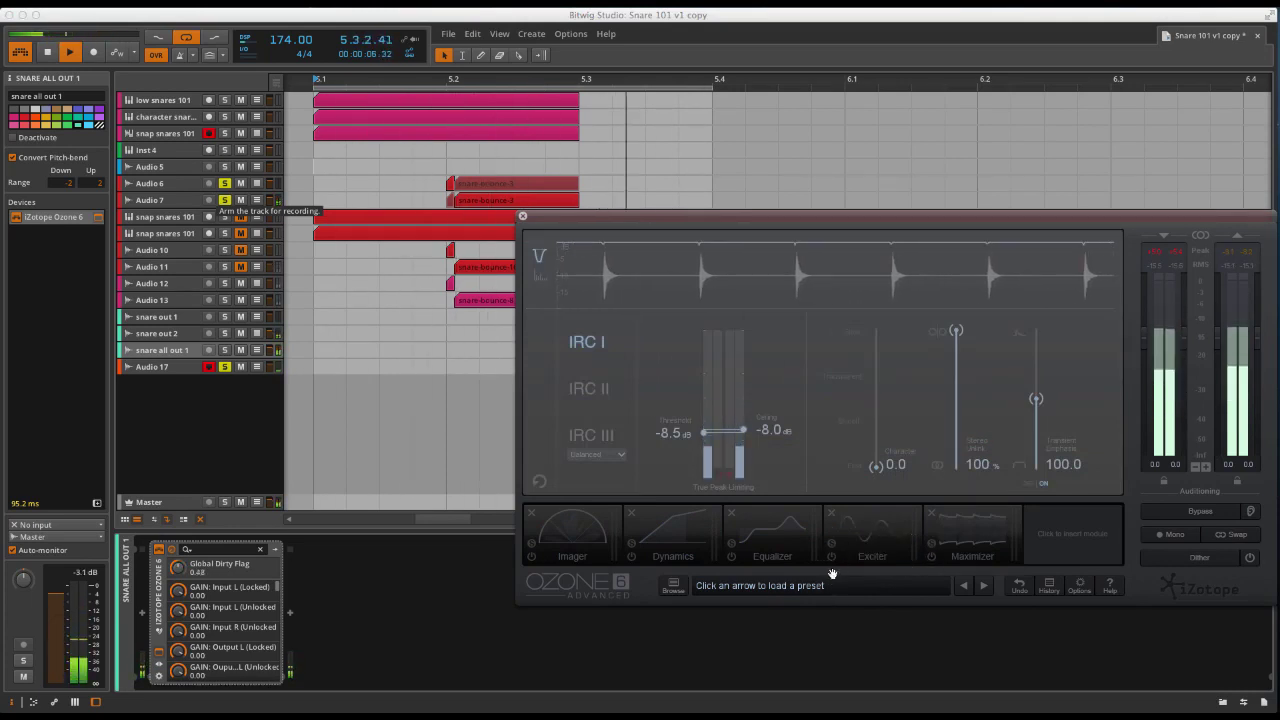
Switch Ozone 6's Exciter, Imager and Dynamics modules back on during playback and examine the Imager and Dynamics settings
click(831, 557)
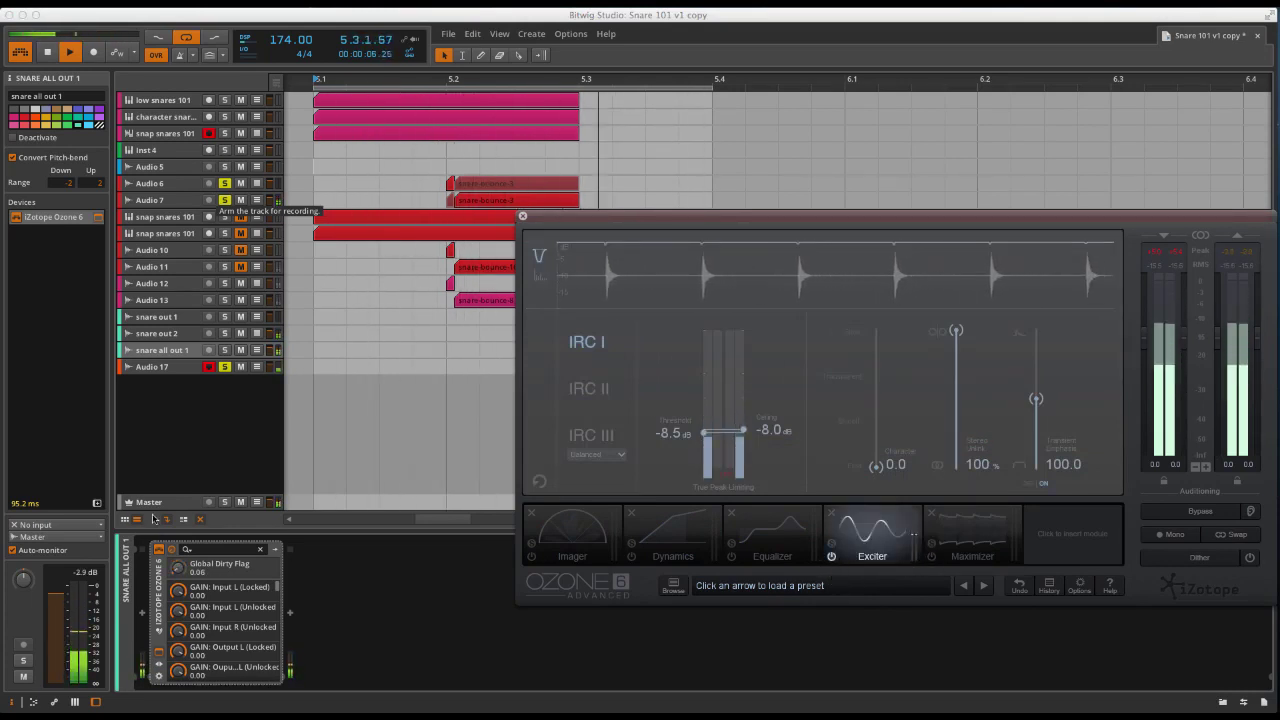
click(531, 556)
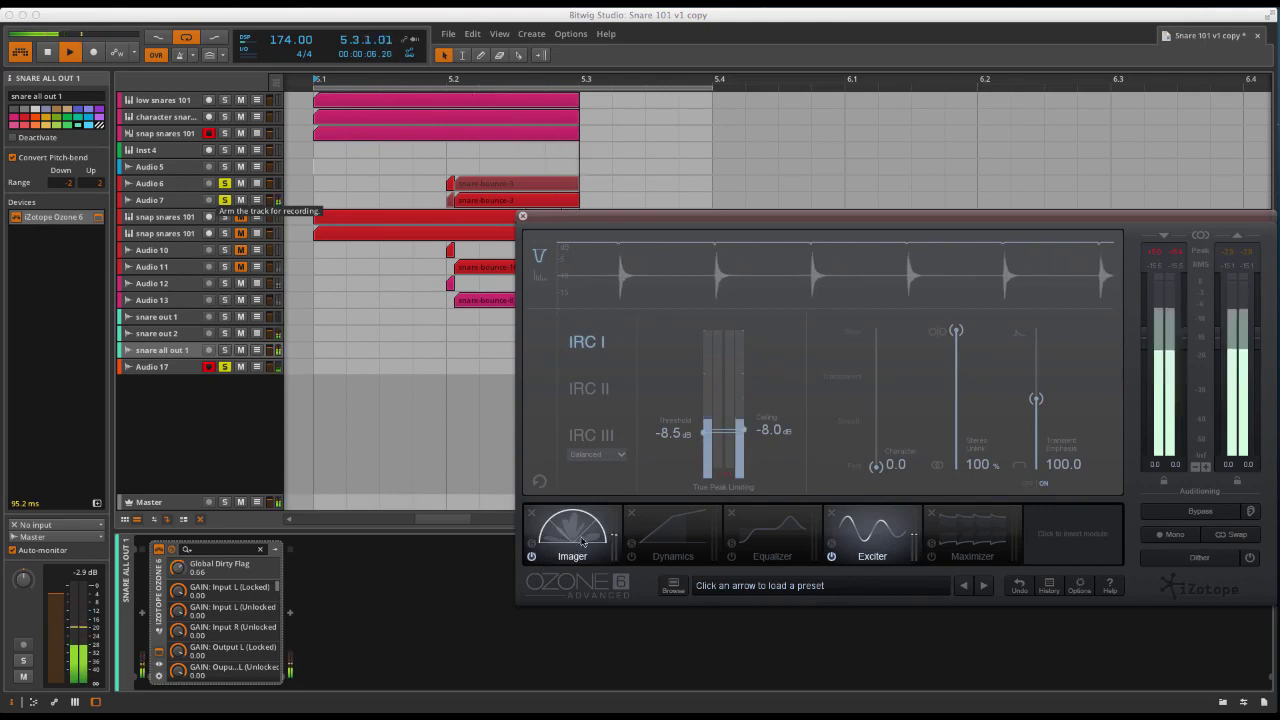
click(565, 540)
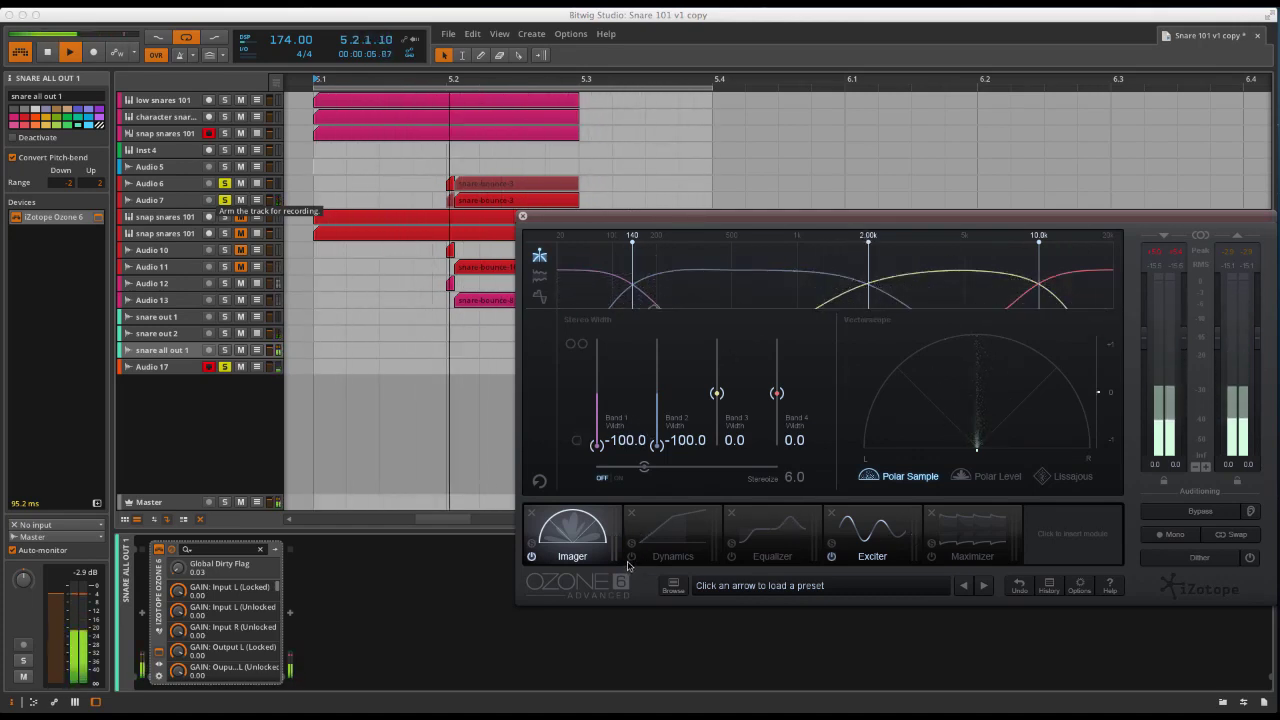
click(655, 548)
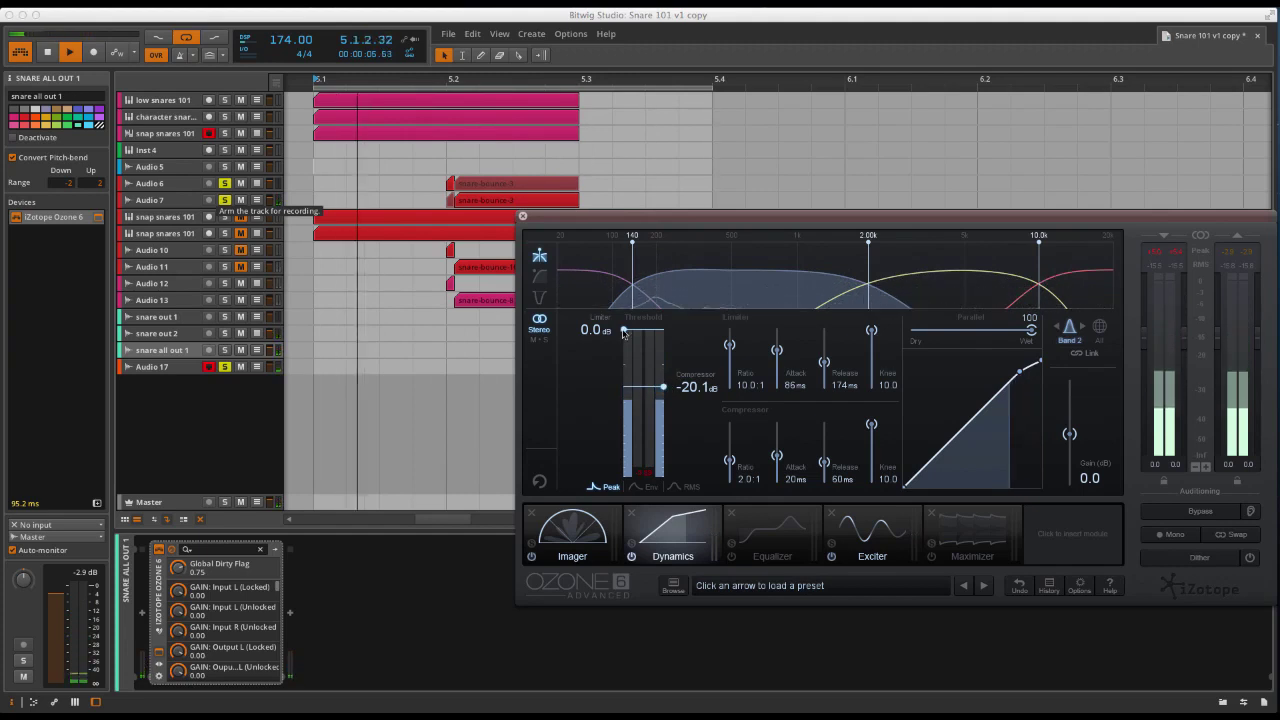
Switch the Equalizer and Maximizer modules back on, reviewing the Equalizer, Exciter and Maximizer settings, and close the Ozone 6 window
click(731, 556)
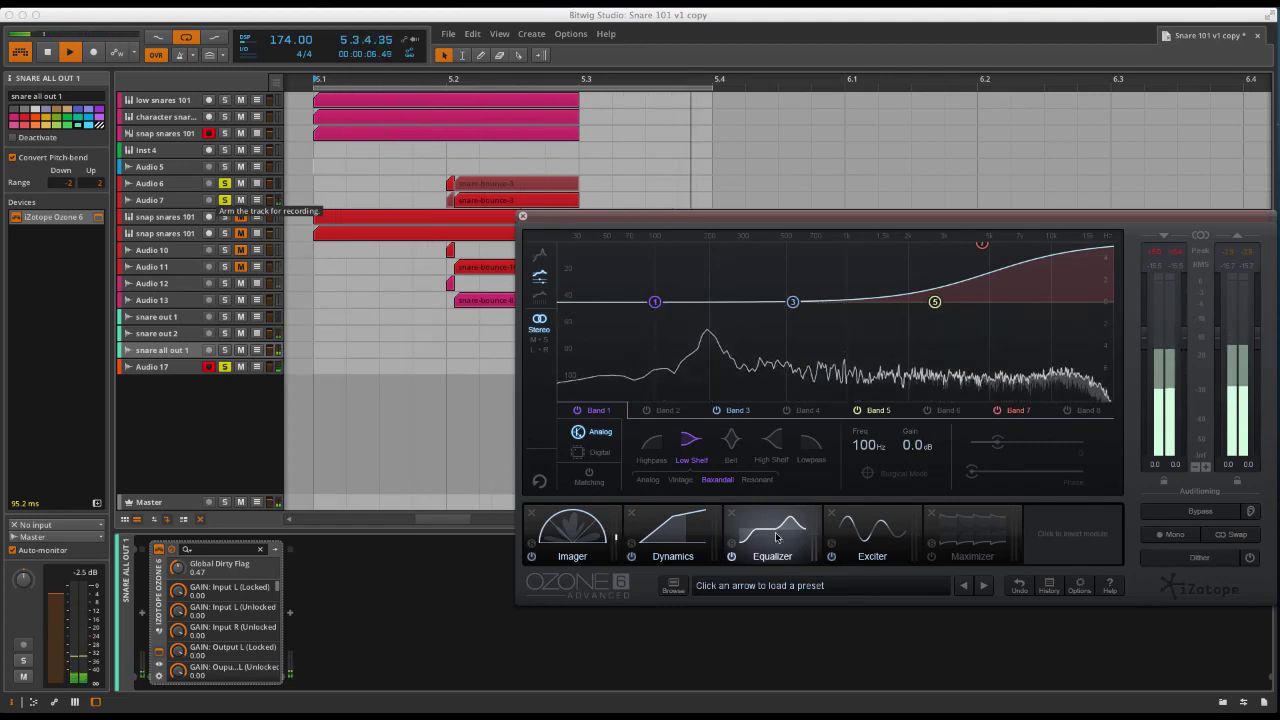
click(831, 556)
click(865, 548)
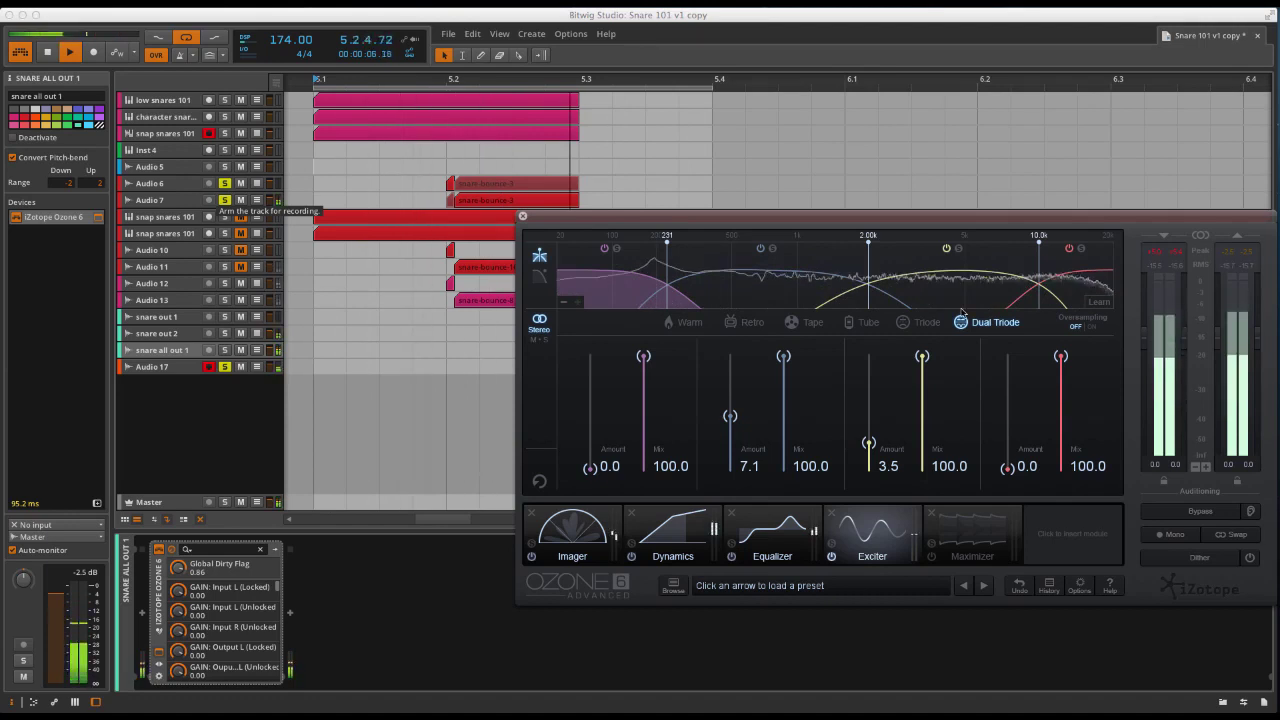
click(932, 557)
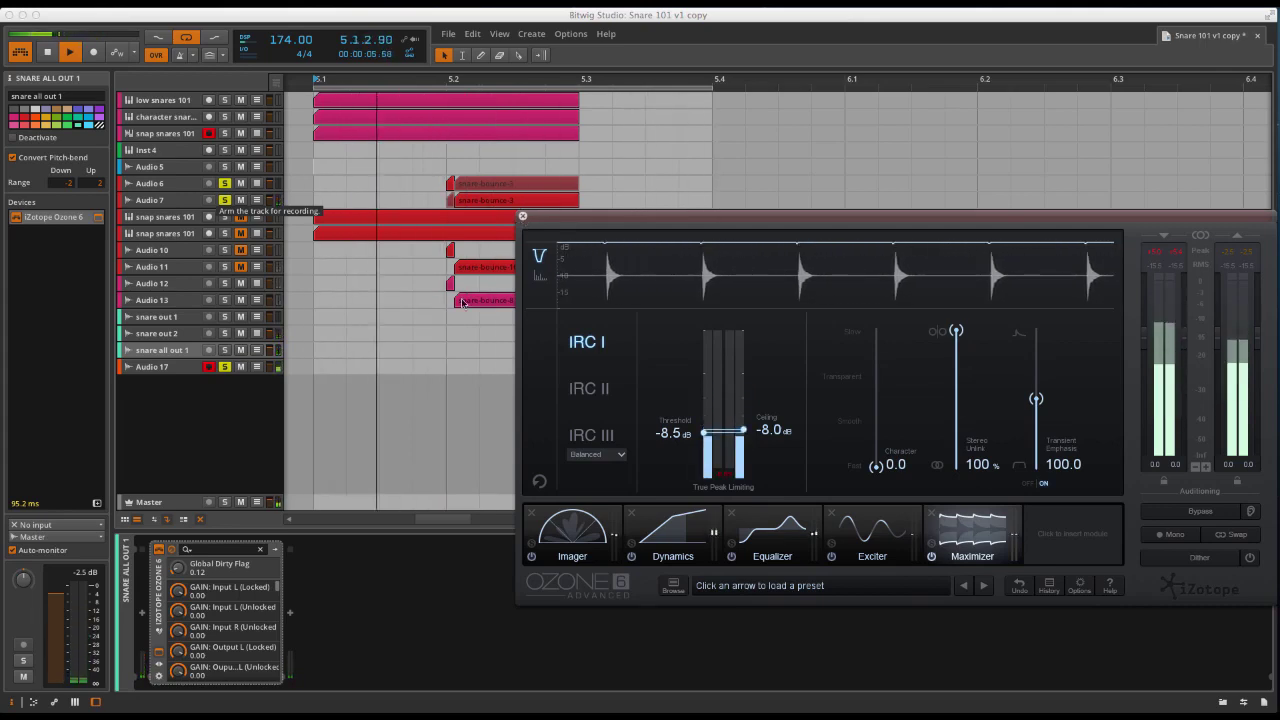
click(522, 218)
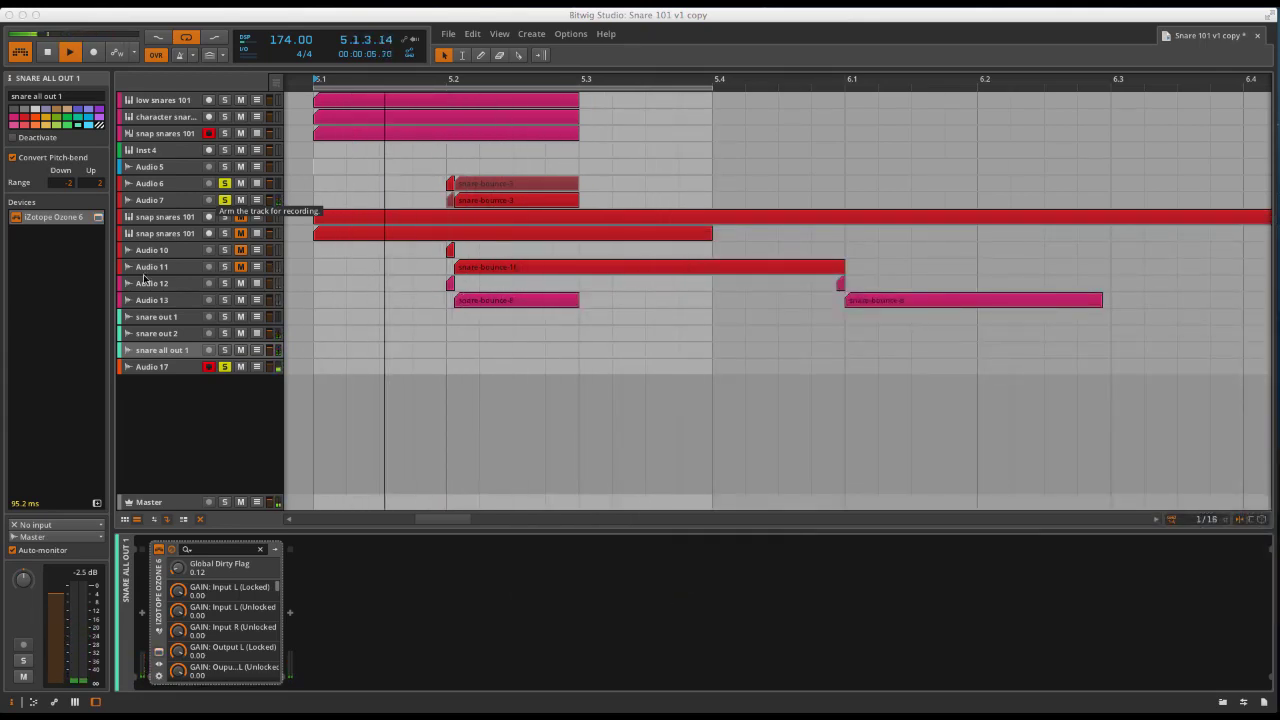
Compare the playing snare with the FX Layer on snare out 2 bypassed and active
click(175, 200)
click(140, 333)
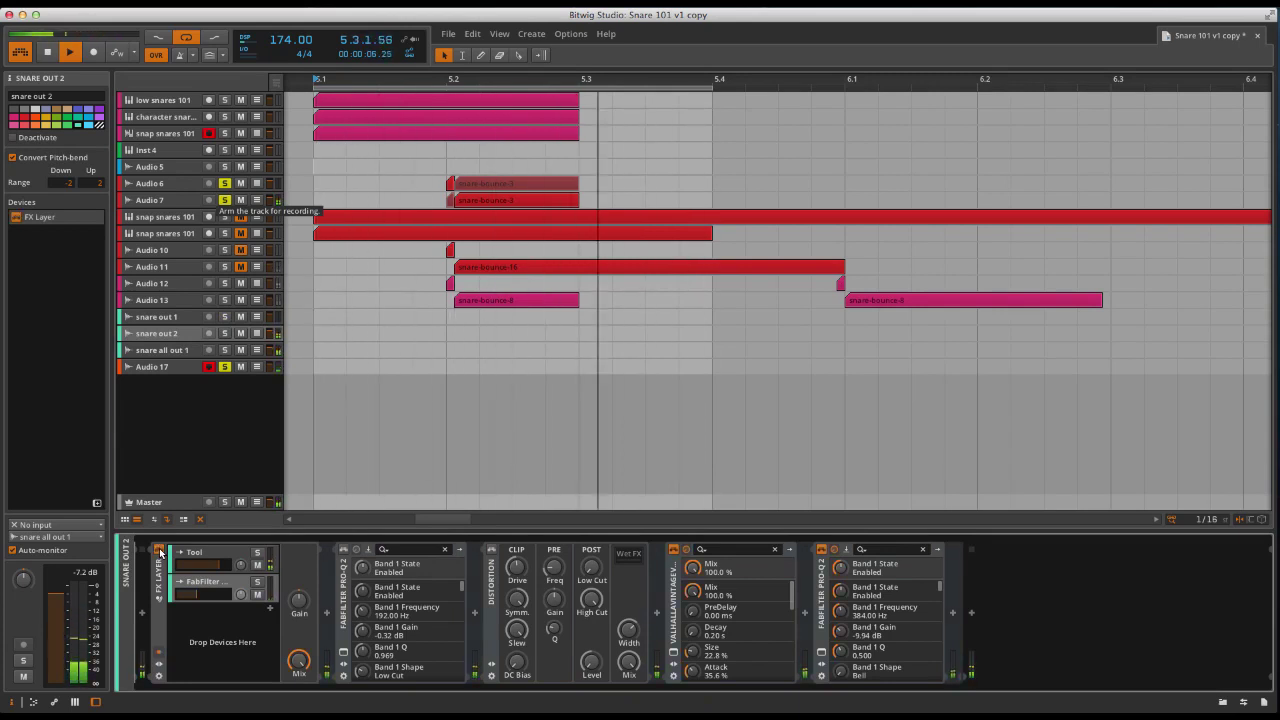
click(159, 550)
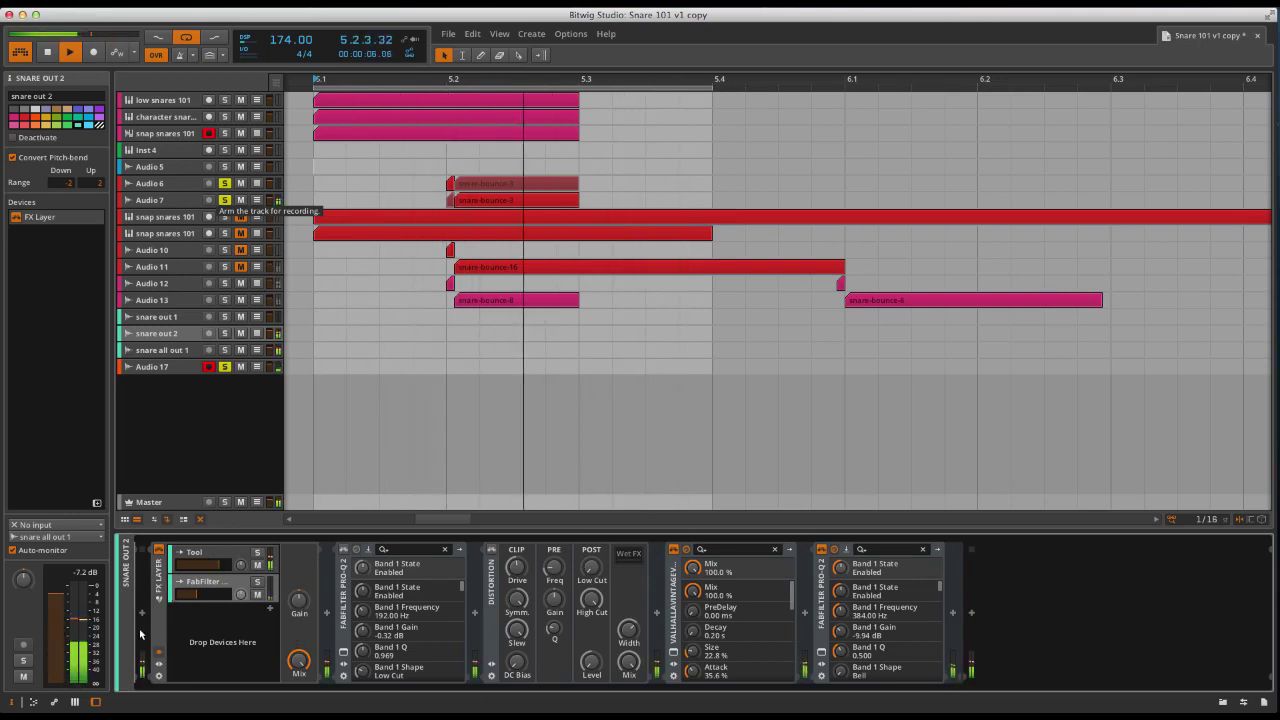
click(165, 585)
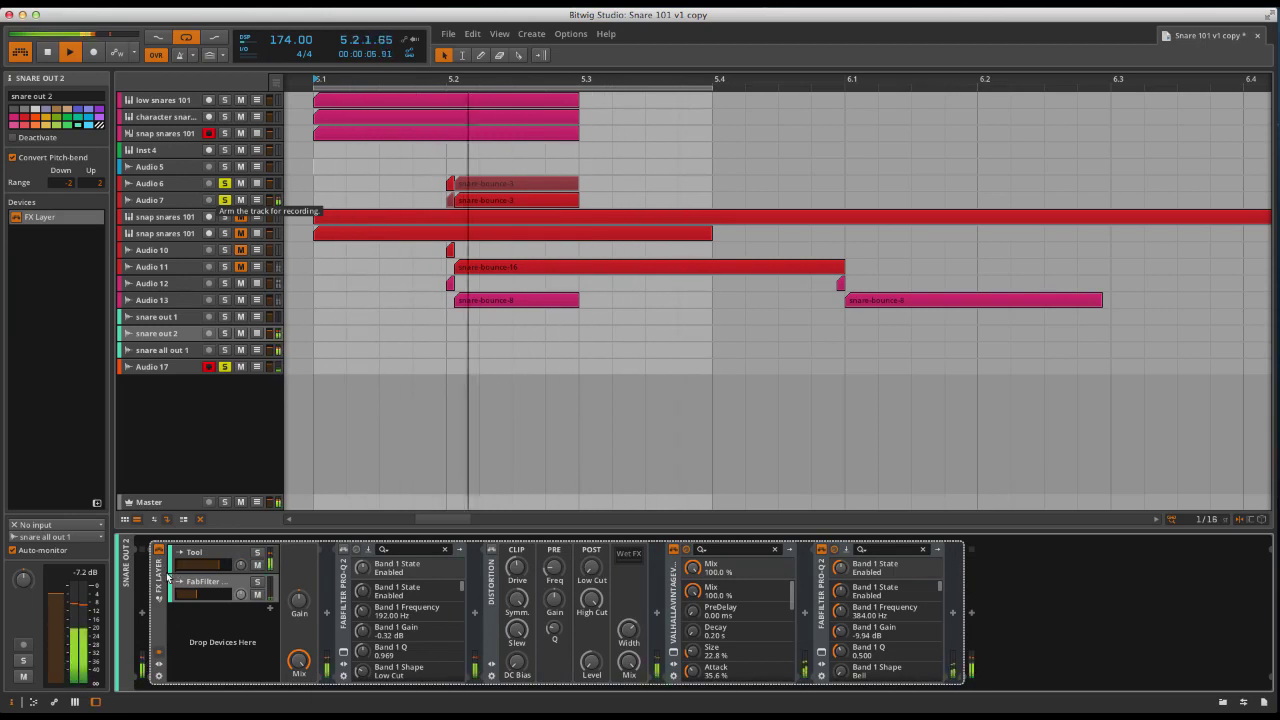
Audition the Tool layer of the FX Layer in solo and inspect the device chain in the FabFilter layer
click(195, 553)
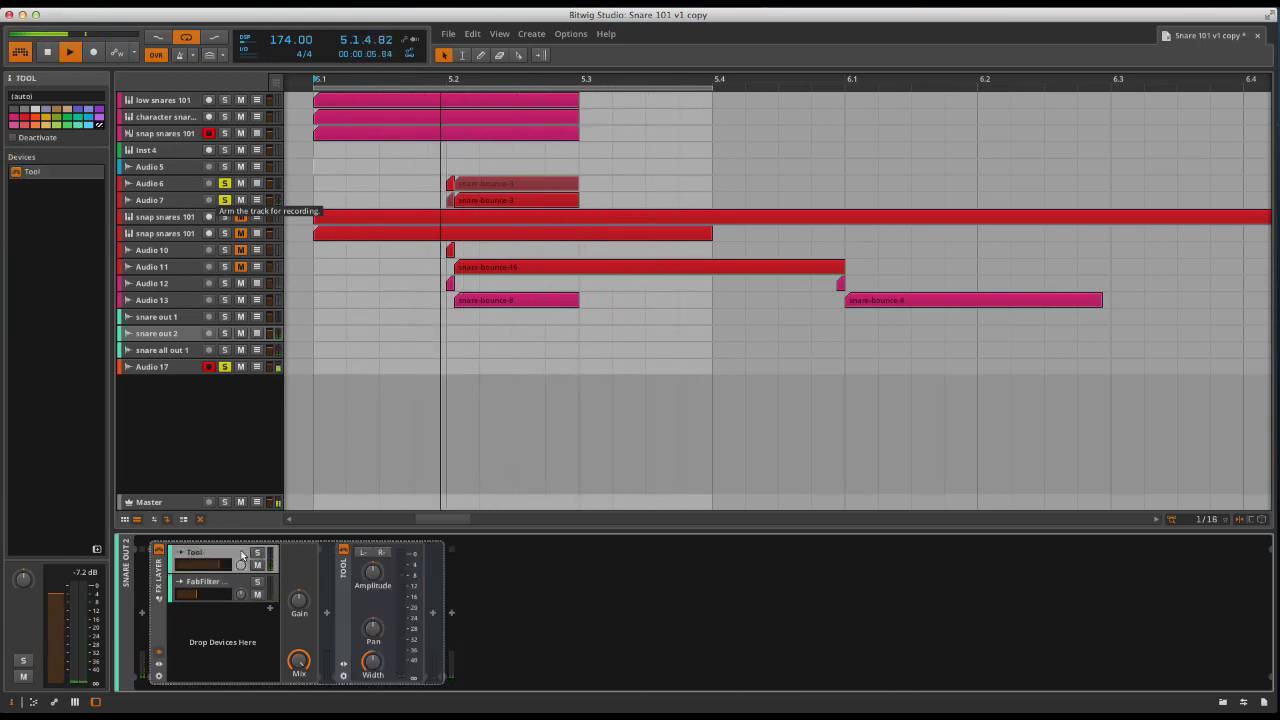
click(257, 553)
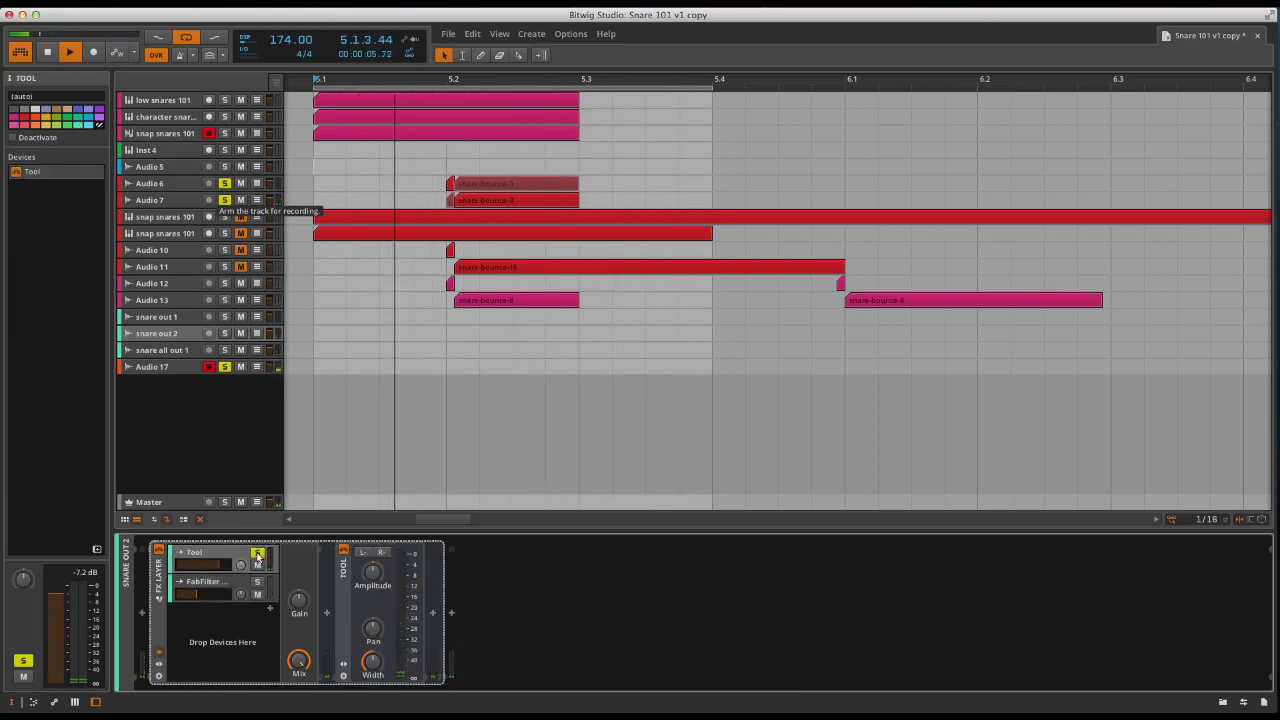
click(235, 588)
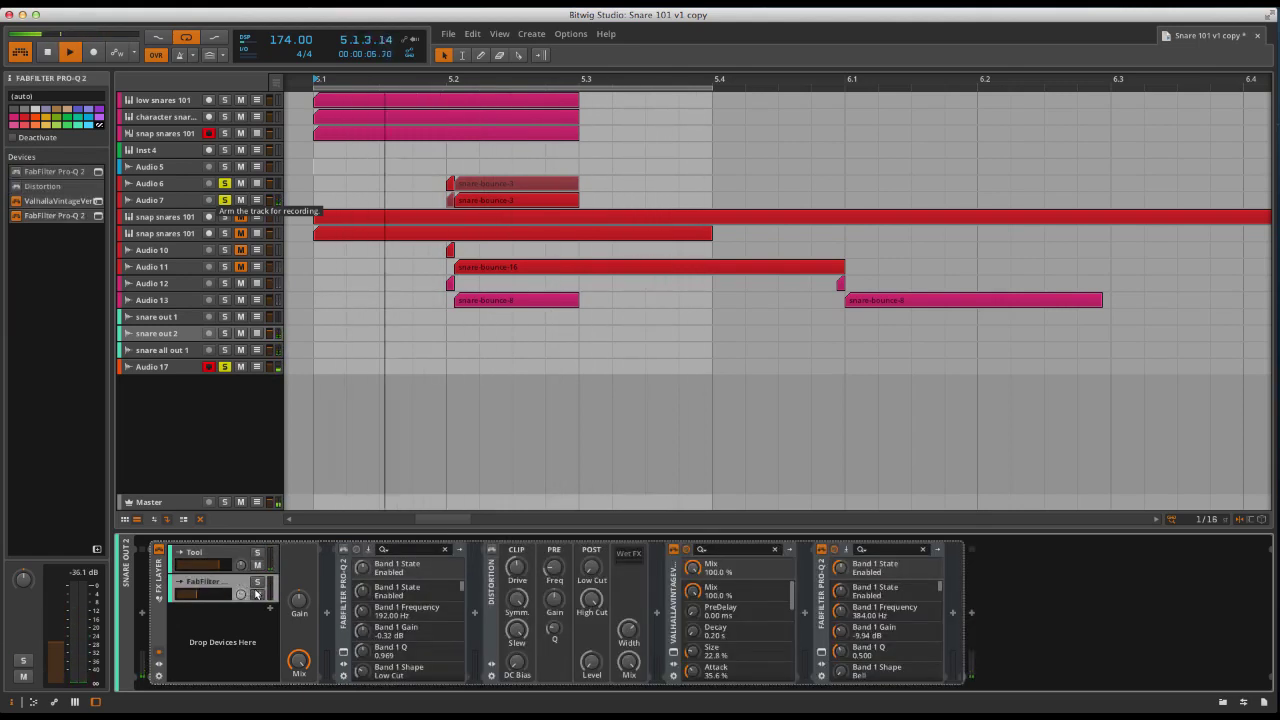
click(252, 589)
click(252, 589)
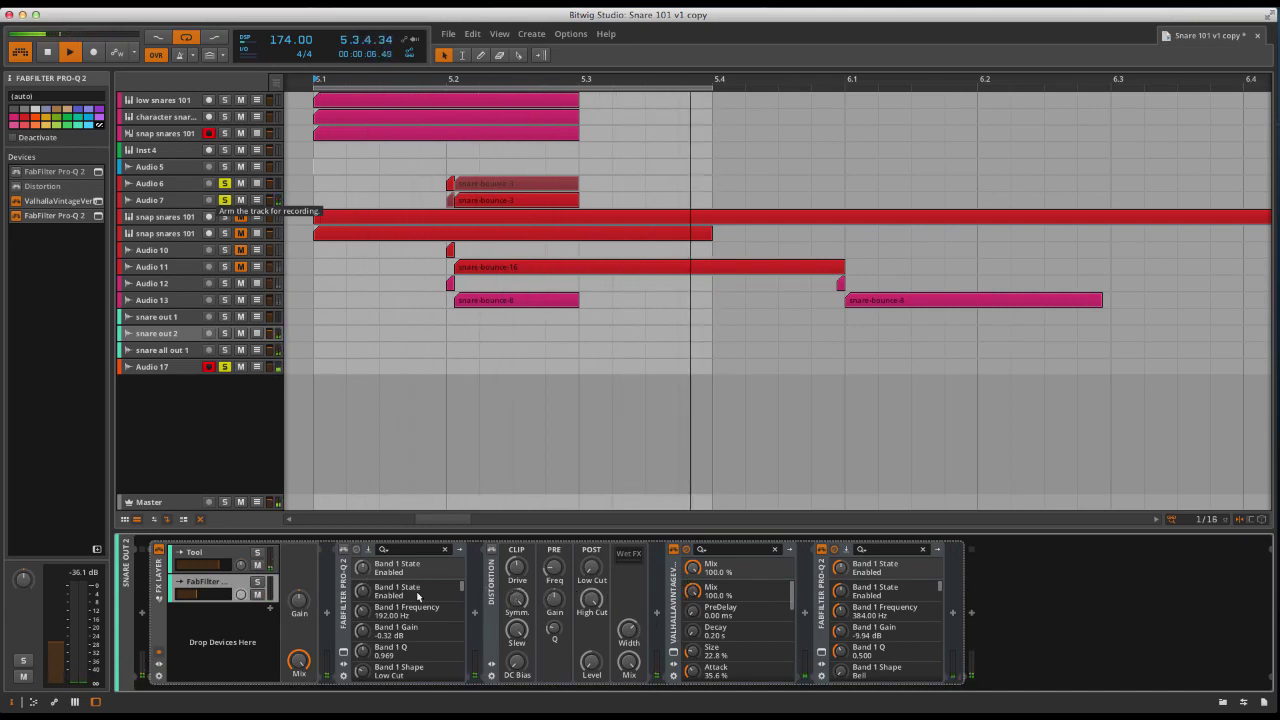
Open the FabFilter Pro-Q 2 that follows ValhallaVintageVerb and examine its low cut, high cut and bell bands
click(822, 653)
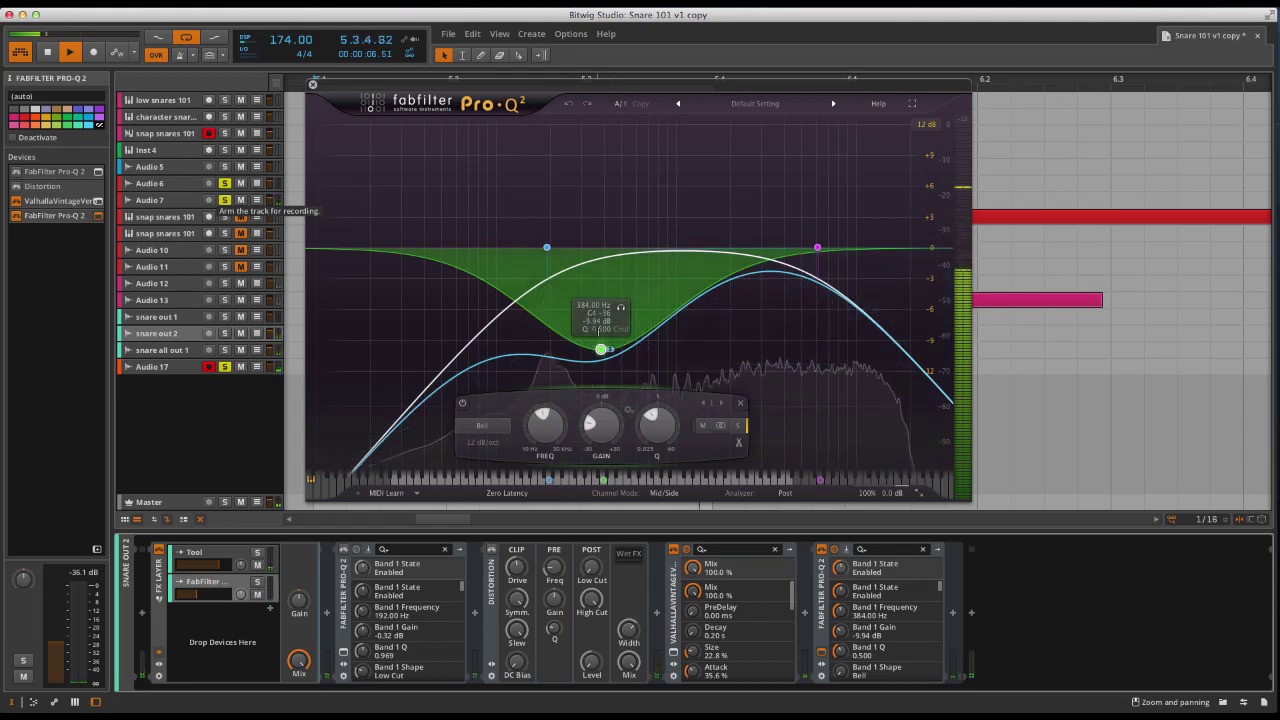
mouse_move(547, 247)
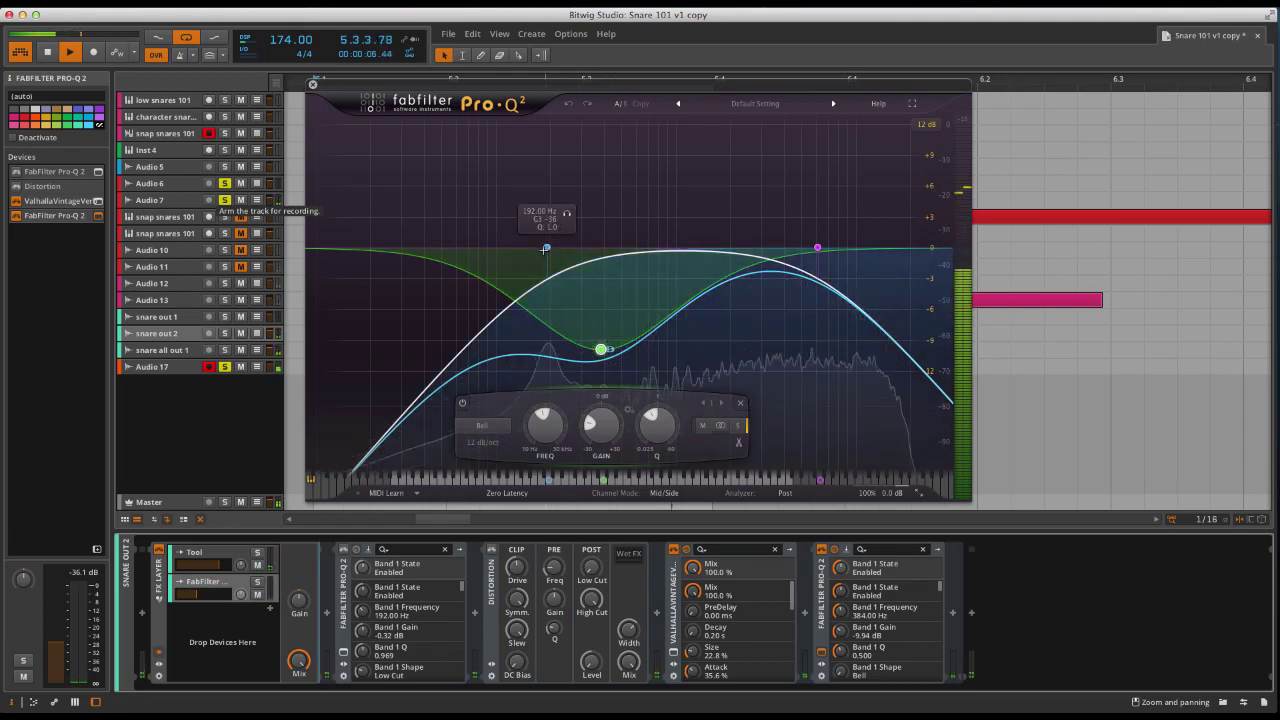
click(546, 248)
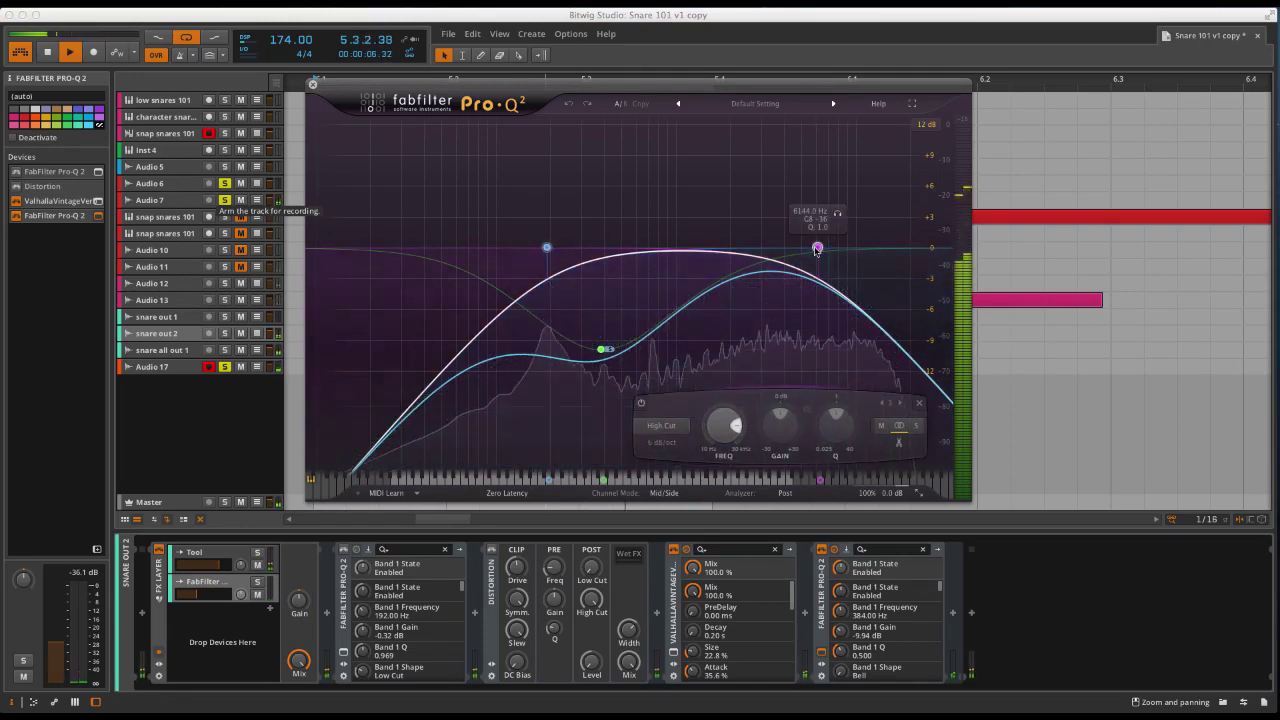
click(601, 350)
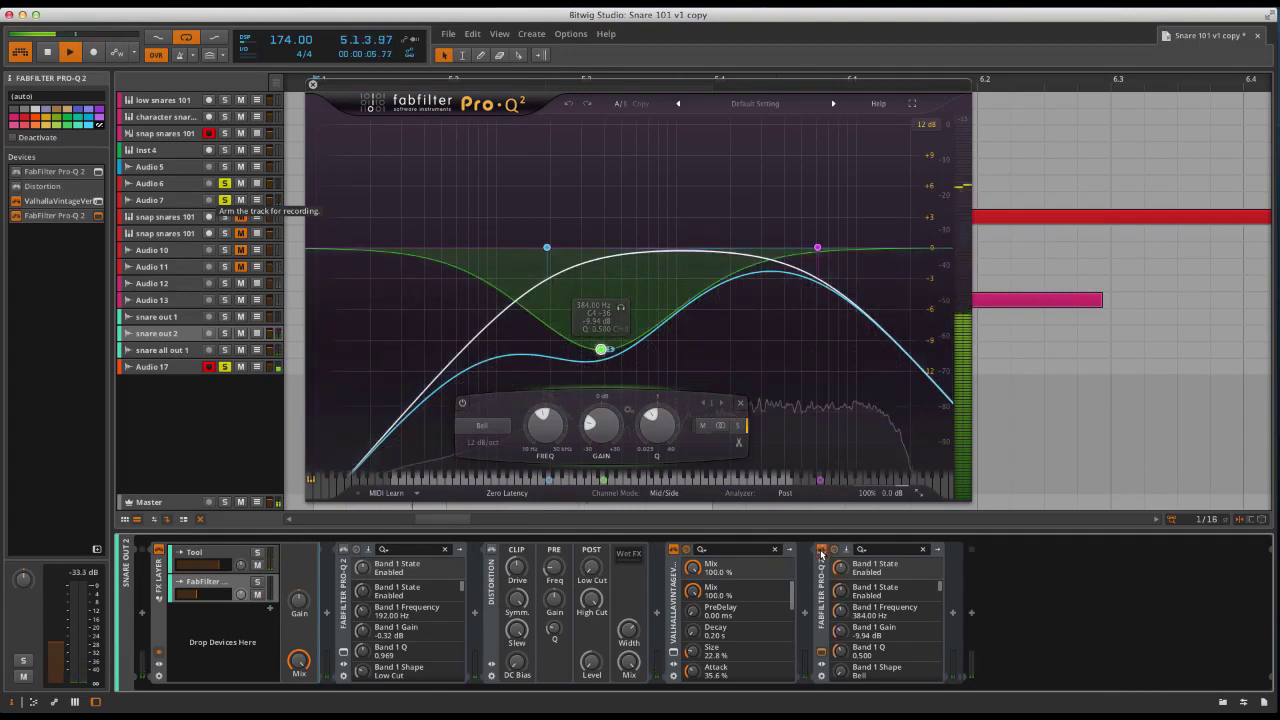
Solo Audio 12 and Audio 13 along with Audio 6 and Audio 7, audition them together, and check both added tracks' routing
click(138, 340)
click(157, 367)
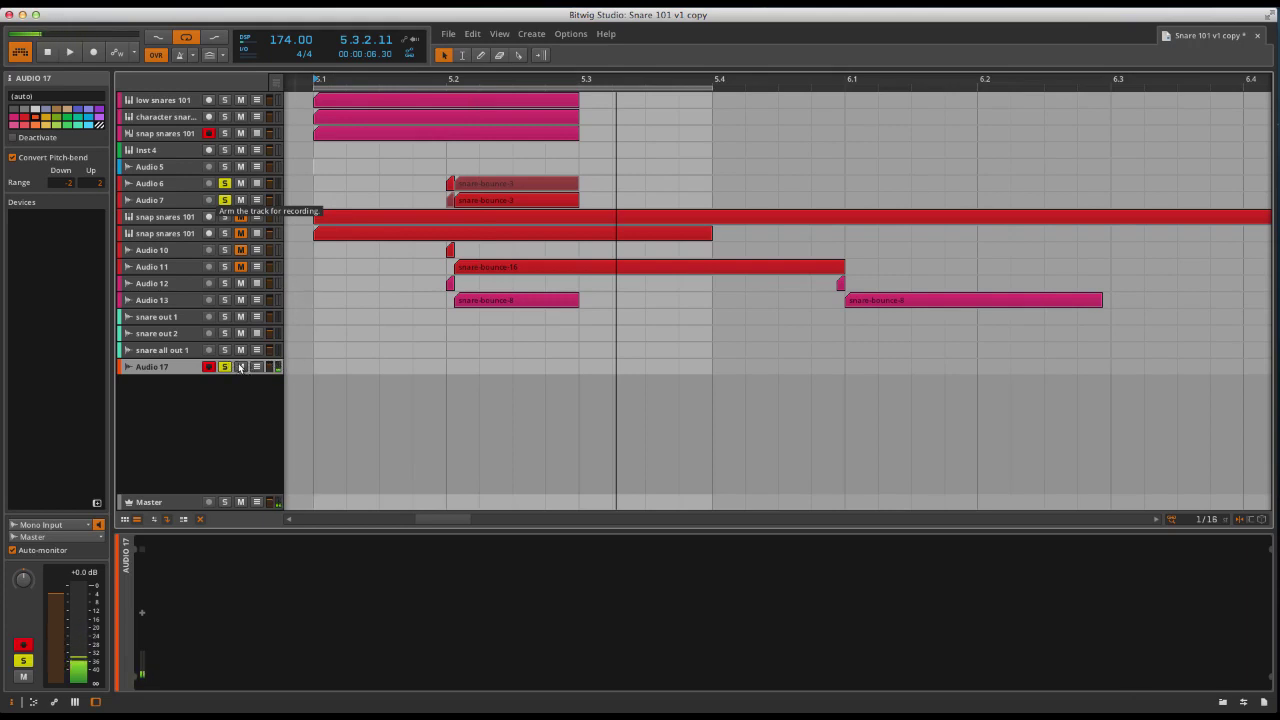
click(224, 283)
click(225, 300)
key(m)
key(space)
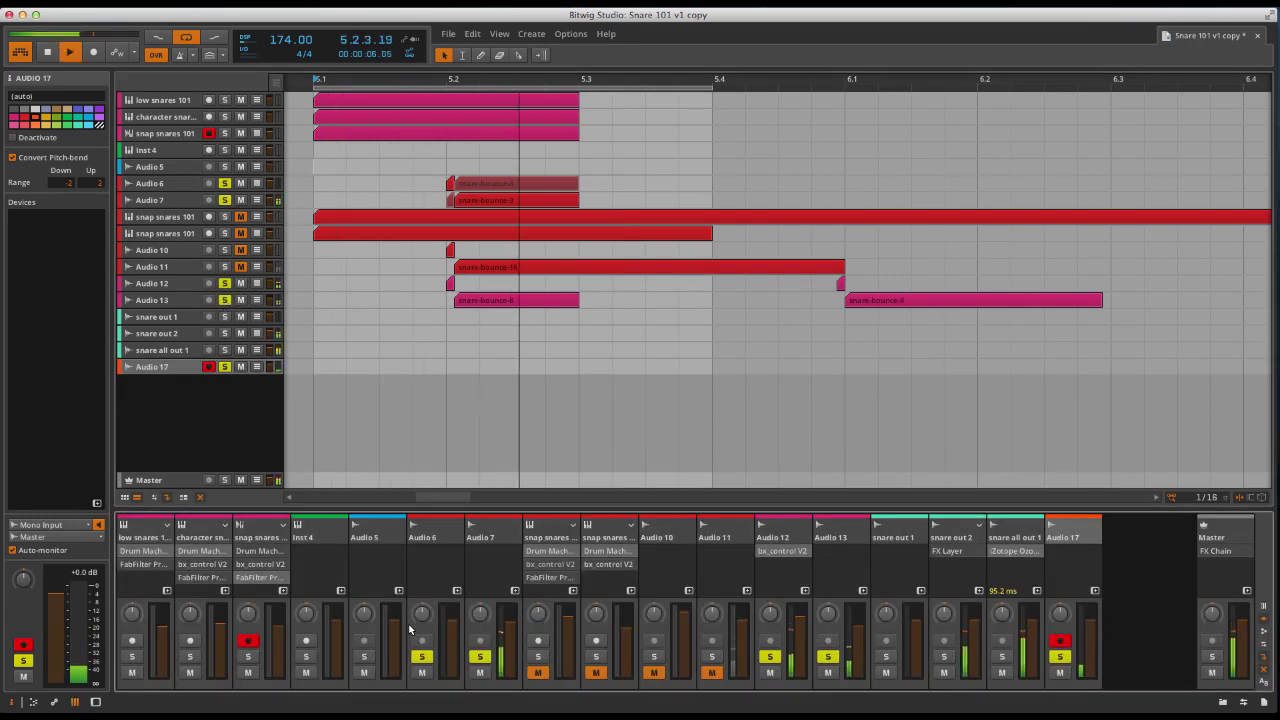
key(m)
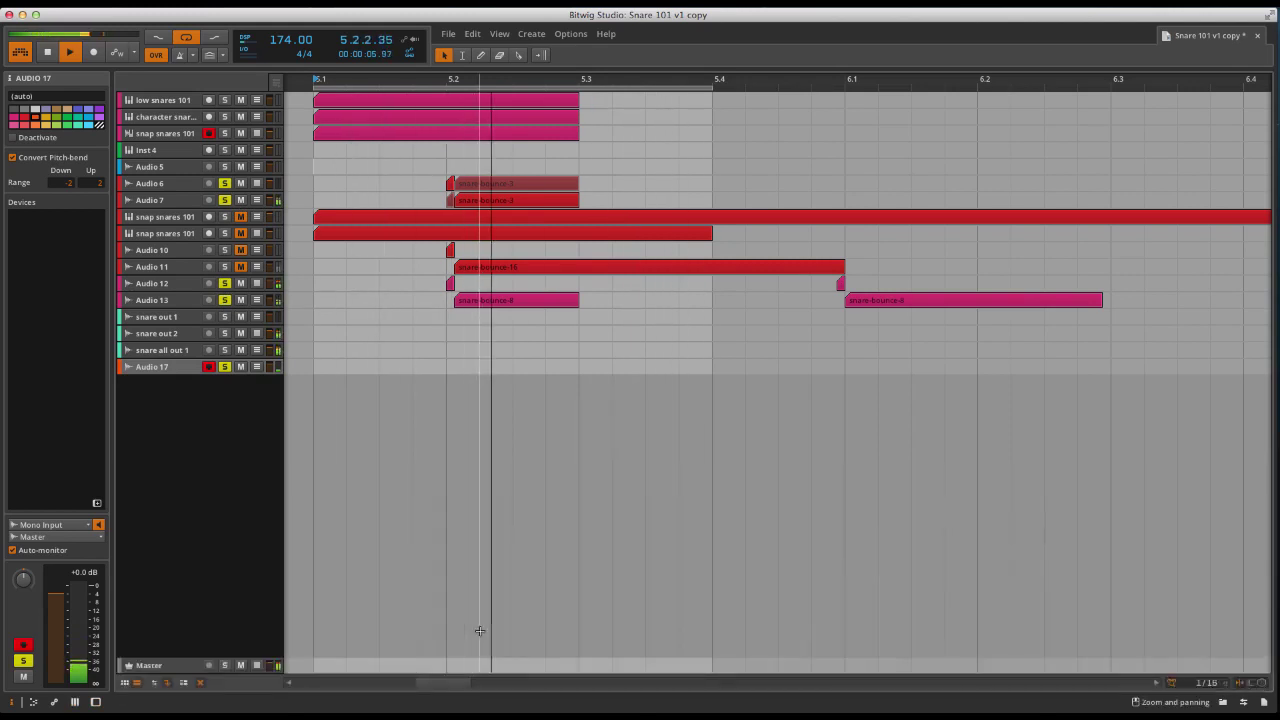
key(space)
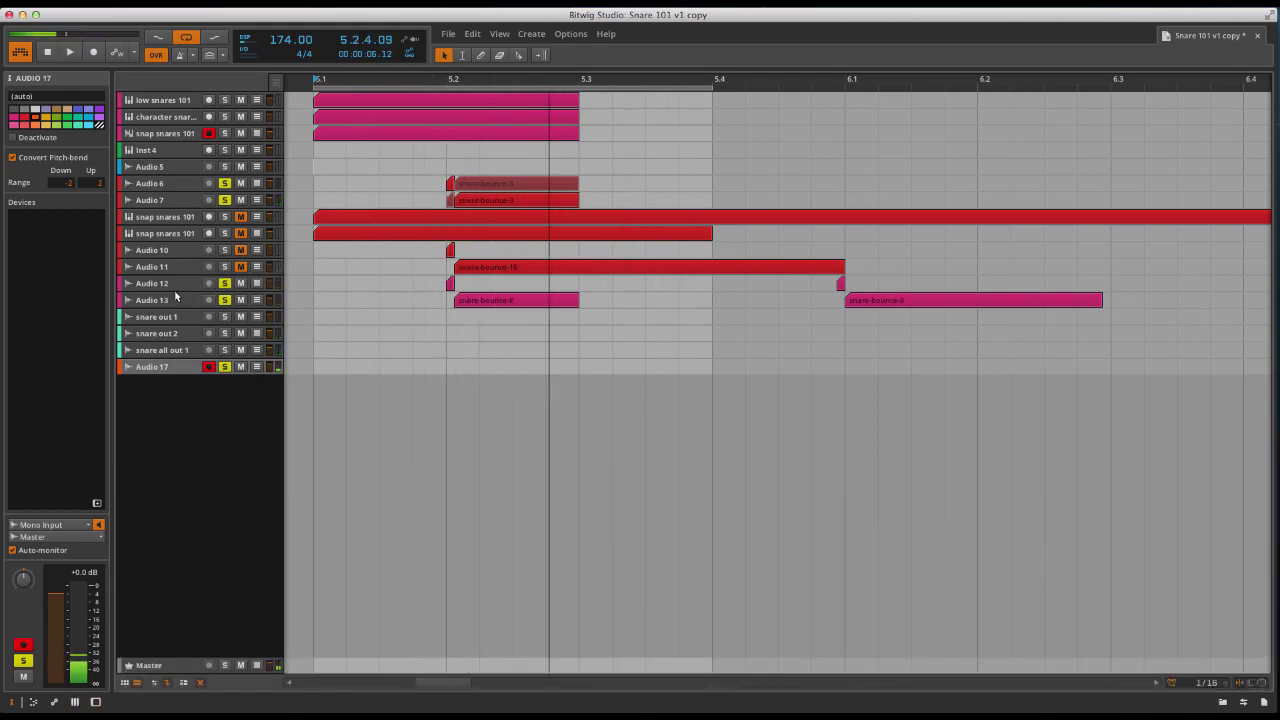
click(175, 289)
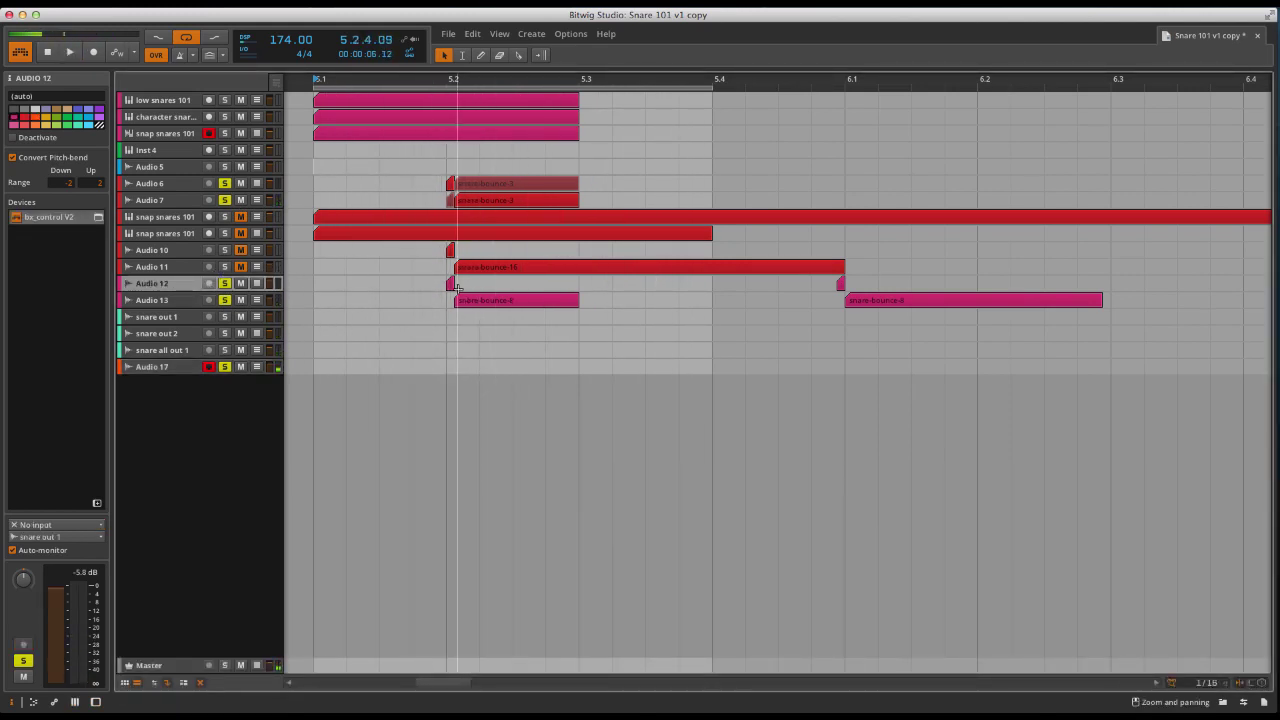
click(161, 304)
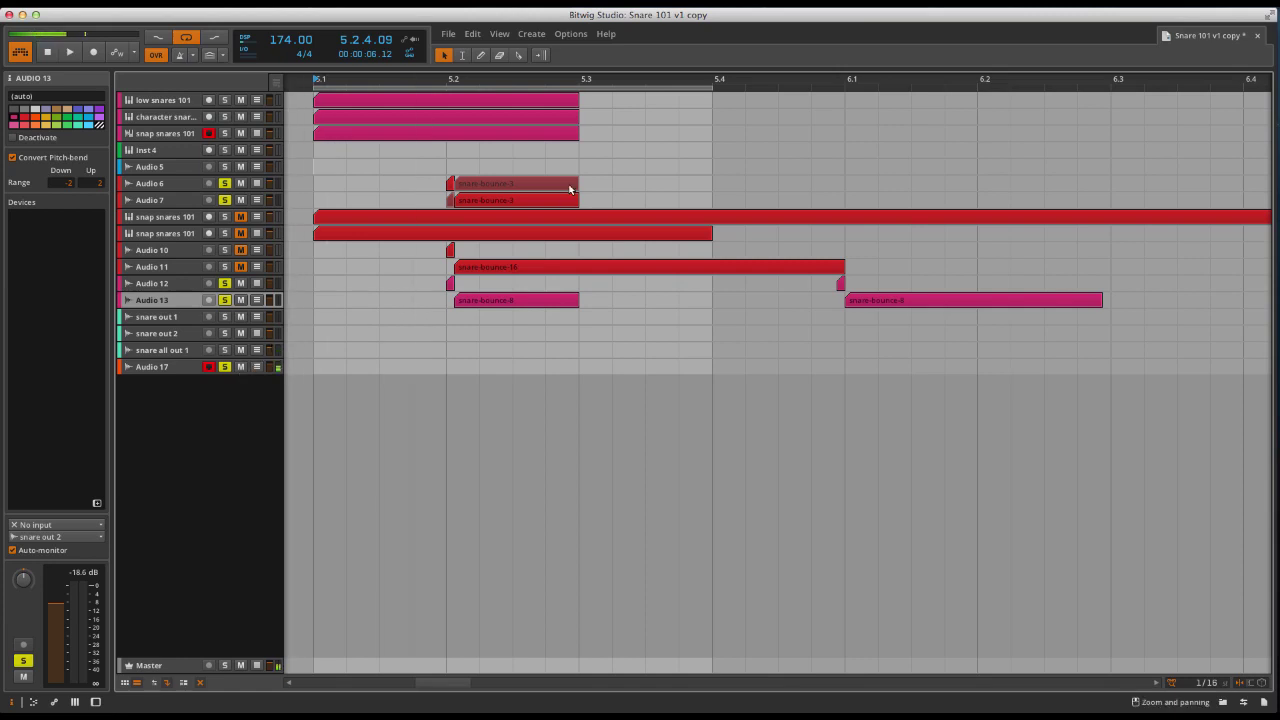
Examine the row of bounced snare clips on Audio 5 from bar 10 onward and clear the solos on the bounced snare tracks
drag(478, 80, 471, 60)
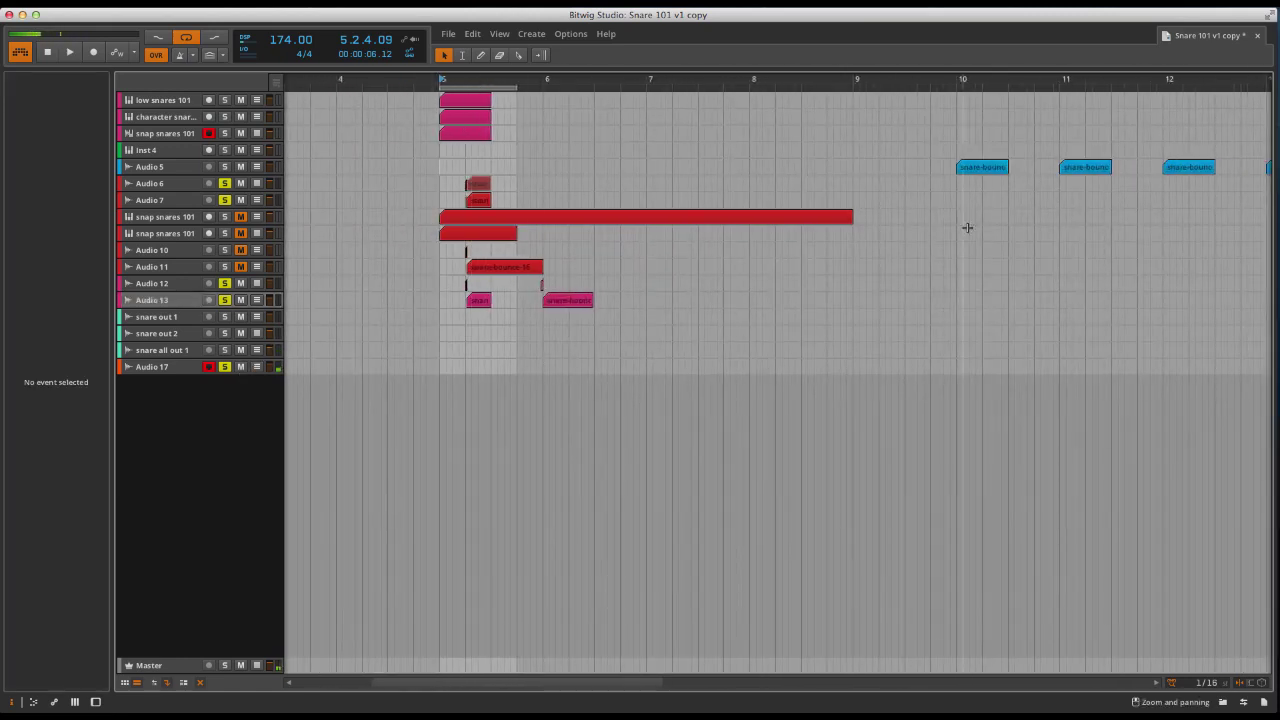
scroll(990, 166, right, 10)
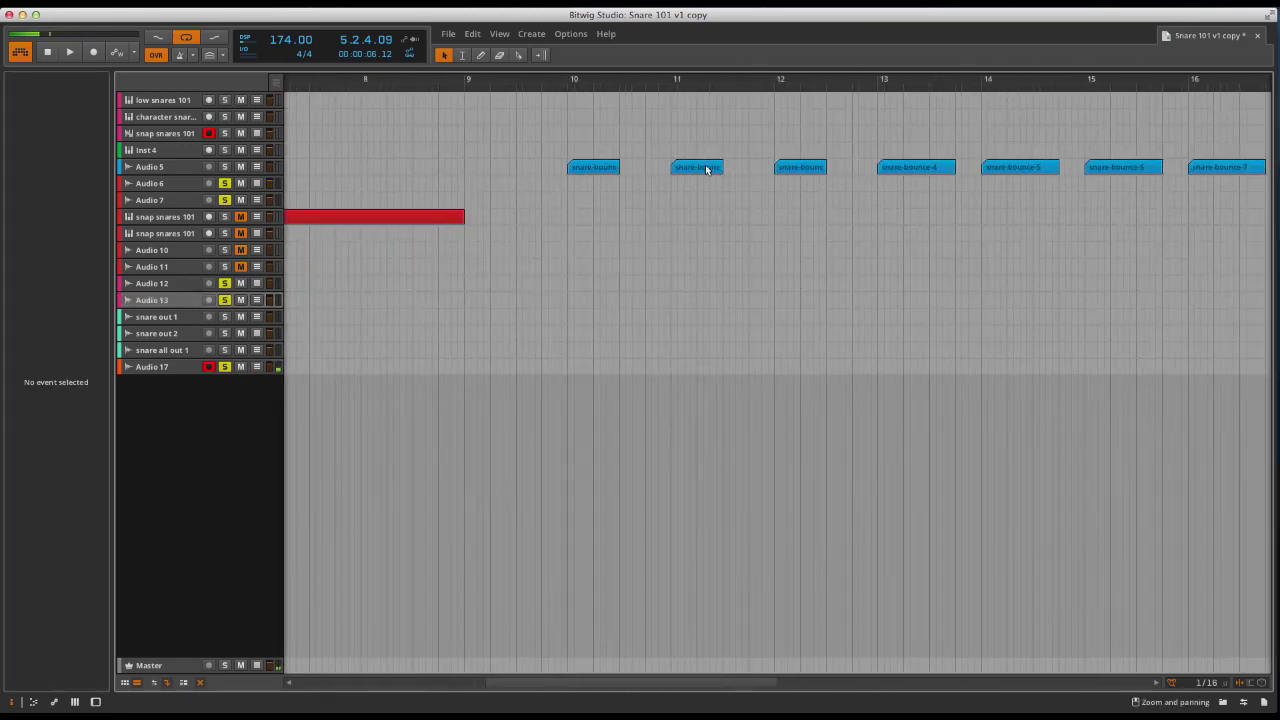
scroll(1157, 237, right, 6)
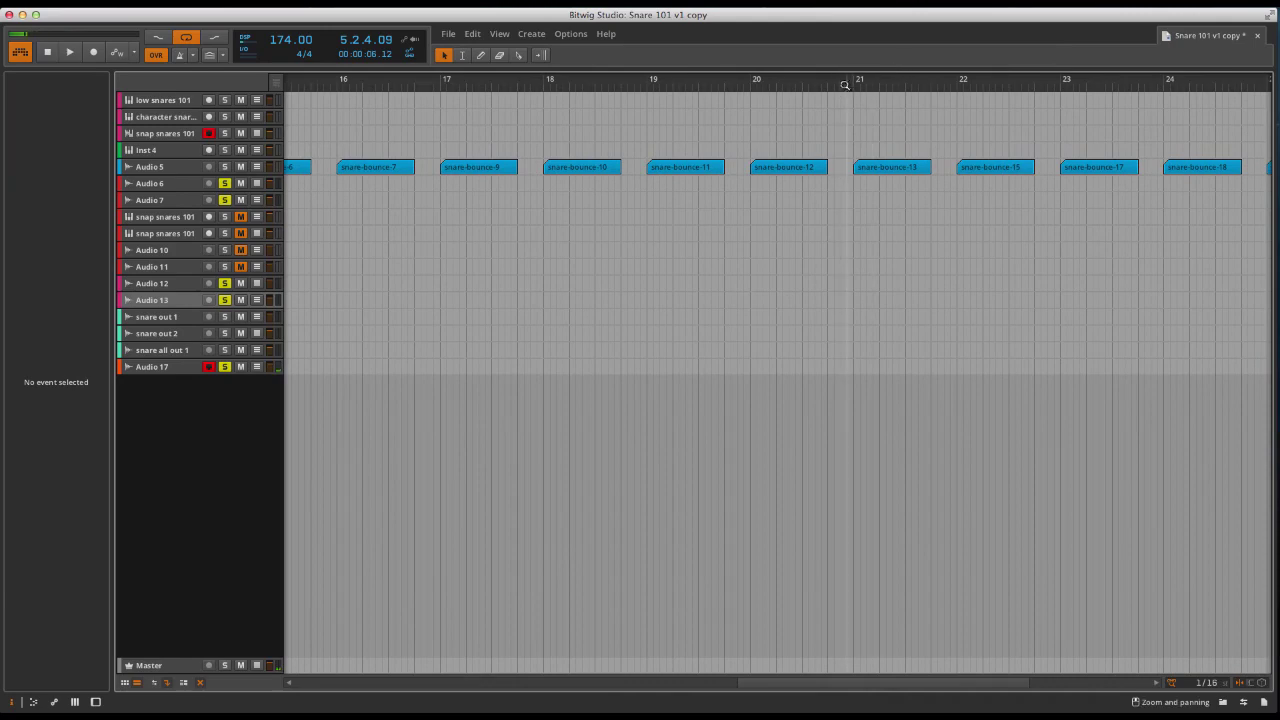
drag(846, 84, 846, 54)
click(225, 367)
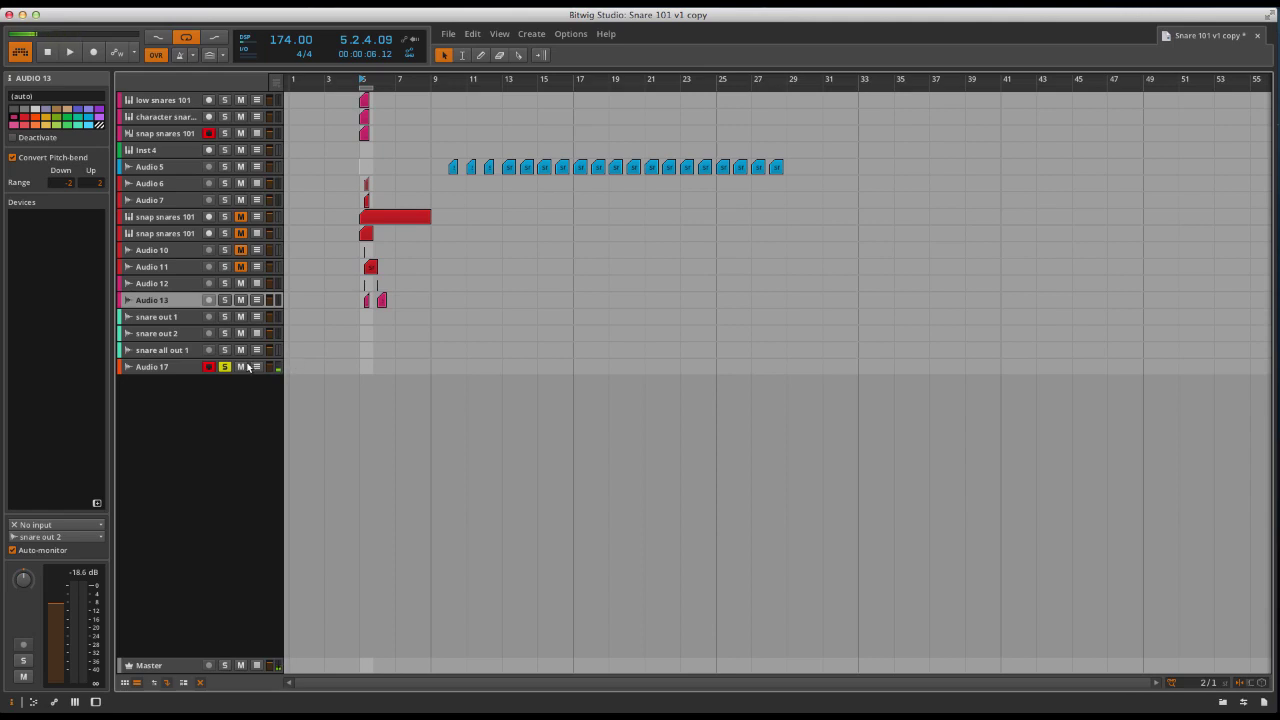
click(198, 370)
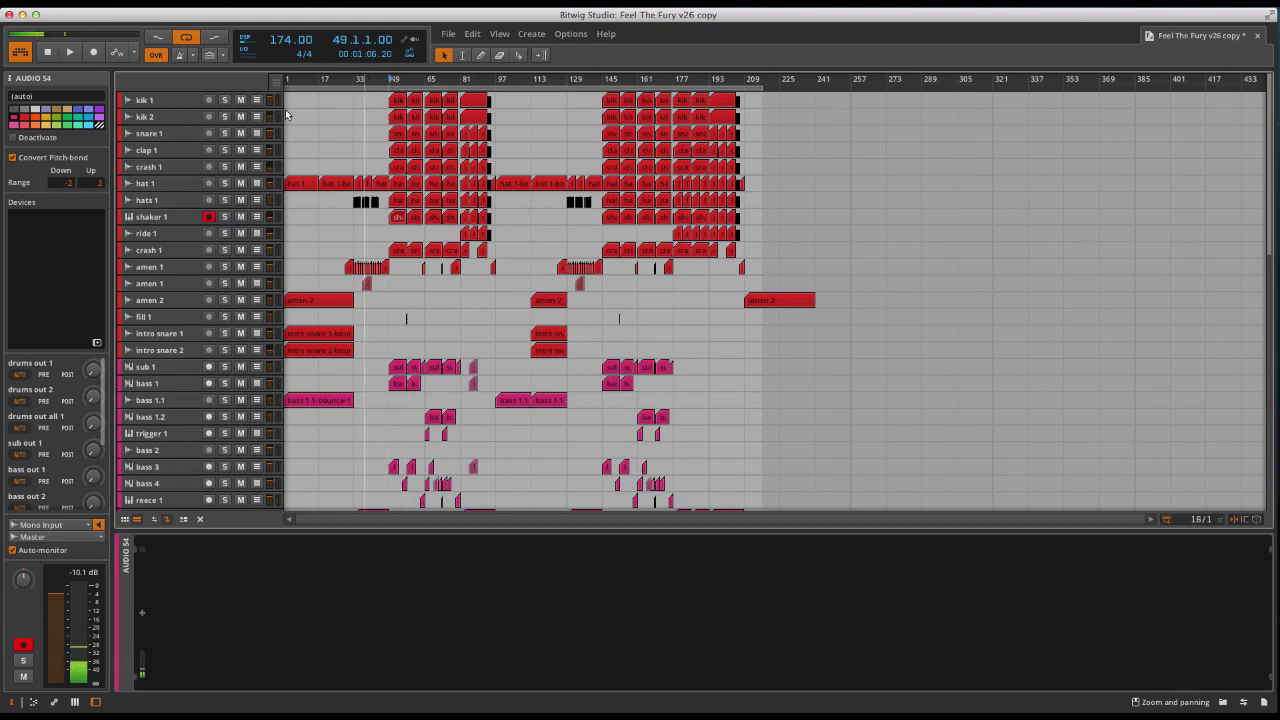
In the Feel The Fury v26 copy project, audition the snare 1 track in solo from bar 49, then stop and unsolo it
click(182, 136)
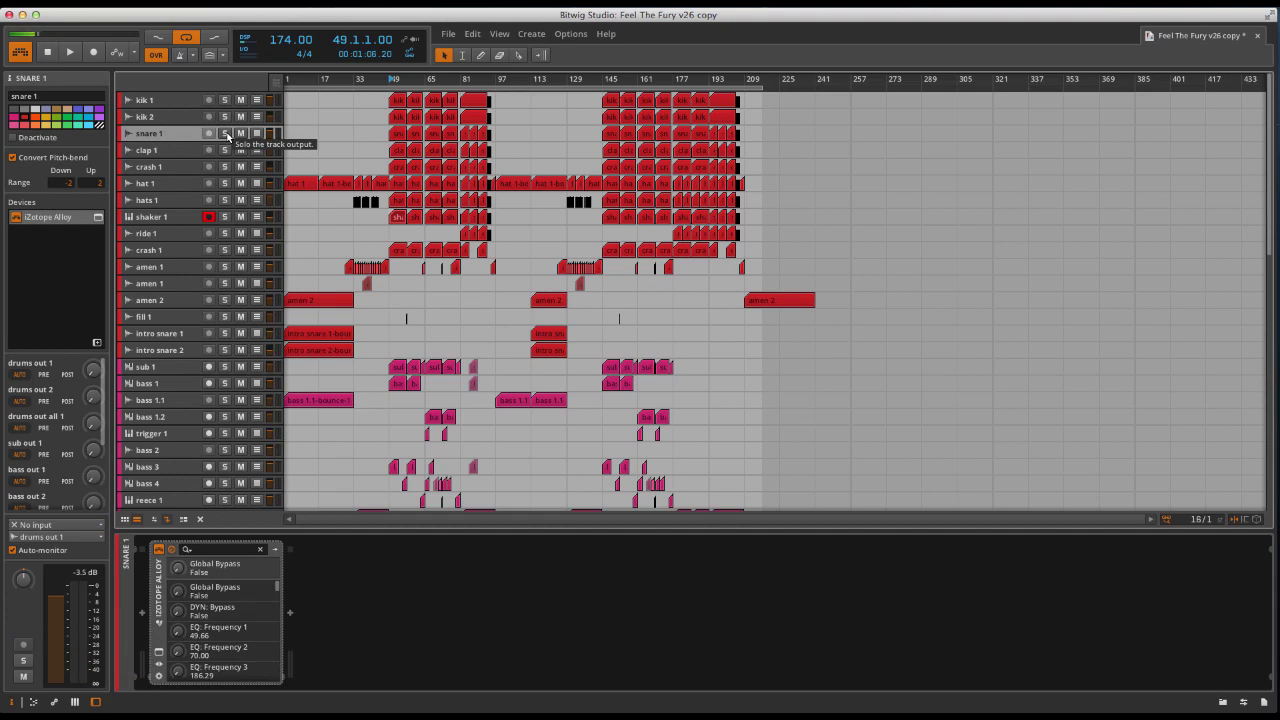
key(s)
click(389, 80)
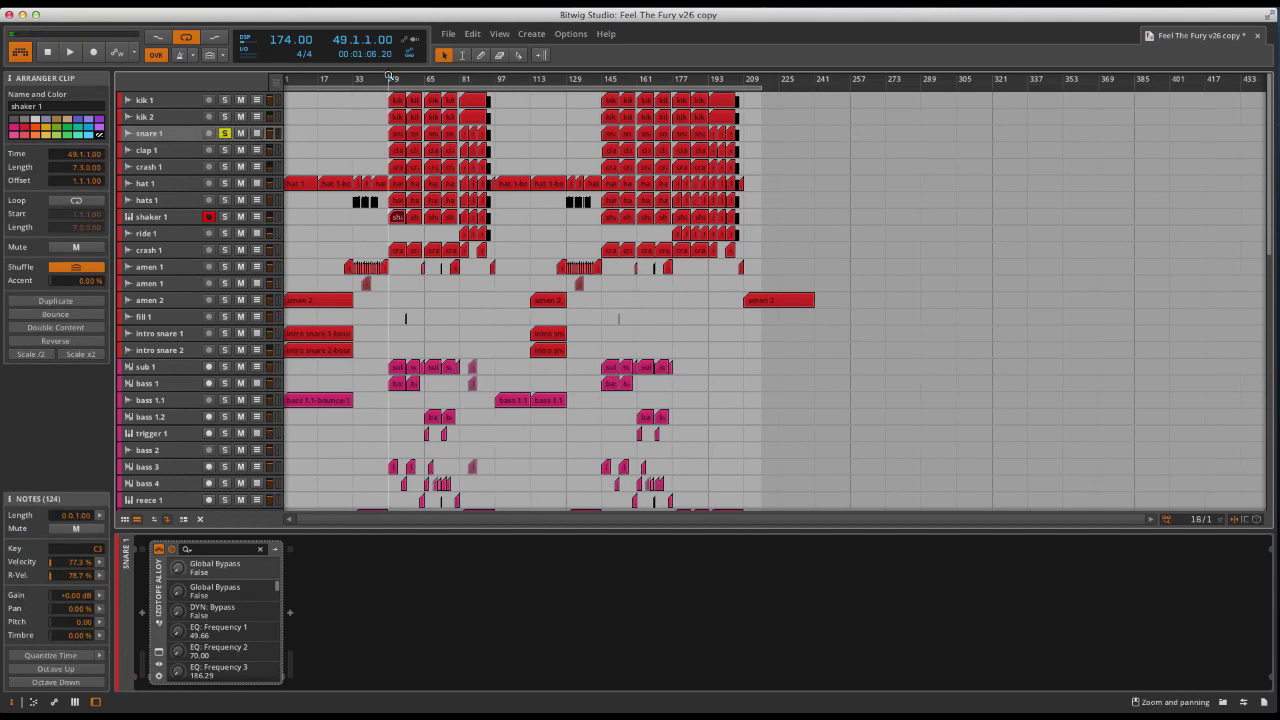
key(space)
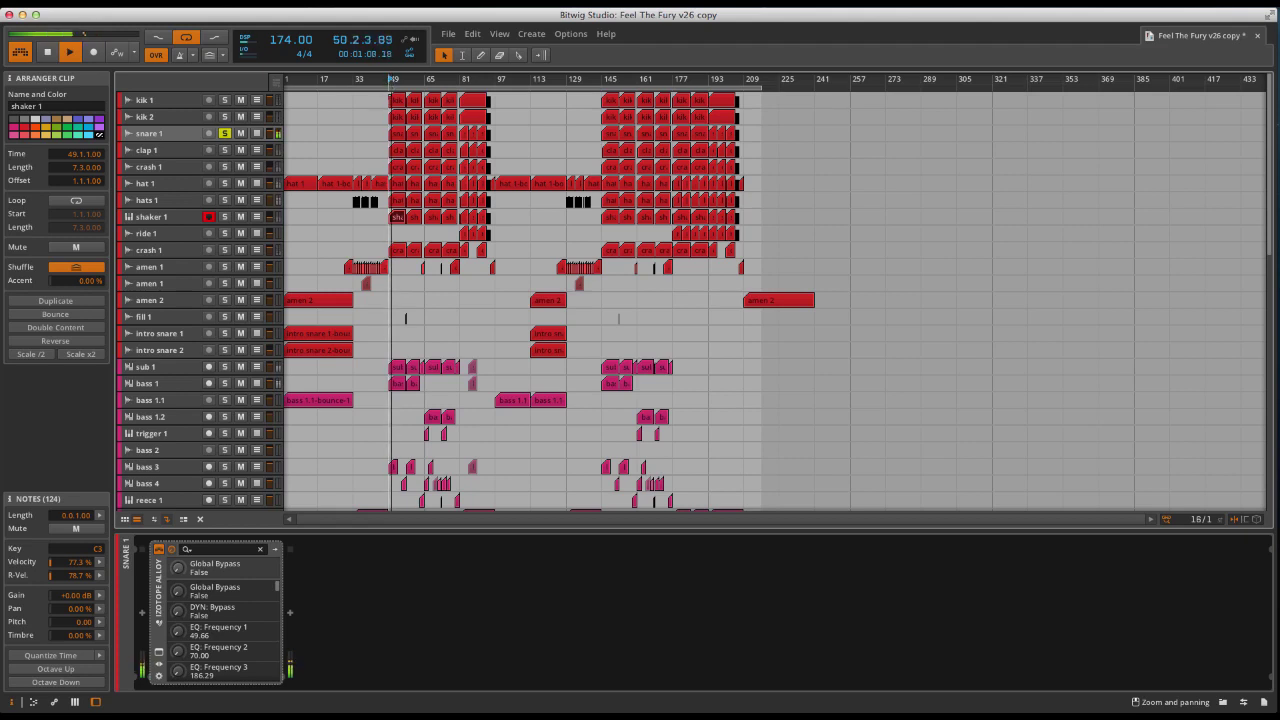
key(space)
click(224, 134)
Open the iZotope Alloy on the snare 1 track and examine its equalizer, exciter, transient and dynamics modules
click(201, 132)
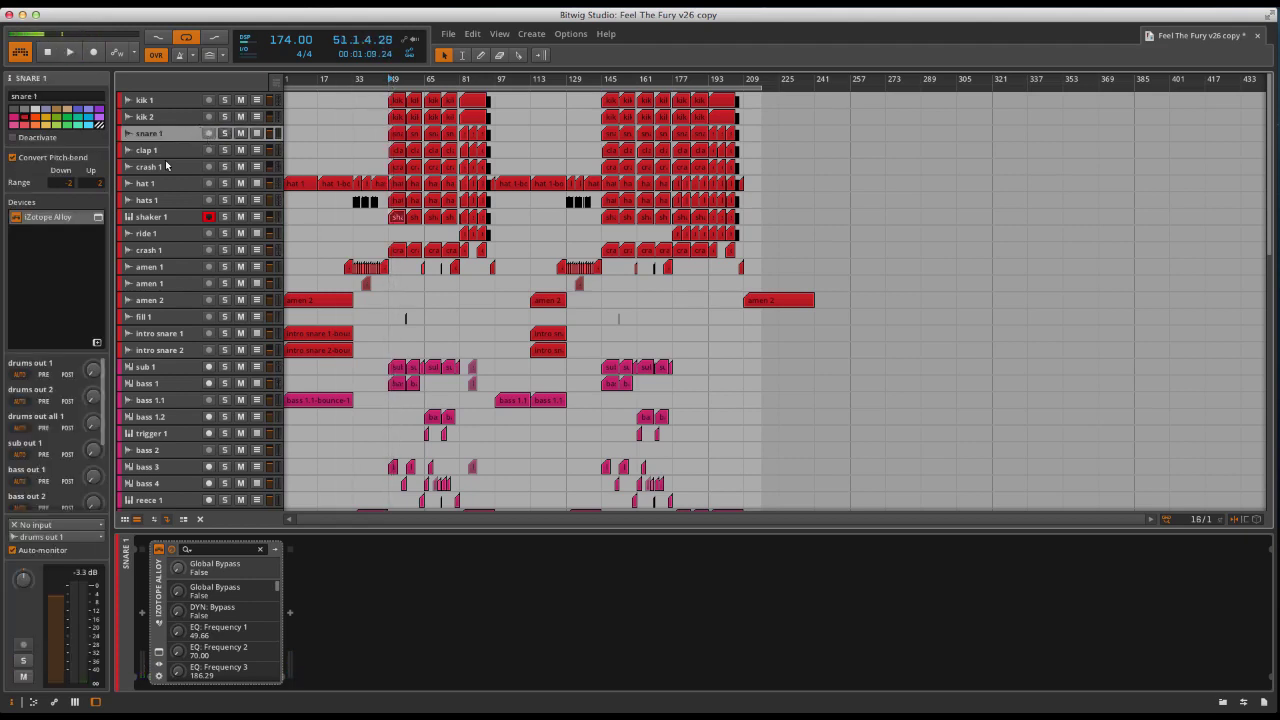
click(98, 217)
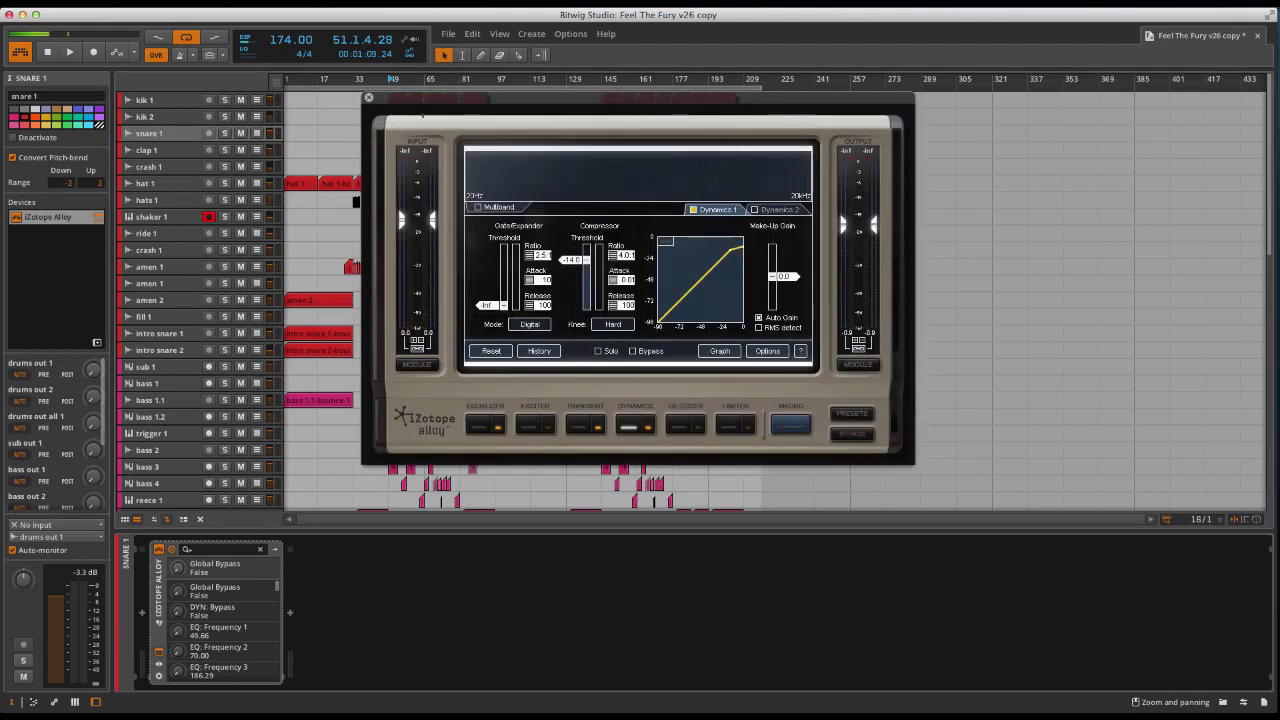
click(485, 430)
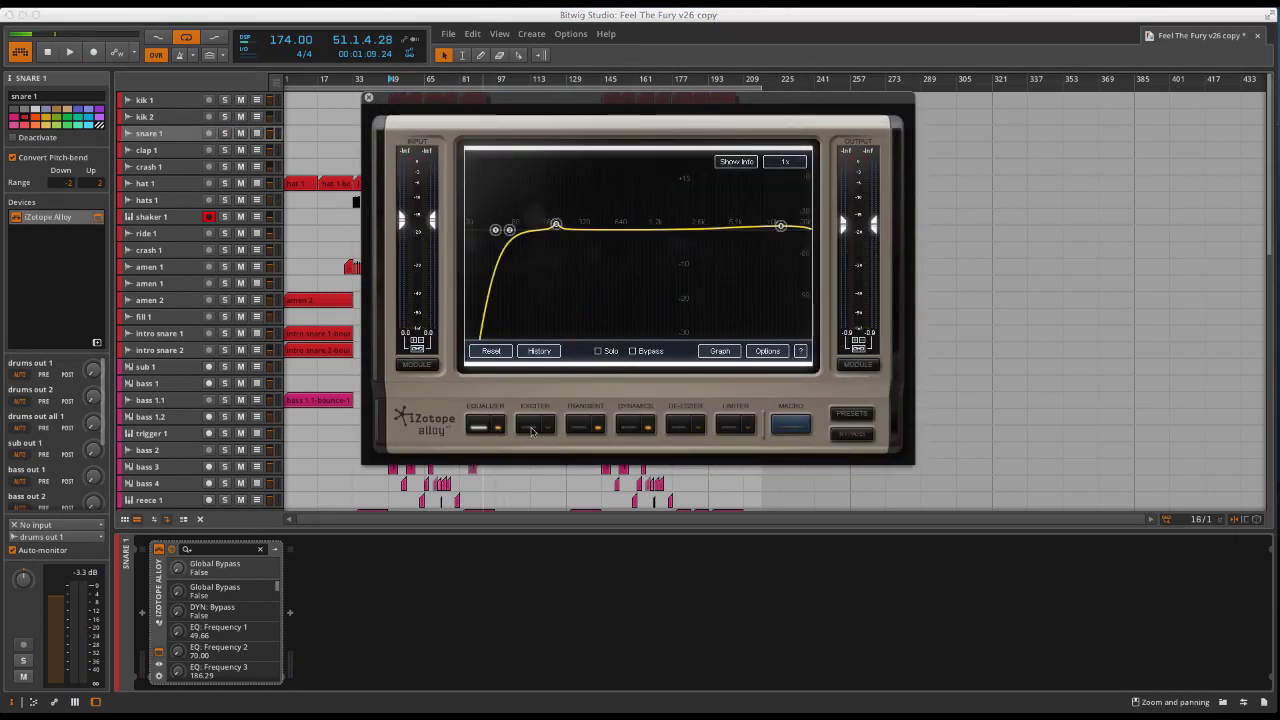
click(531, 430)
click(625, 430)
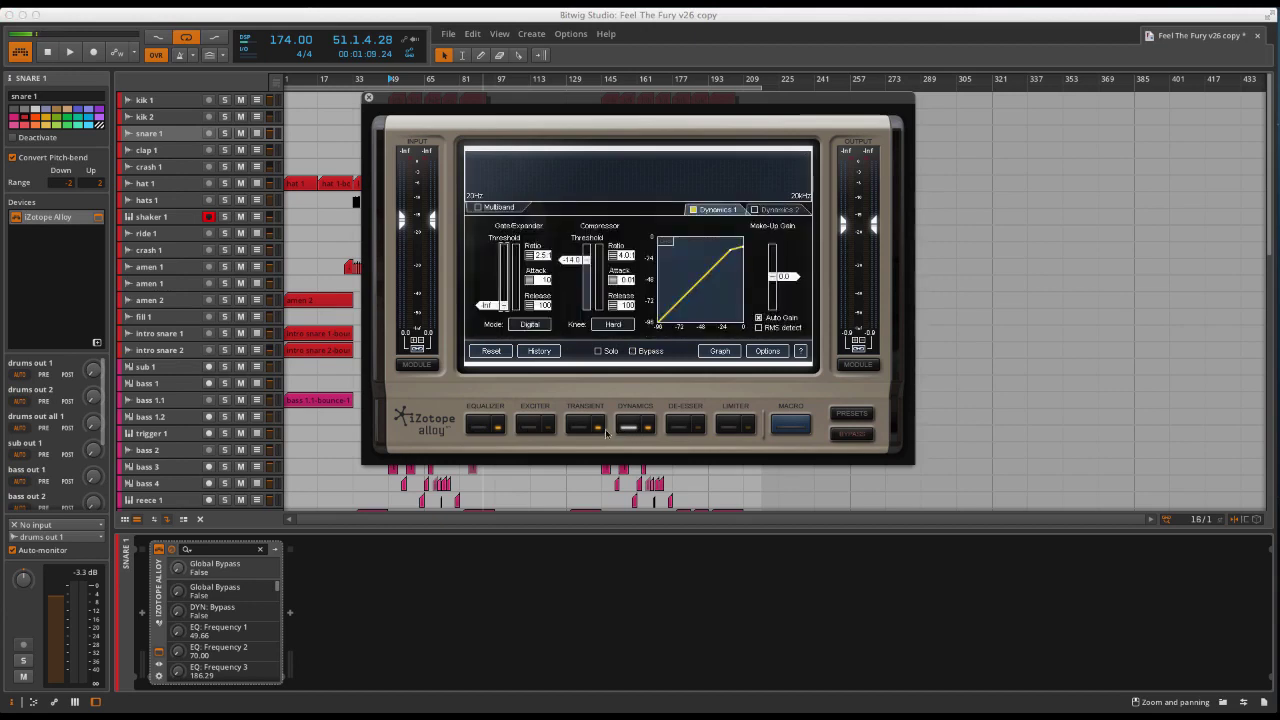
click(588, 430)
click(636, 430)
click(368, 97)
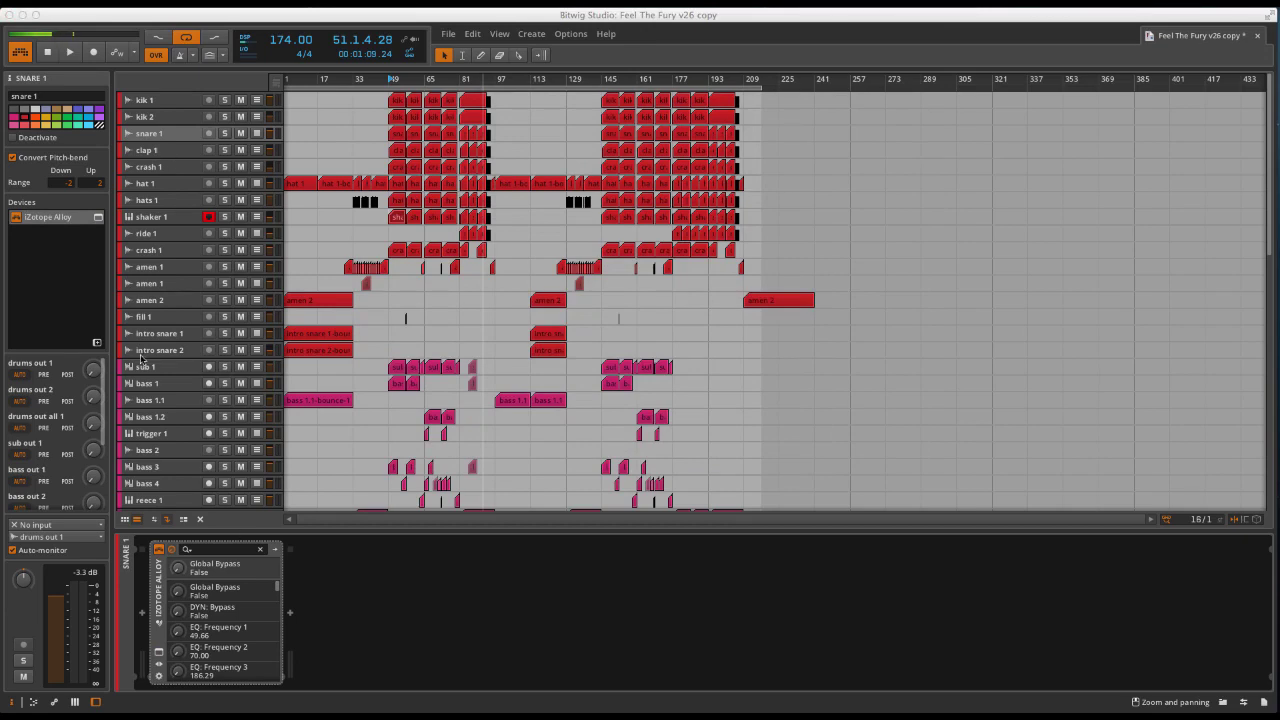
Look over the output tracks at the end of the track list and play the drum section from bar 49
scroll(183, 481, down, 6)
scroll(183, 481, down, 6)
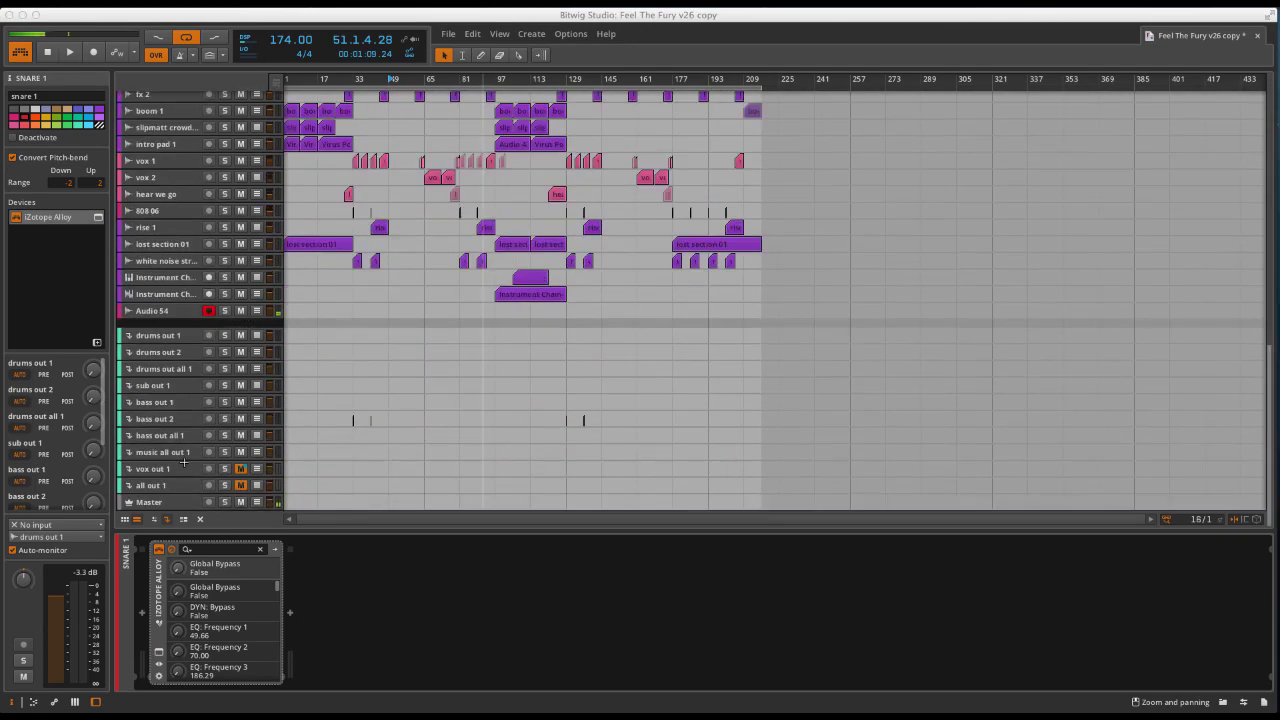
scroll(181, 351, up, 5)
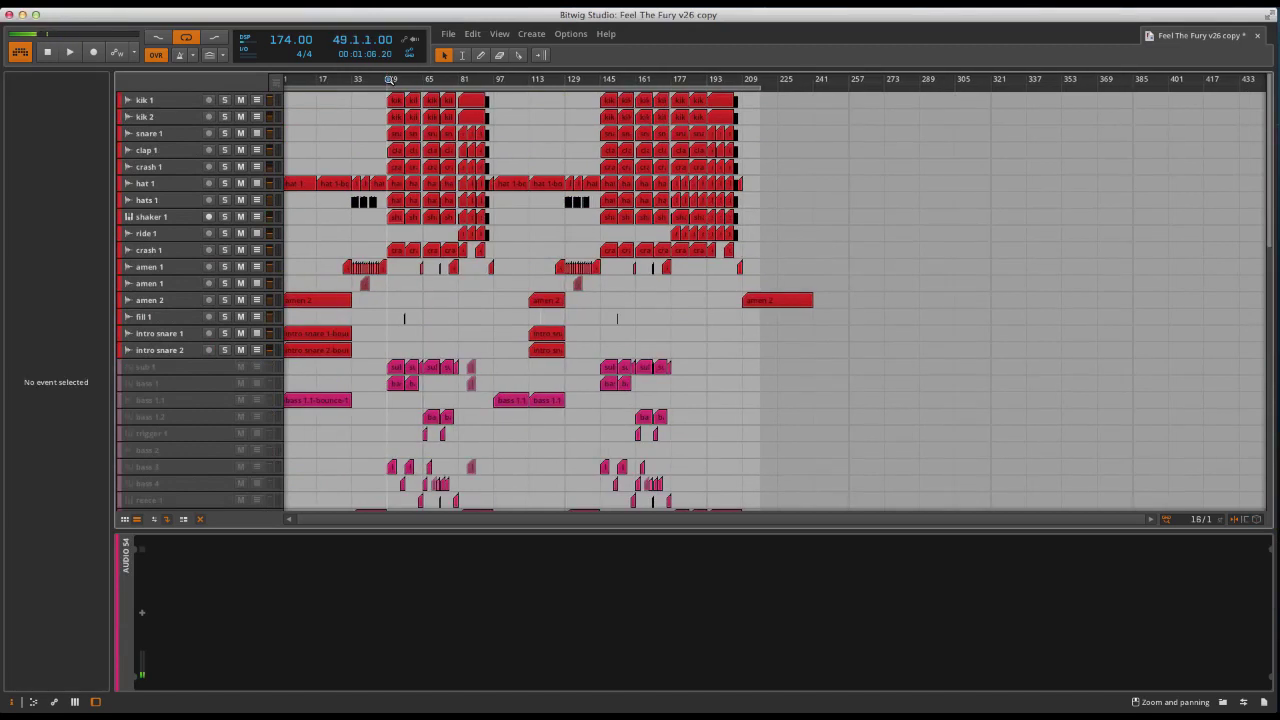
key(space)
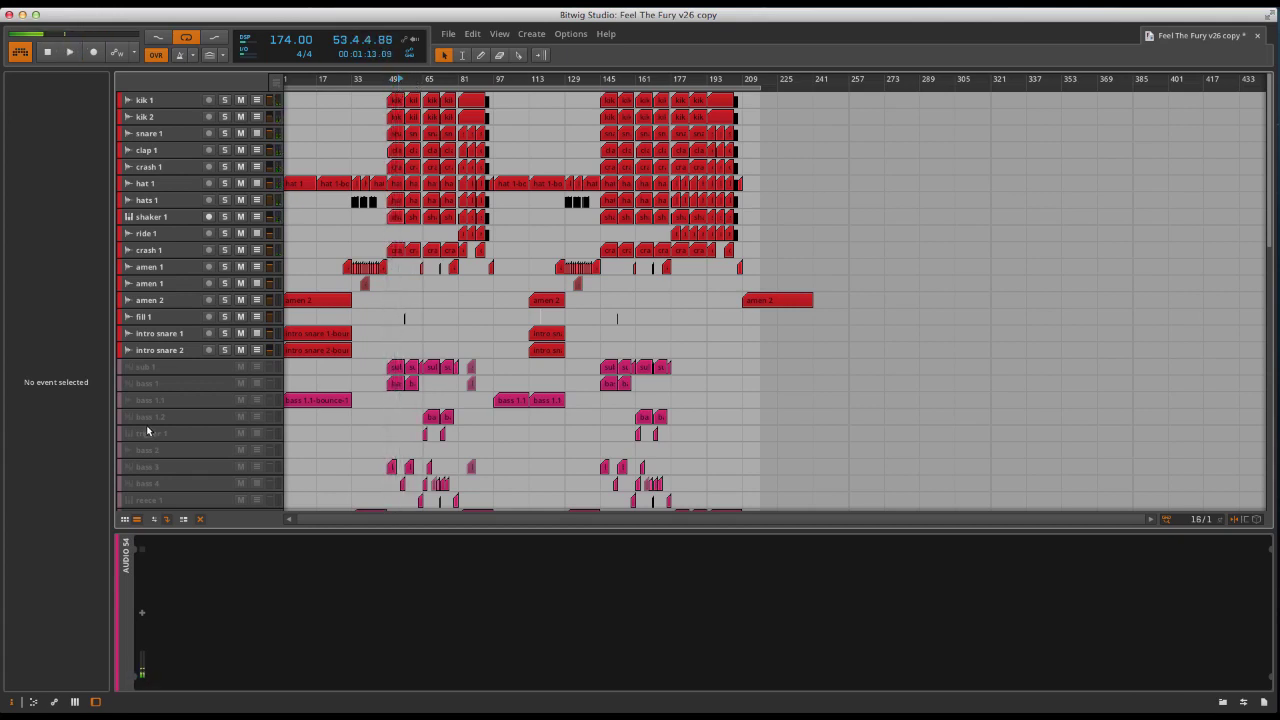
scroll(165, 415, down, 10)
scroll(168, 406, up, 10)
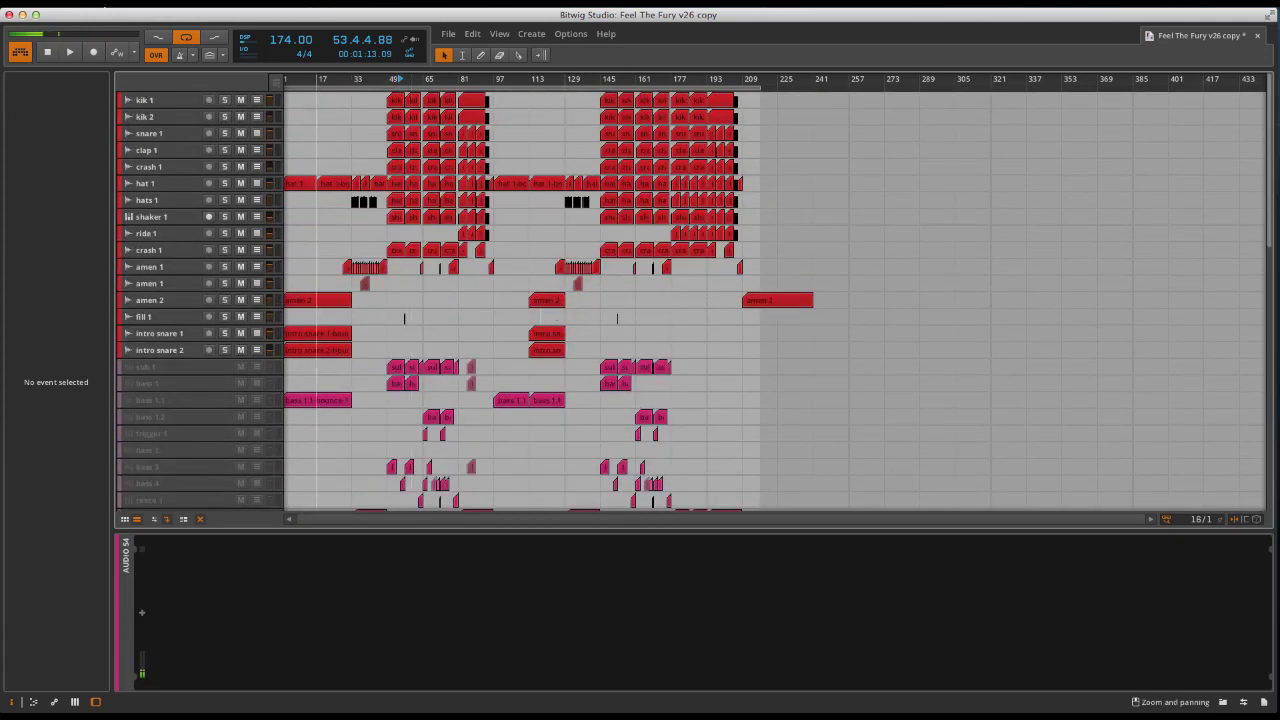
Zoom the arrangement in around bars 9 to 157 and audition the kik 1 track in solo from bar 49
drag(362, 78, 563, 76)
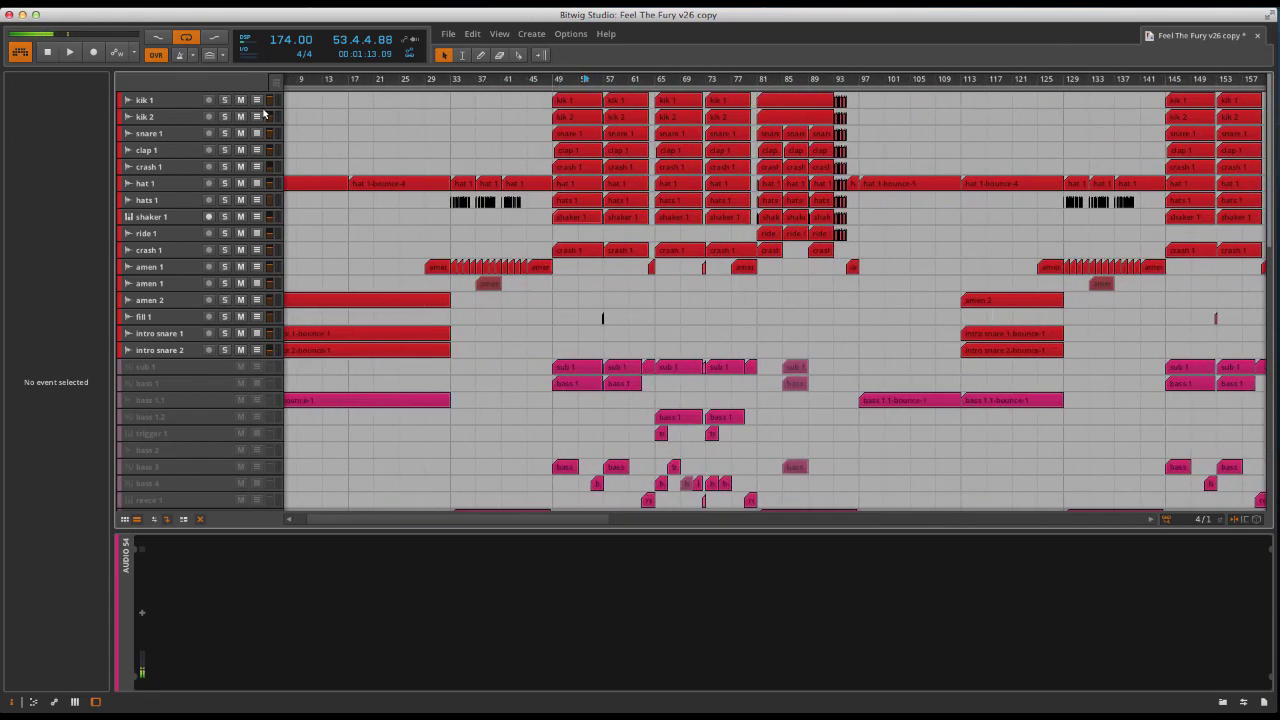
click(187, 105)
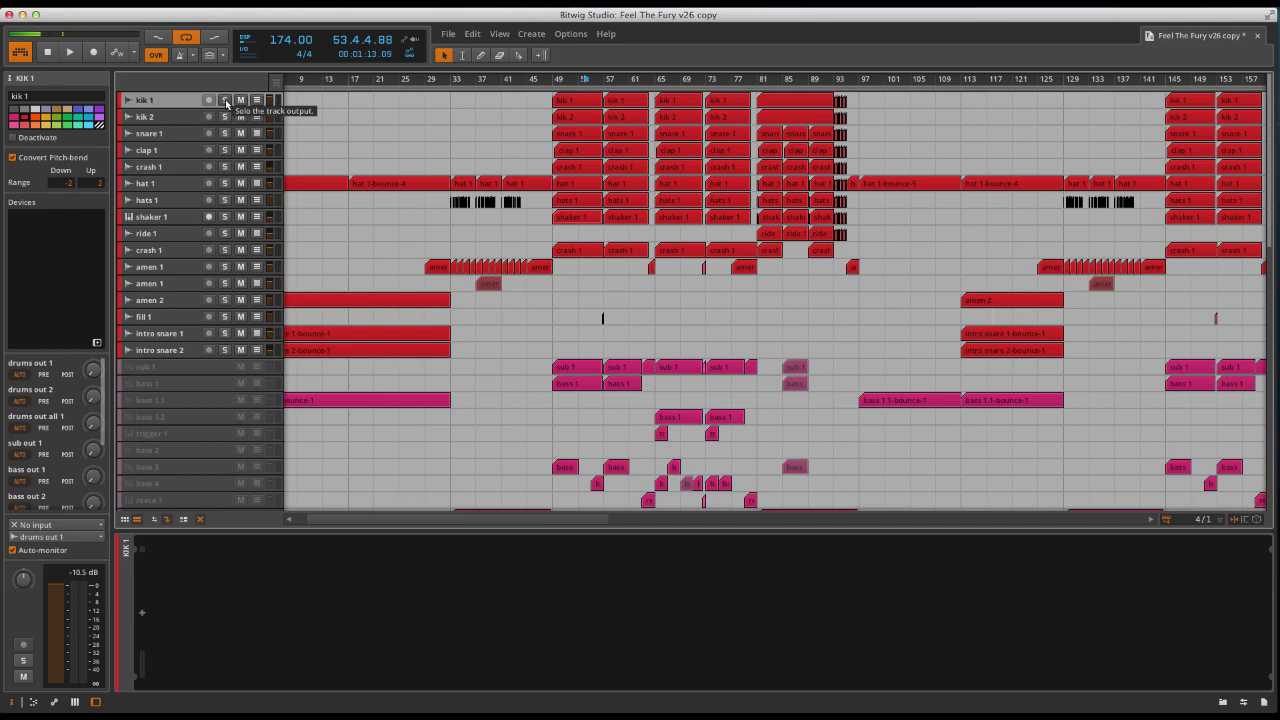
key(space)
click(145, 117)
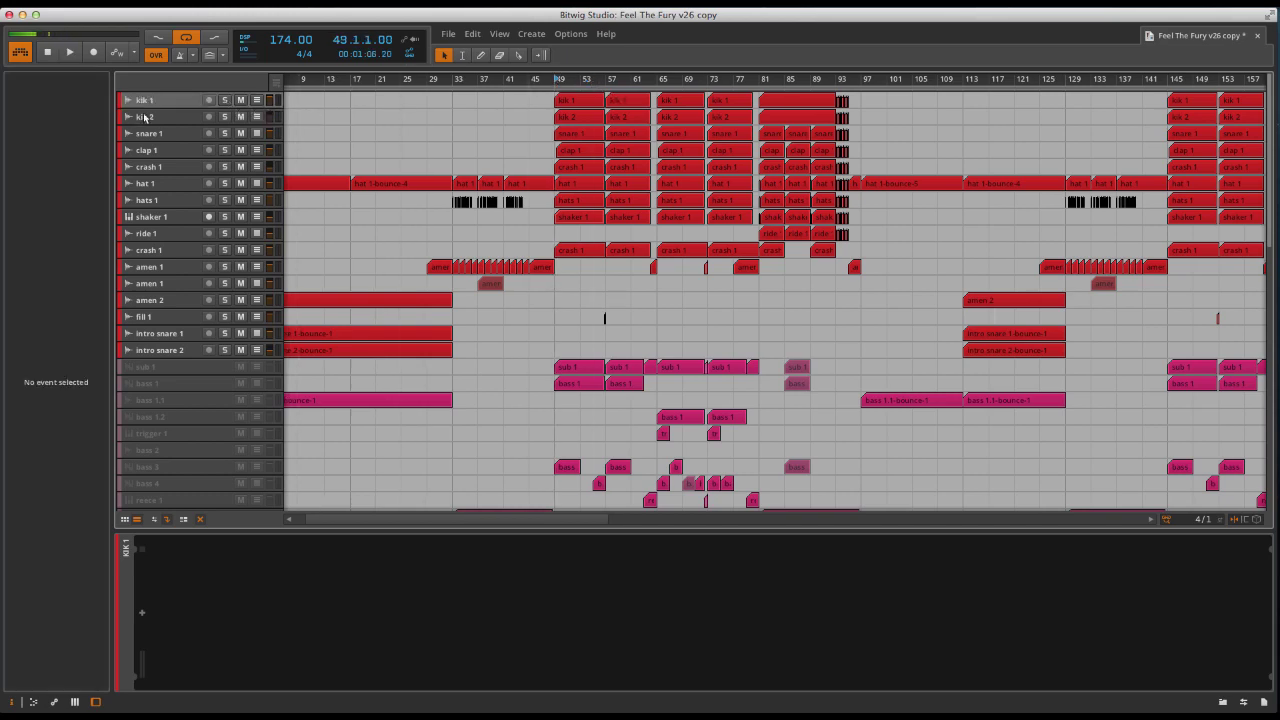
click(224, 101)
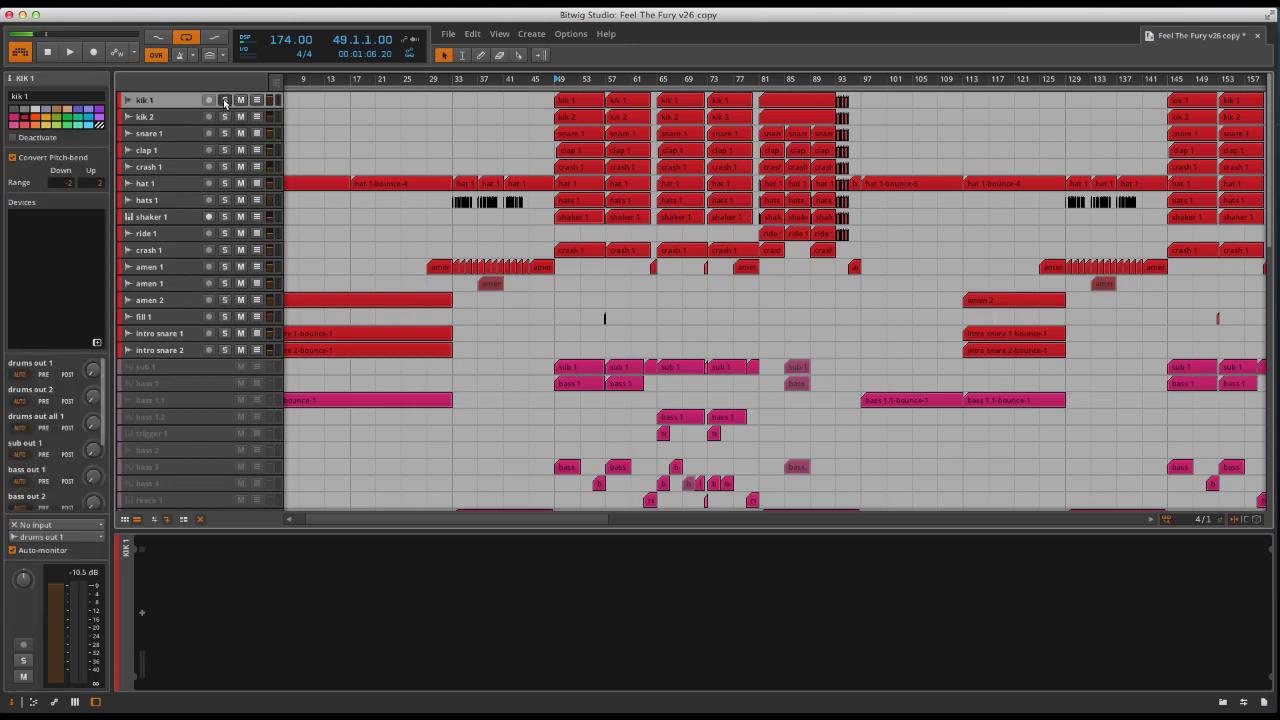
scroll(229, 376, down, 10)
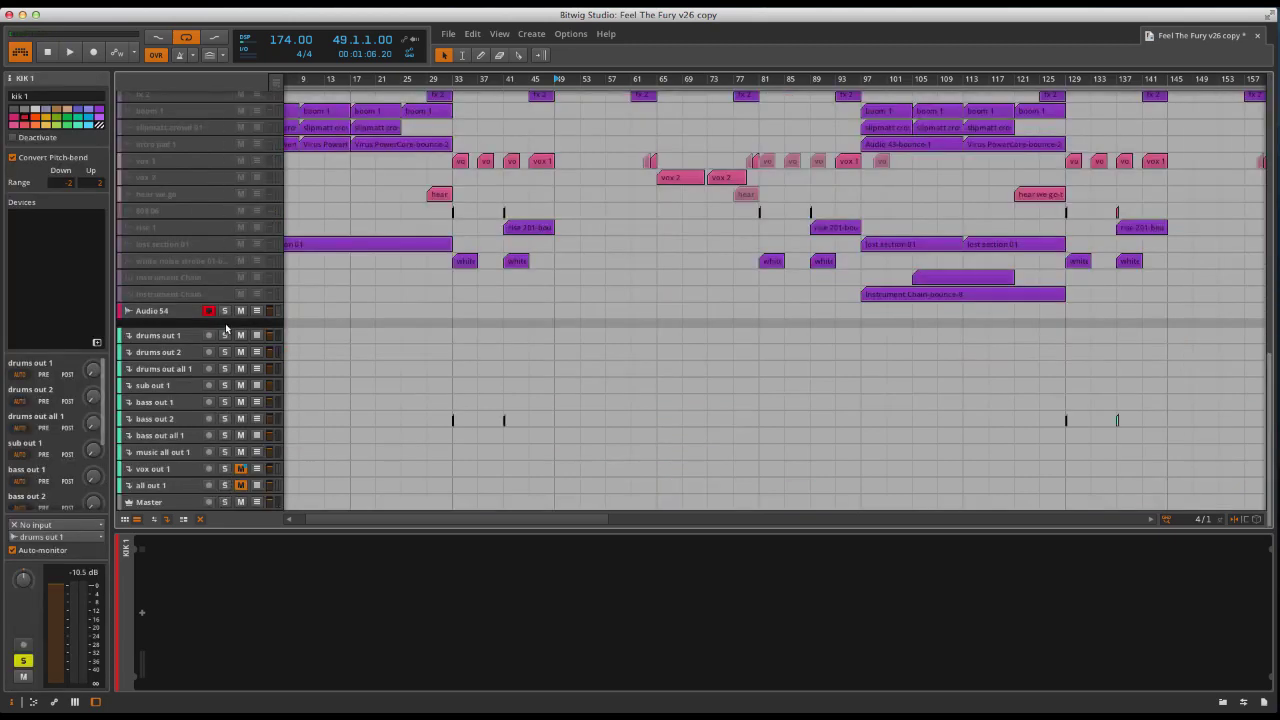
key(space)
scroll(436, 284, up, 10)
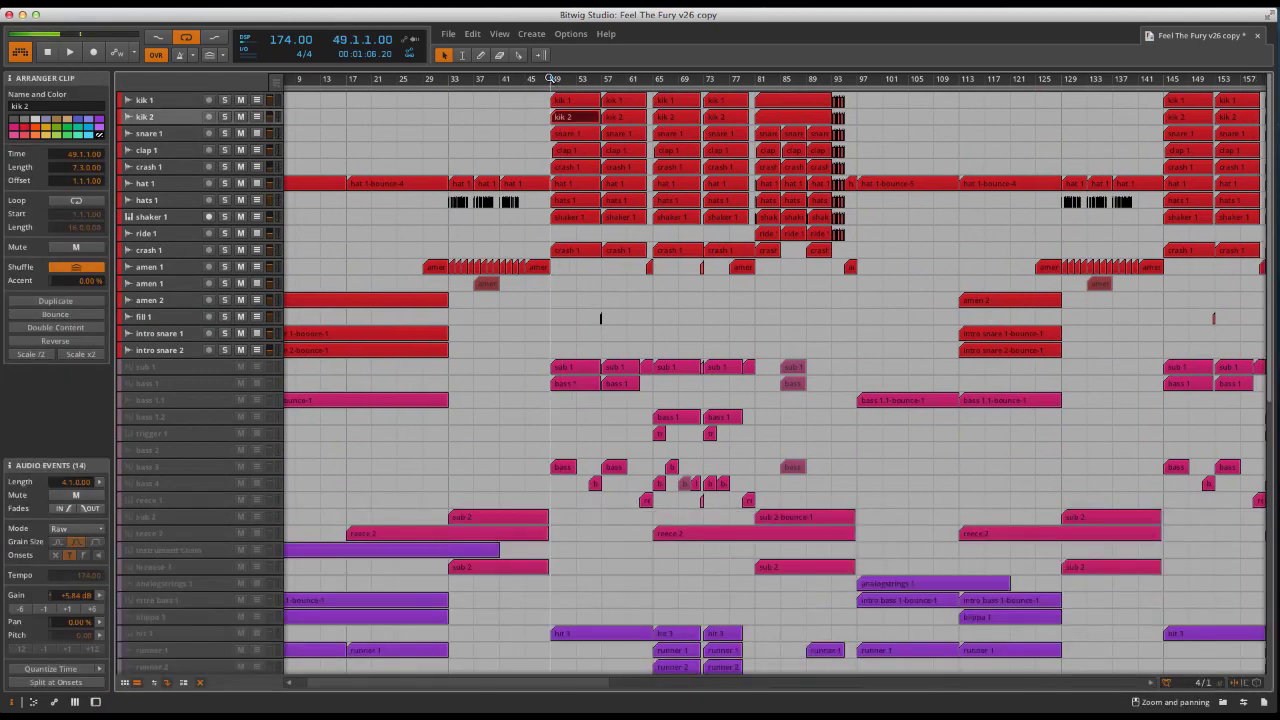
Audition the kik 2 track in solo from bar 49, then stop and unsolo it
scroll(770, 380, right, 1)
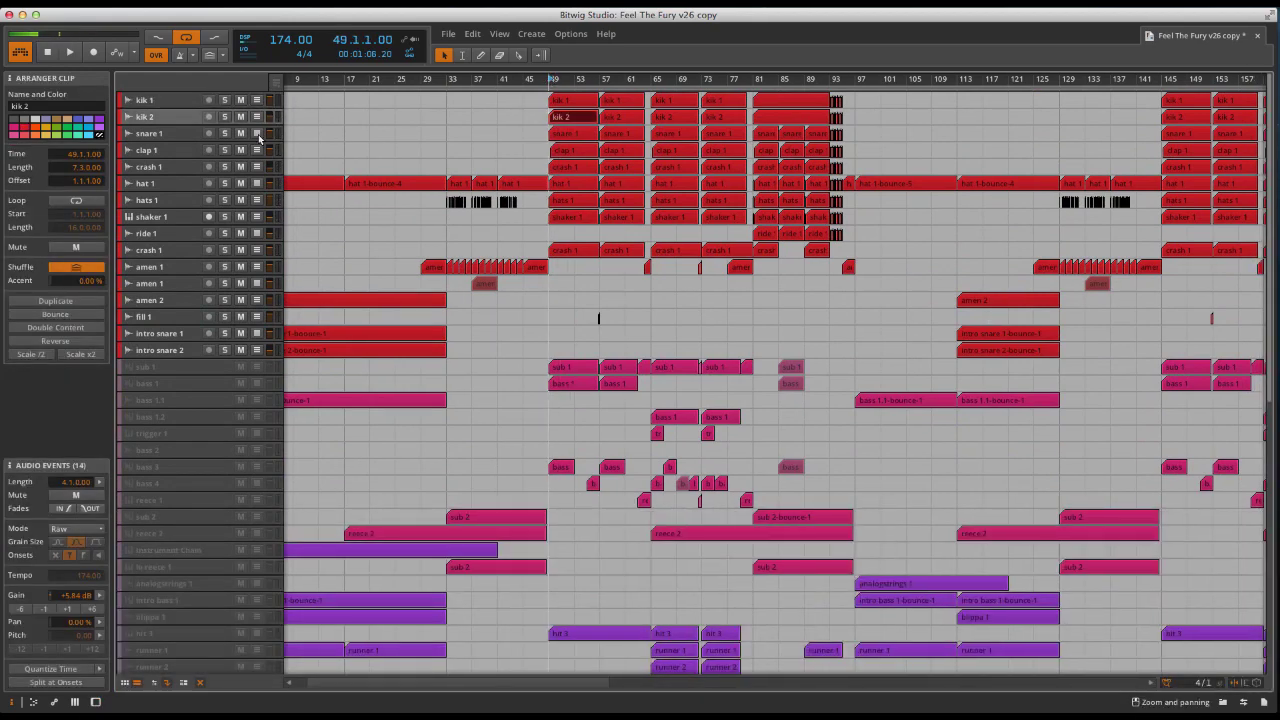
click(225, 120)
click(225, 117)
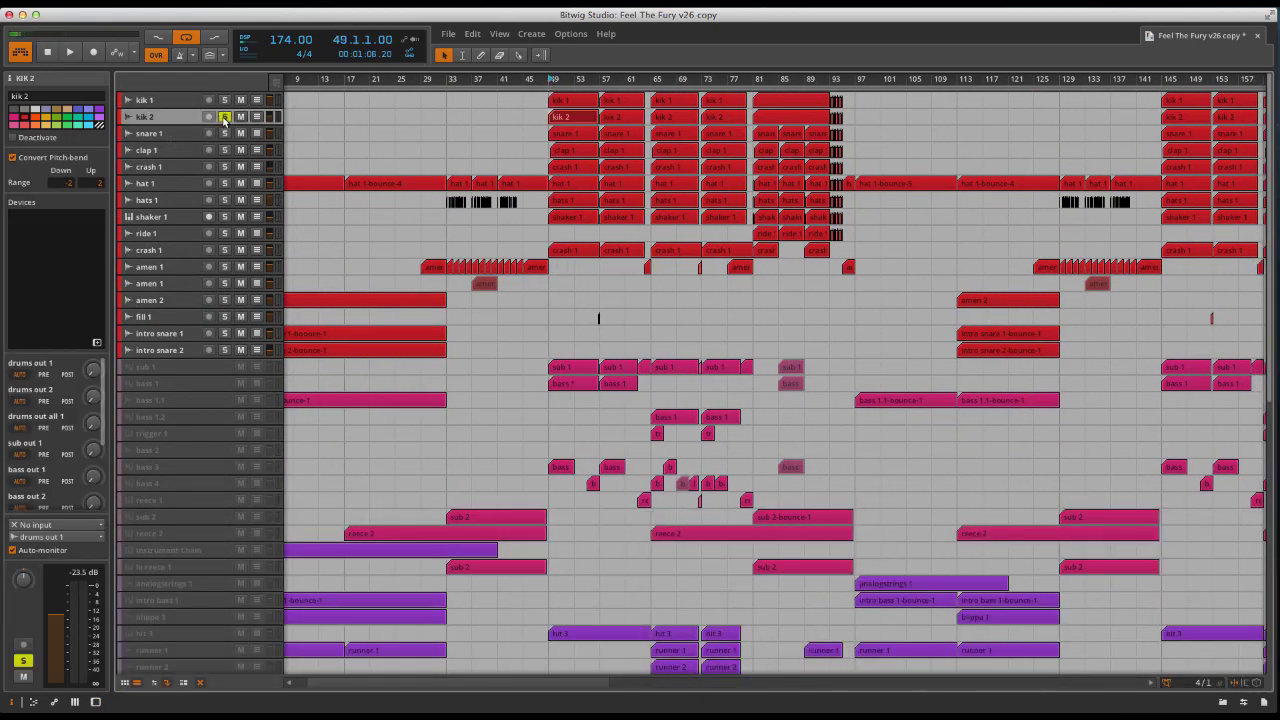
key(space)
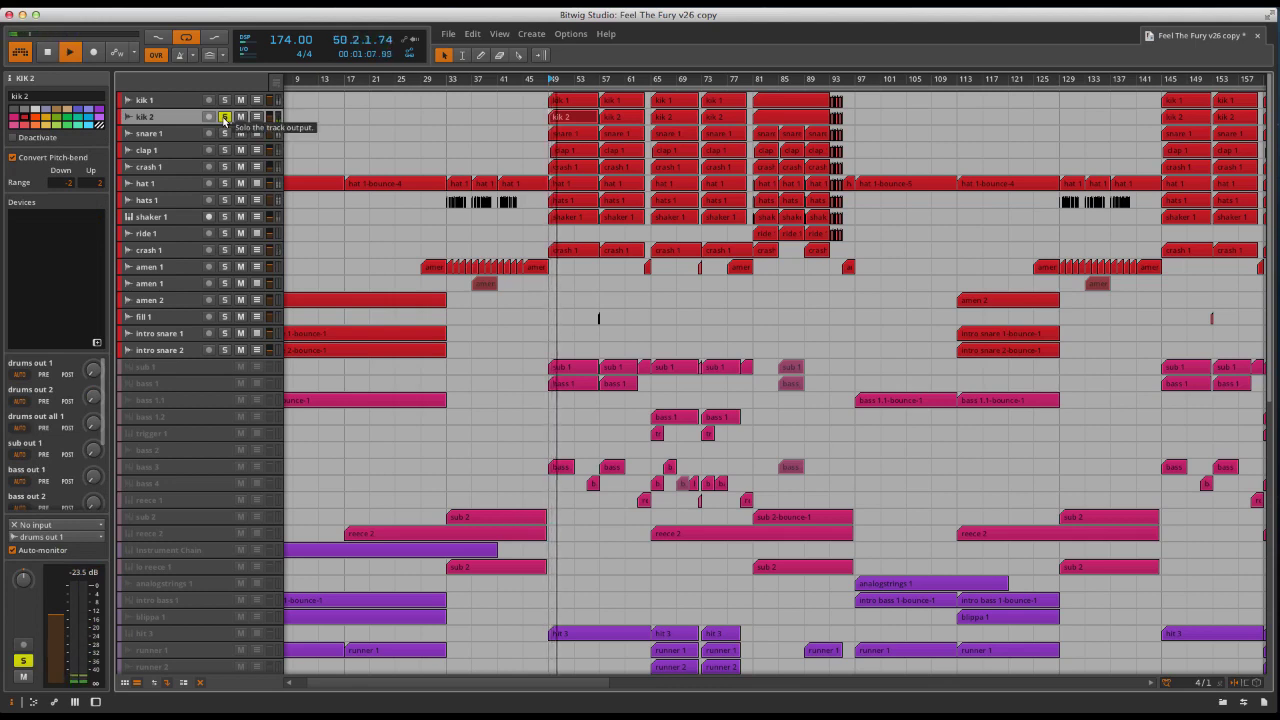
key(space)
click(225, 117)
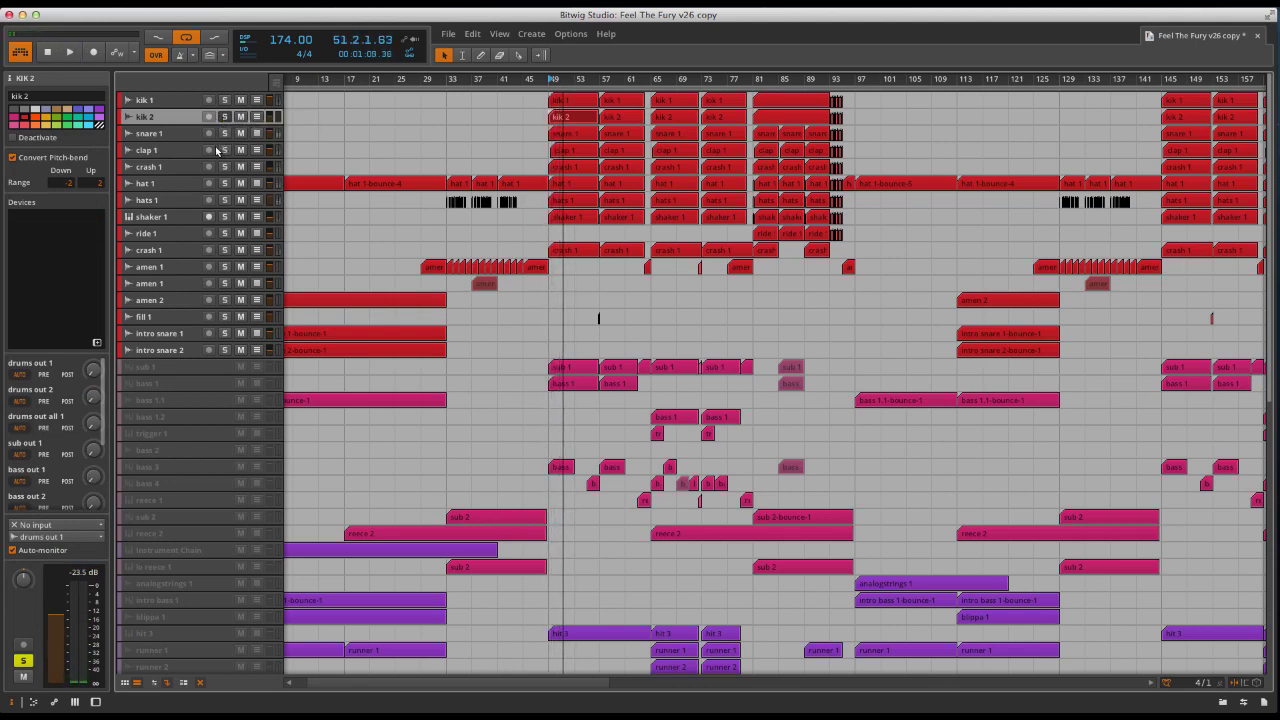
Audition the clap 1 track in solo from bar 49, unsolo it and check its FabFilter Pro-Q 2
click(181, 151)
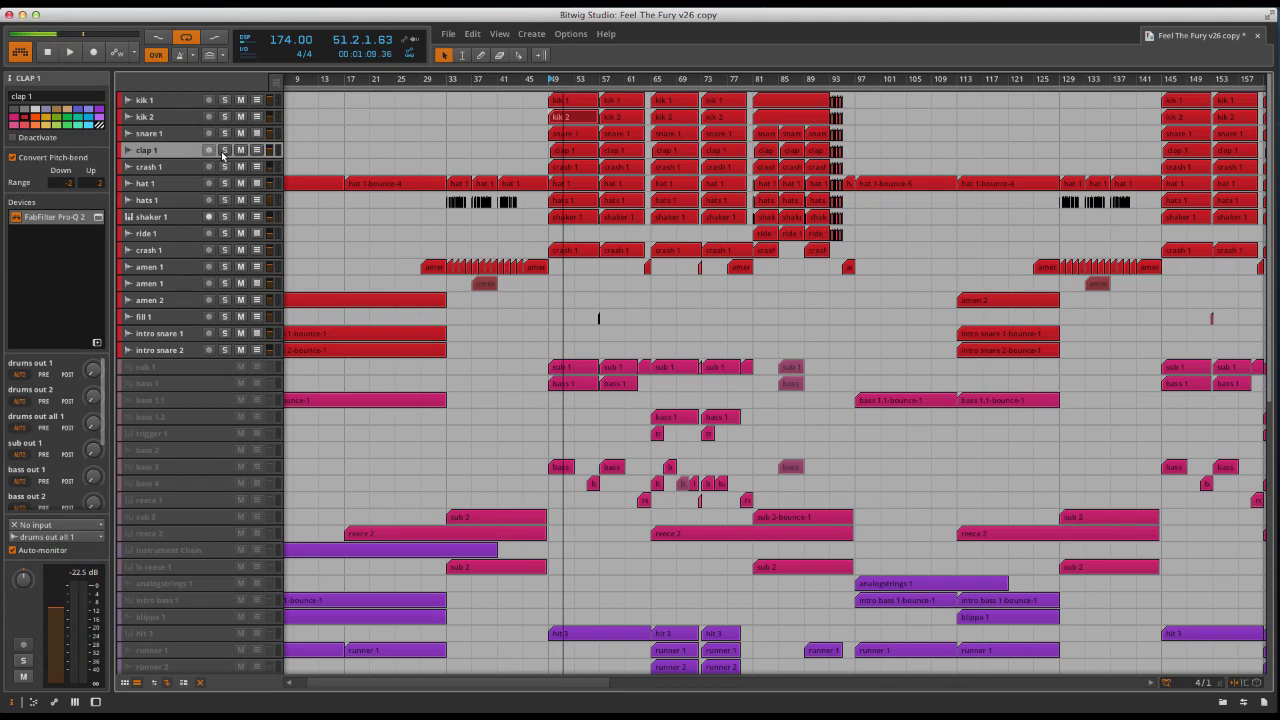
key(space)
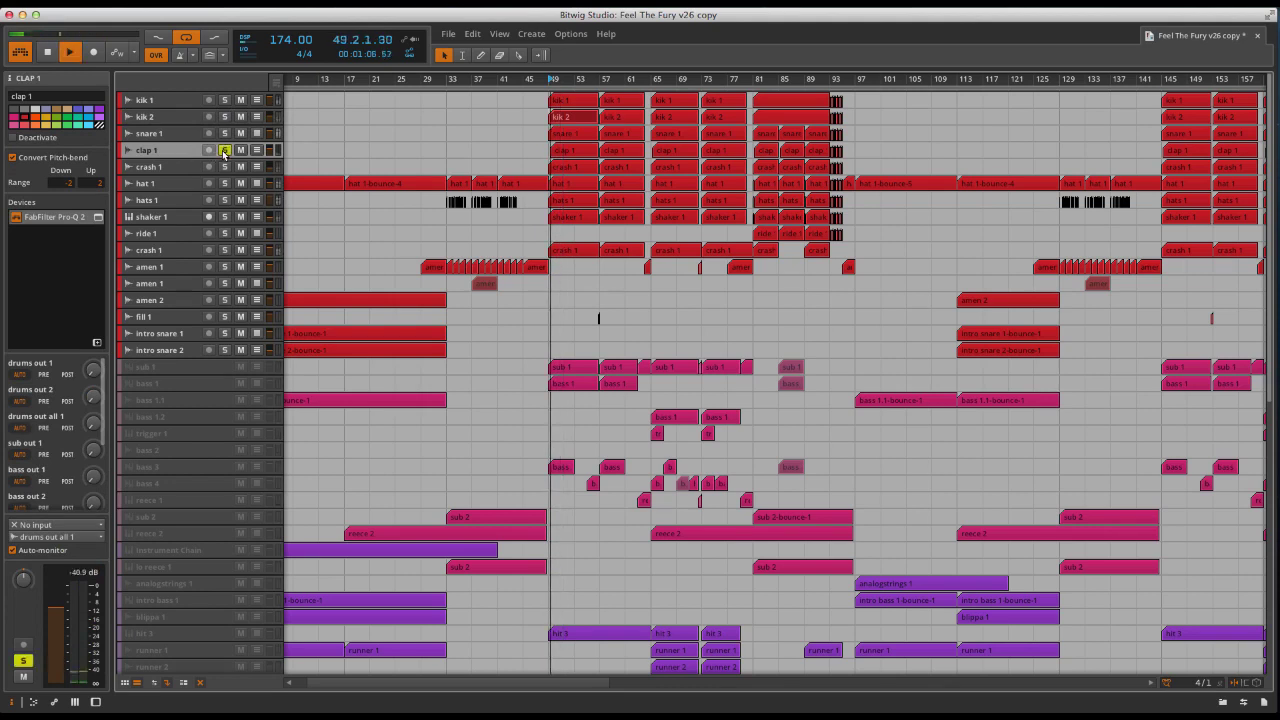
click(224, 150)
key(space)
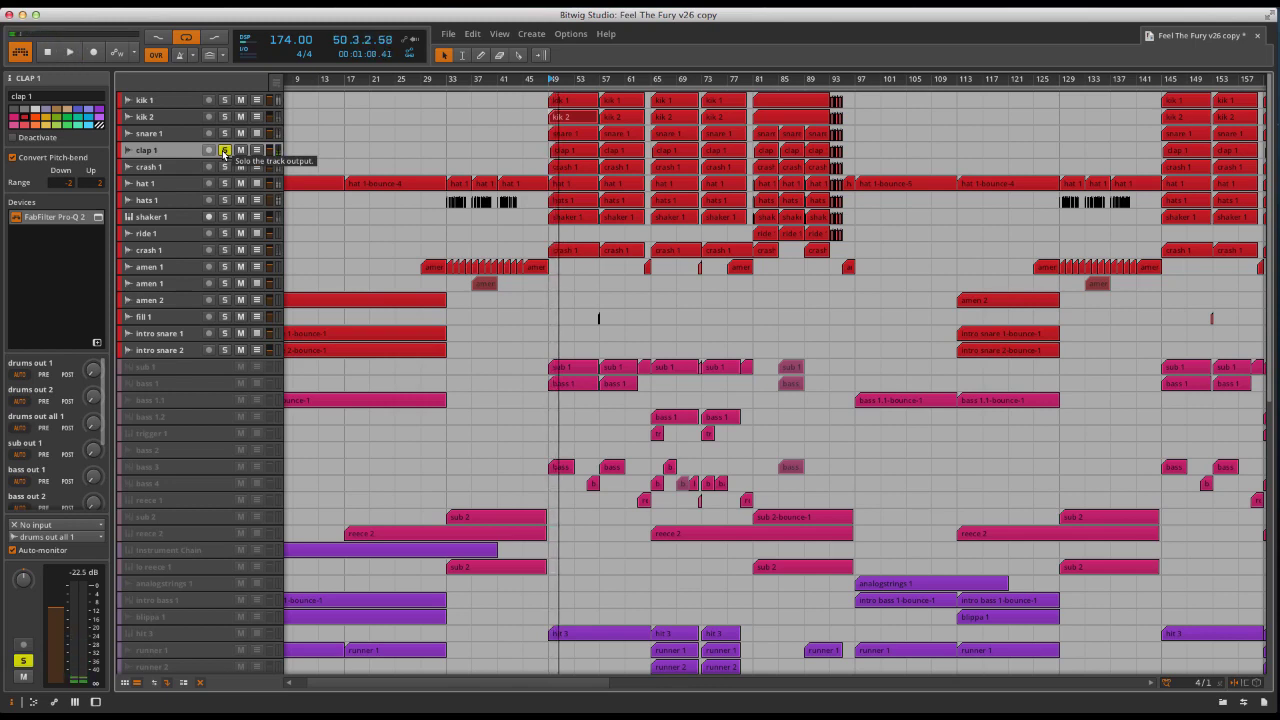
click(224, 150)
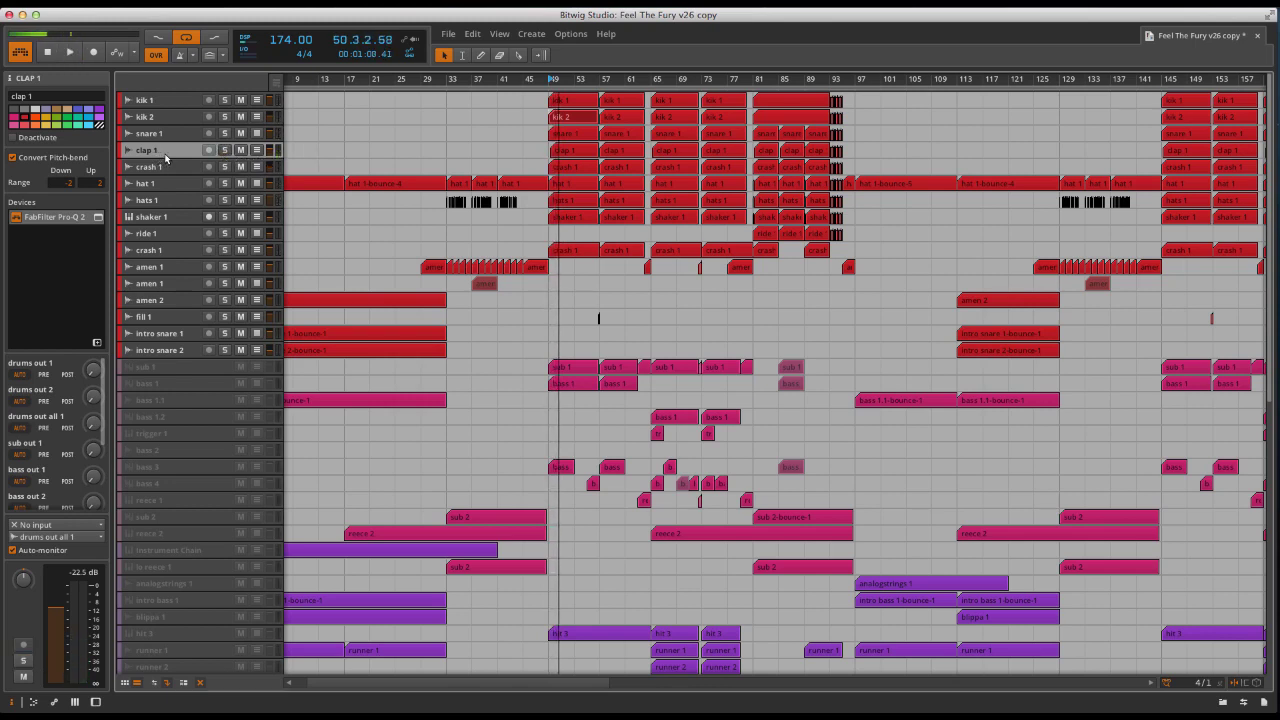
double_click(96, 221)
click(96, 219)
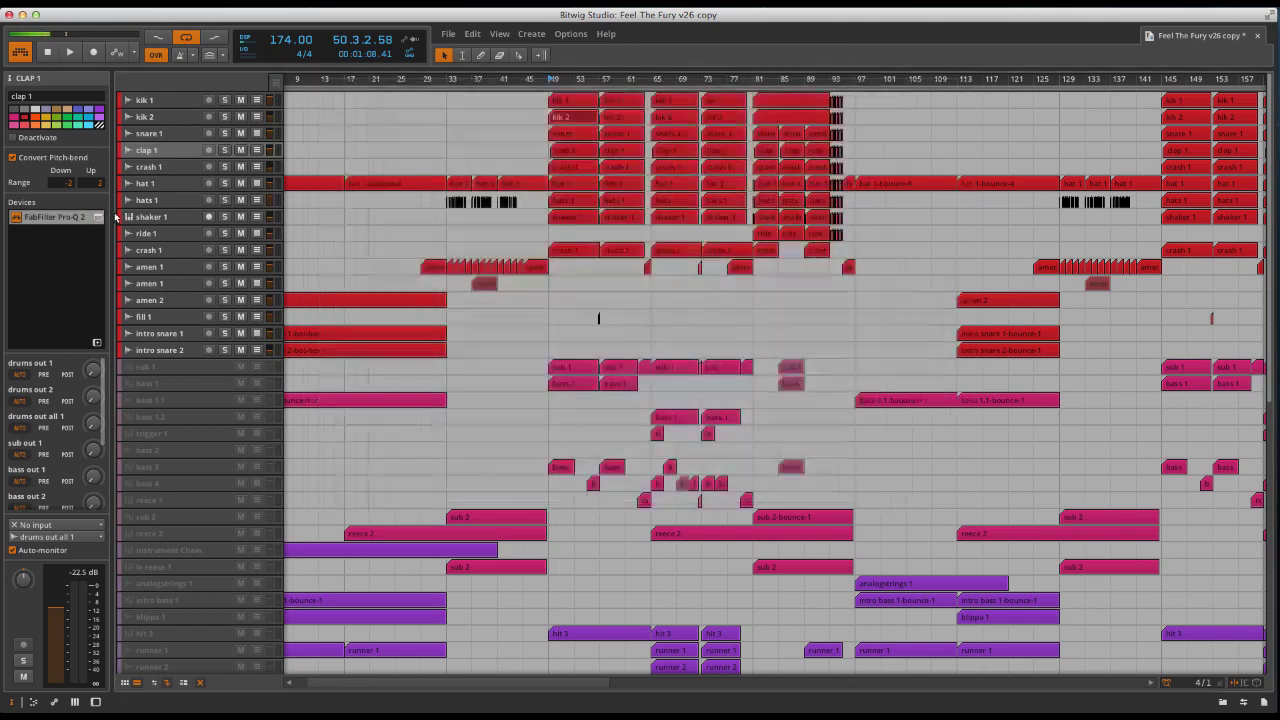
Audition the crash 1 track below clap 1 in solo from bar 49 and examine the low cut and notches in its Pro-Q 2
click(169, 168)
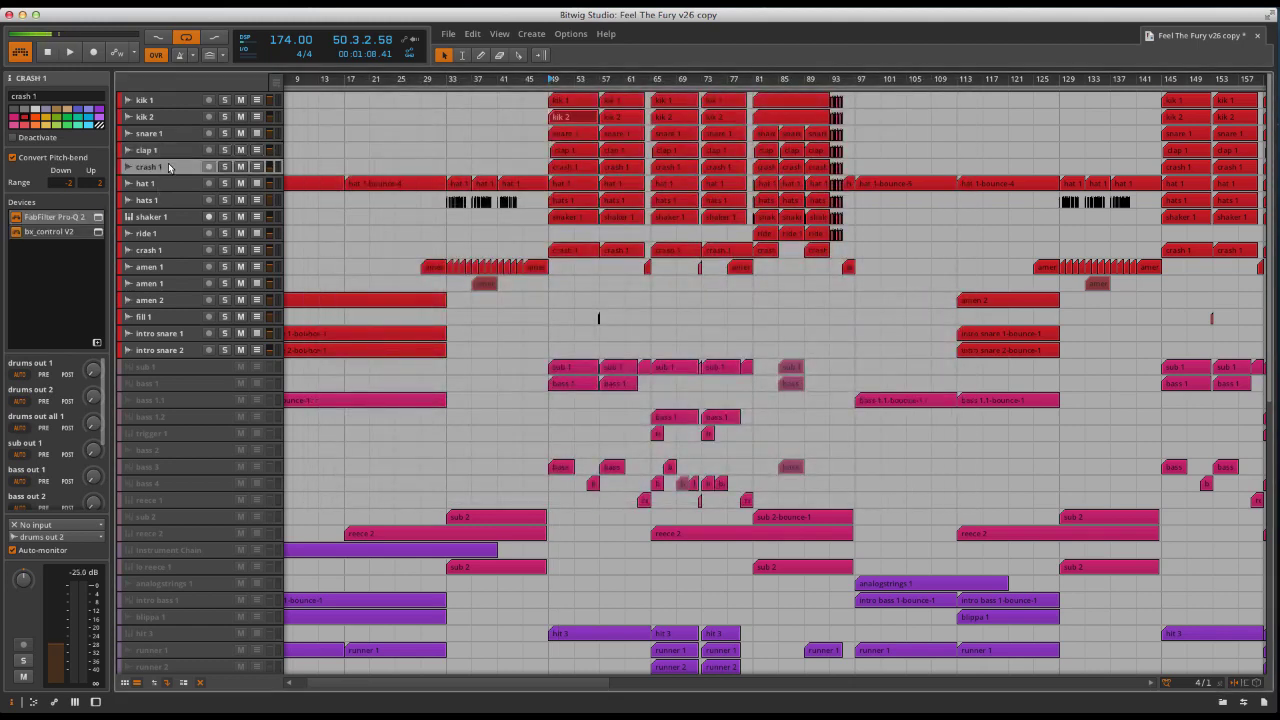
click(229, 168)
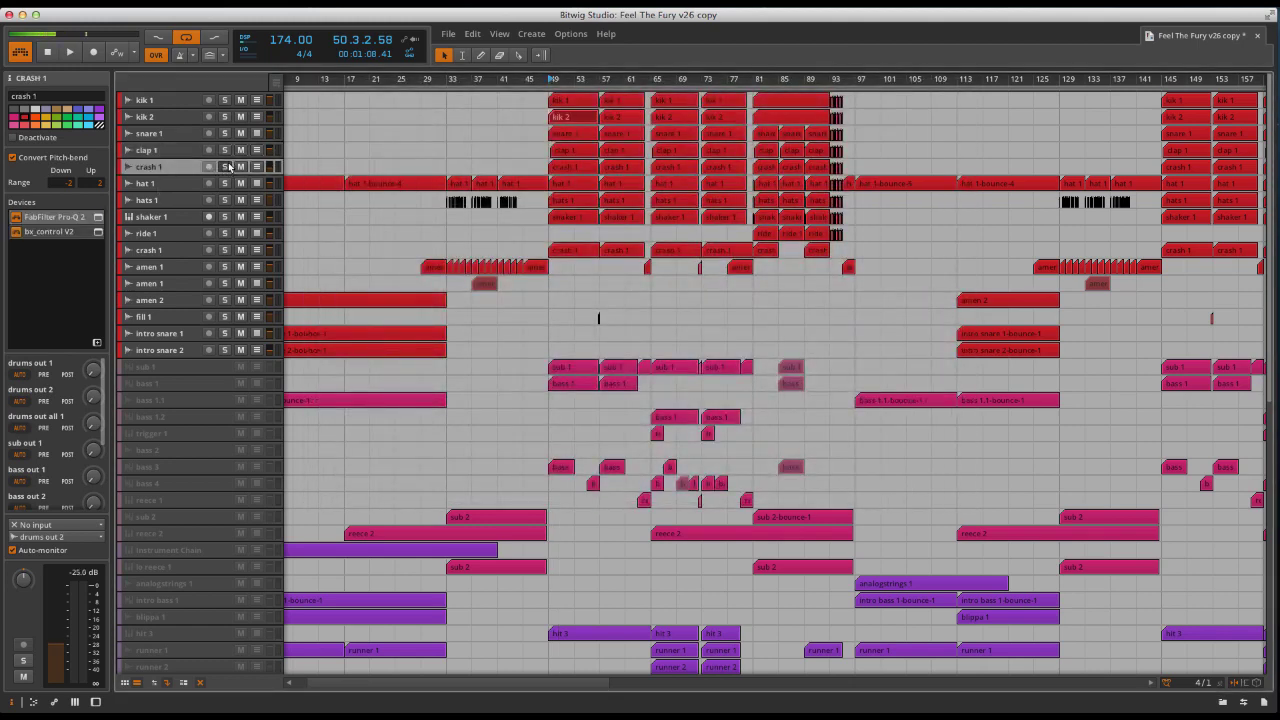
click(558, 170)
key(space)
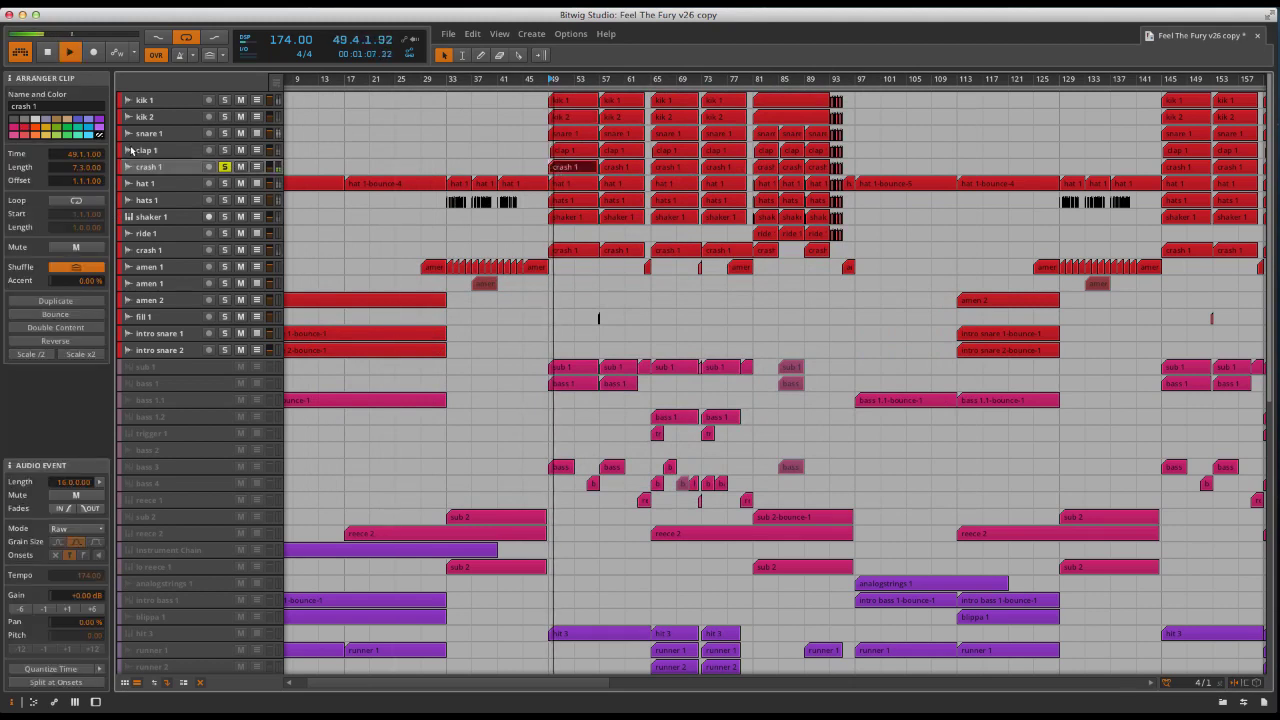
key(space)
click(179, 168)
key(s)
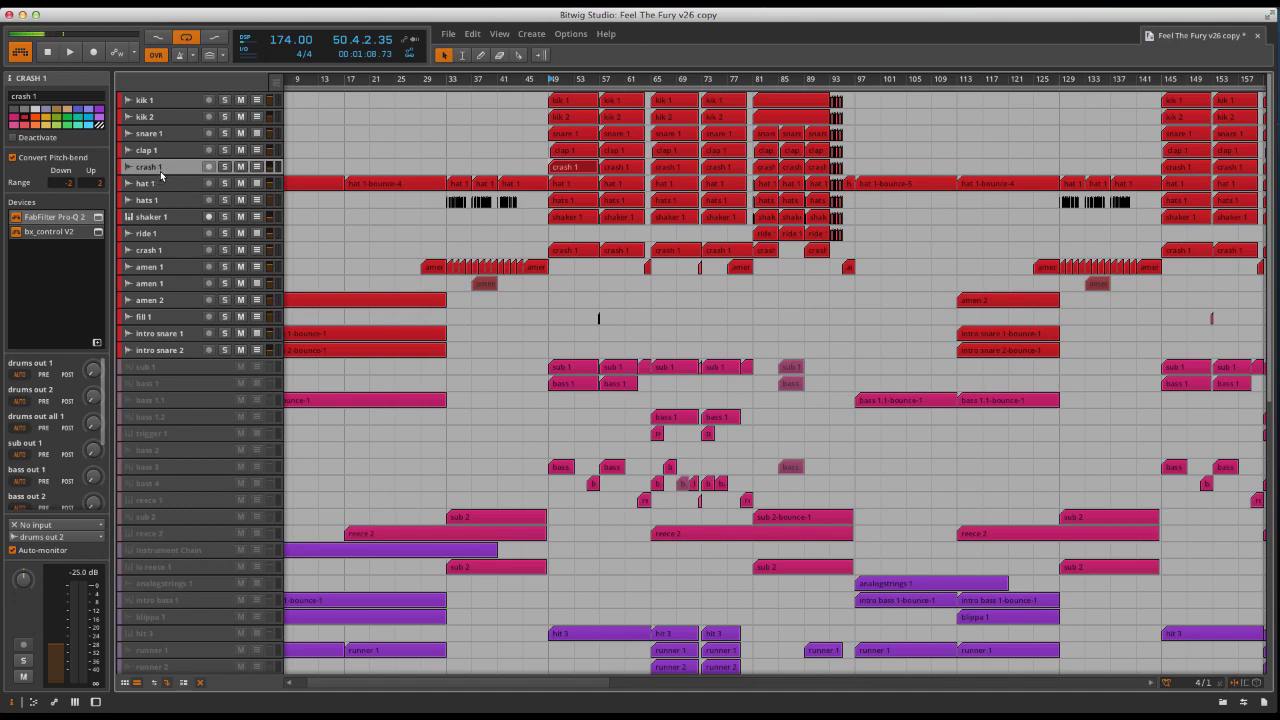
click(98, 217)
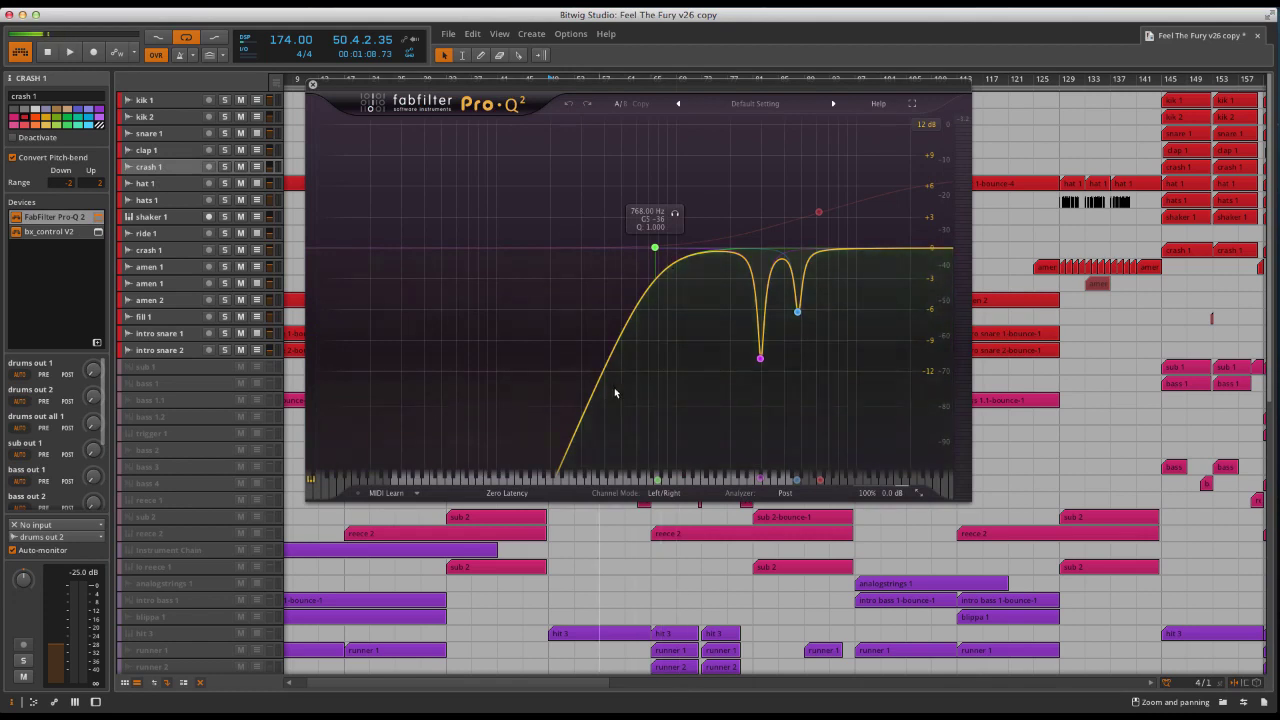
click(312, 85)
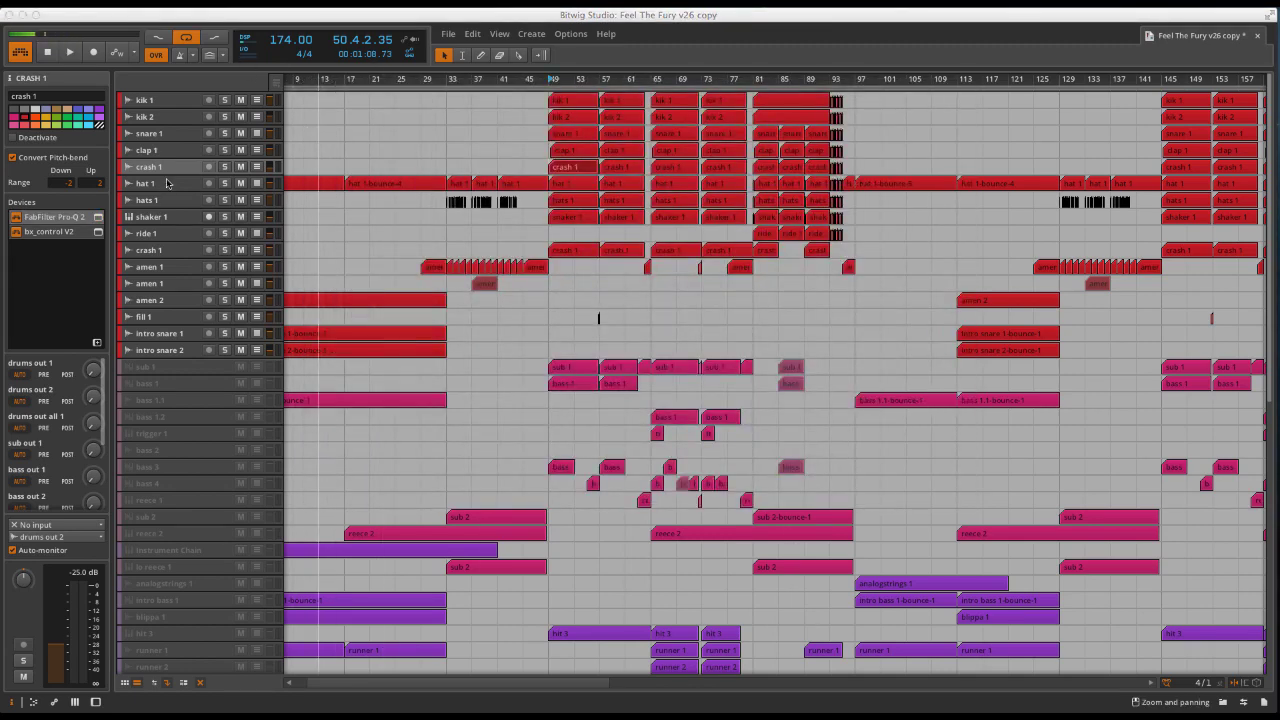
Audition the hat 1 track in solo from bar 49, then stop and unsolo it
click(168, 183)
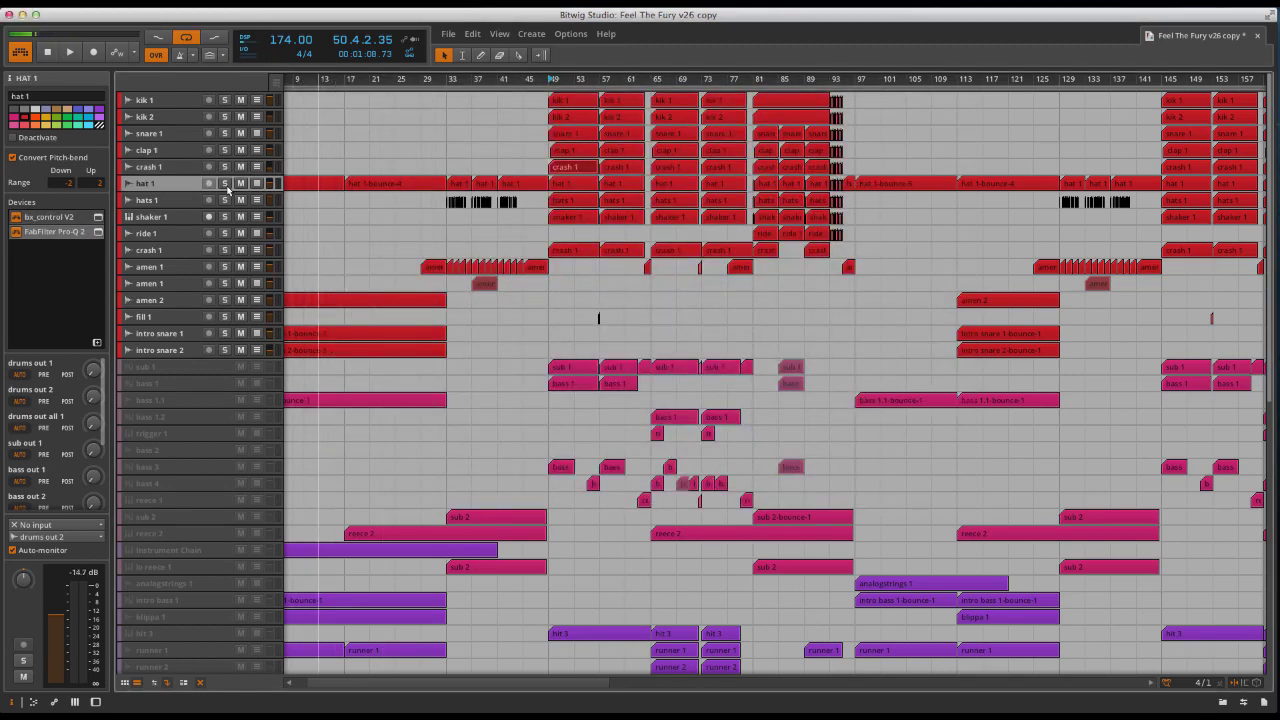
click(226, 184)
click(556, 185)
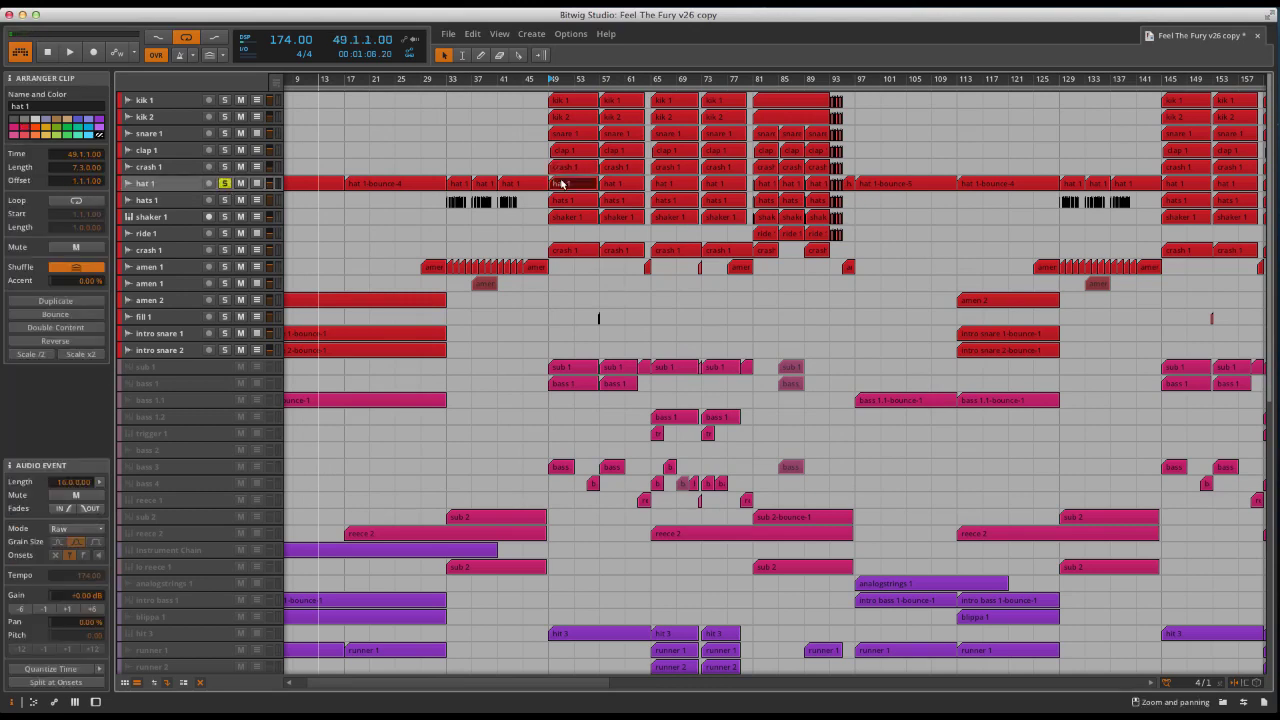
key(space)
click(226, 184)
key(space)
Inspect the bx_control V2 settings on the hat 1 track and close the plug-in
click(157, 184)
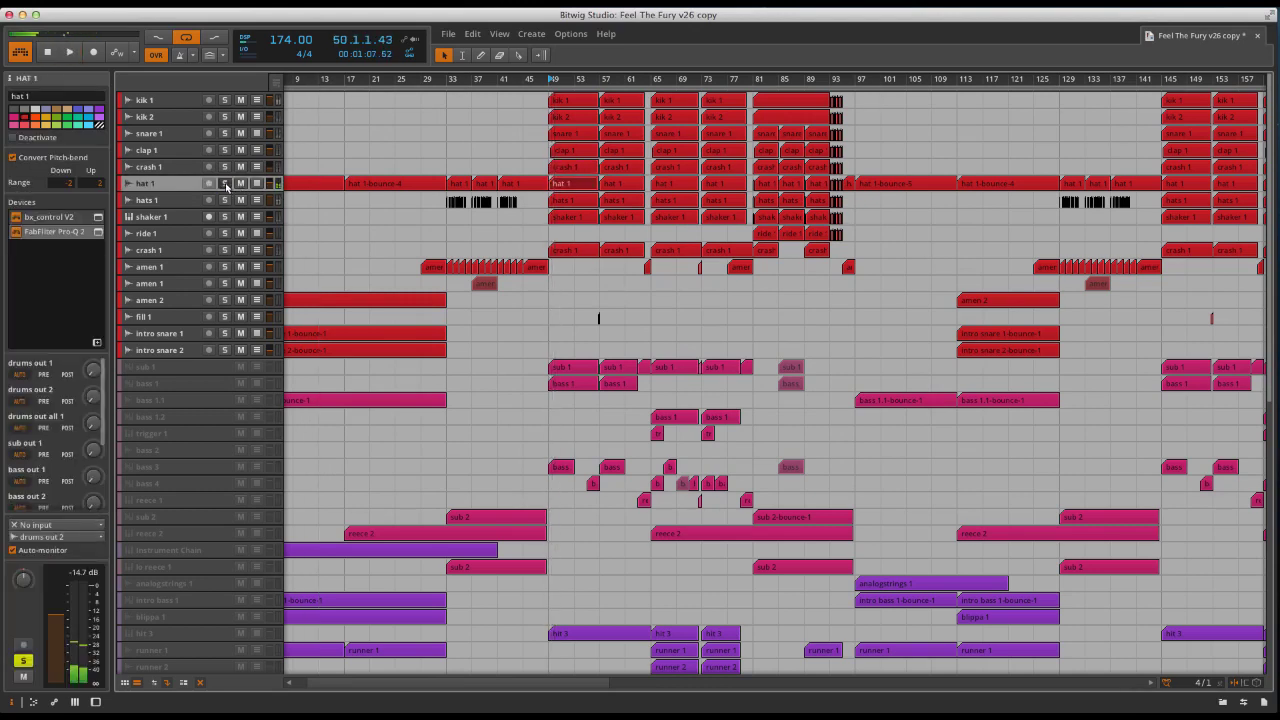
click(97, 222)
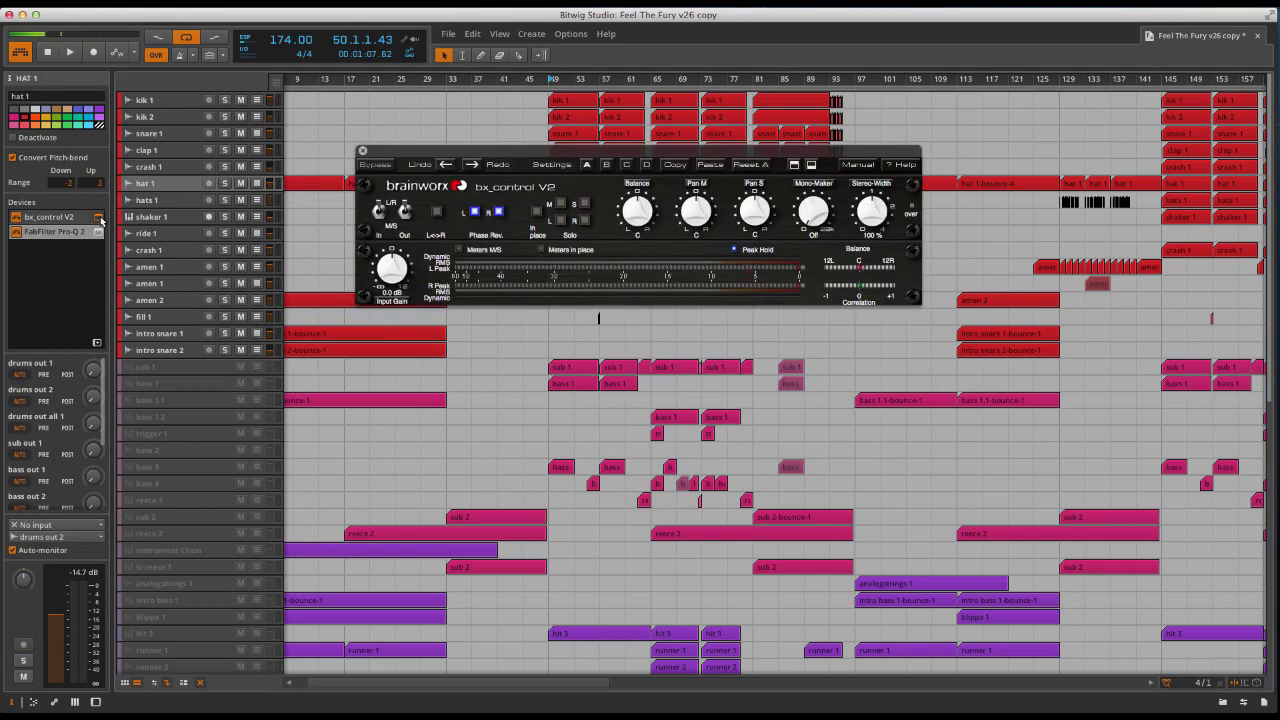
click(98, 221)
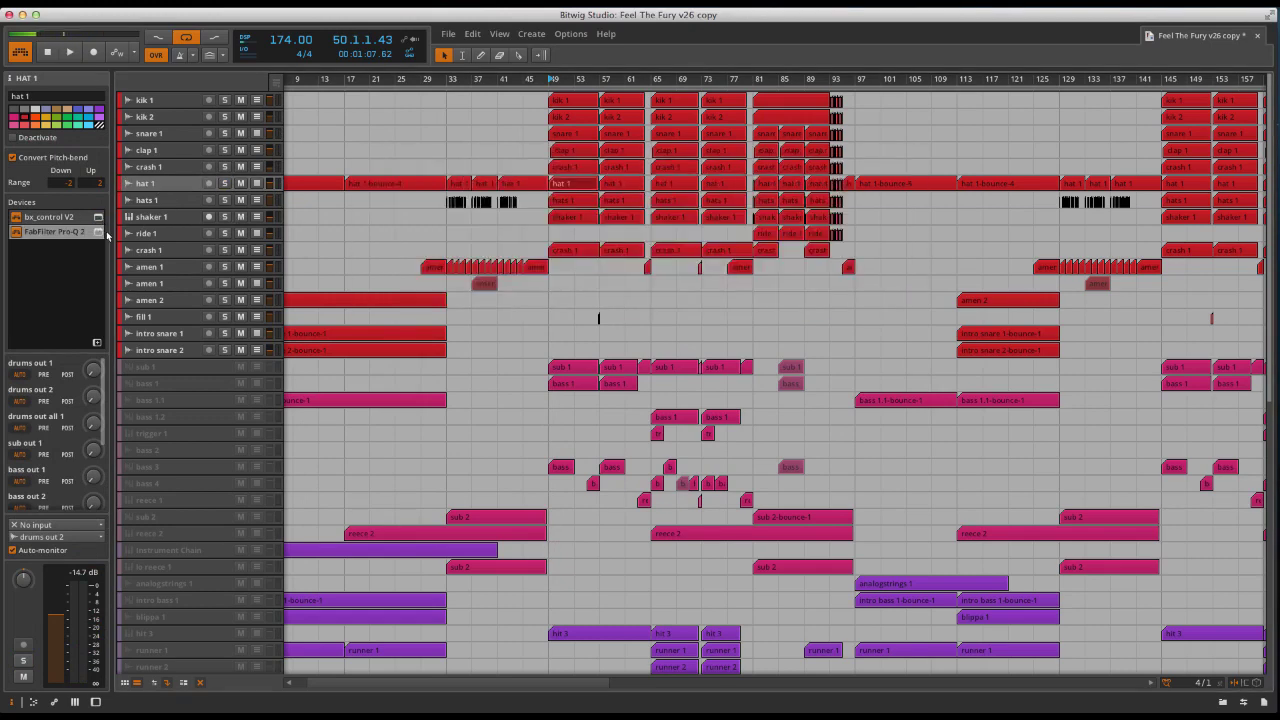
Examine the low cut, notch and high shelf in the hat 1 track's FabFilter Pro-Q 2, and close the plug-in
click(98, 232)
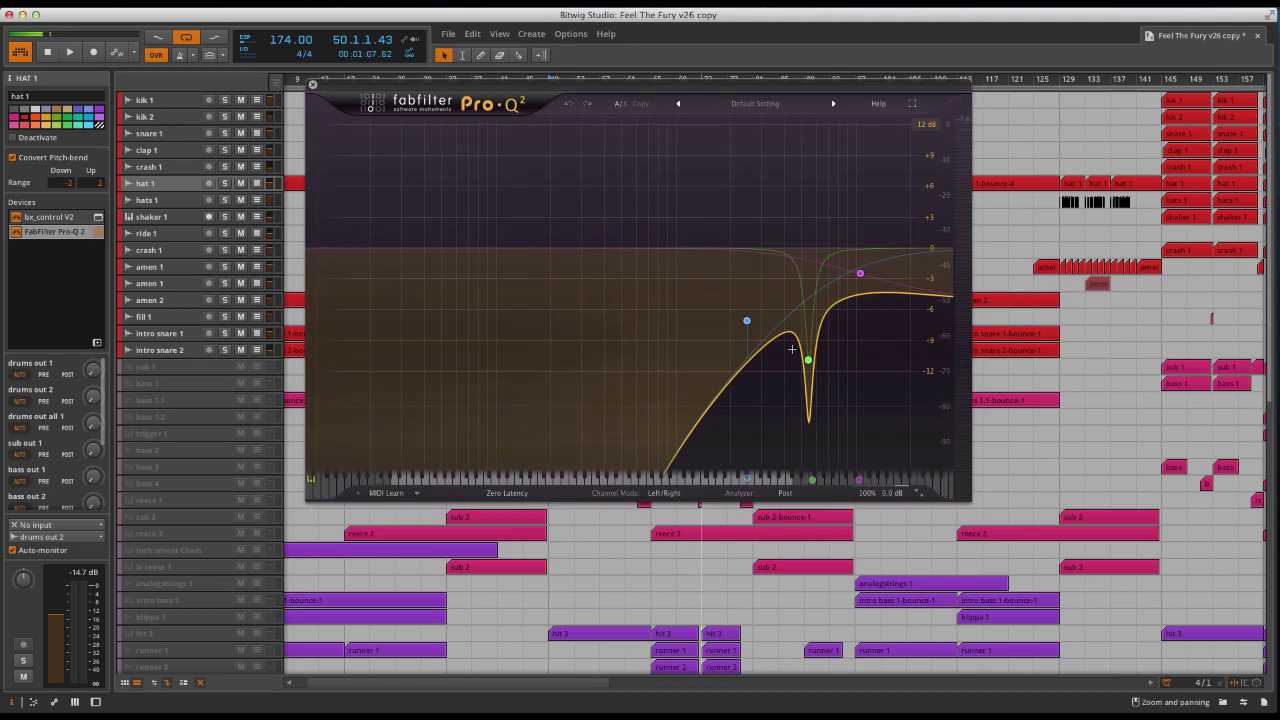
mouse_move(750, 326)
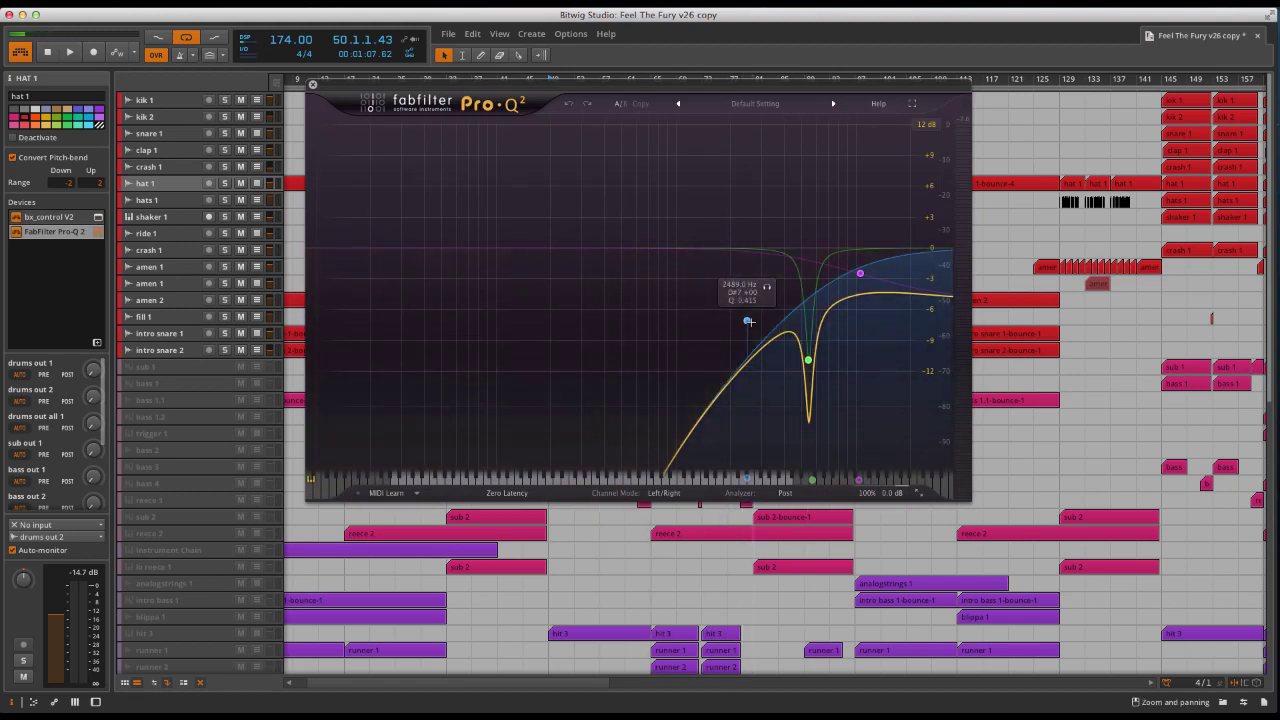
mouse_move(808, 360)
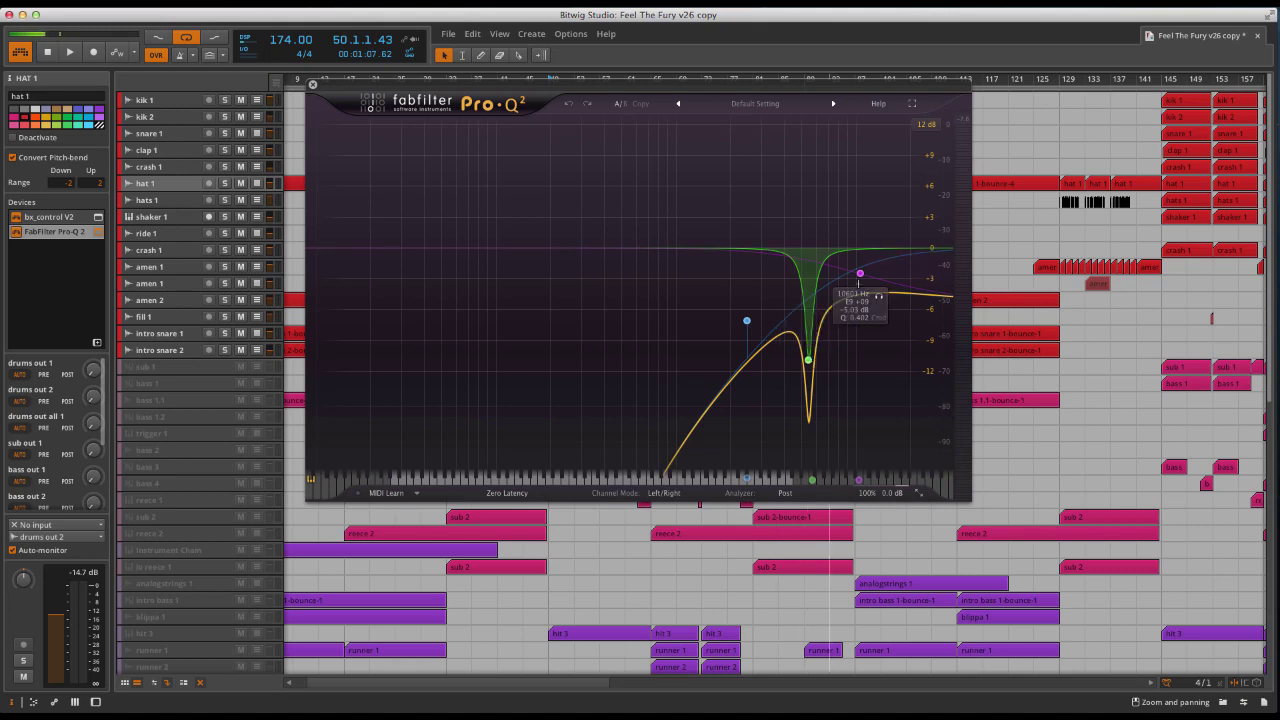
click(860, 275)
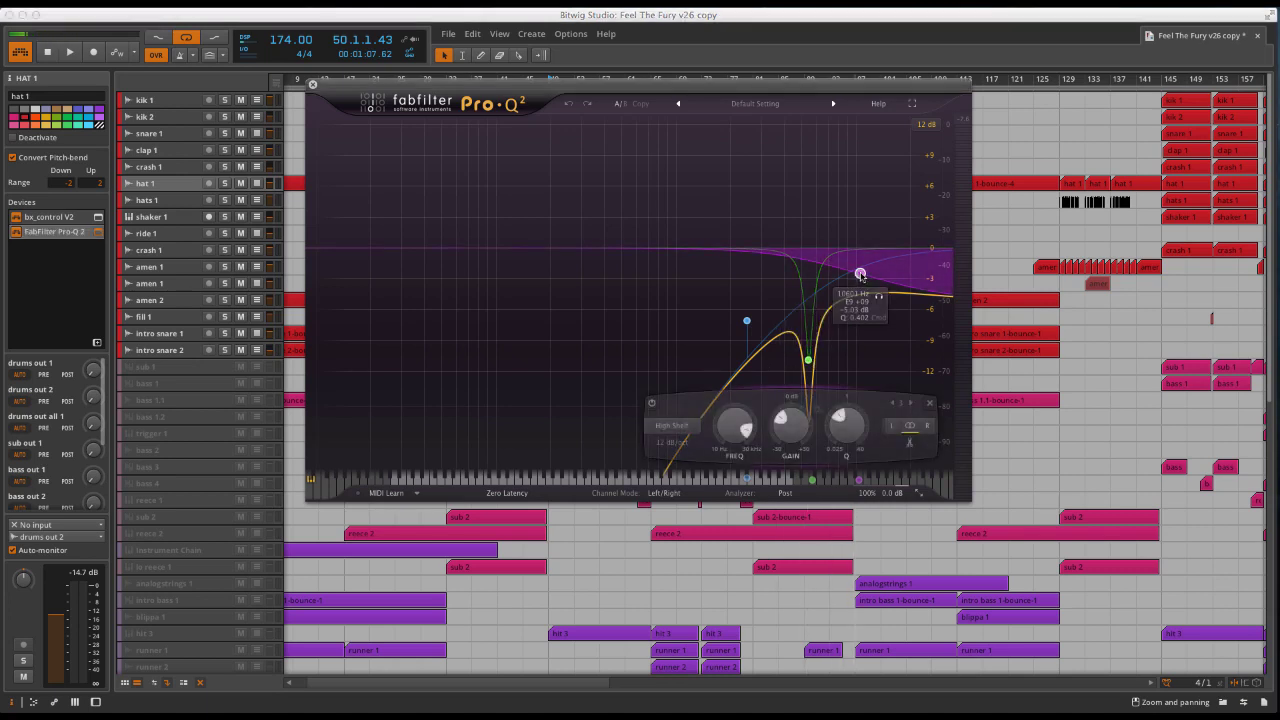
click(858, 276)
click(855, 279)
click(312, 84)
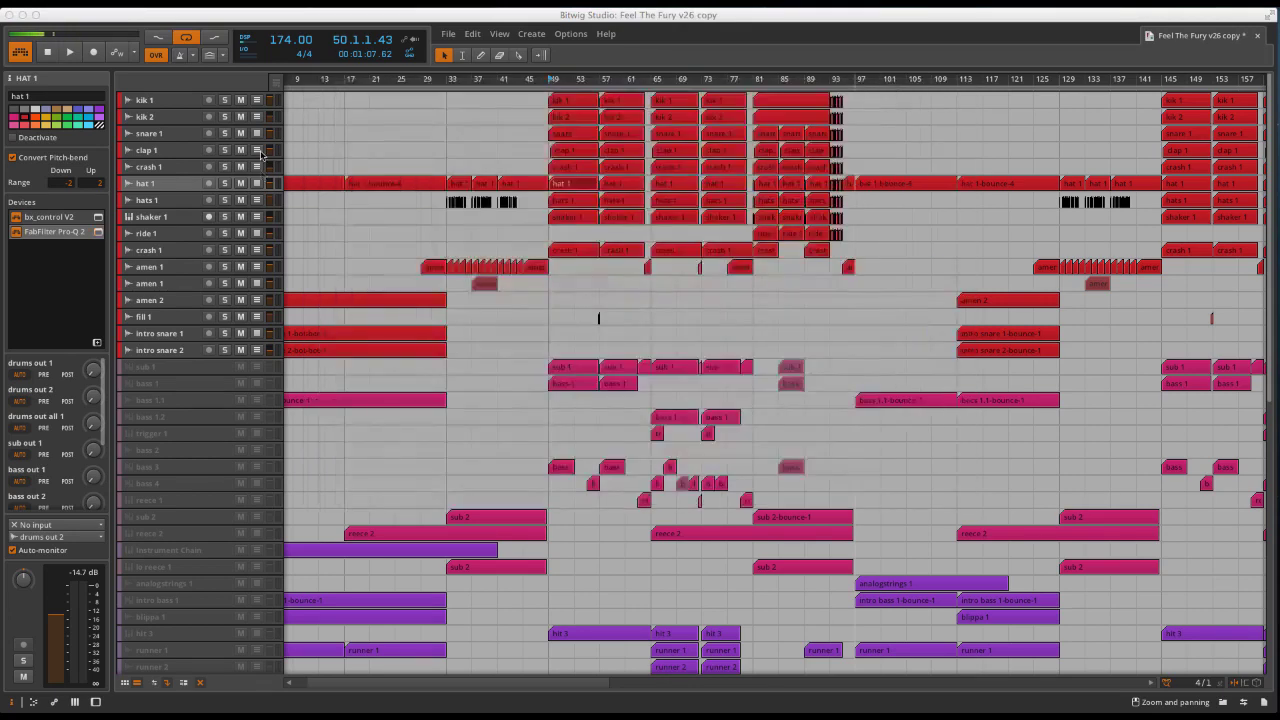
Audition the hats 1 track in solo from bar 49, then stop playback and unsolo it
click(172, 204)
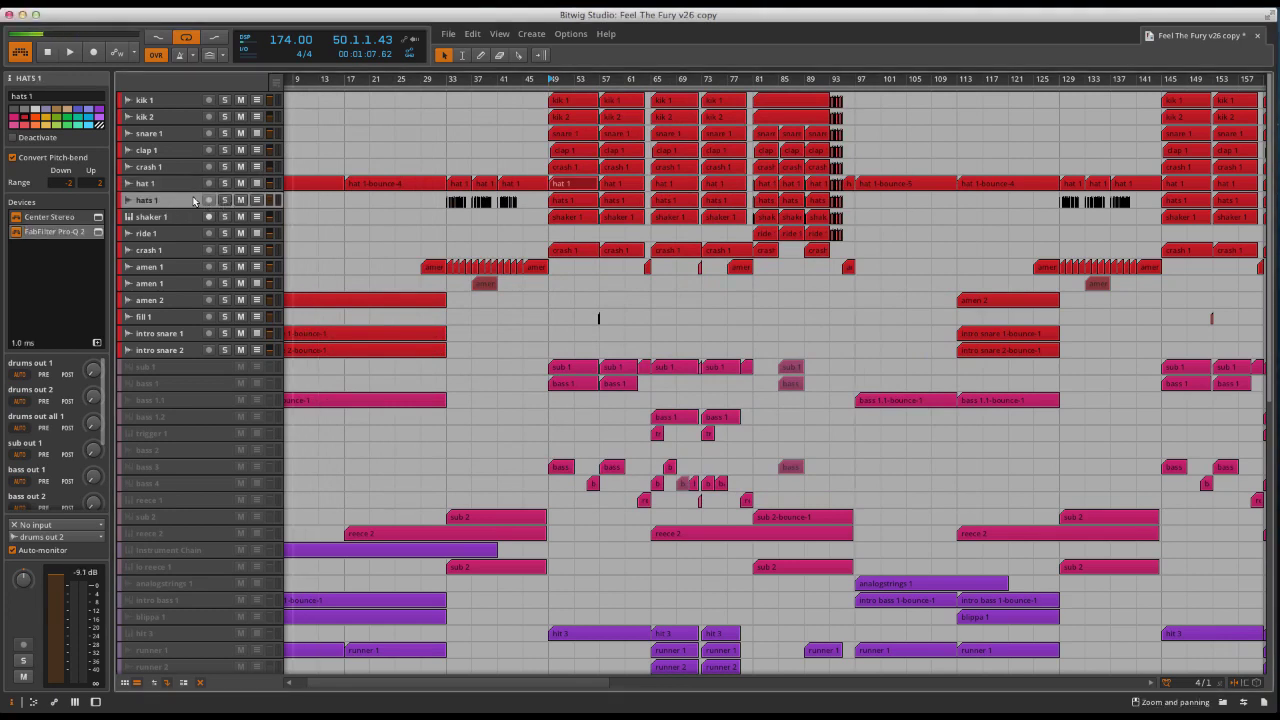
click(563, 203)
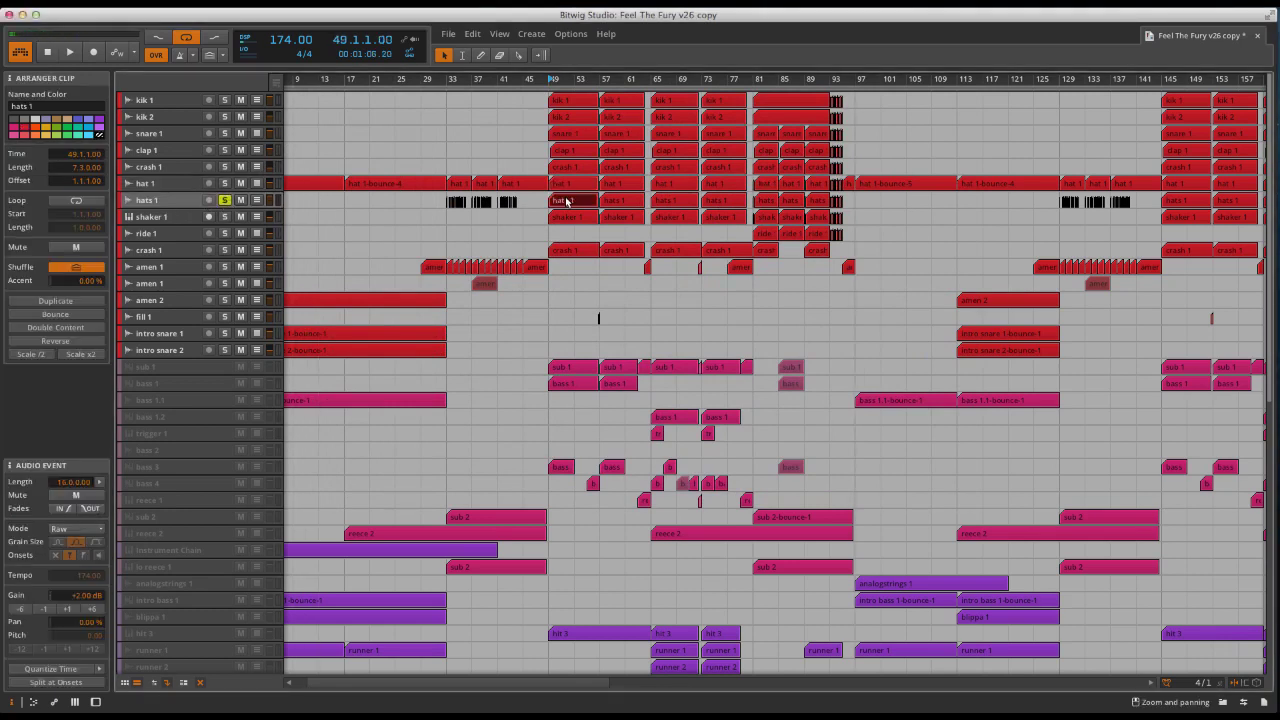
key(space)
click(225, 200)
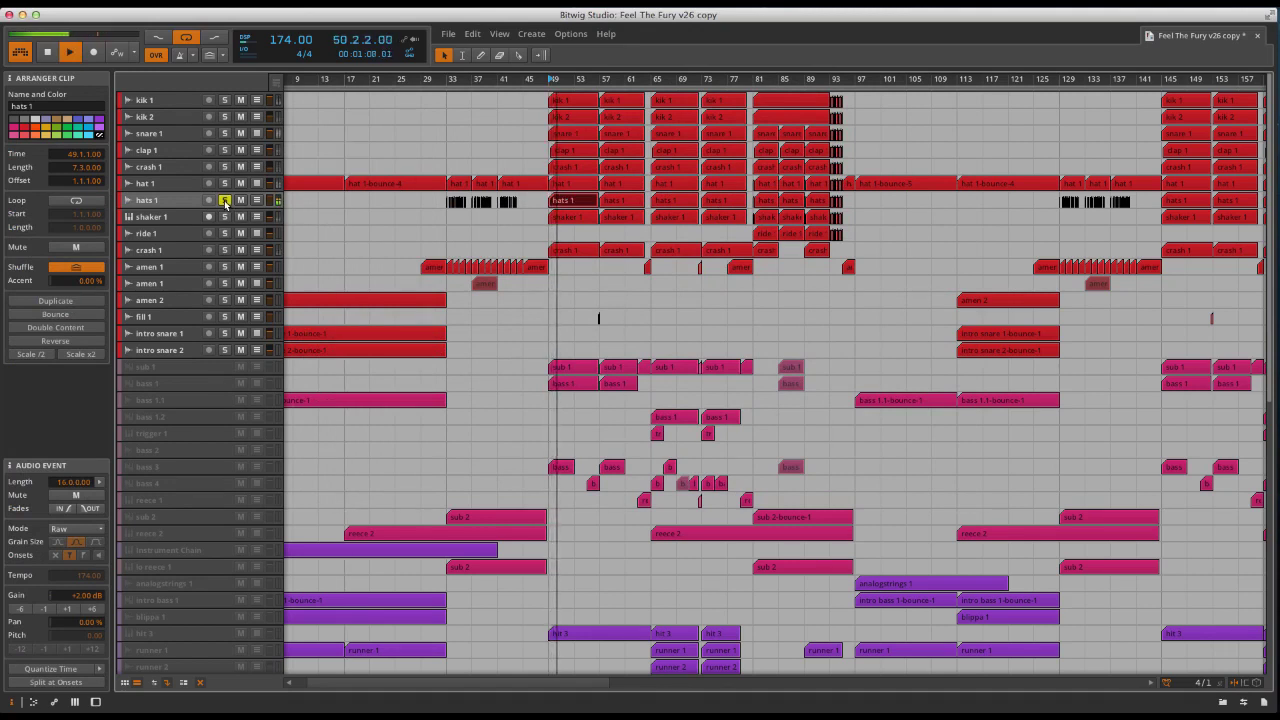
key(space)
click(225, 200)
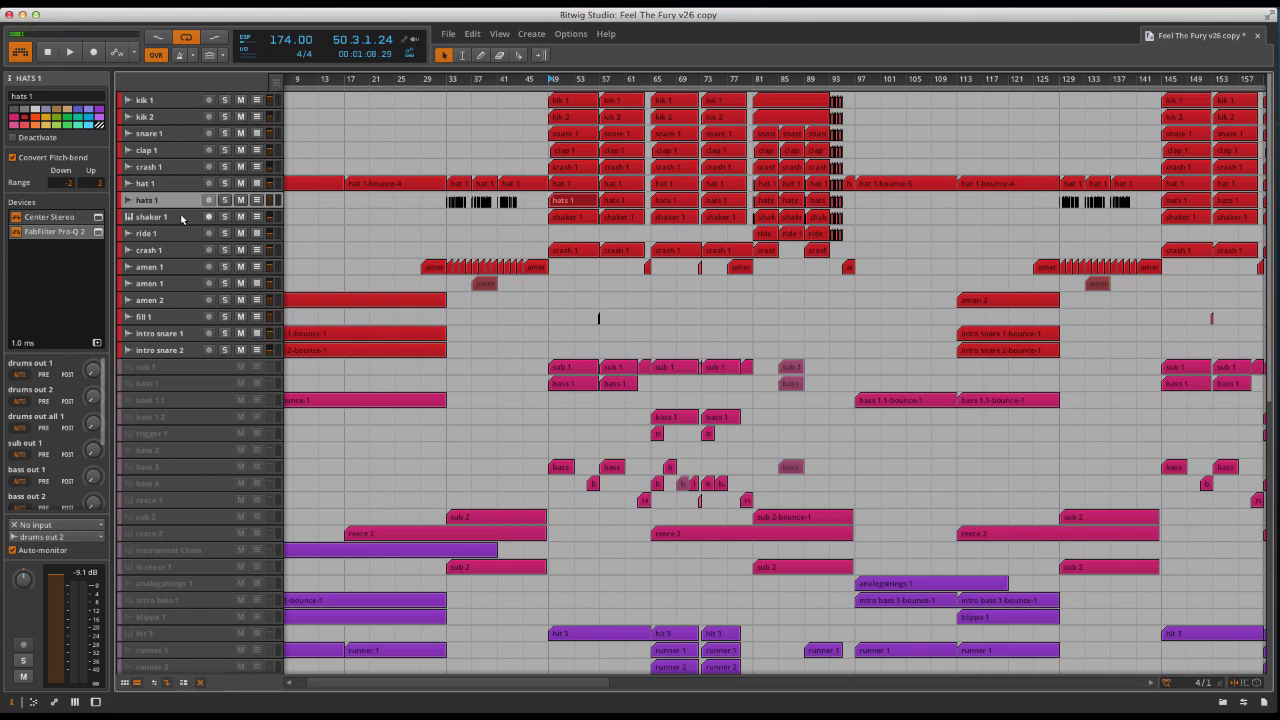
Inspect the center and sides levels in the Center Stereo plug-in on the hats 1 track
click(97, 218)
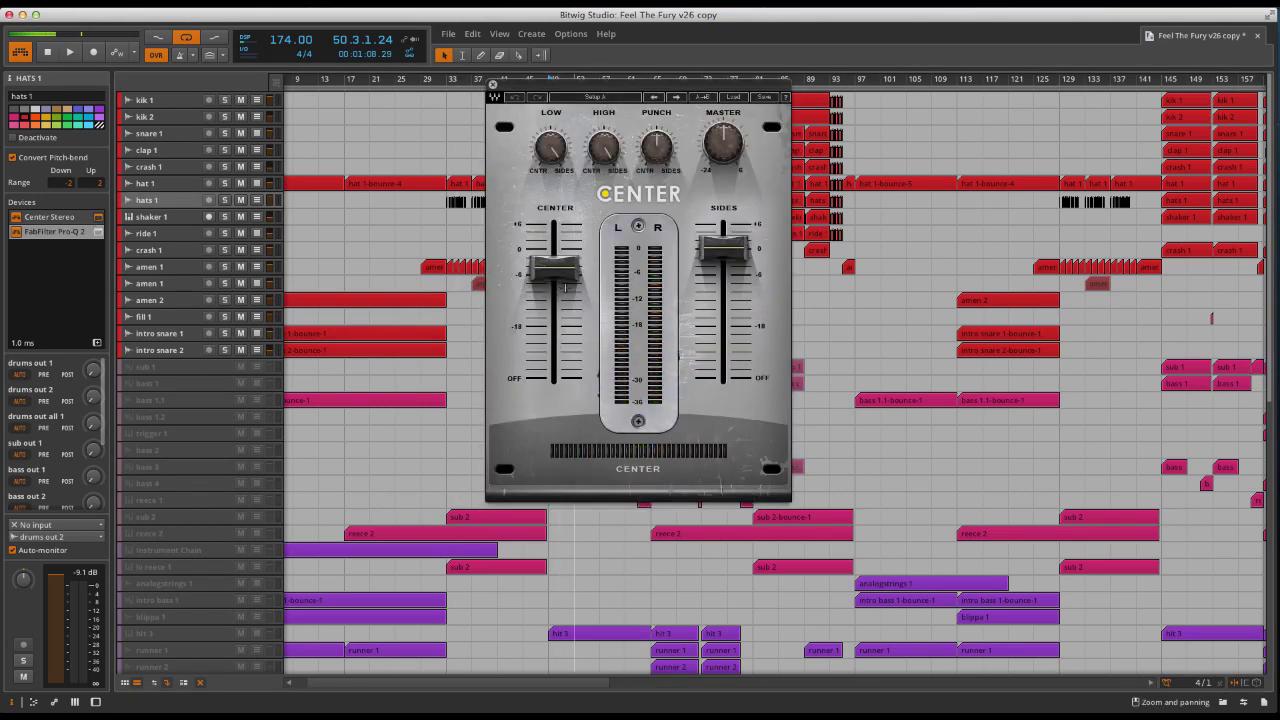
mouse_move(571, 271)
mouse_move(724, 257)
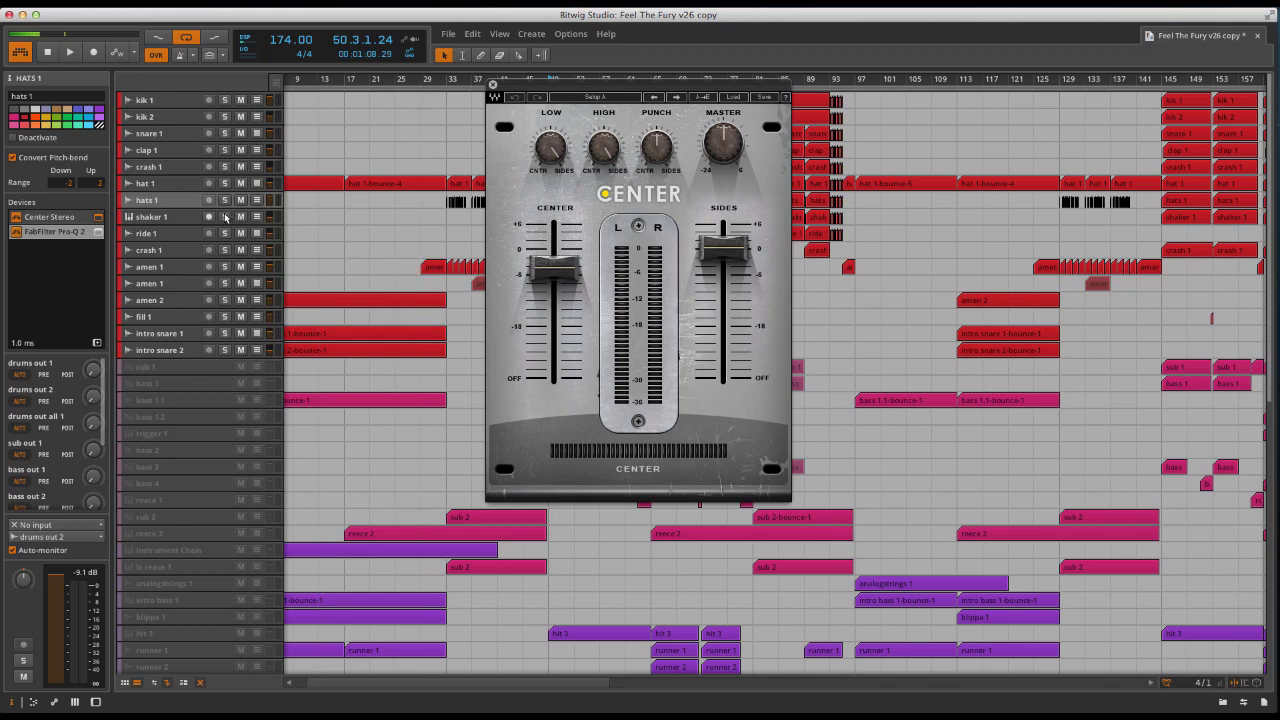
Examine the shaker 1 track's Sampler and the note velocities of its clip at bar 49, moving the Center plug-in window aside
click(165, 217)
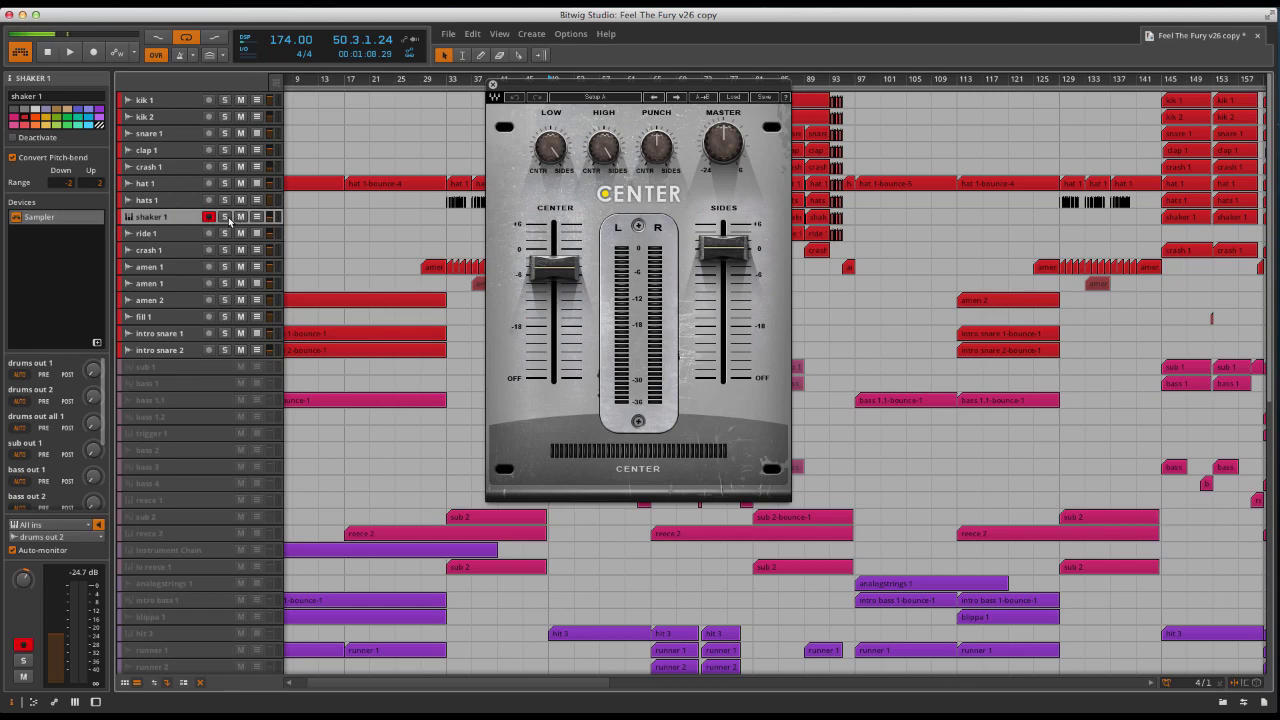
click(57, 218)
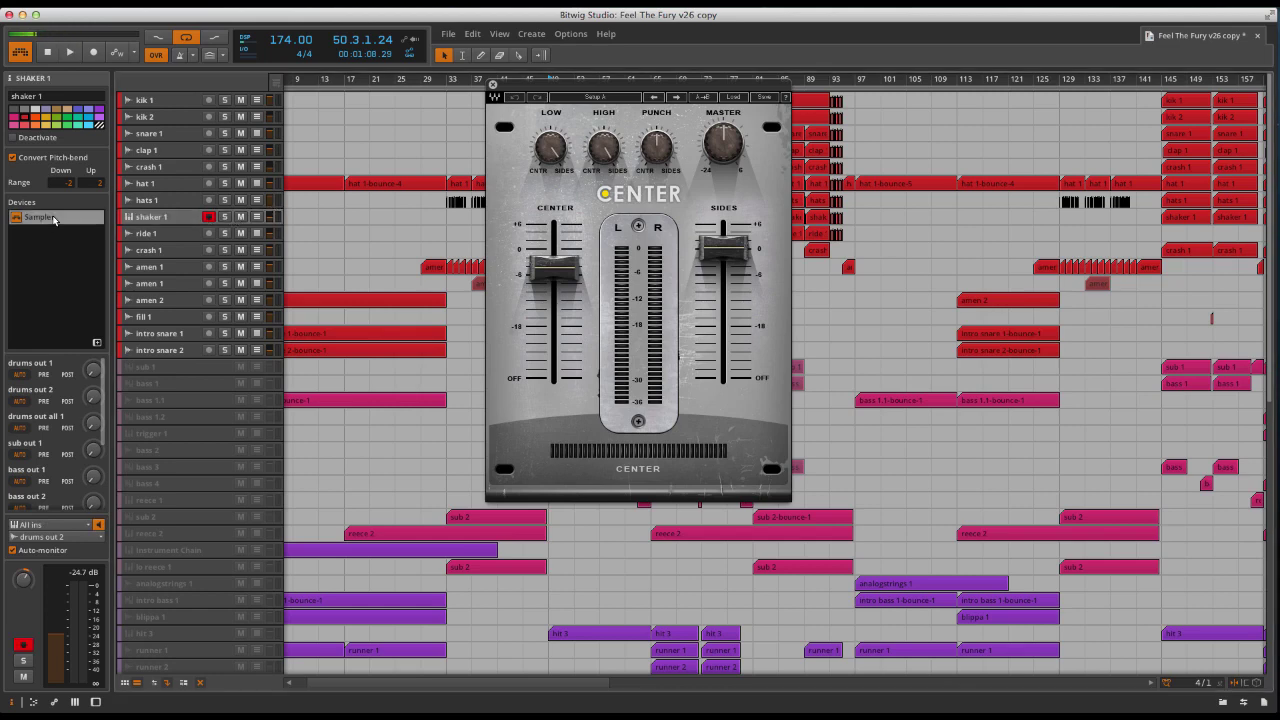
double_click(55, 219)
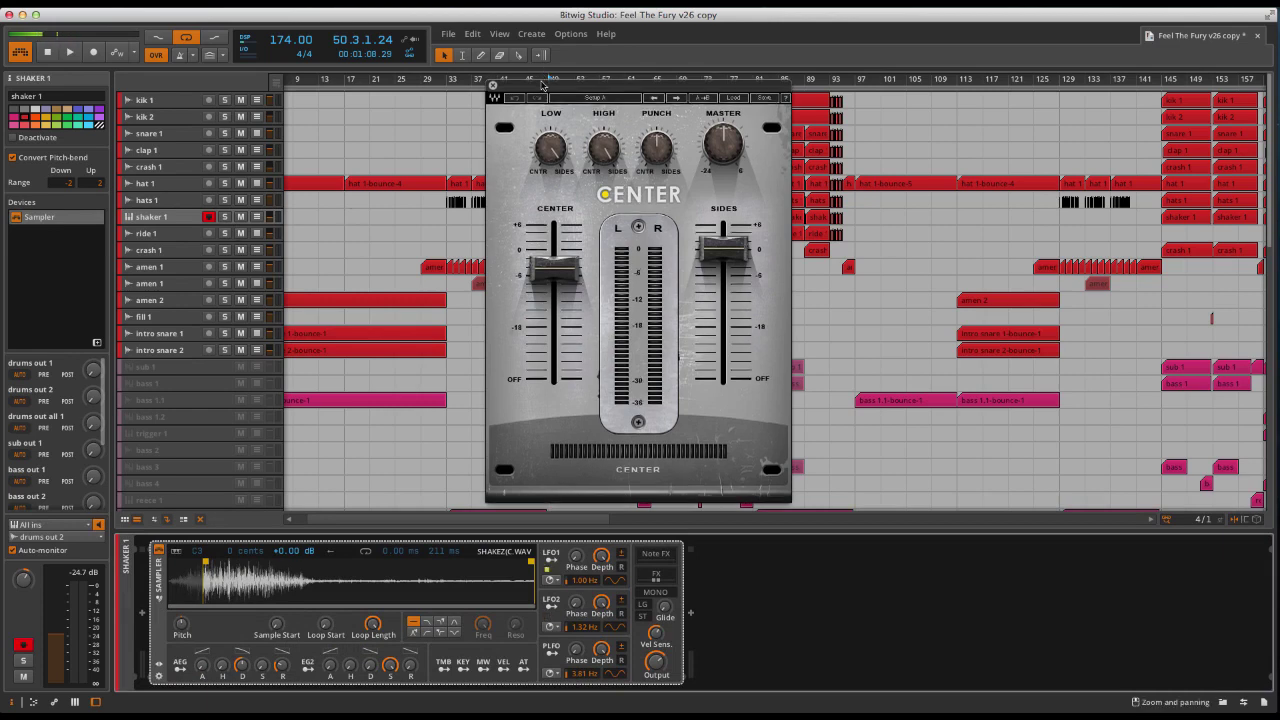
drag(543, 80, 938, 184)
double_click(576, 218)
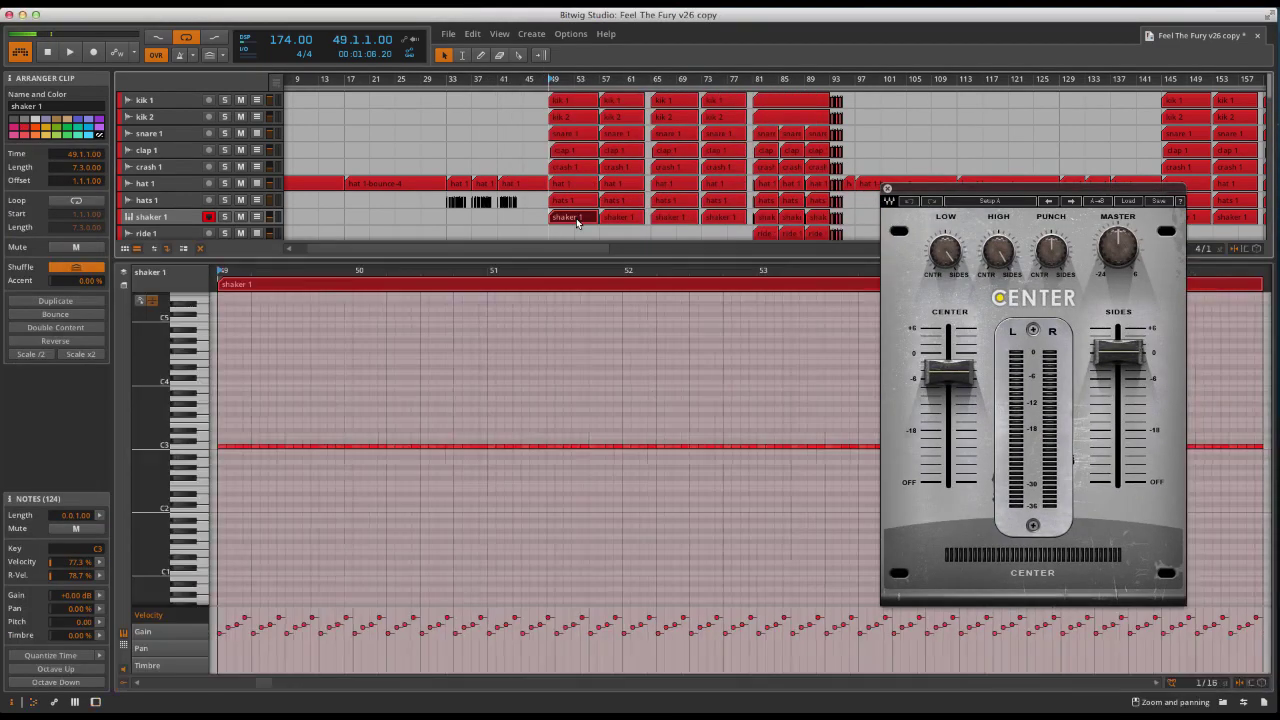
click(33, 702)
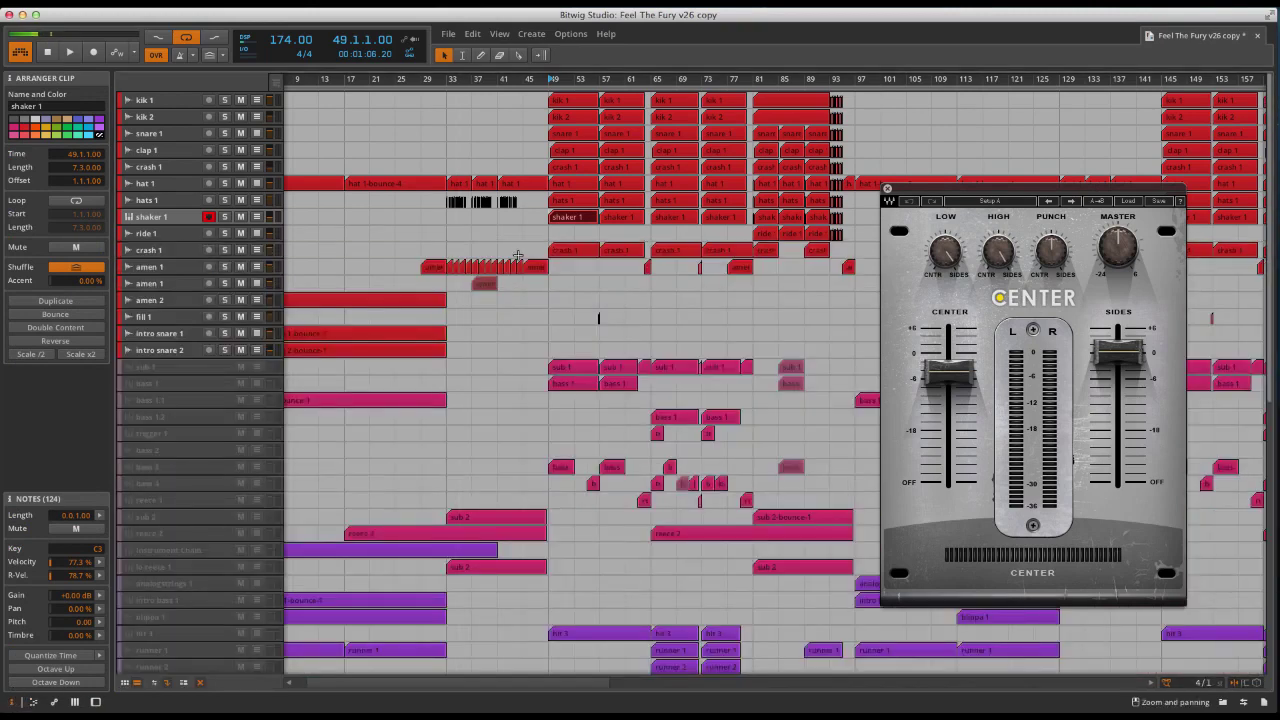
Audition the shaker 1 track in solo from bar 49, then stop playback and unsolo it
click(203, 220)
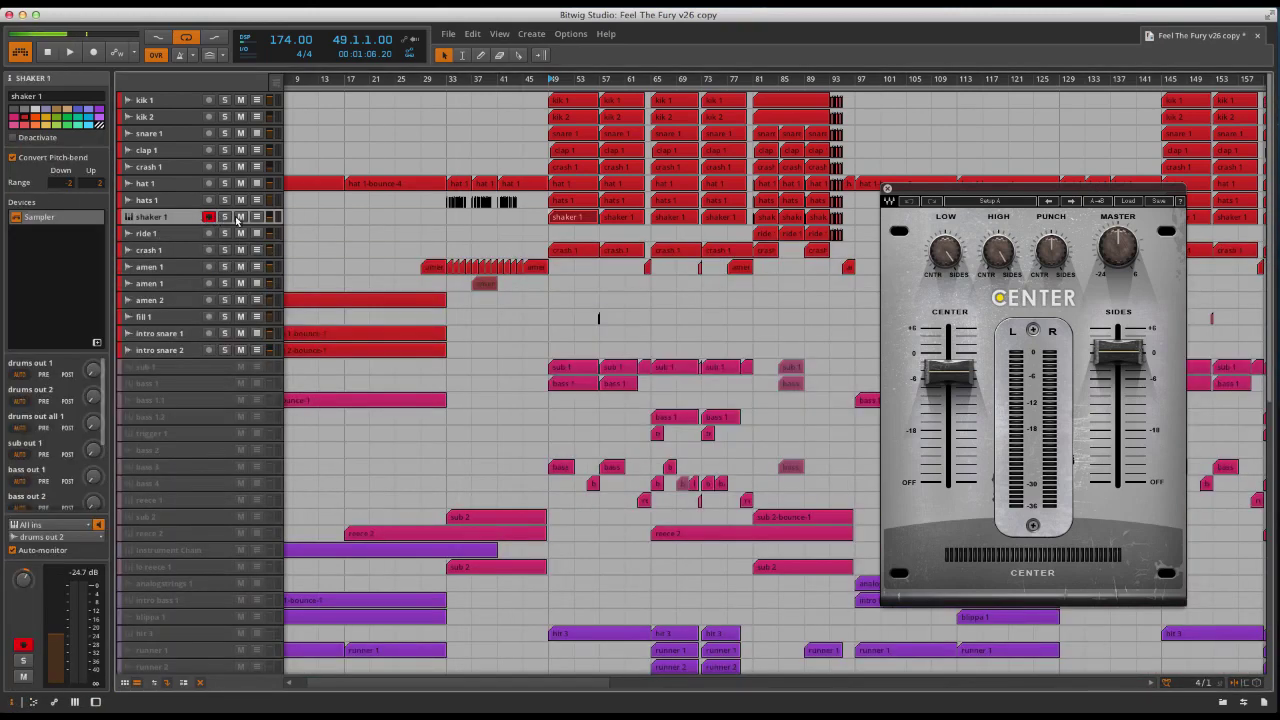
click(224, 217)
key(space)
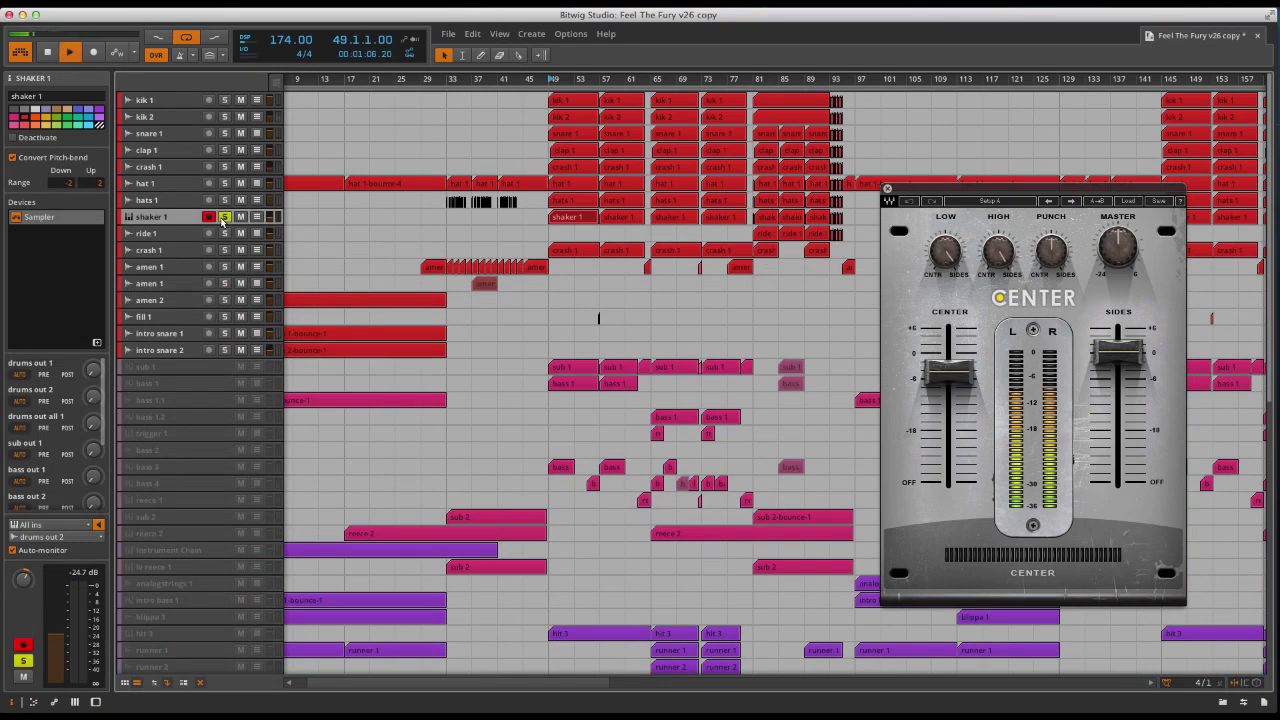
key(space)
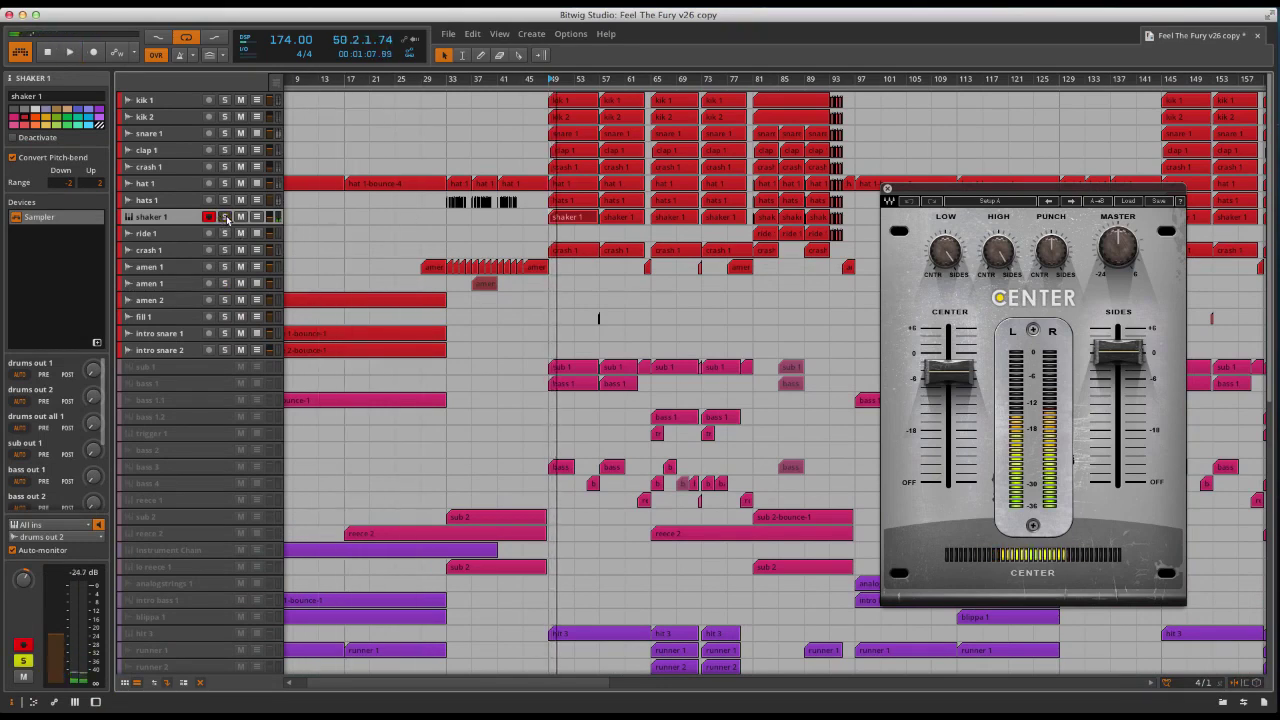
click(225, 217)
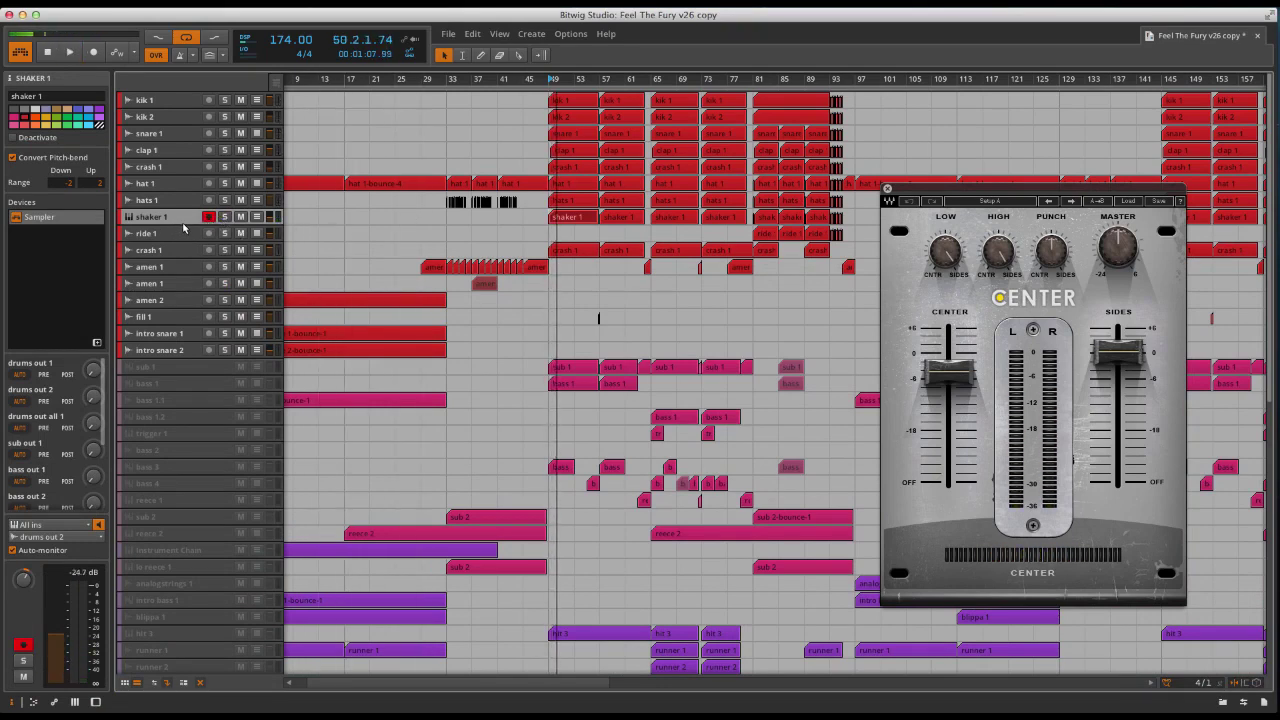
Audition the ride 1 track in solo from its clip at bar 81, then stop and unsolo it
click(183, 233)
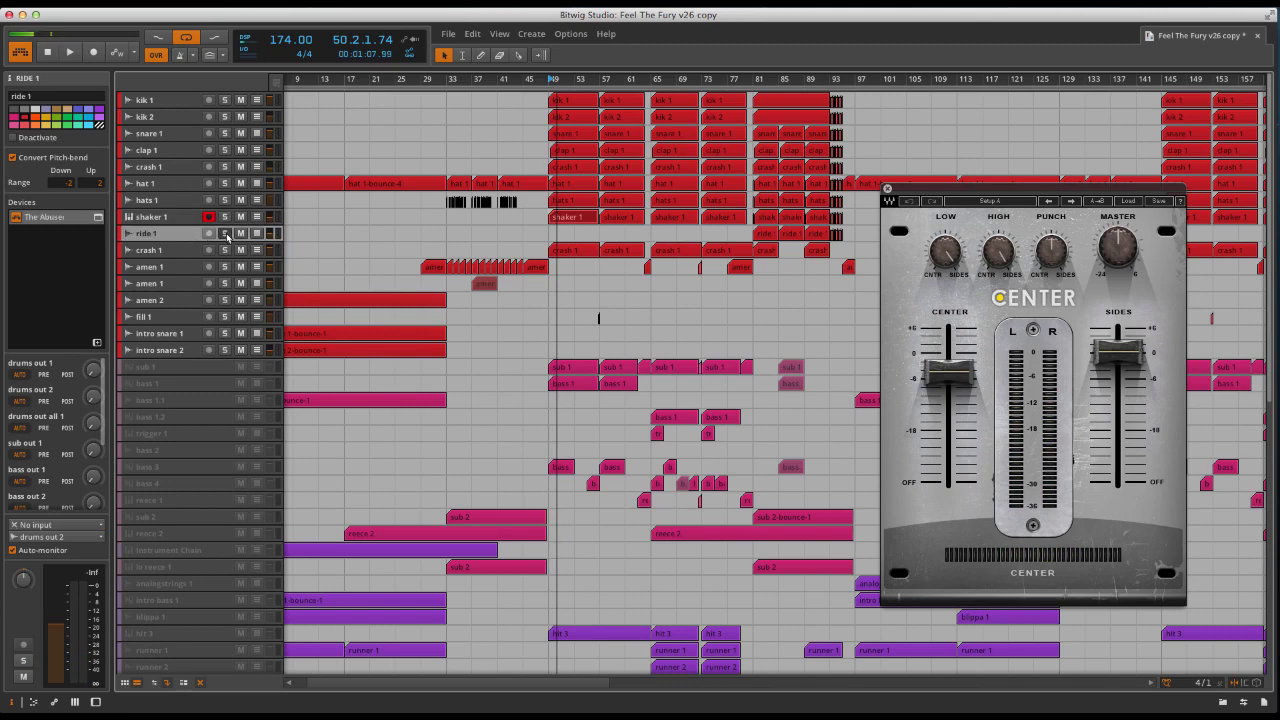
click(225, 233)
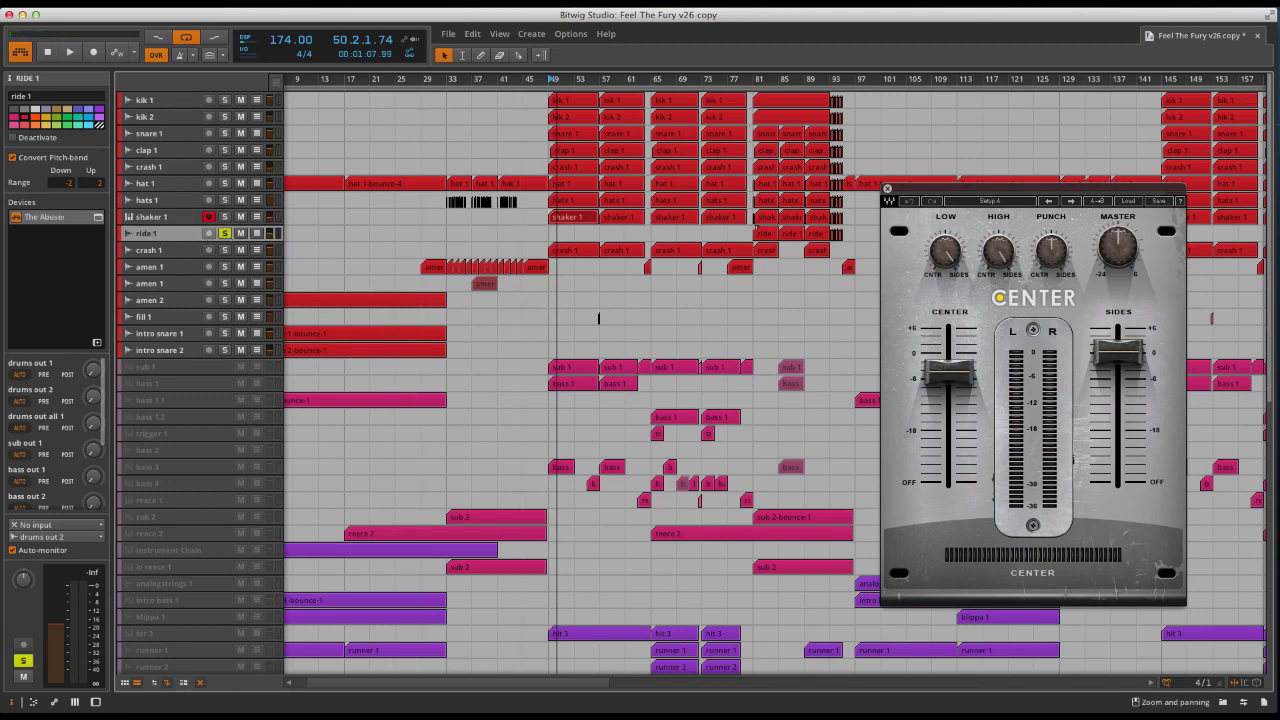
click(765, 233)
key(space)
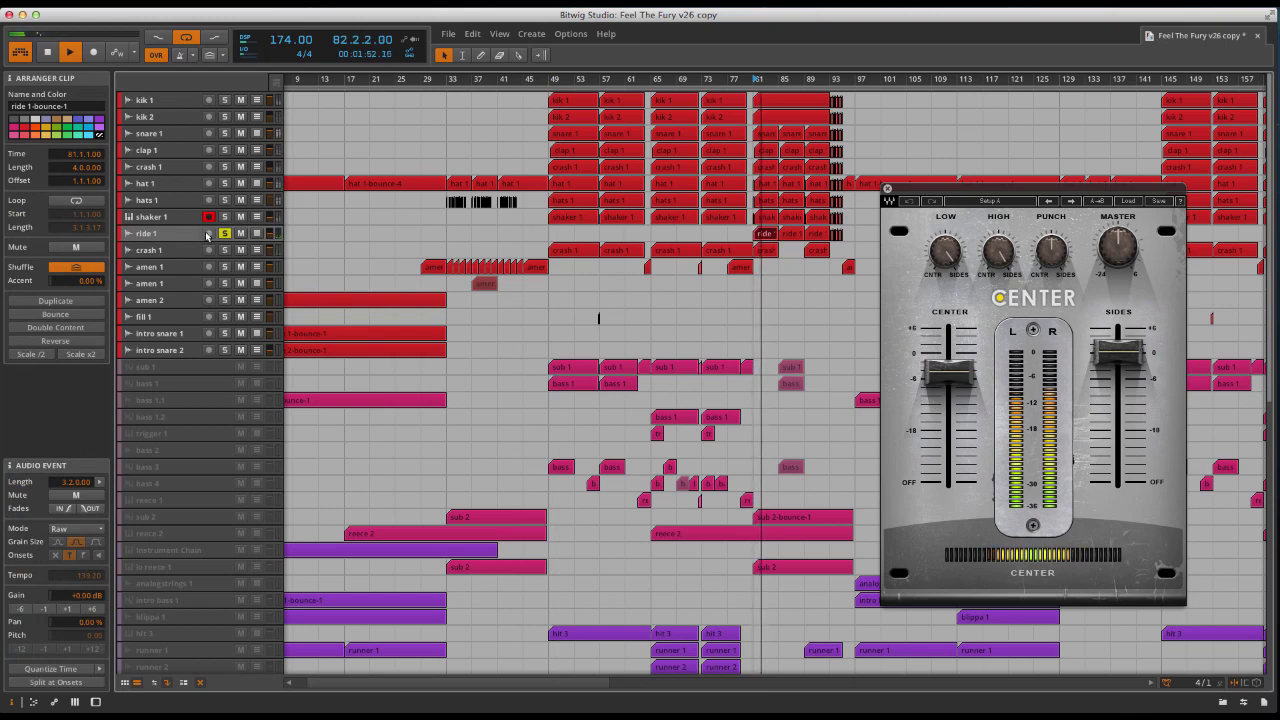
click(225, 233)
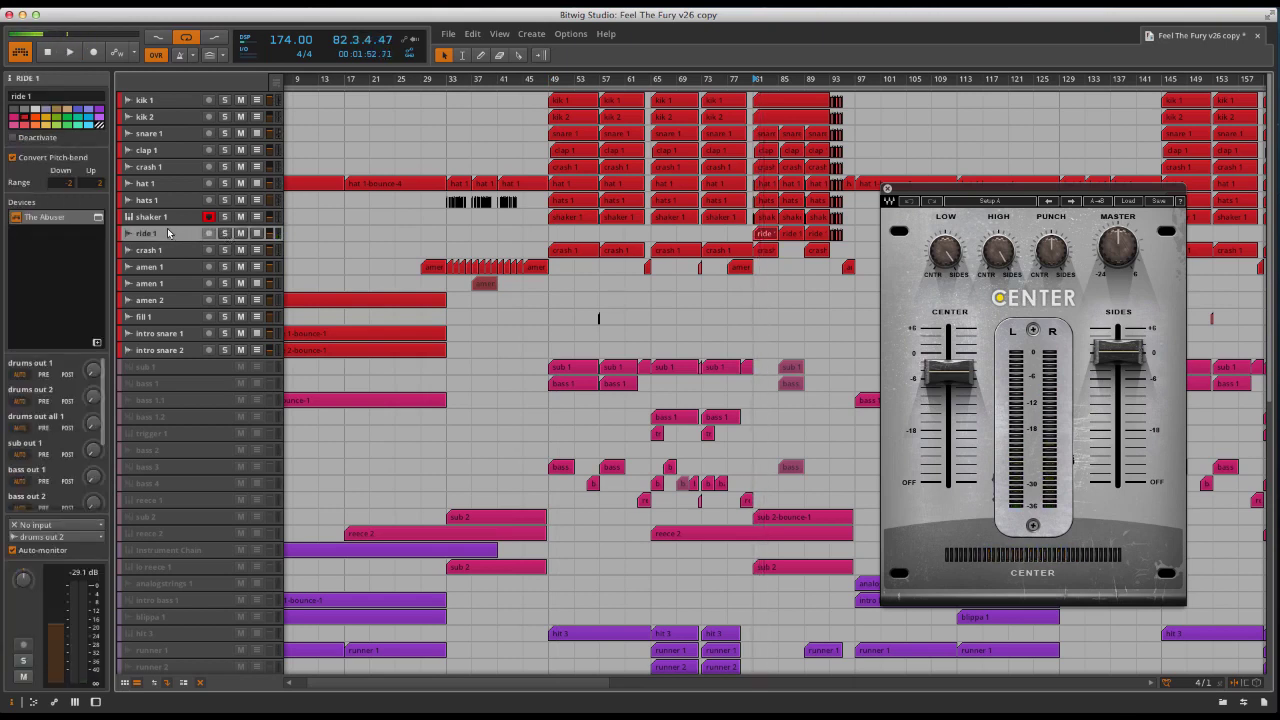
Inspect The Abuser on the ride 1 track, then close it and the Center plug-in window
click(98, 218)
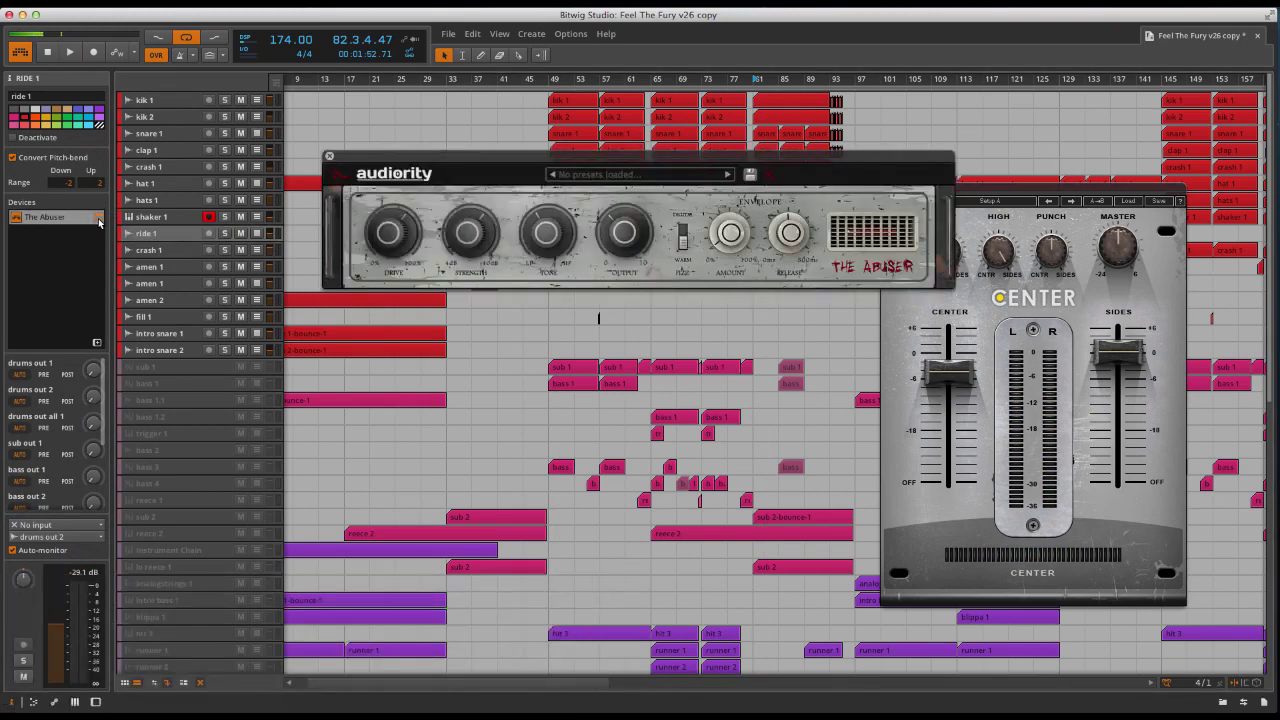
click(98, 218)
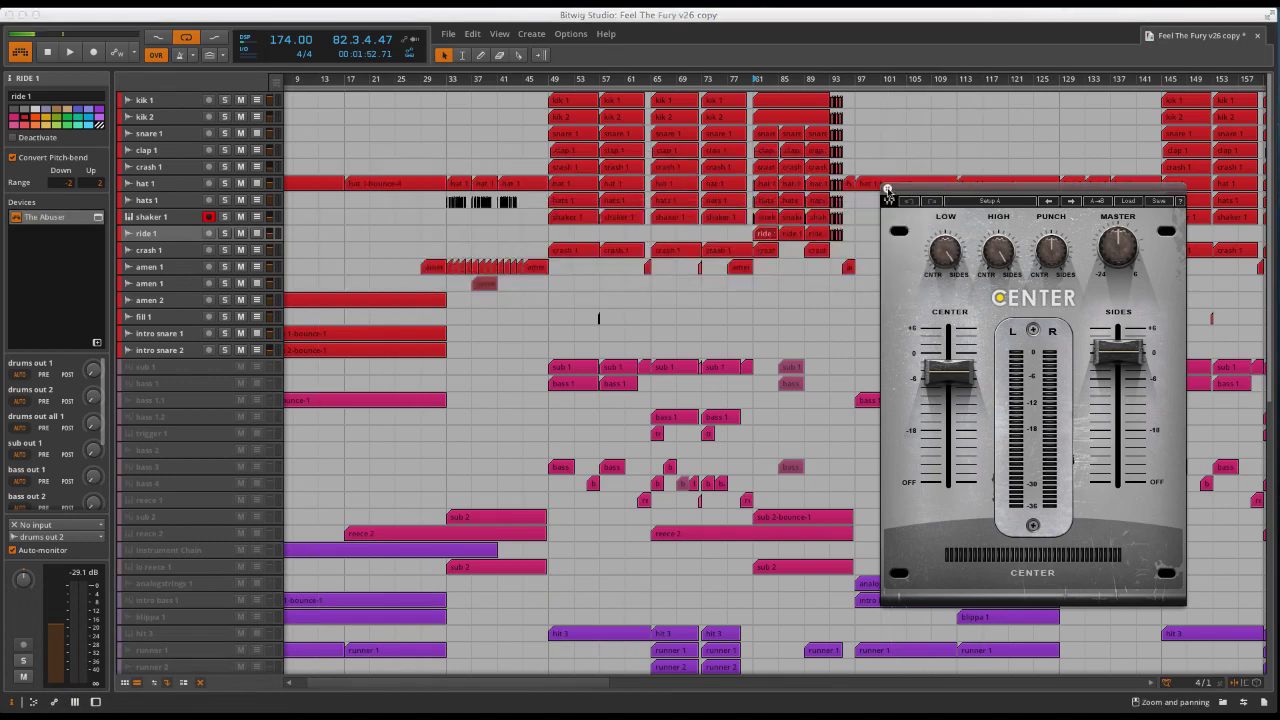
click(887, 190)
Audition the crash 1 track below ride 1 in solo from bar 49, then unsolo it and stop playback
click(186, 250)
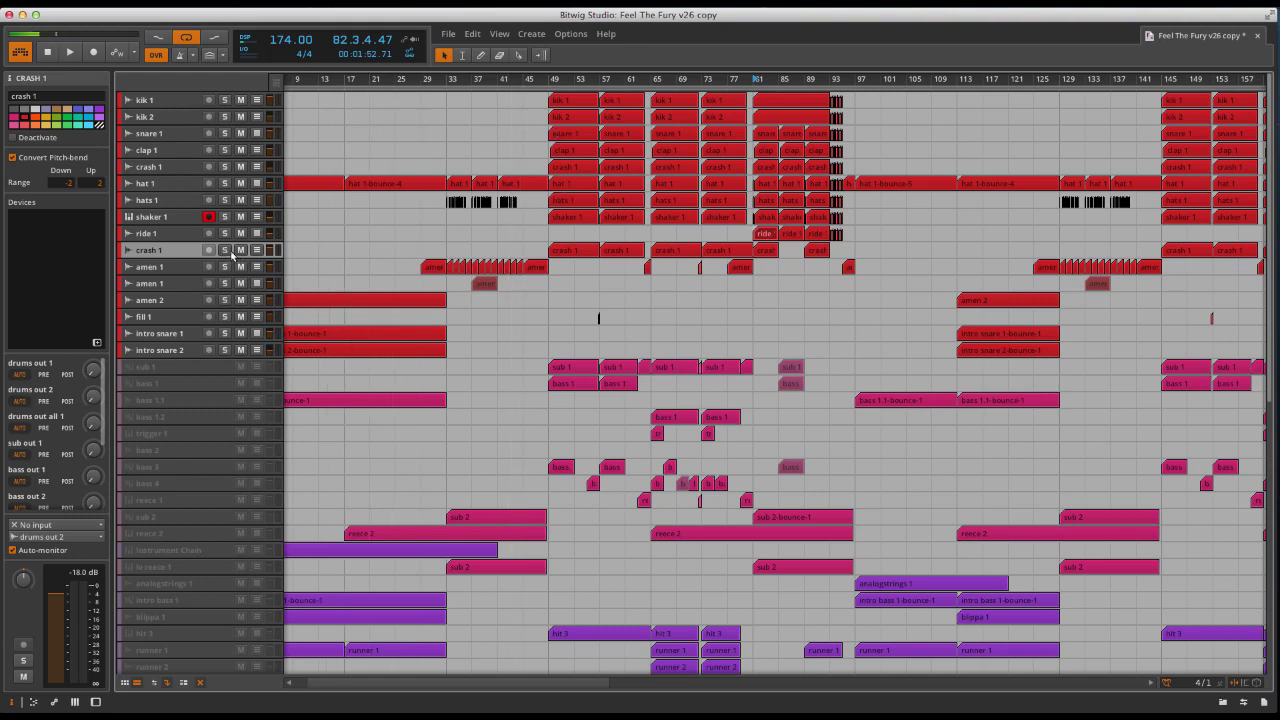
click(560, 78)
key(space)
click(224, 250)
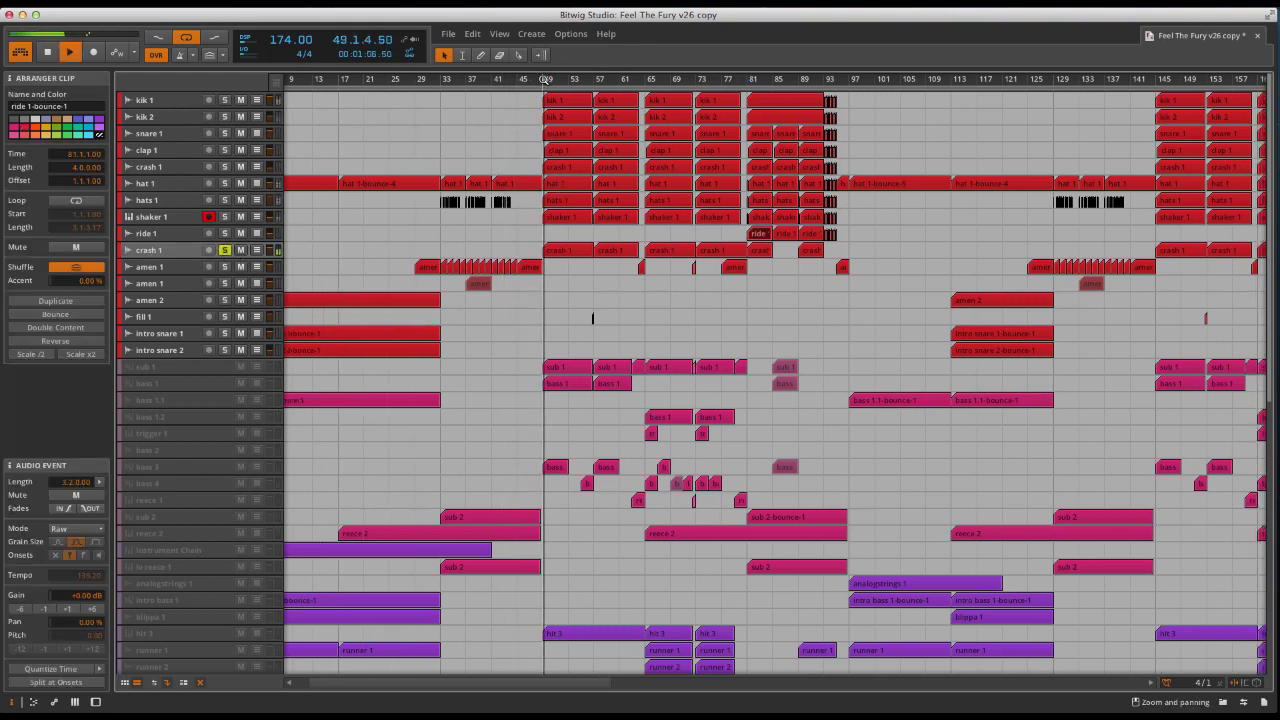
click(224, 250)
key(space)
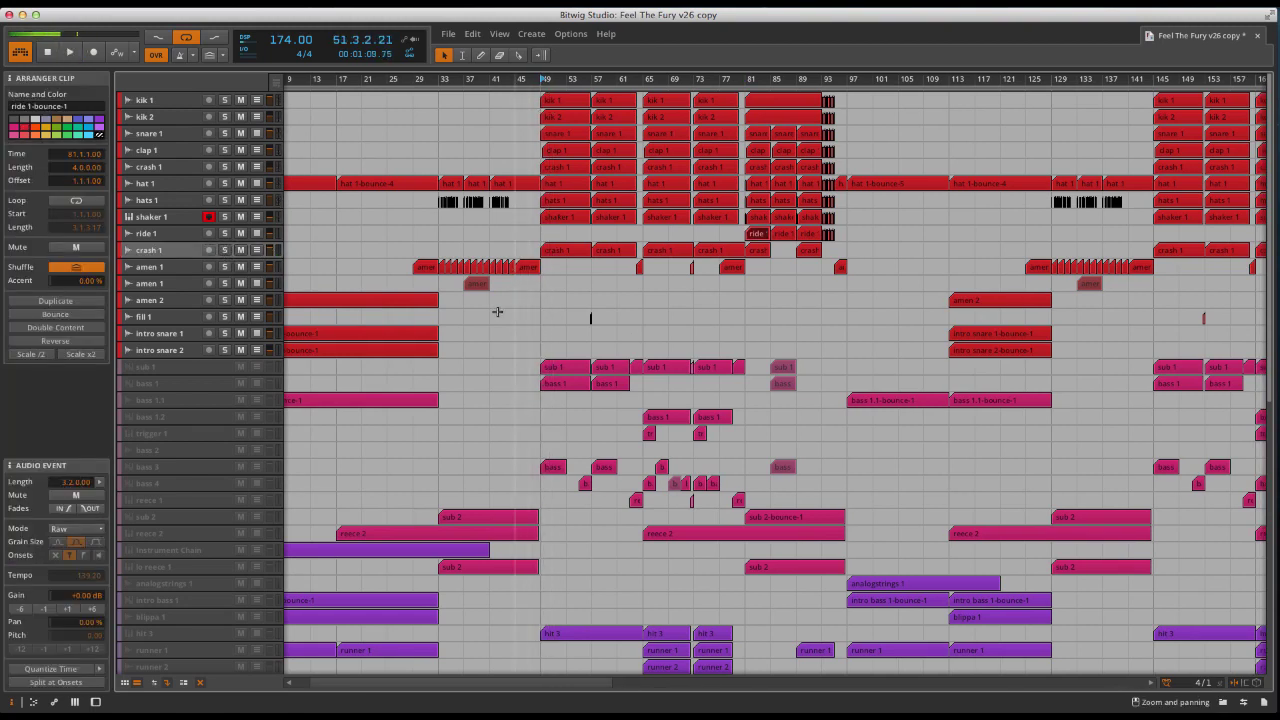
Check the output routing of kik 1, then compare the devices and routing of drums out 1, drums out 2 and drums out all 1
click(165, 100)
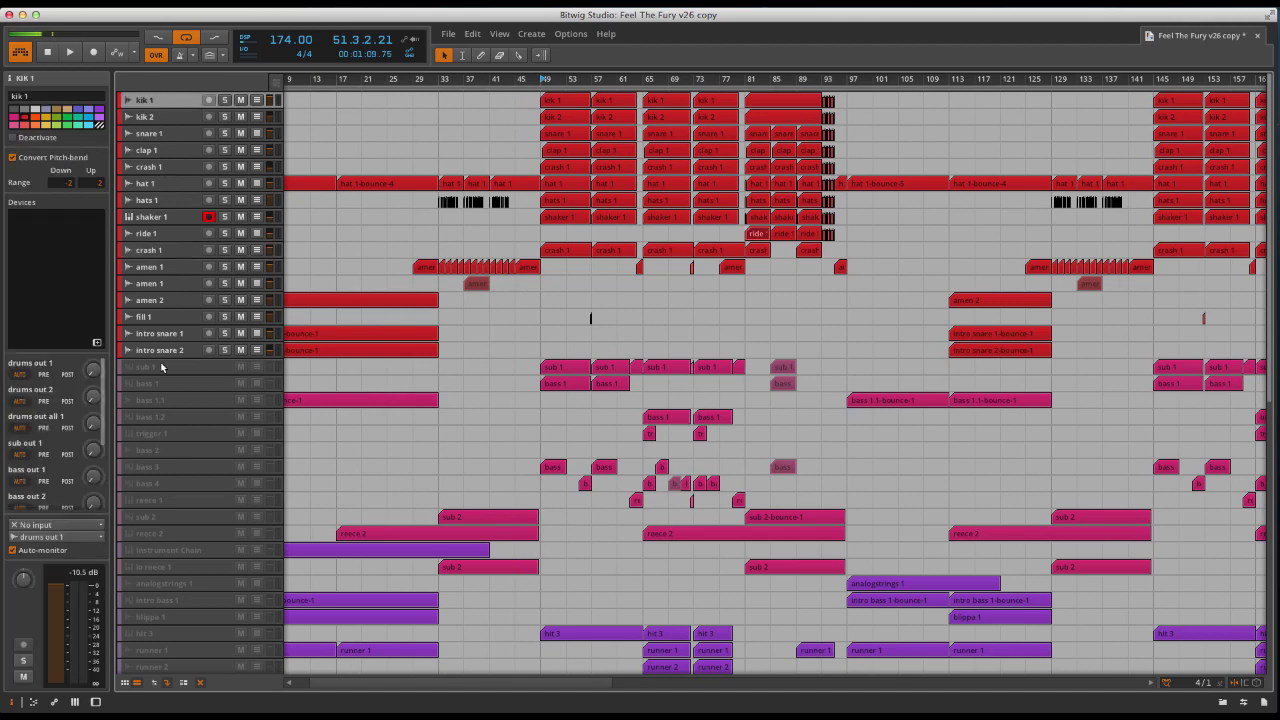
scroll(171, 362, down, 10)
scroll(181, 367, down, 2)
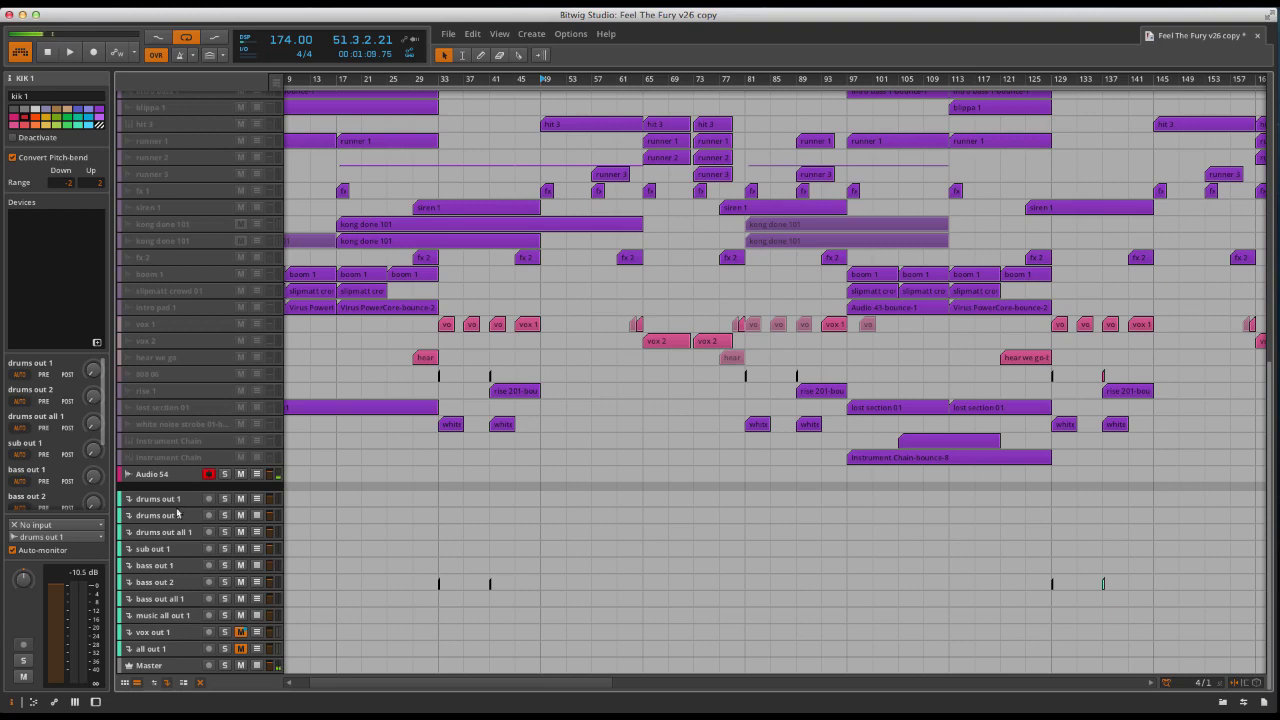
click(180, 499)
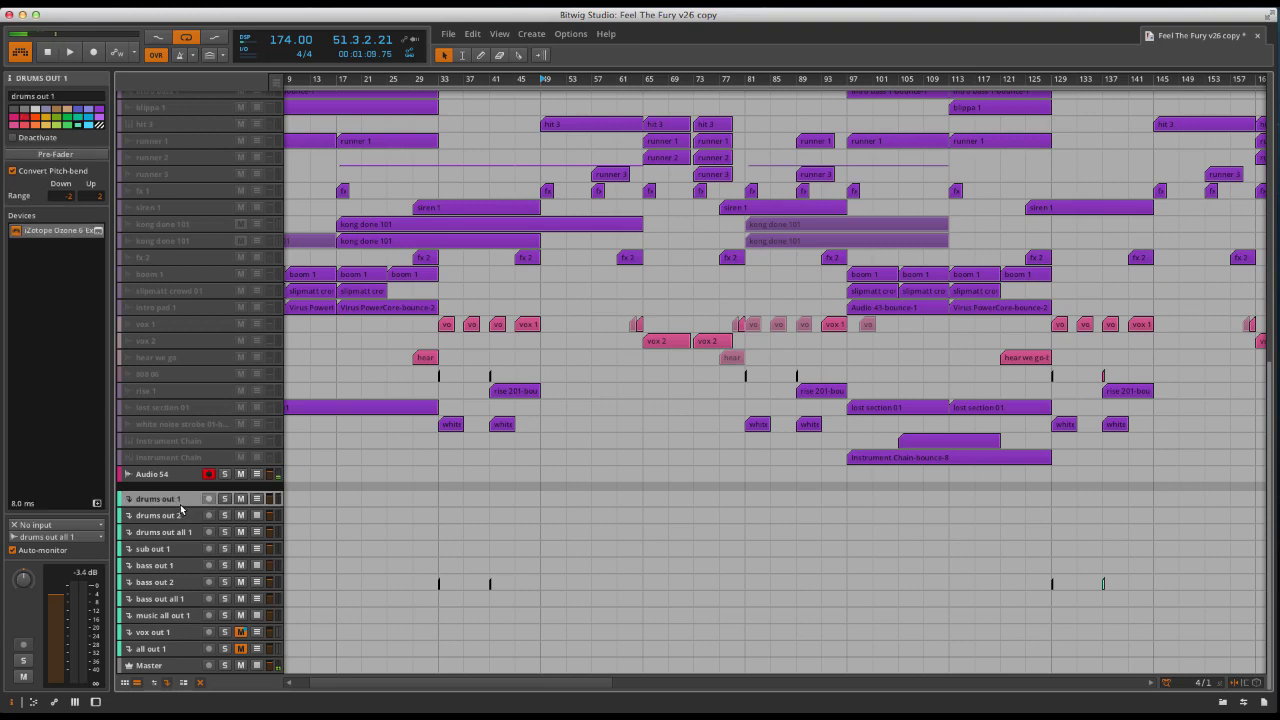
click(180, 513)
click(180, 503)
click(181, 519)
click(177, 533)
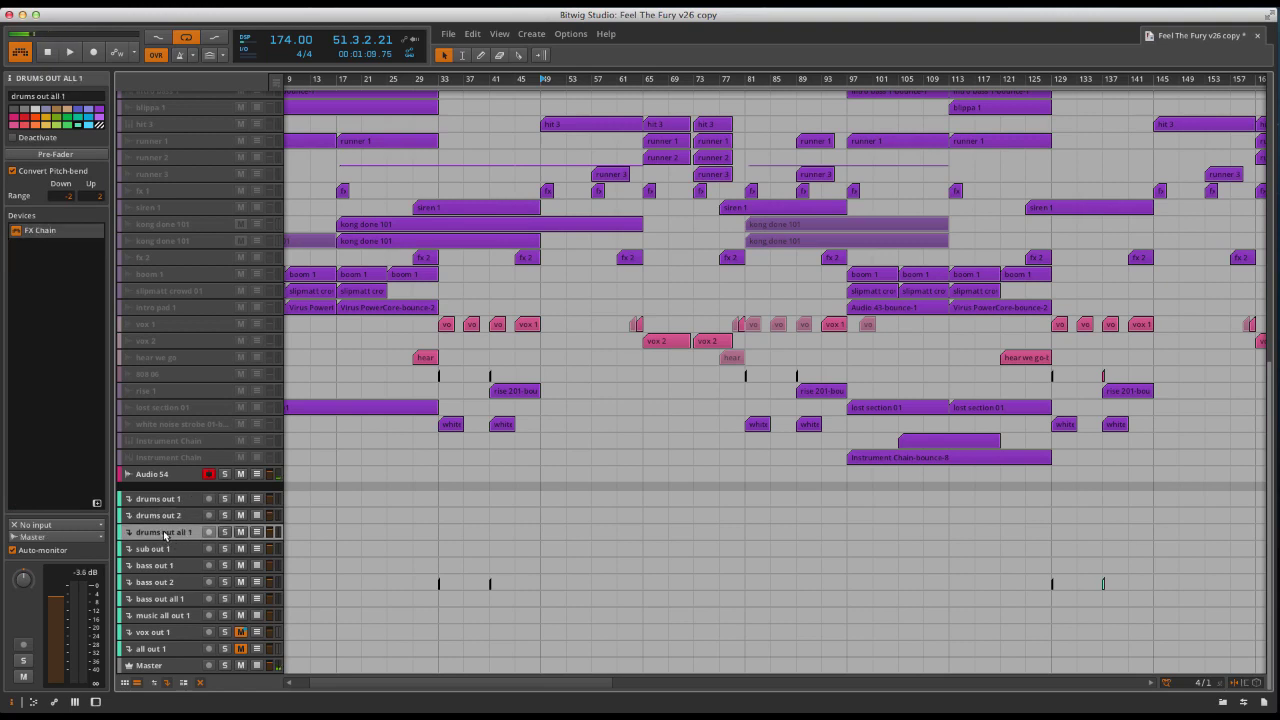
click(169, 505)
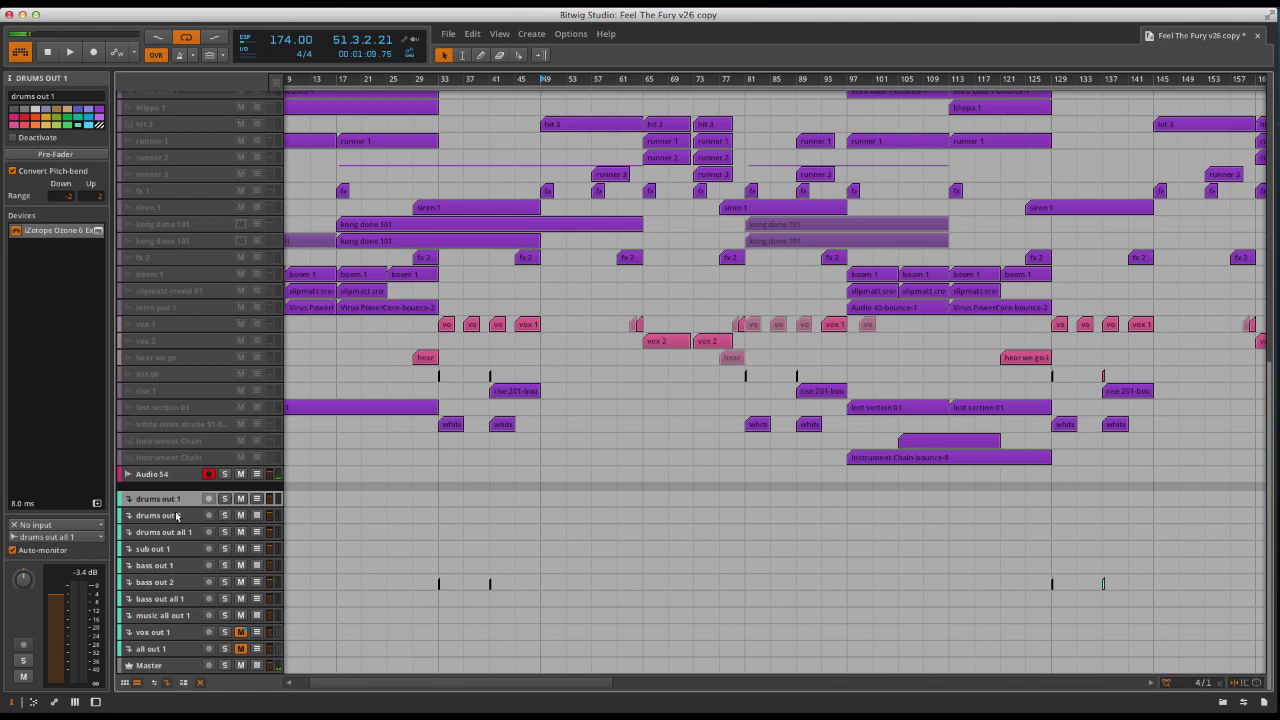
click(176, 516)
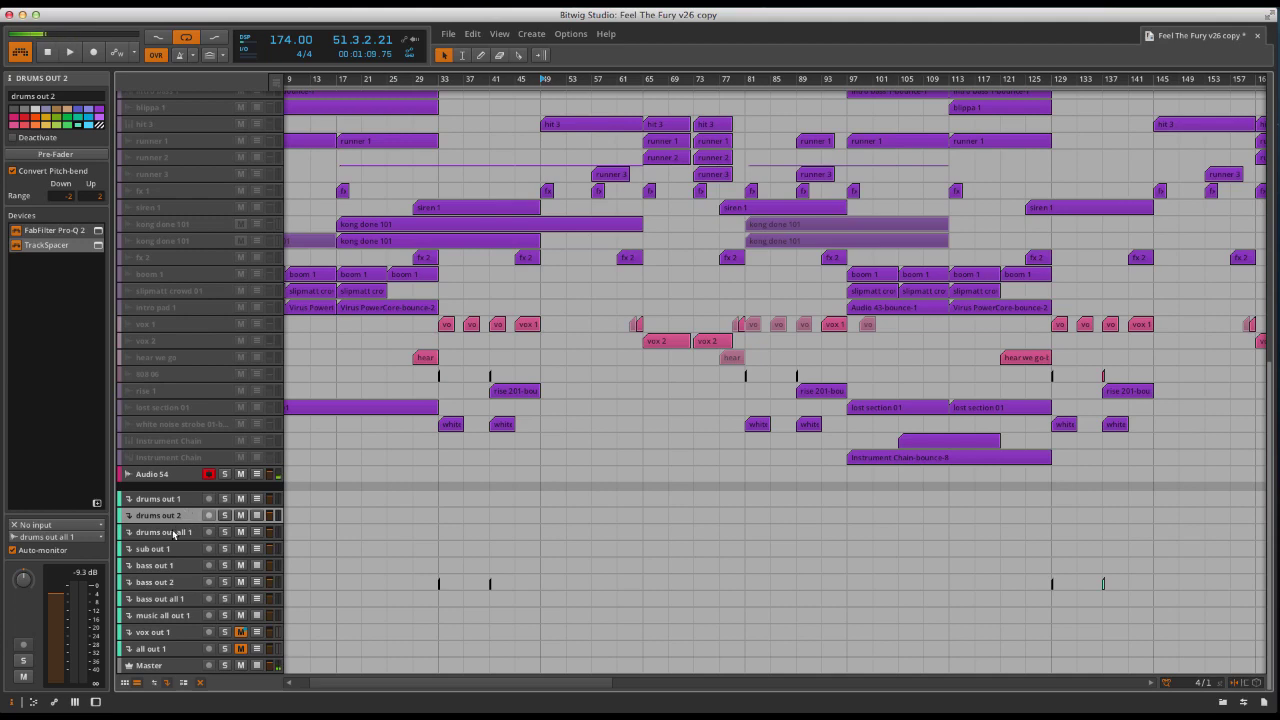
Check the output routing of drums out all 1, then of the kik 1, kik 2, snare 1 and clap 1 tracks
click(173, 533)
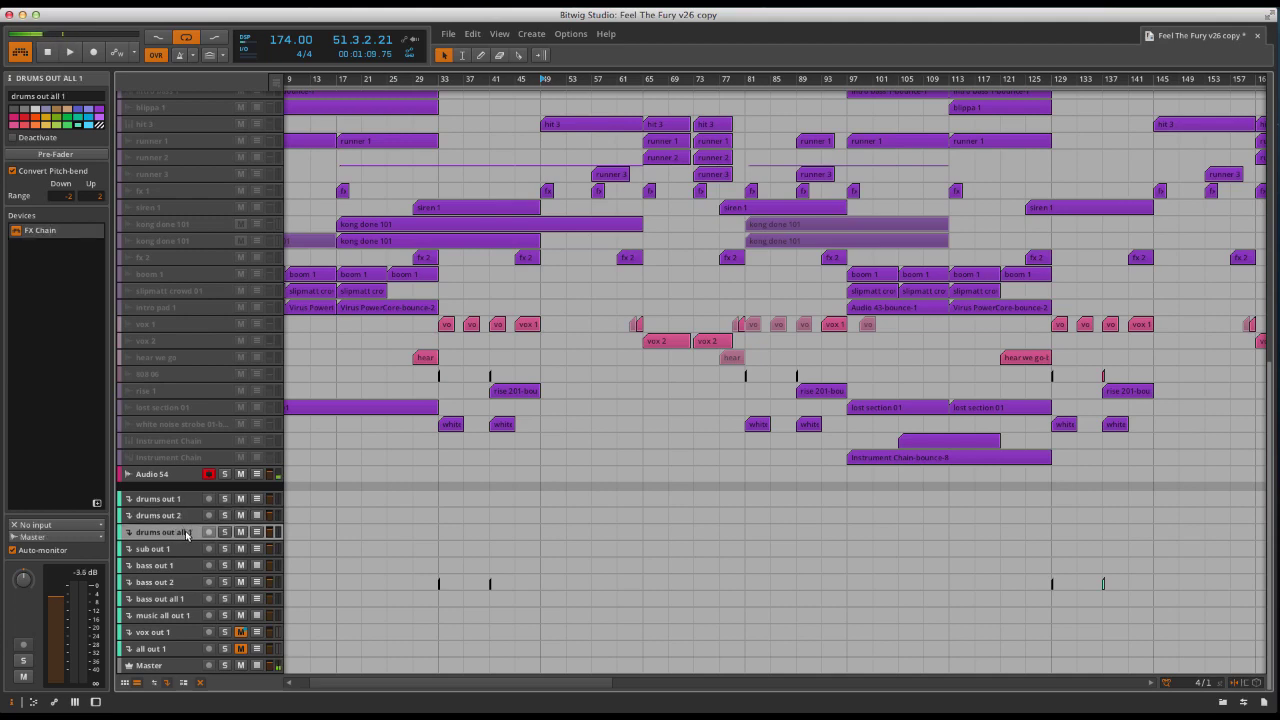
scroll(188, 535, up, 10)
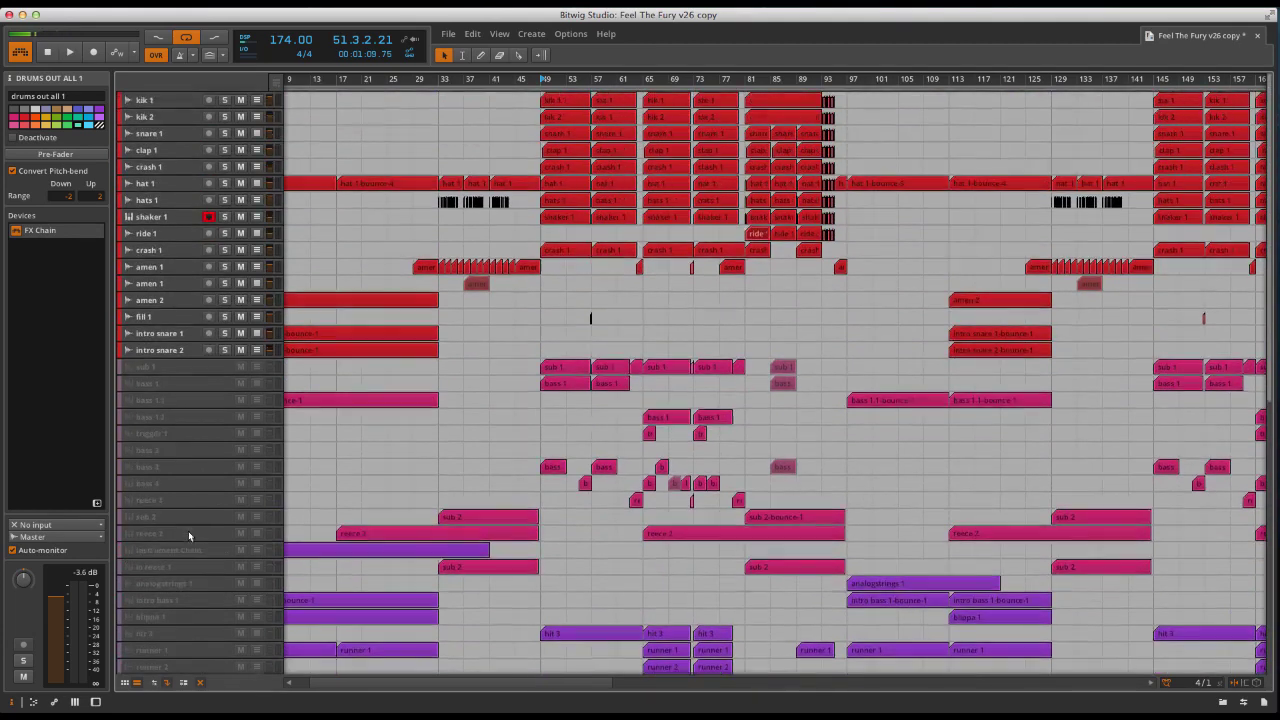
click(178, 100)
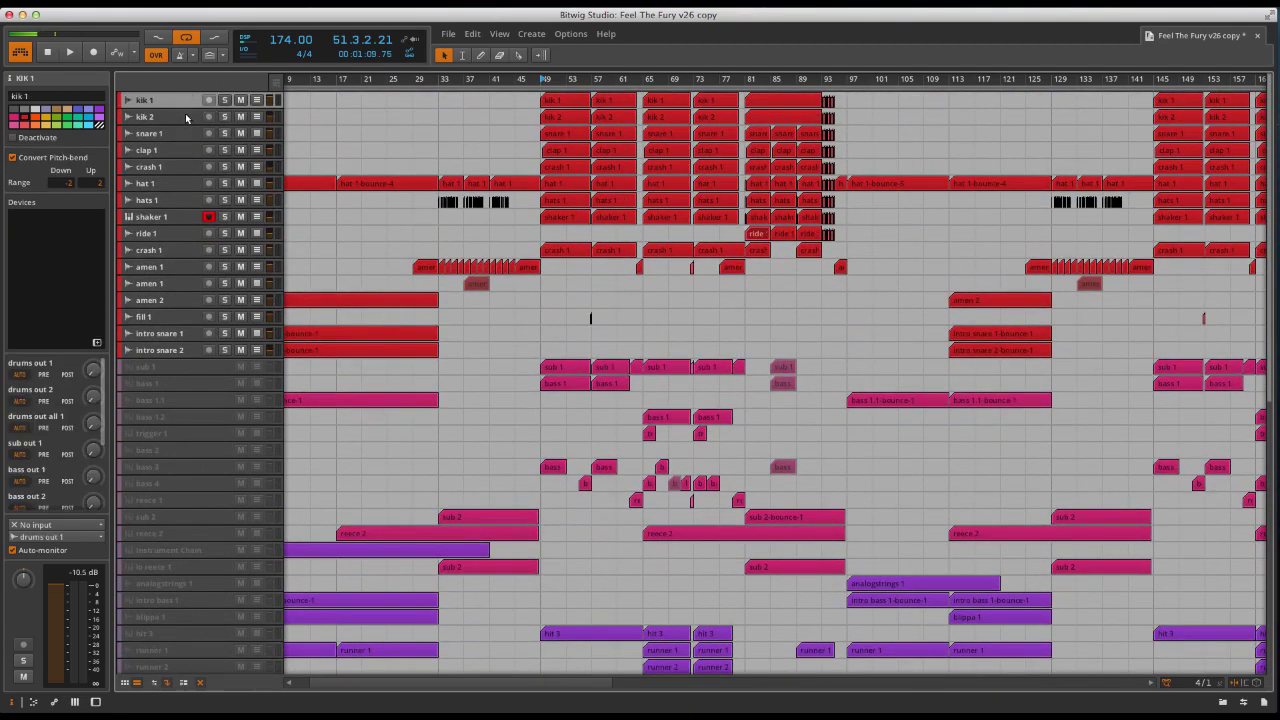
click(185, 117)
click(188, 101)
click(180, 137)
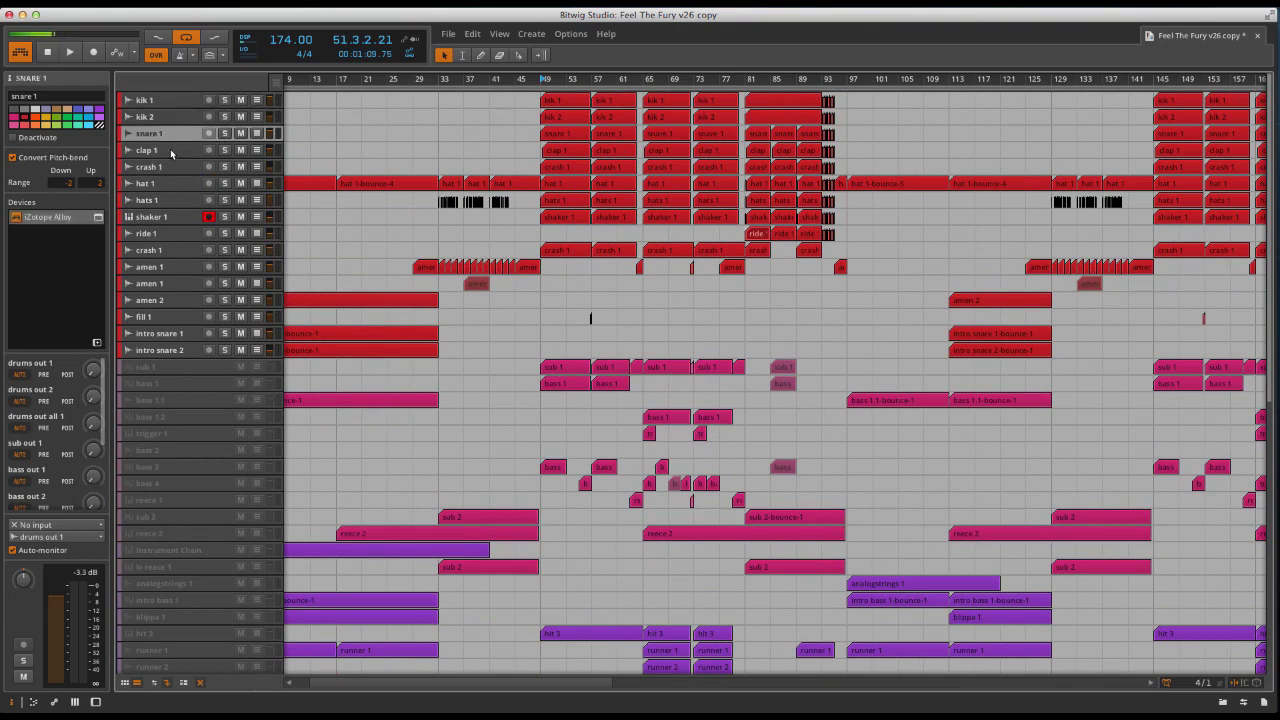
click(171, 151)
Check the output routing of both crash 1 tracks, hat 1, hats 1, shaker 1 and ride 1, then recheck clap 1
click(173, 168)
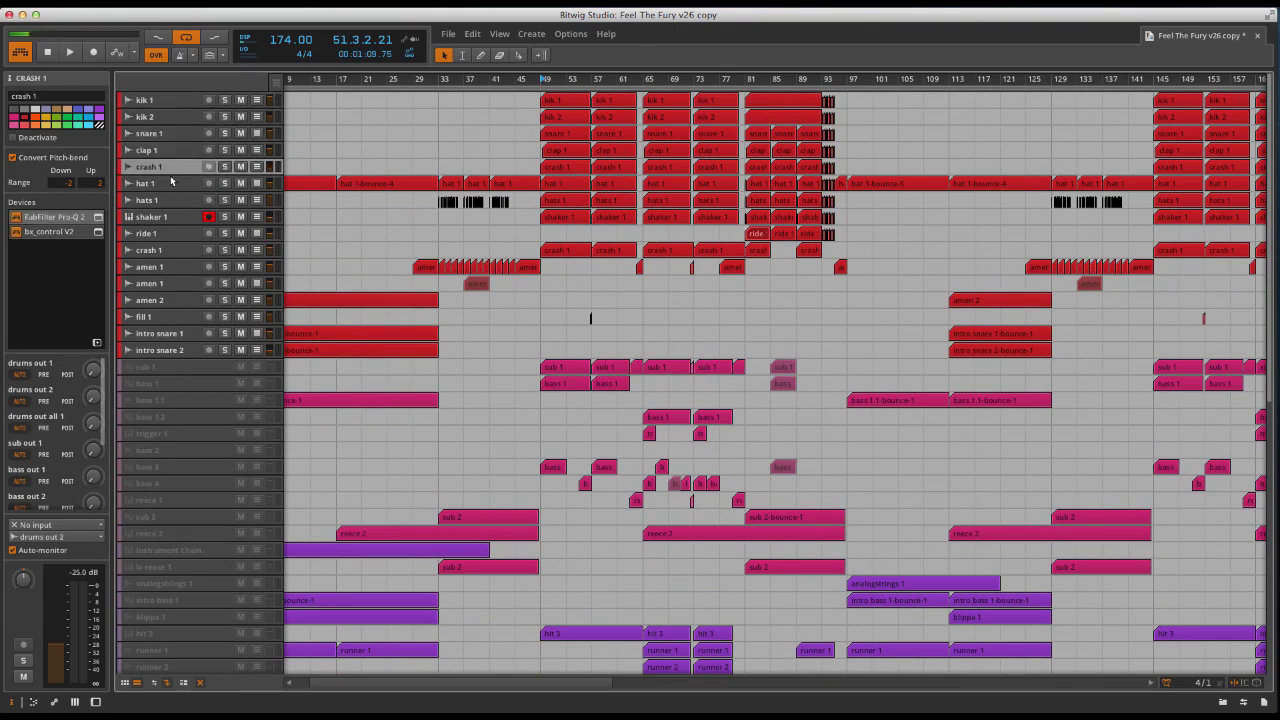
click(167, 185)
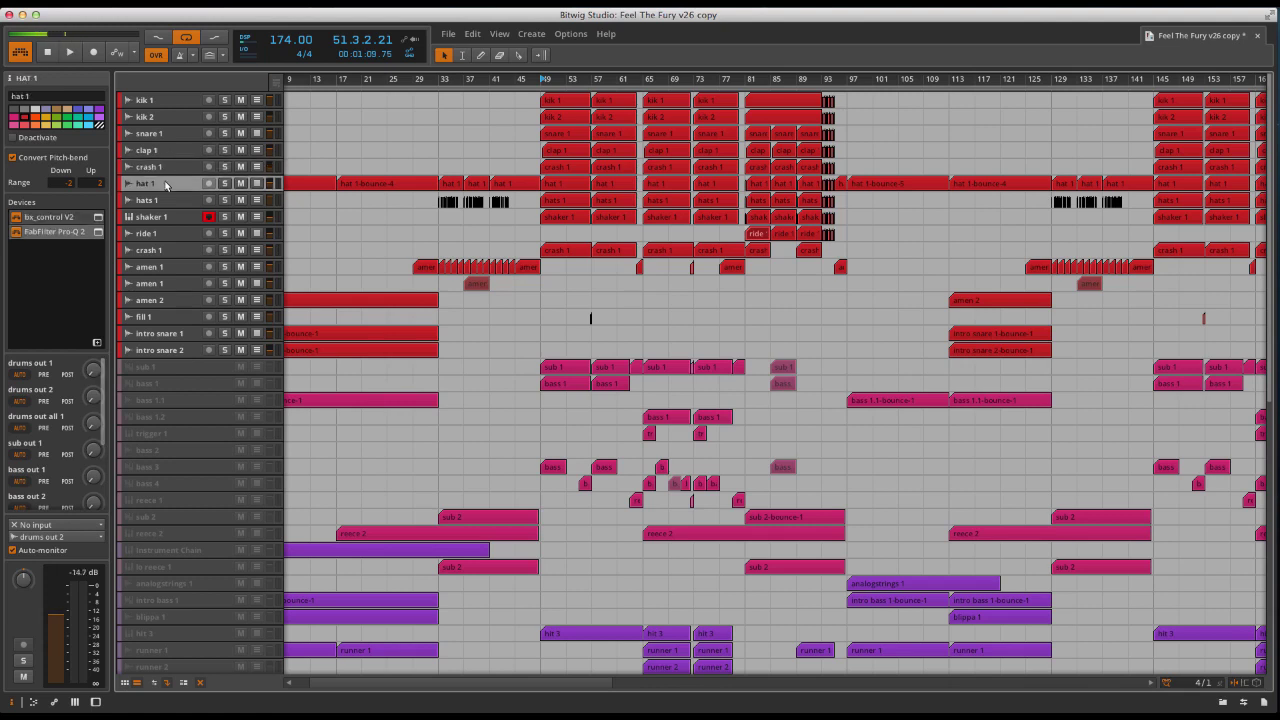
click(167, 203)
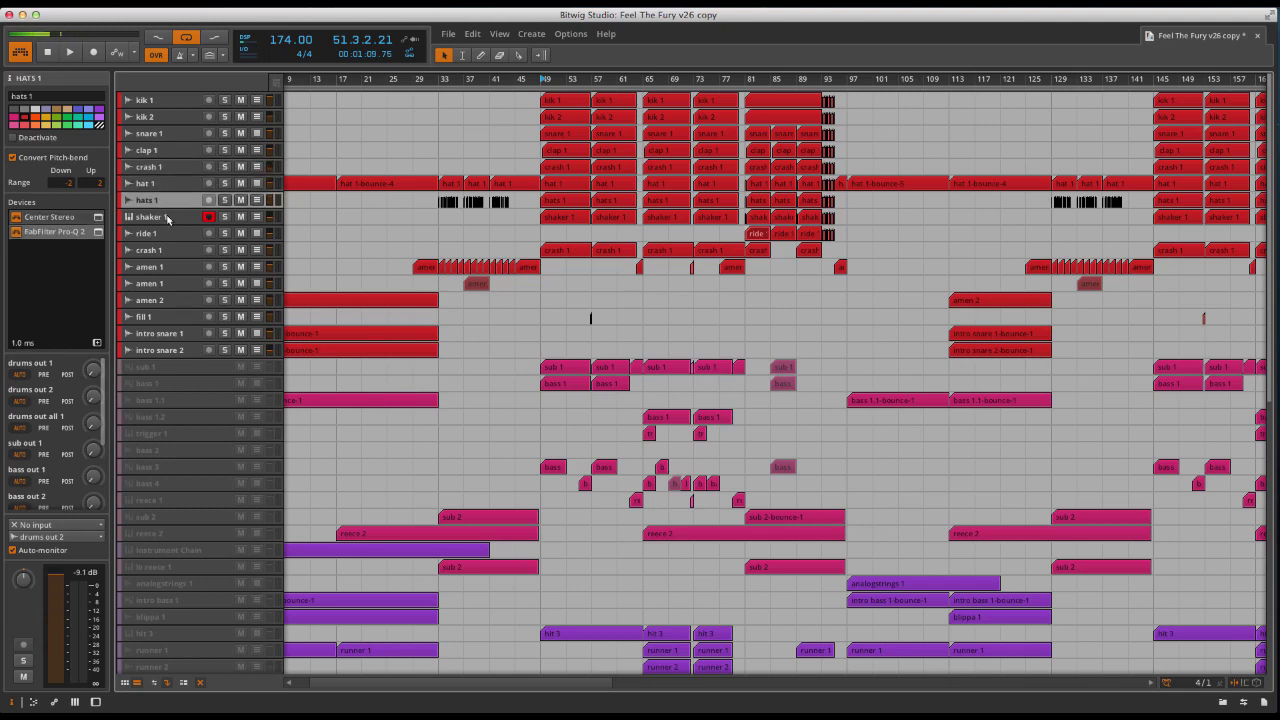
click(152, 220)
click(161, 238)
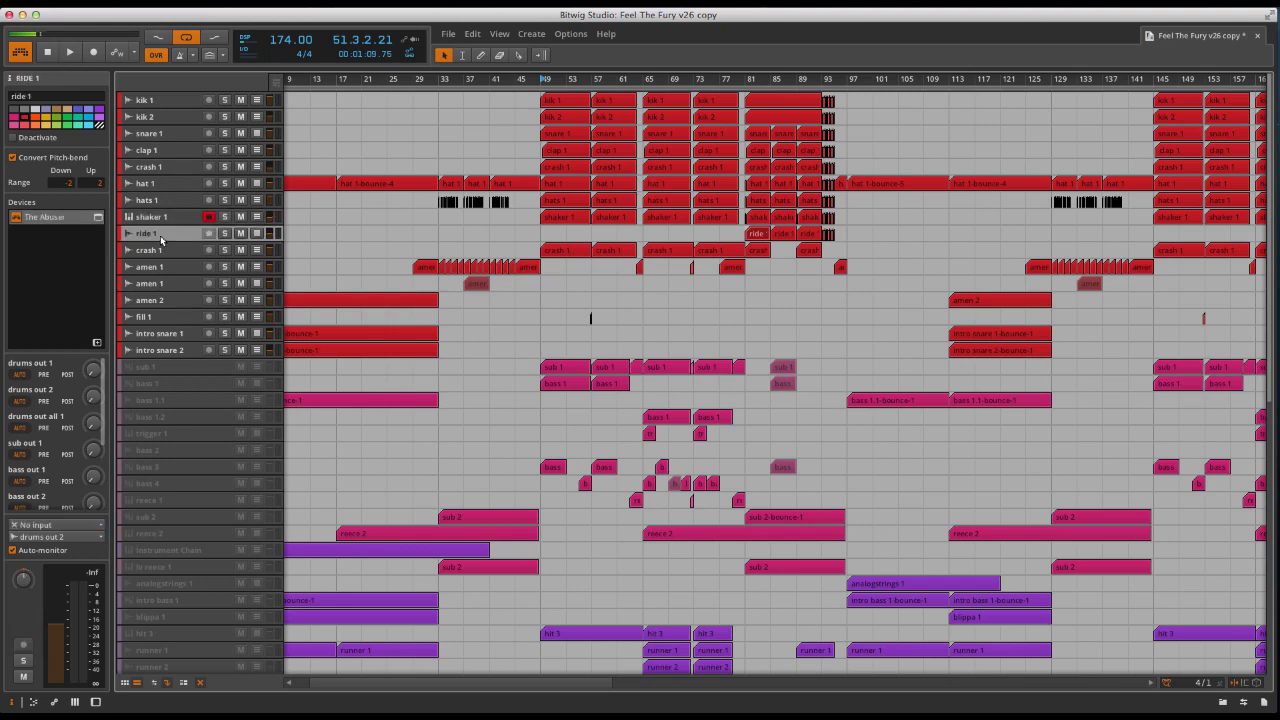
click(165, 251)
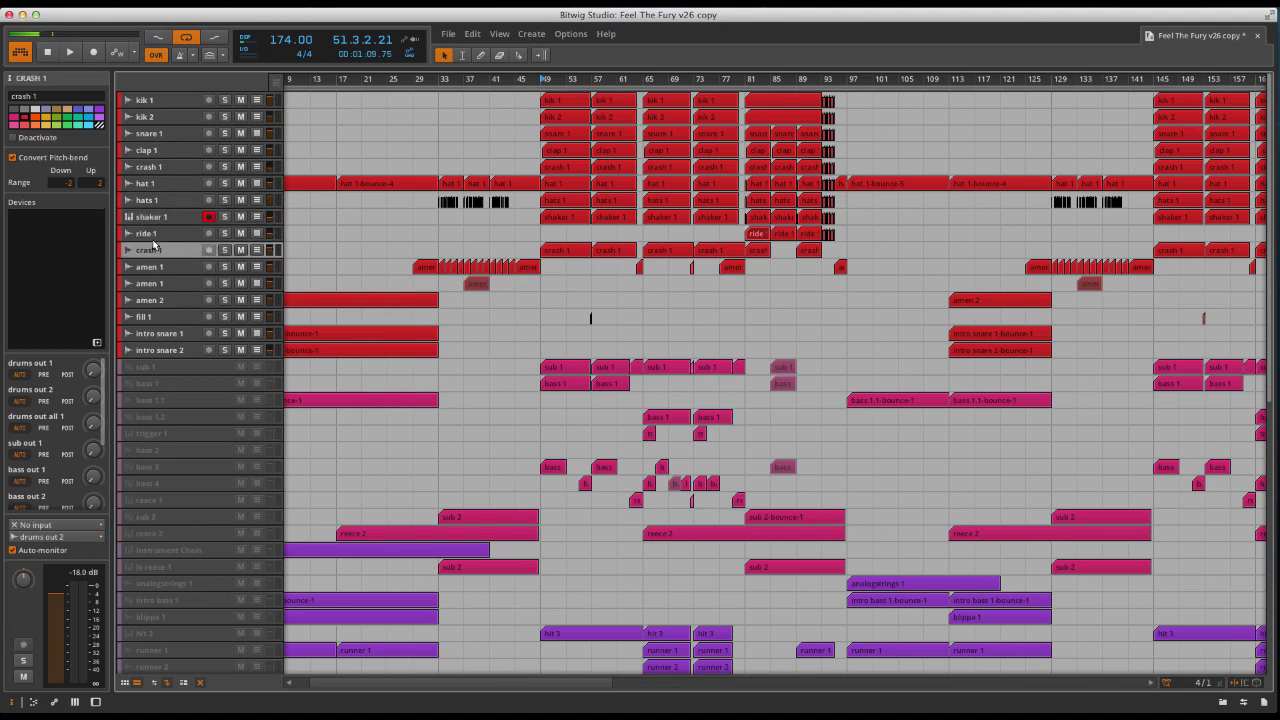
click(171, 152)
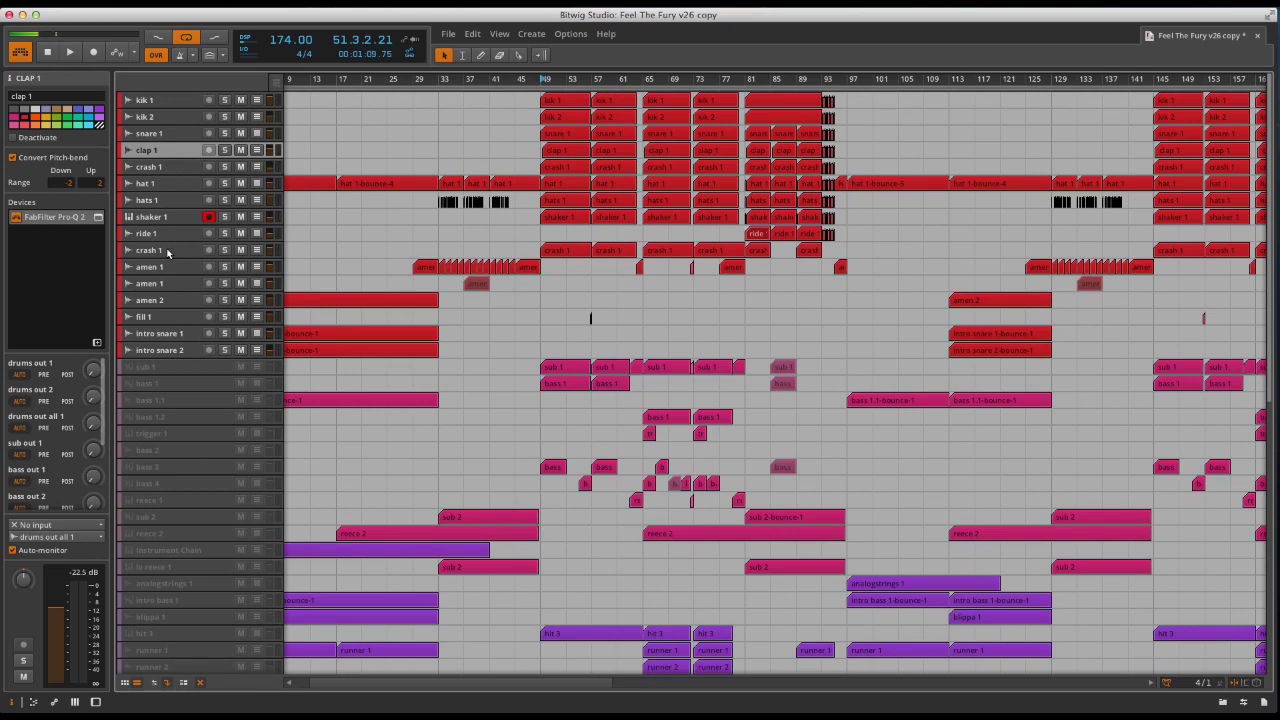
Inspect the iZotope Ozone 6 Exciter on drums out 1, then close its window
scroll(183, 297, down, 10)
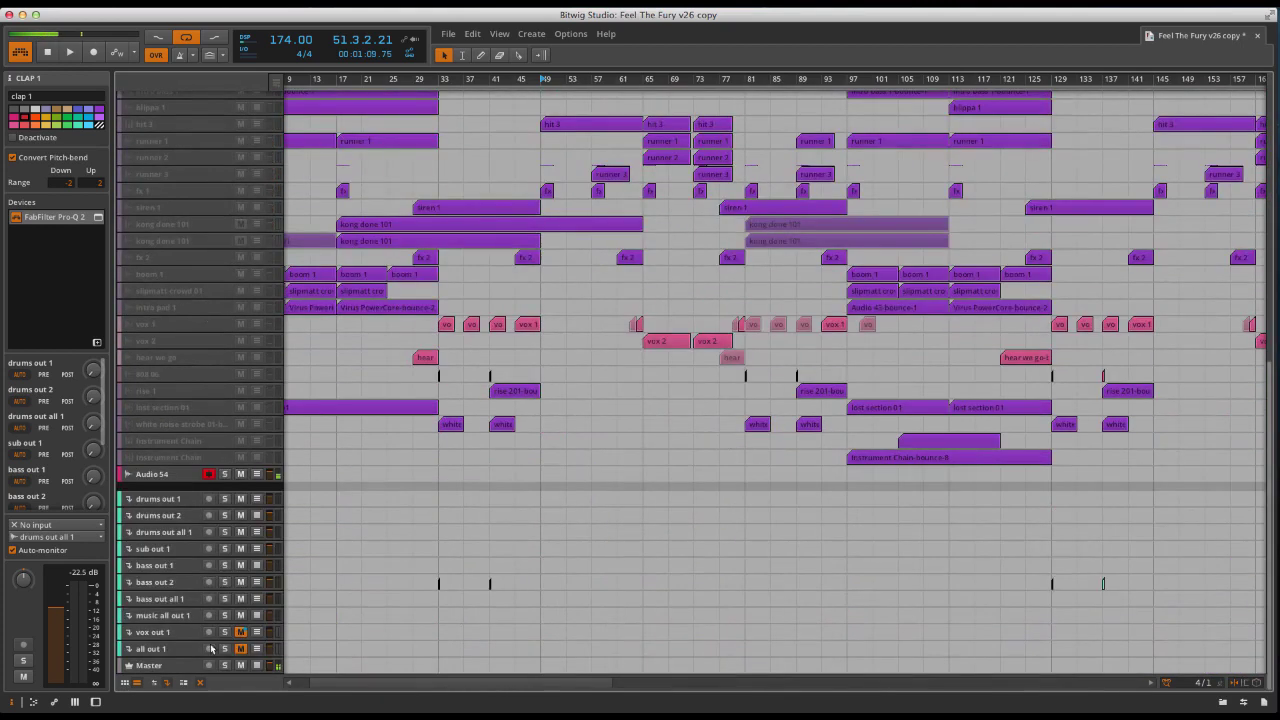
click(167, 502)
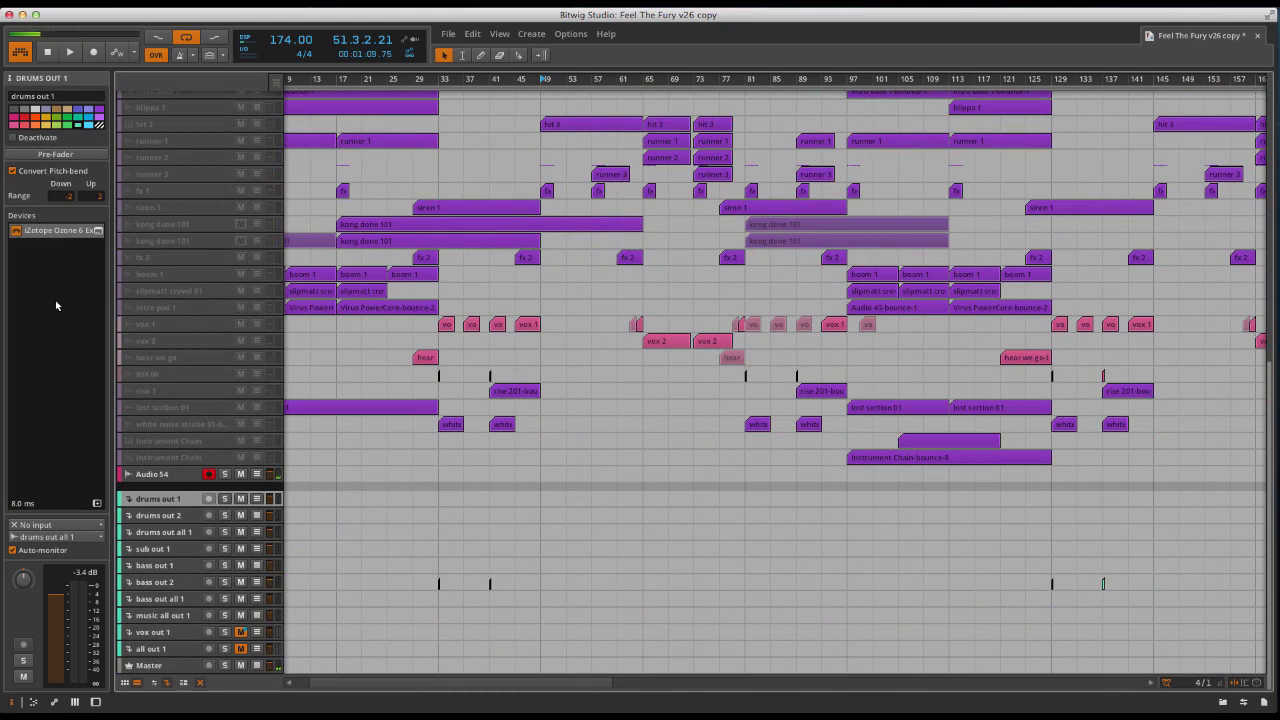
click(98, 232)
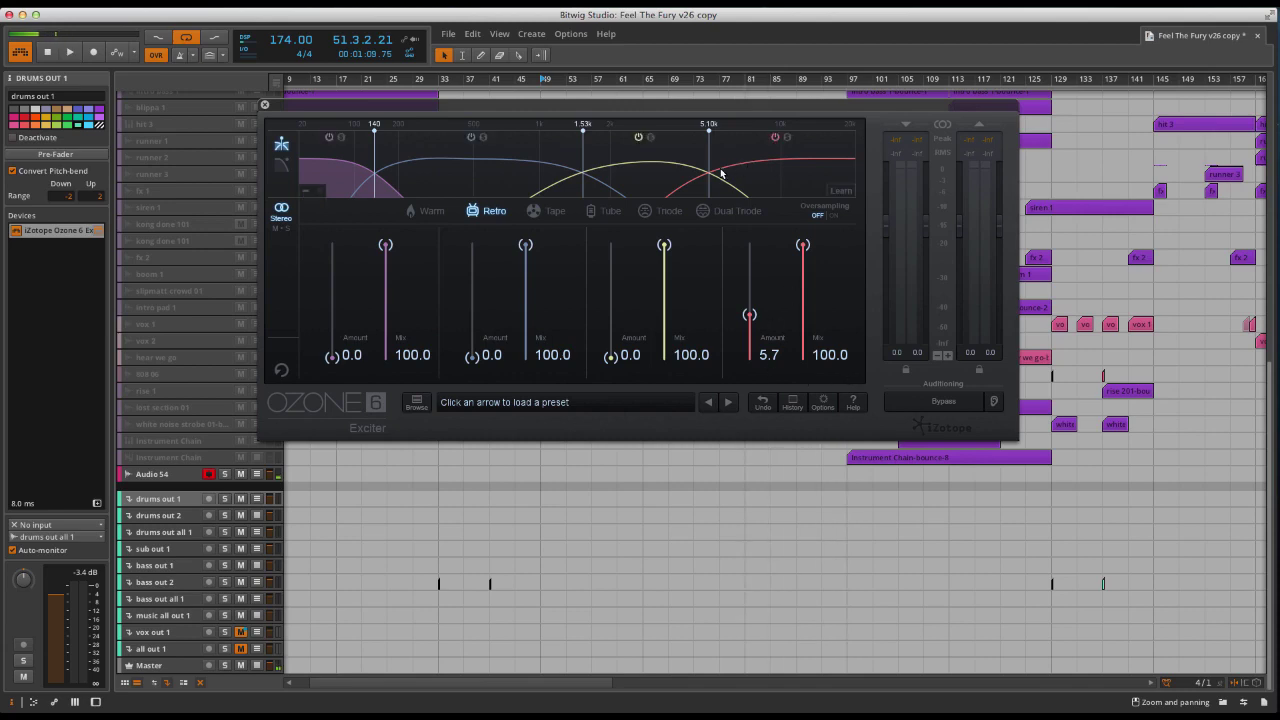
click(263, 104)
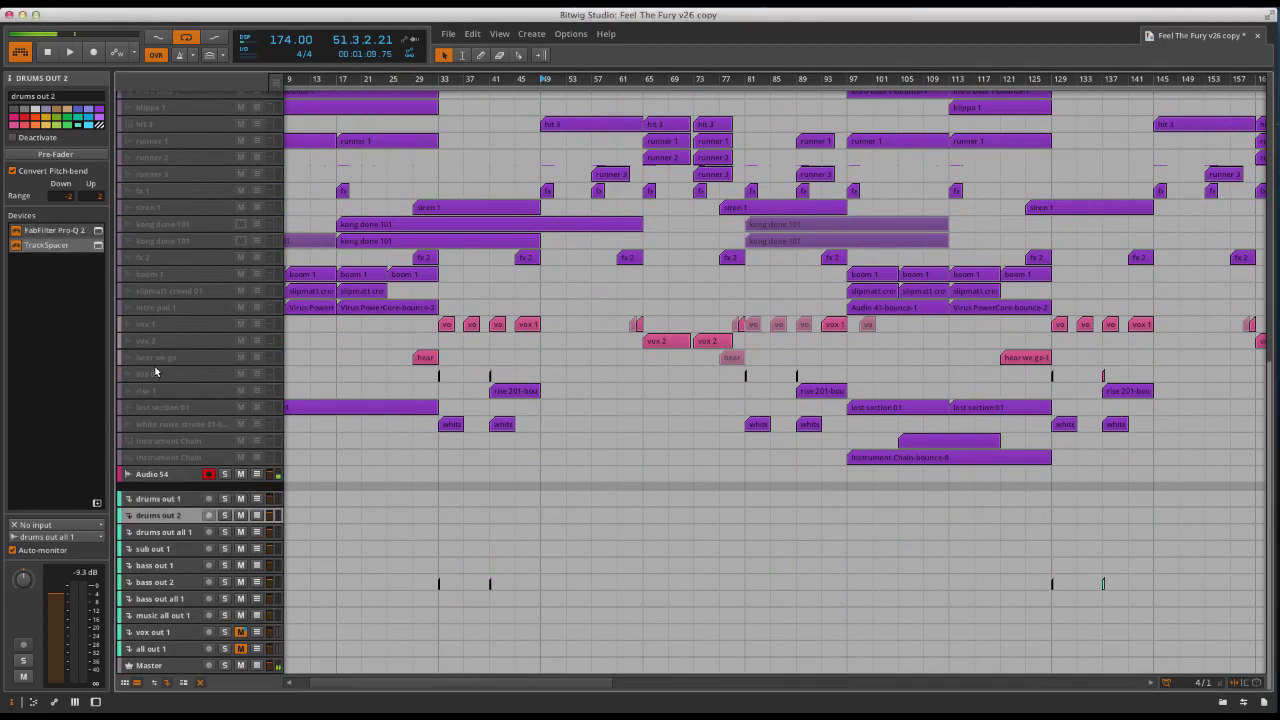
Inspect the FabFilter Pro-Q 2 on drums out 2 and close it, then open TrackSpacer and reposition its window
click(100, 231)
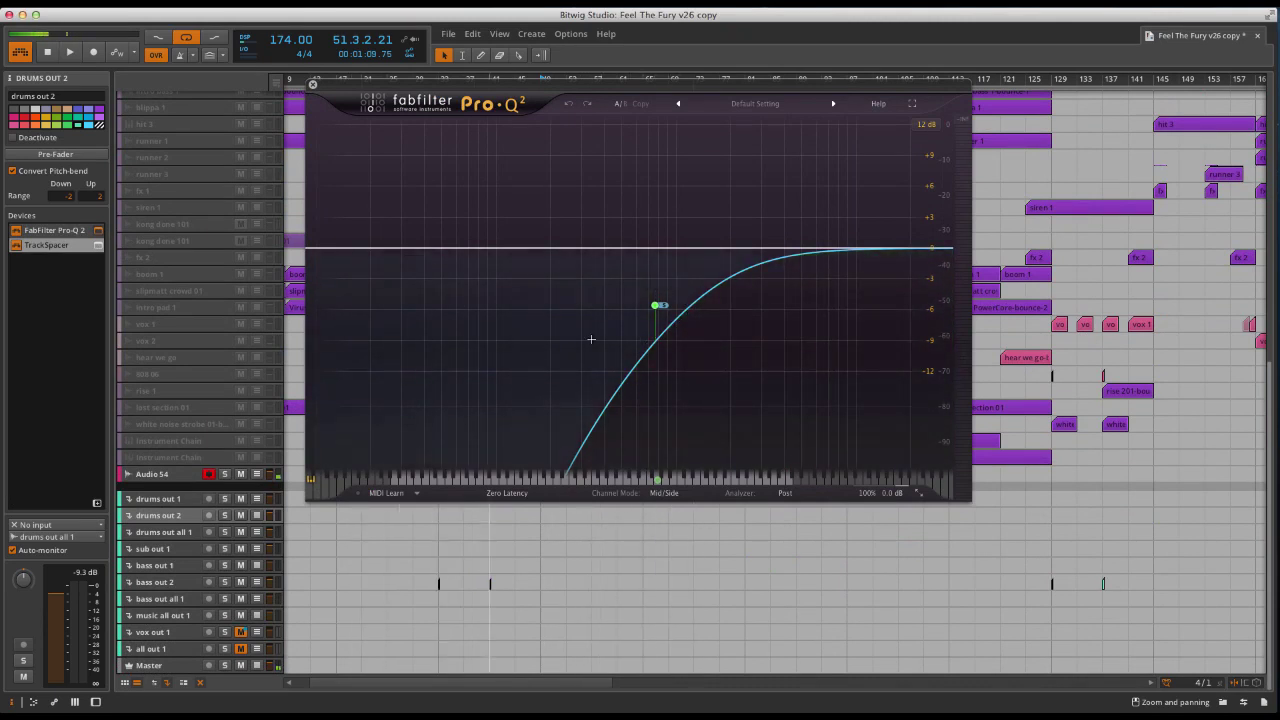
click(312, 85)
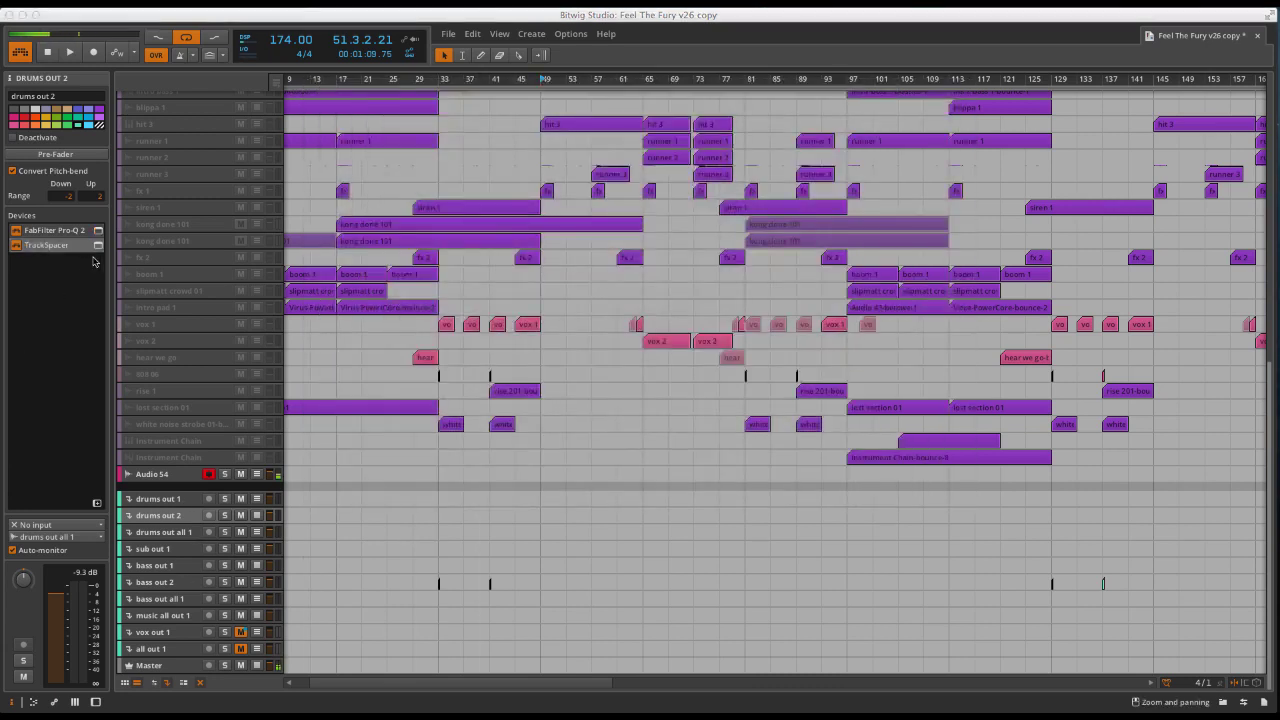
click(98, 246)
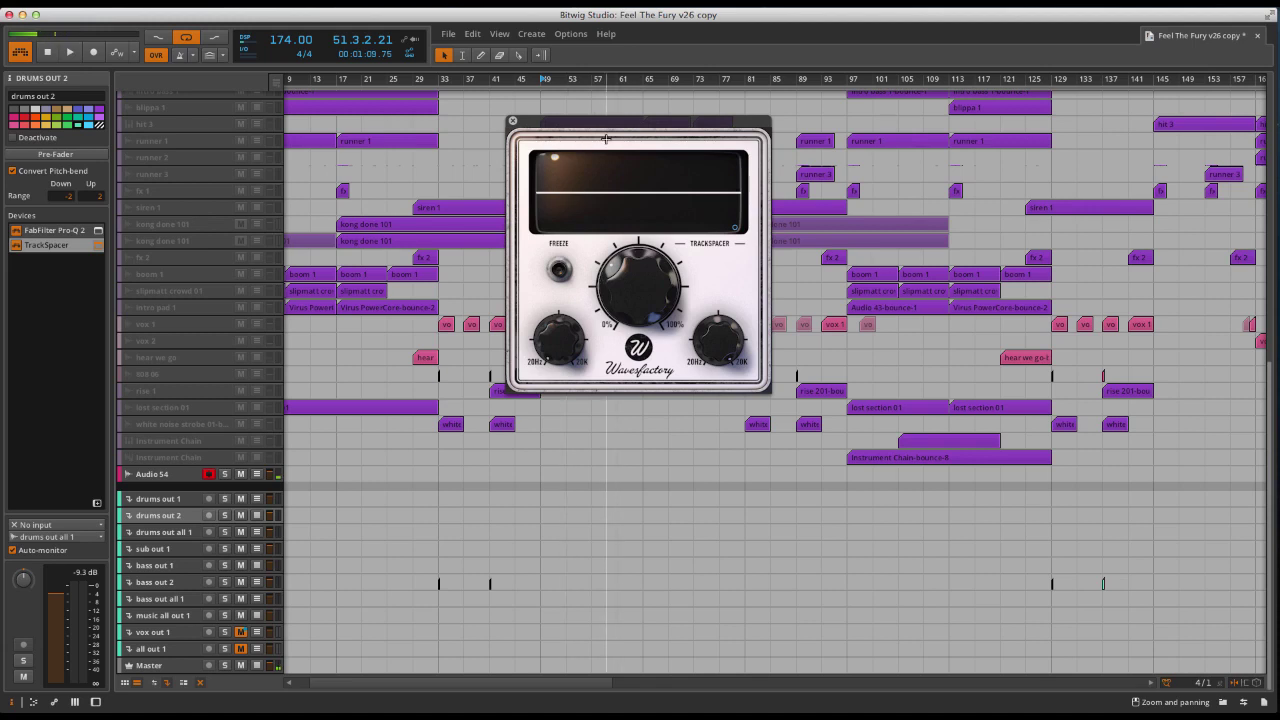
drag(626, 121, 600, 183)
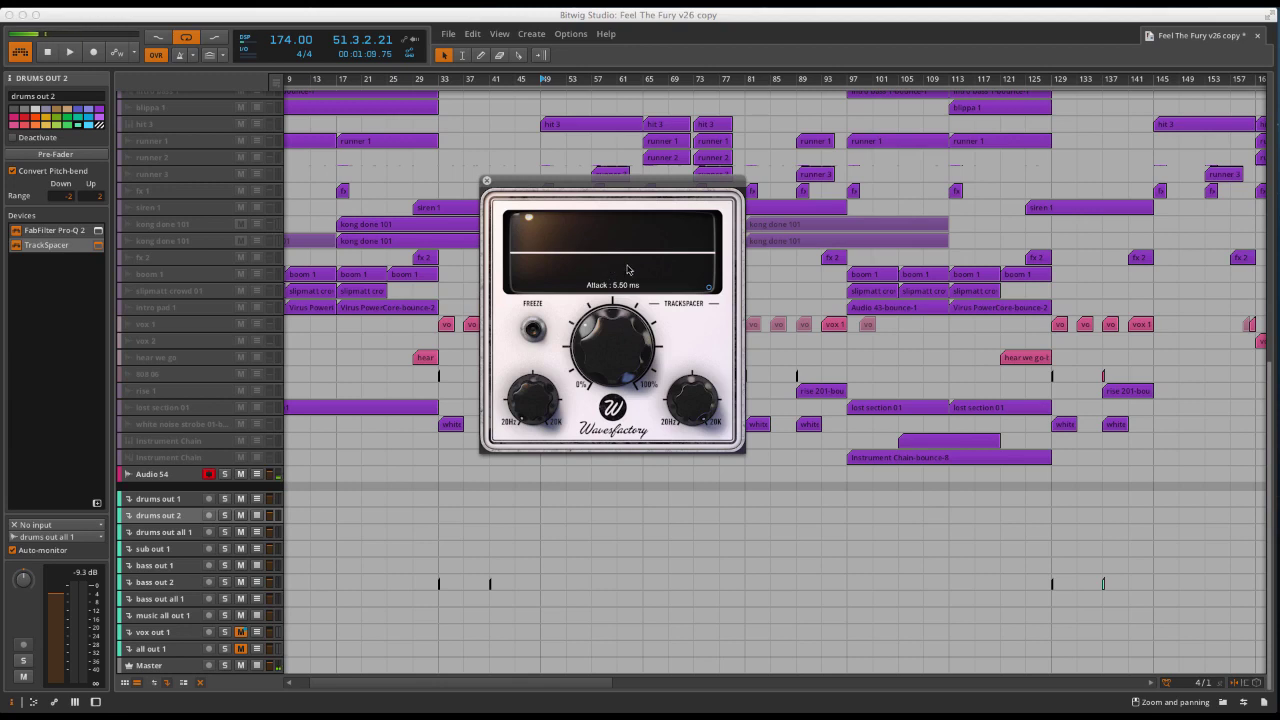
Show the drums out 2 device chain, play from bar 49 to watch TrackSpacer react, then stop and close the plug-in
click(182, 520)
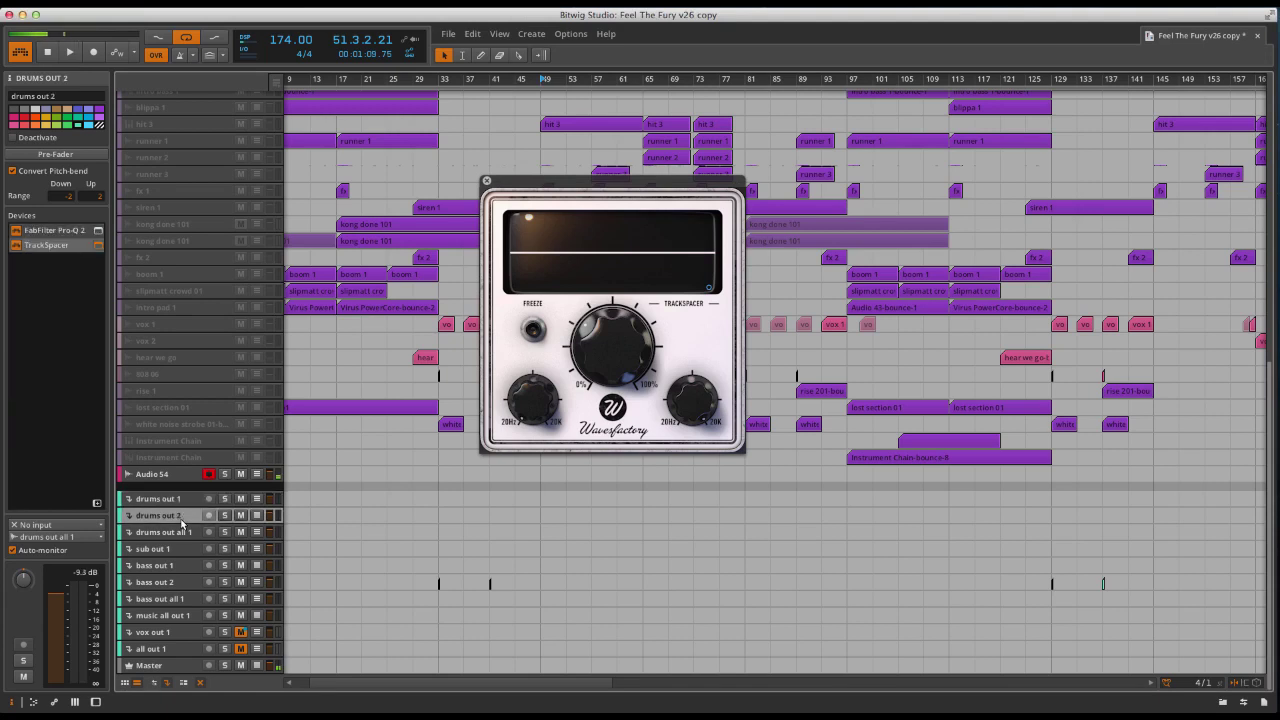
key(d)
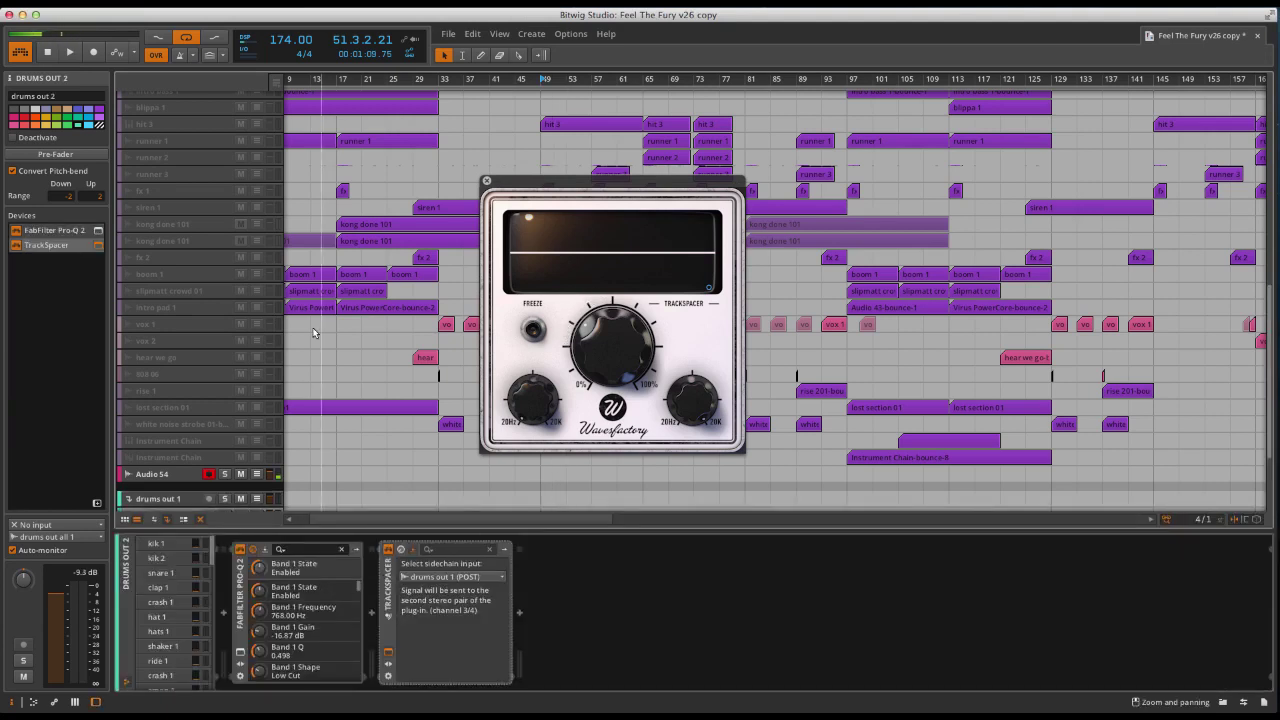
click(542, 82)
key(space)
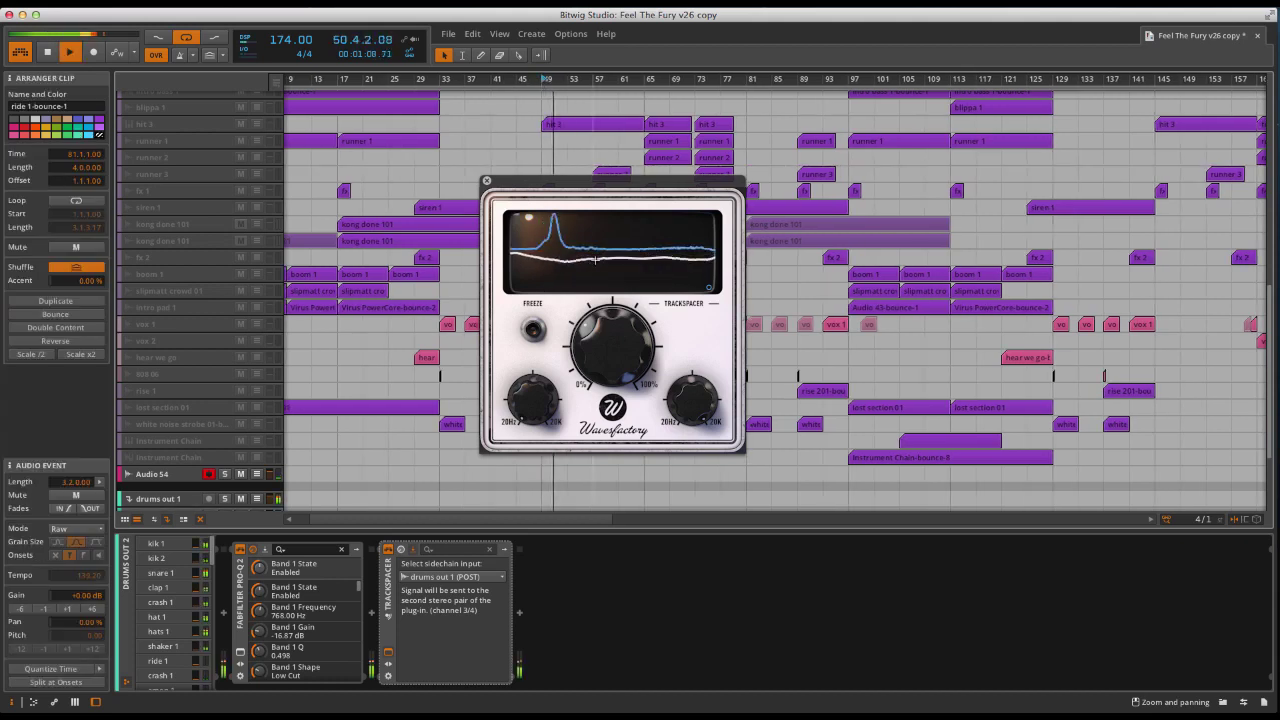
key(space)
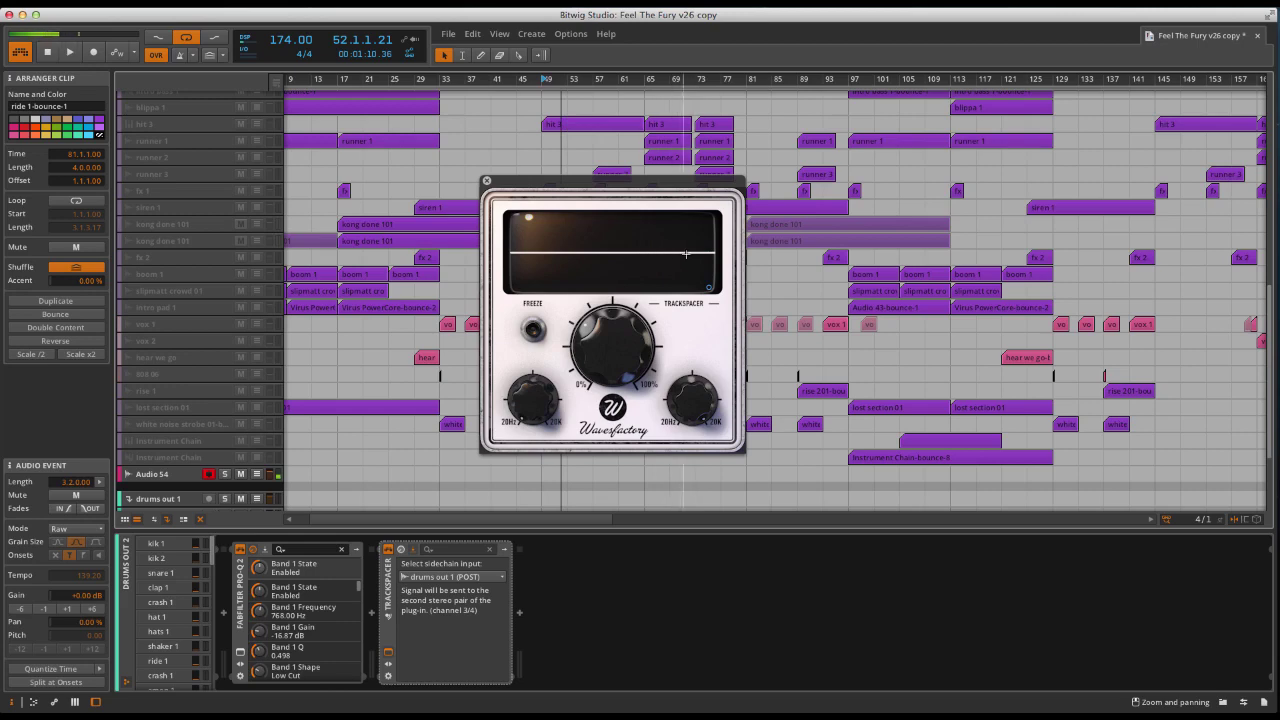
scroll(275, 415, down, 5)
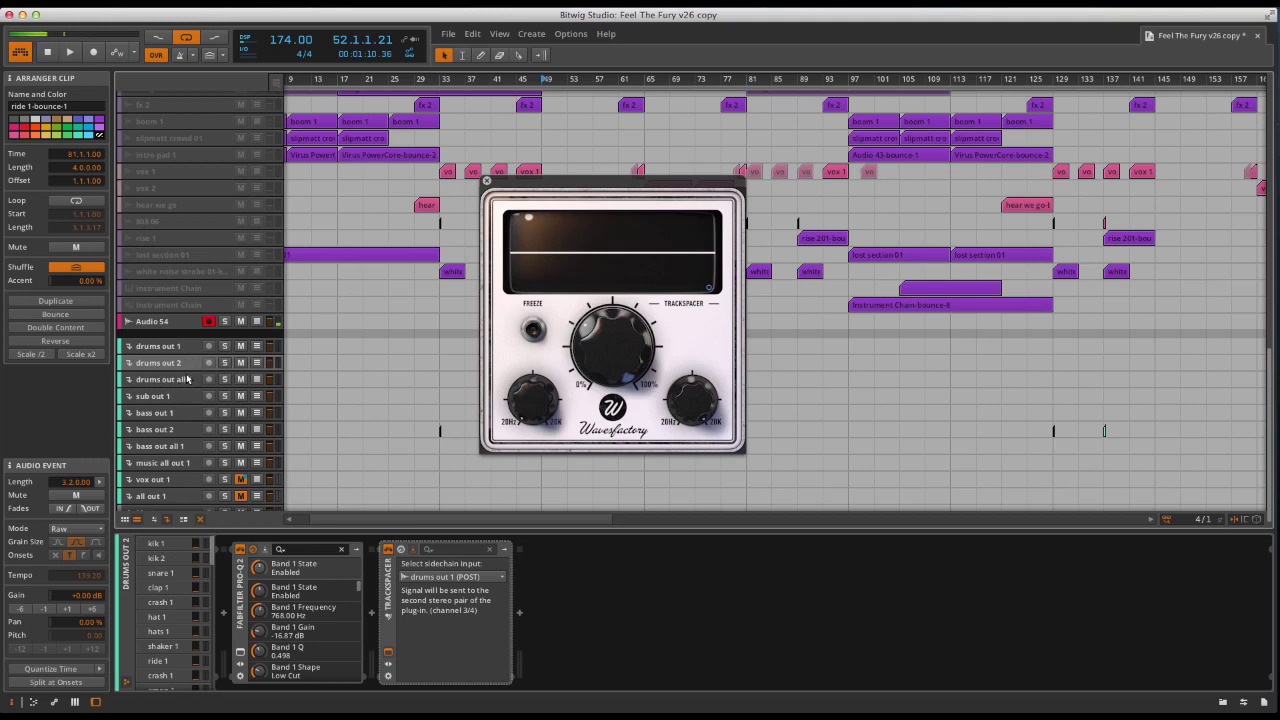
mouse_move(576, 340)
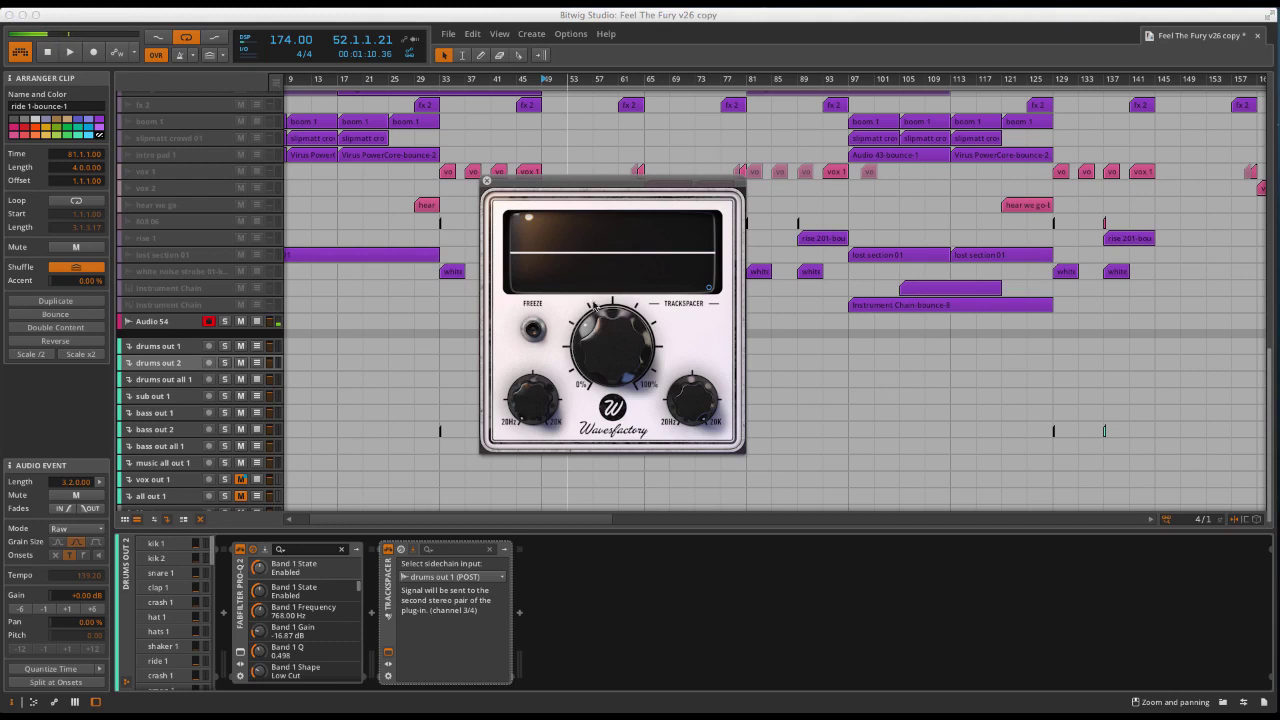
scroll(455, 301, left, 1)
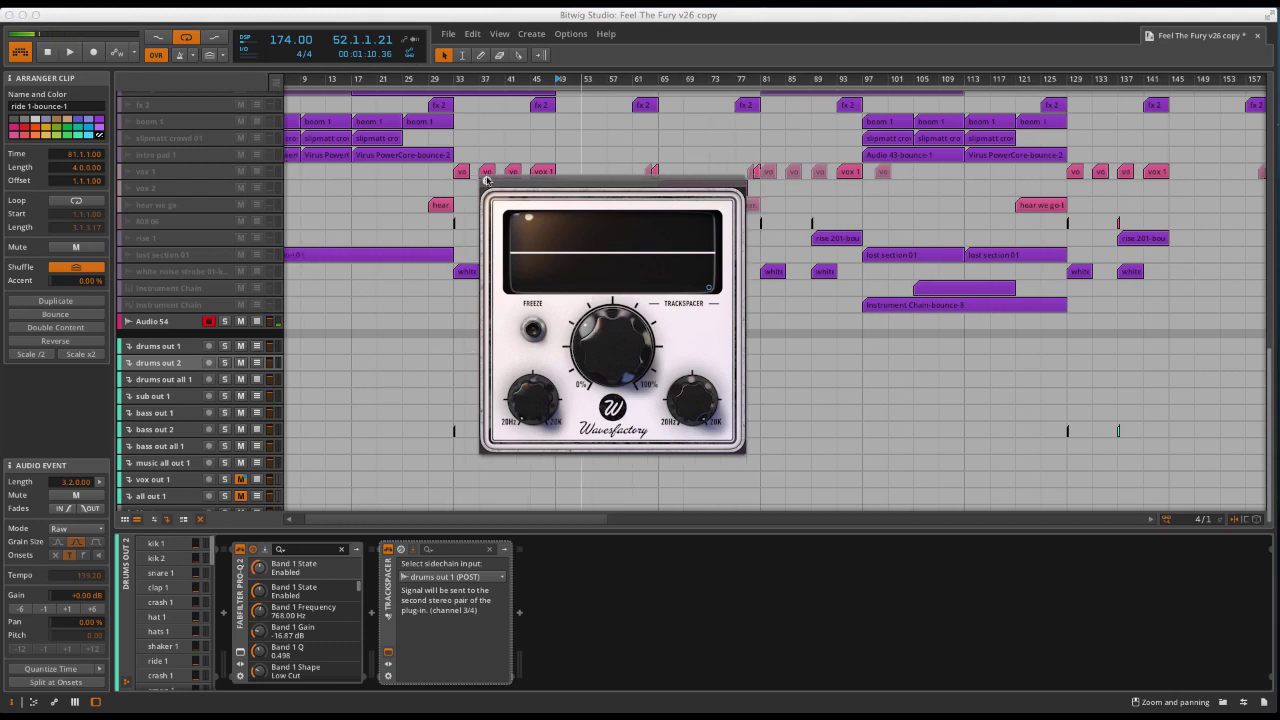
click(418, 415)
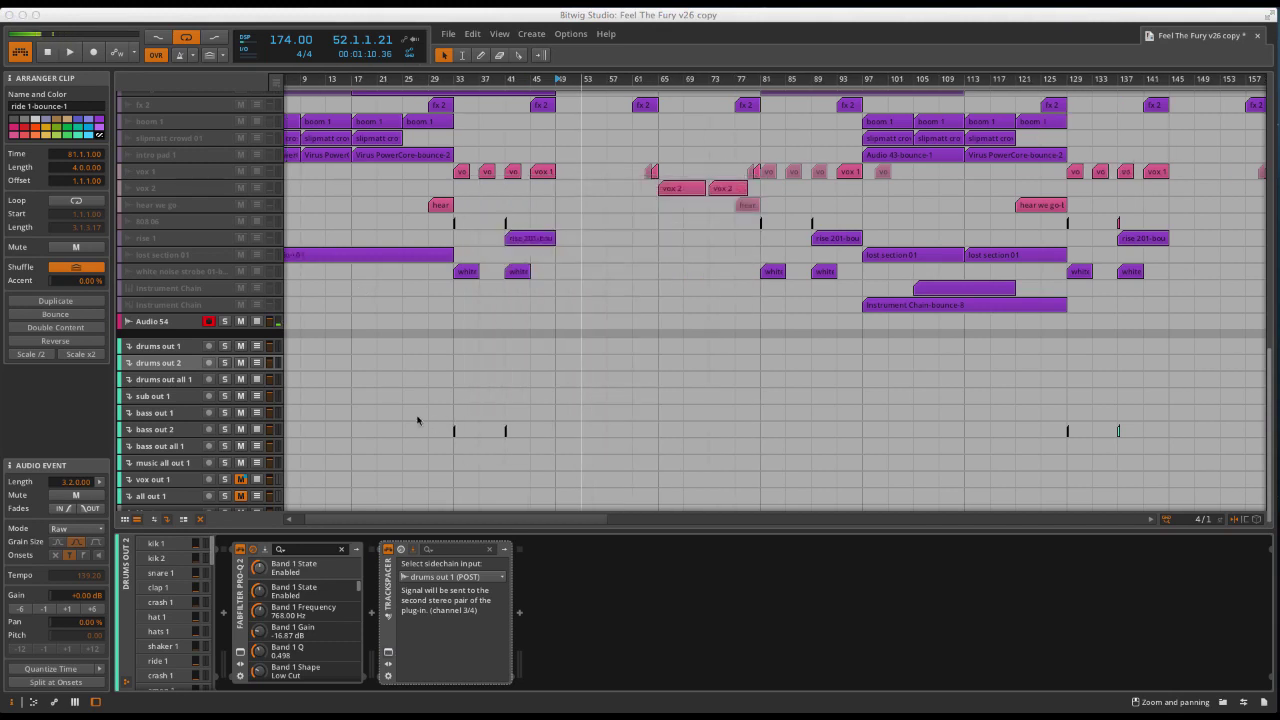
Show the device chain of drums out all 1, then collapse and expand its drumspace 102 FX Chain
click(182, 380)
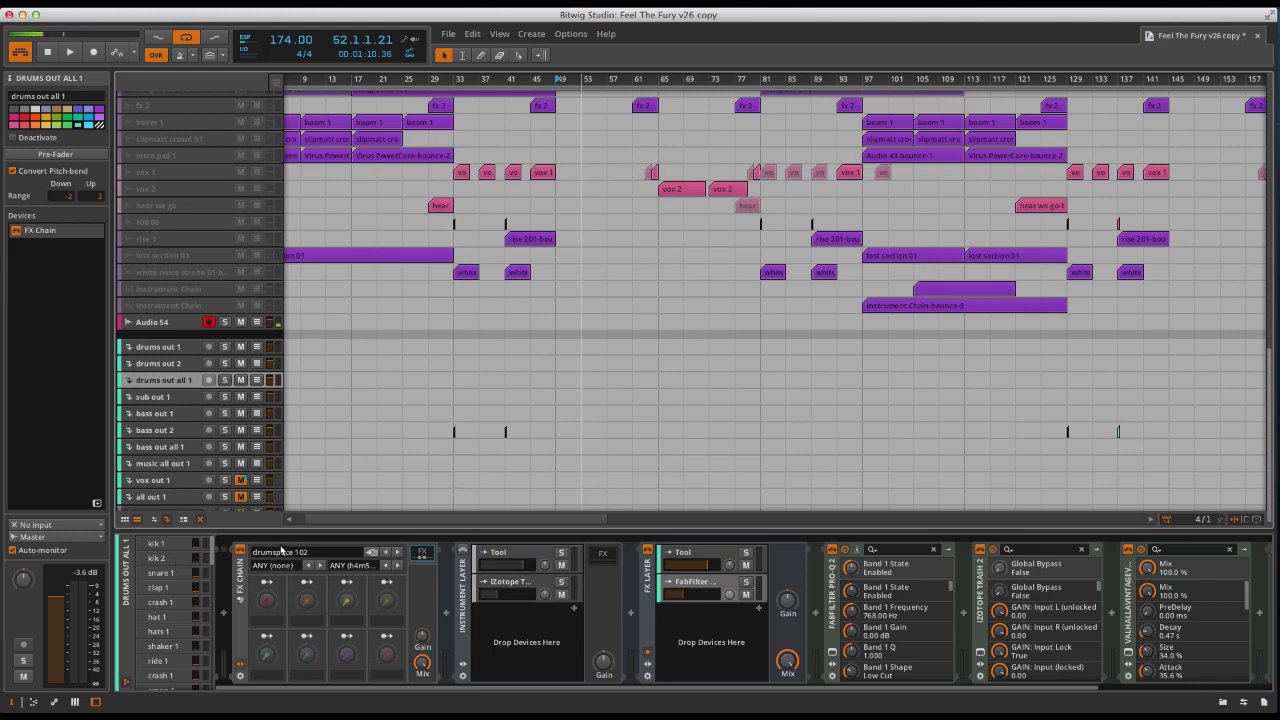
click(240, 577)
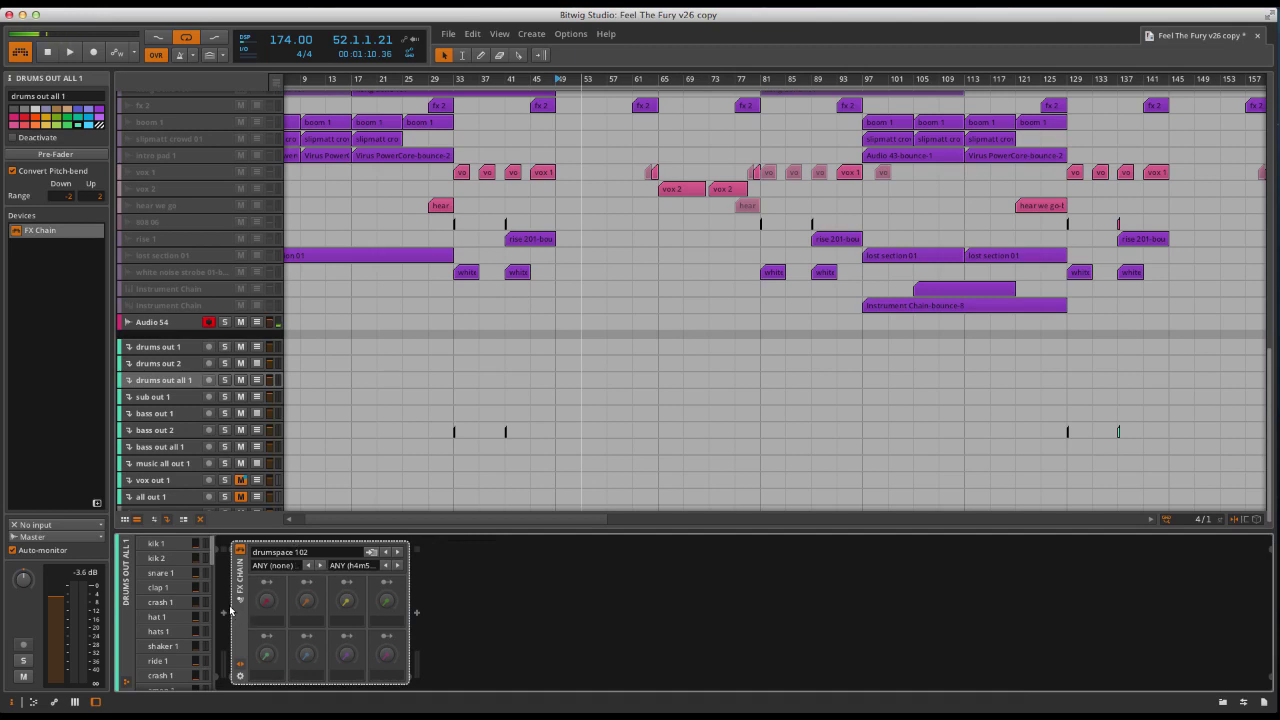
click(240, 603)
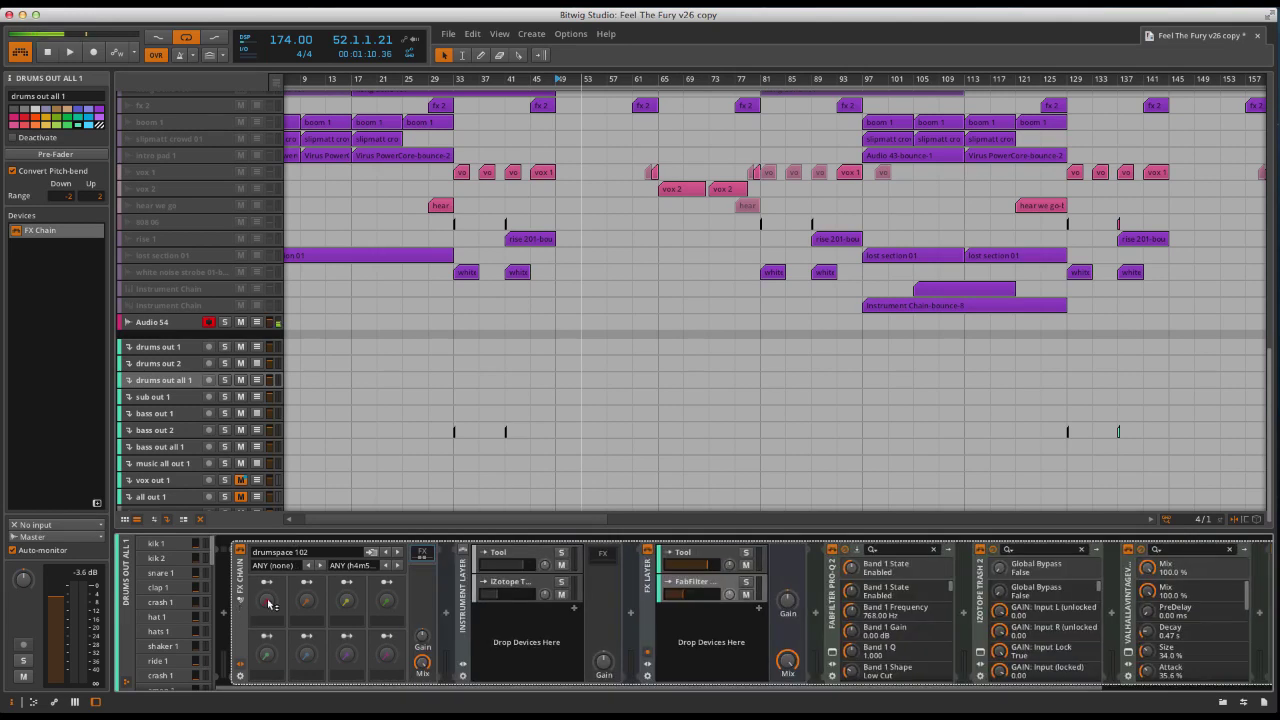
Examine the Instrument Layer and FX Layer in drumspace 102, comparing the FX Layer's Tool chain with its FabFilter chain
click(463, 612)
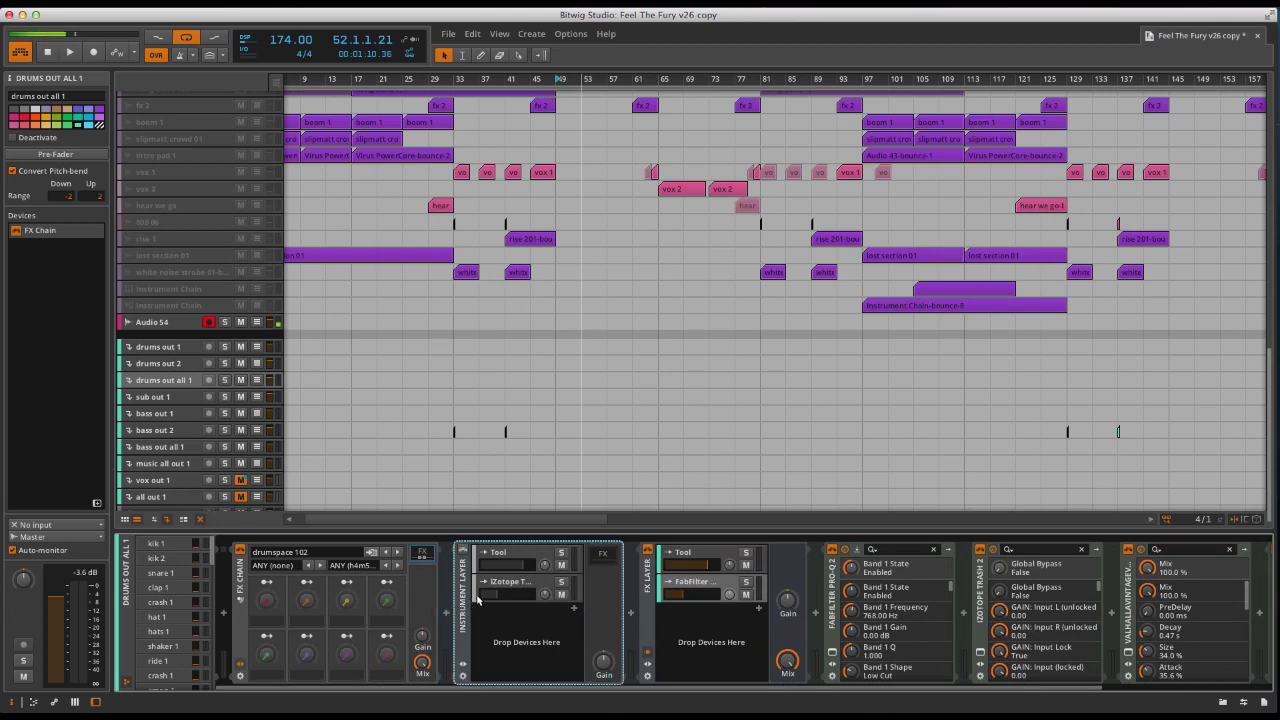
click(651, 622)
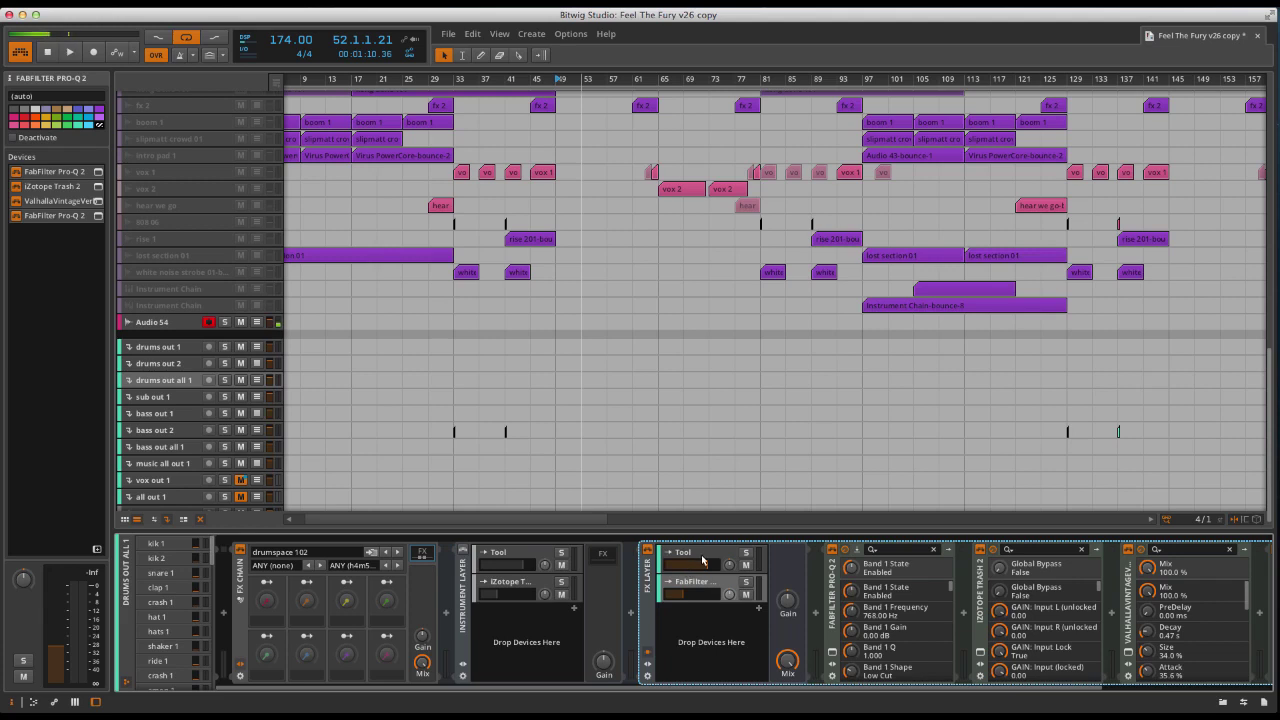
click(697, 556)
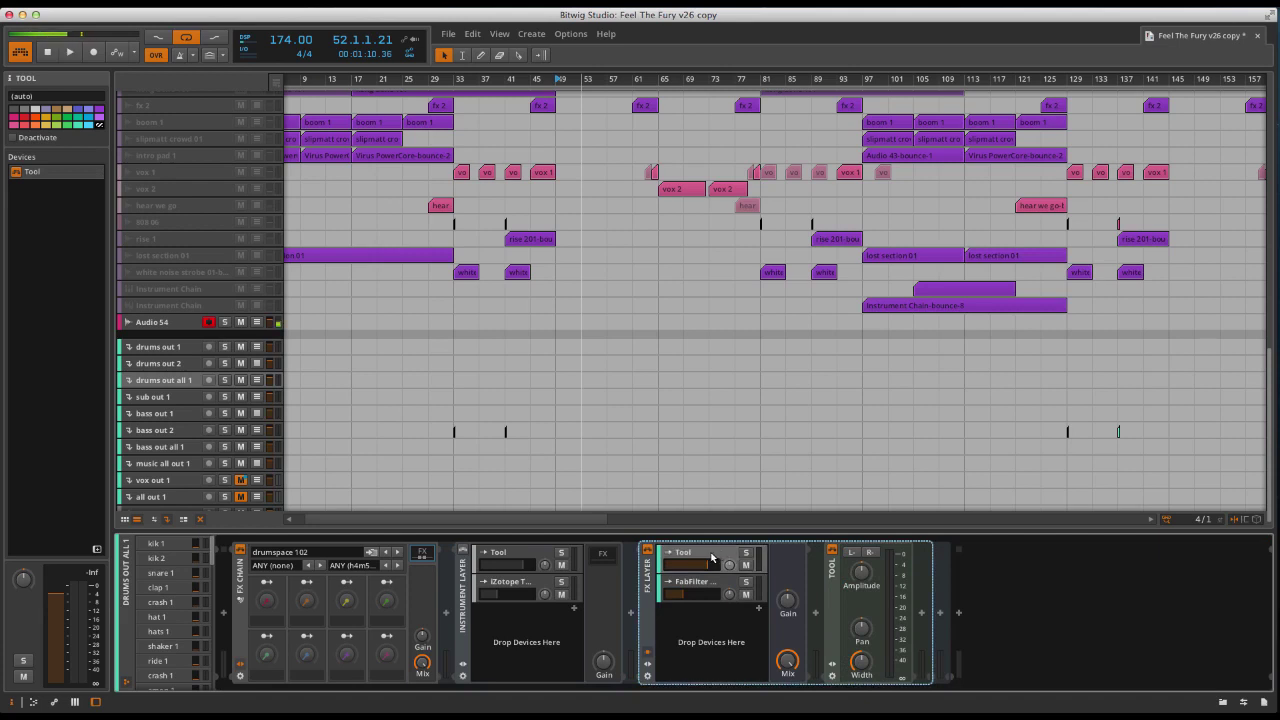
click(706, 584)
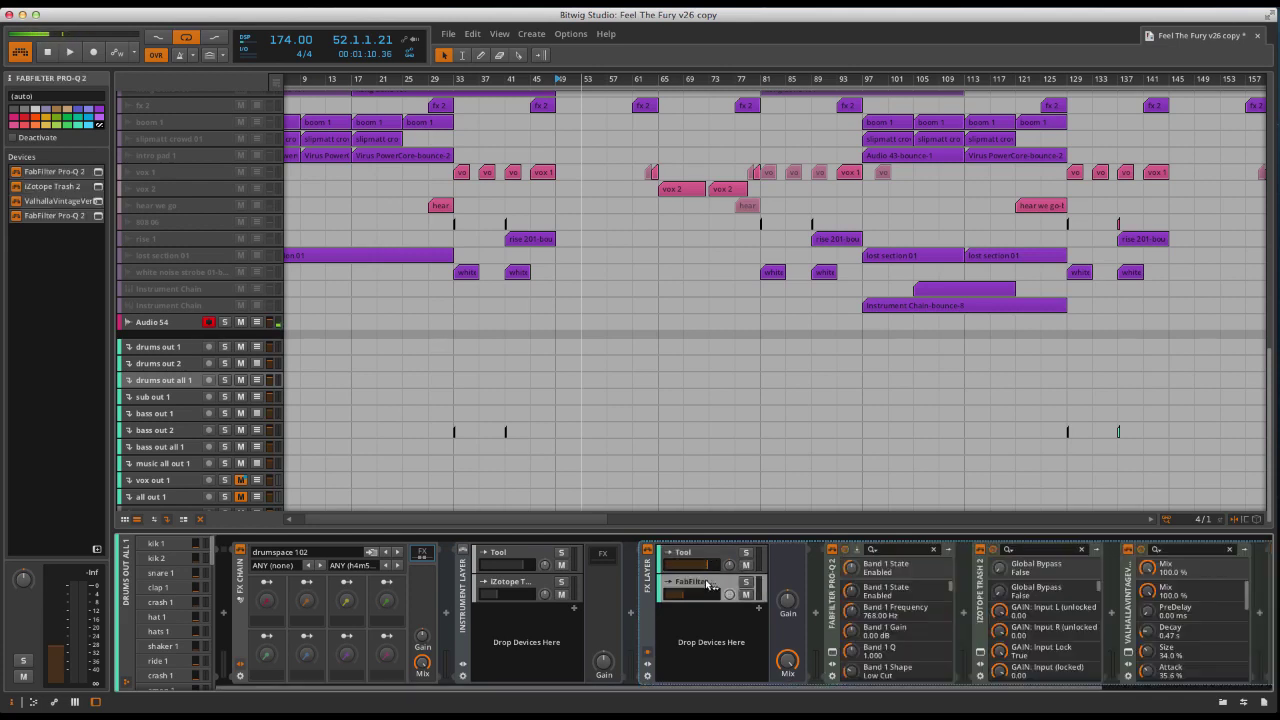
scroll(760, 600, right, 2)
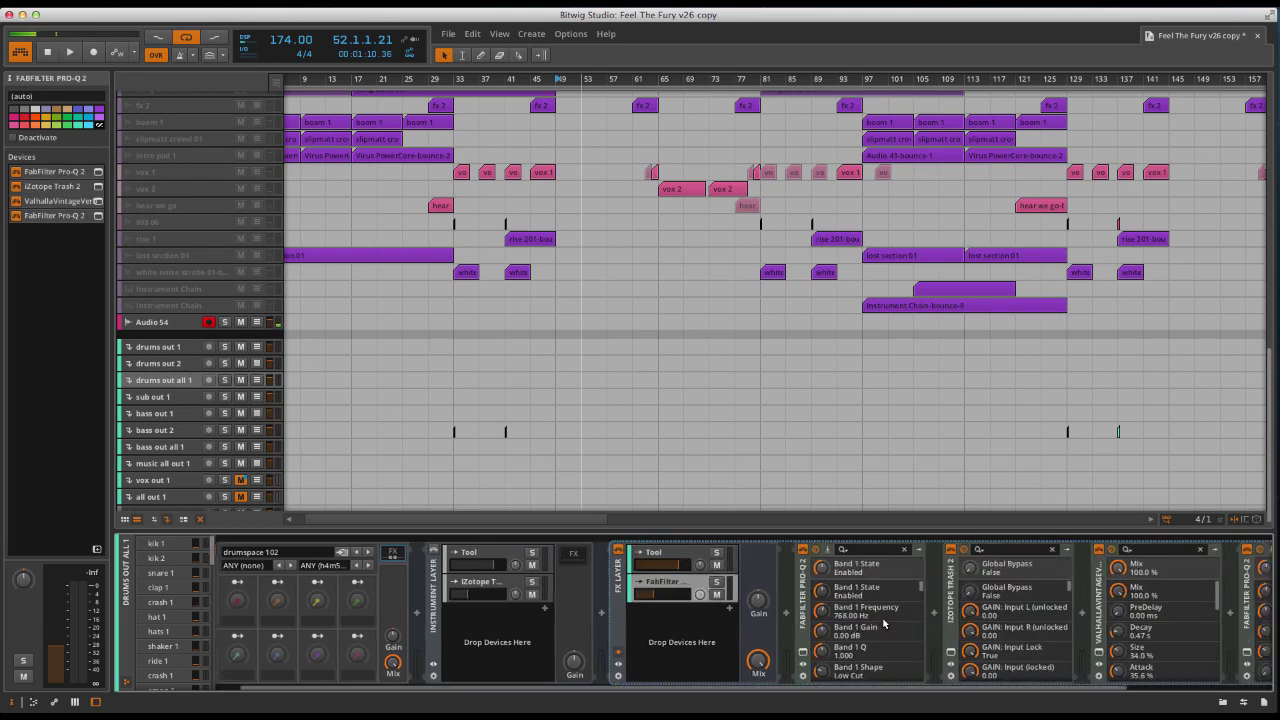
scroll(785, 622, down, 3)
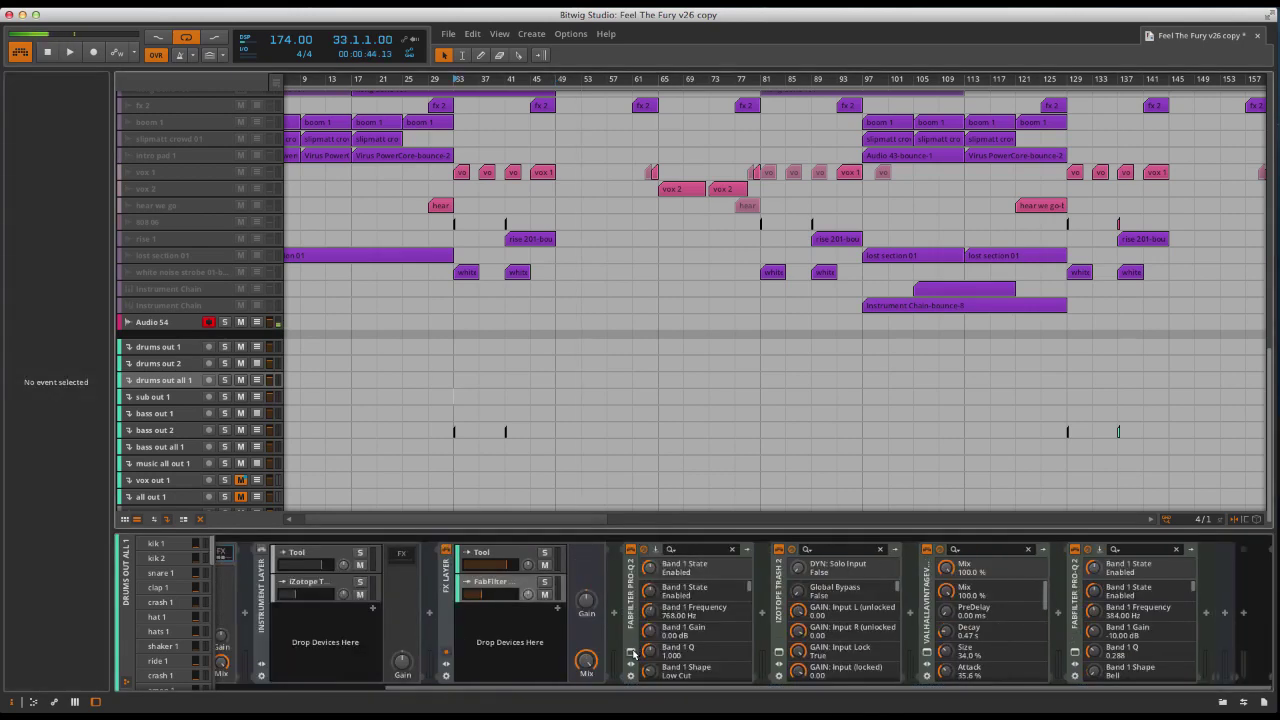
Inspect the first FabFilter Pro-Q 2 and the iZotope Trash 2 in the FX Layer's FabFilter chain, closing each plug-in window
click(633, 655)
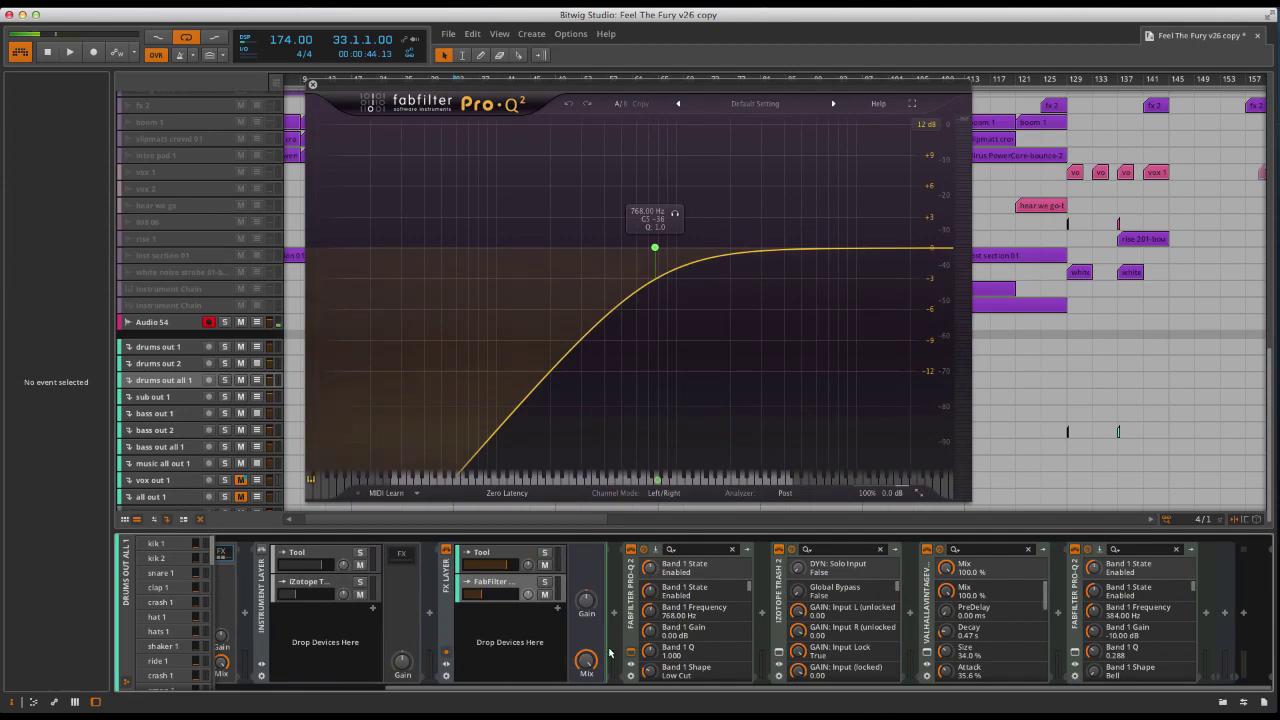
click(630, 652)
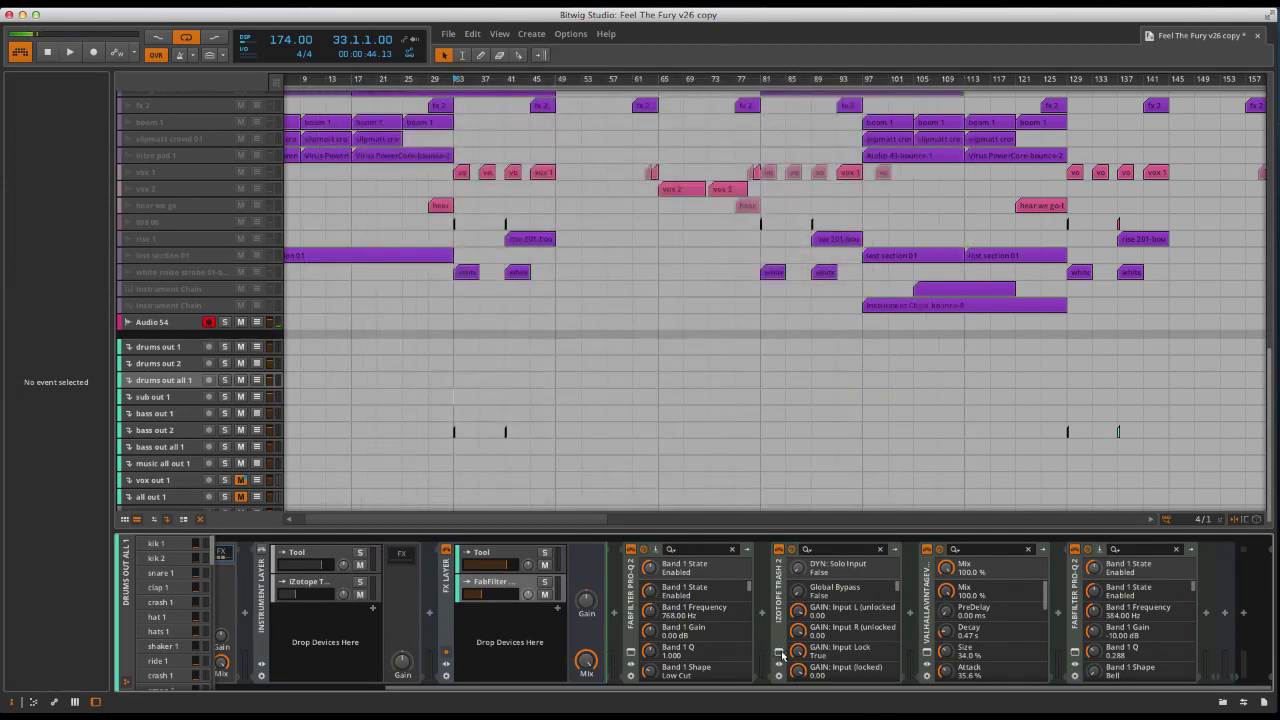
click(779, 652)
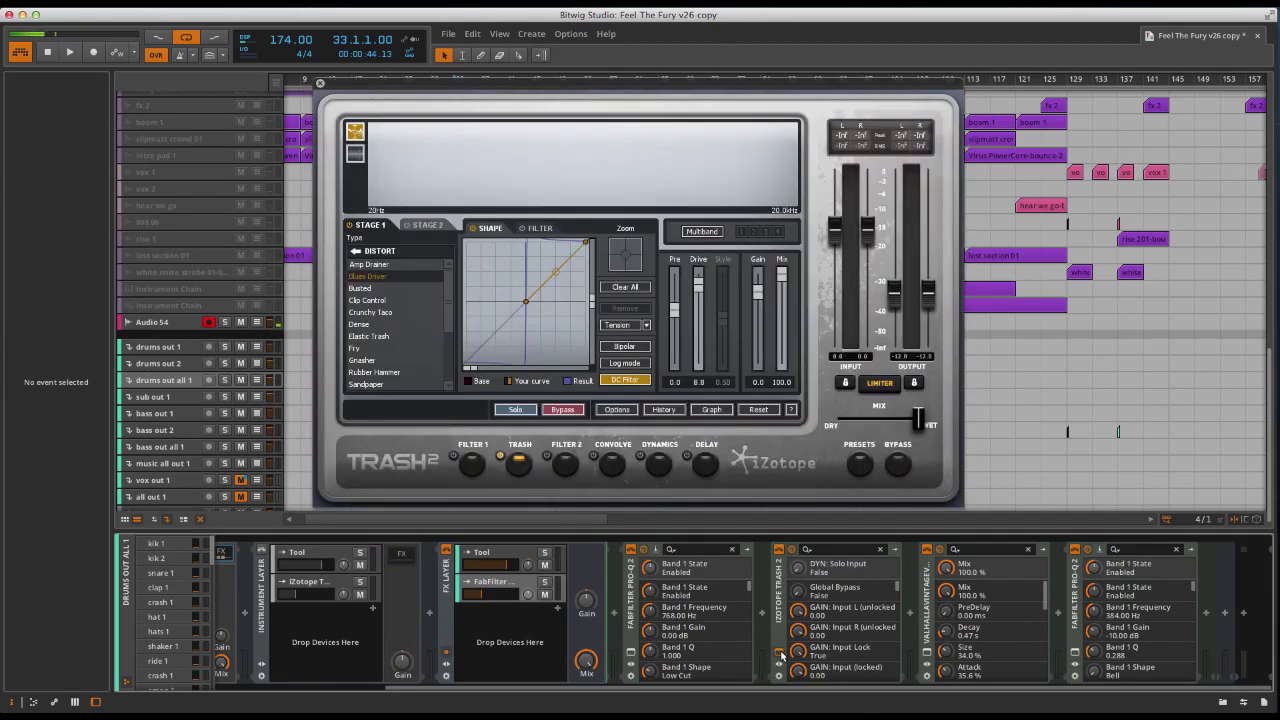
click(780, 652)
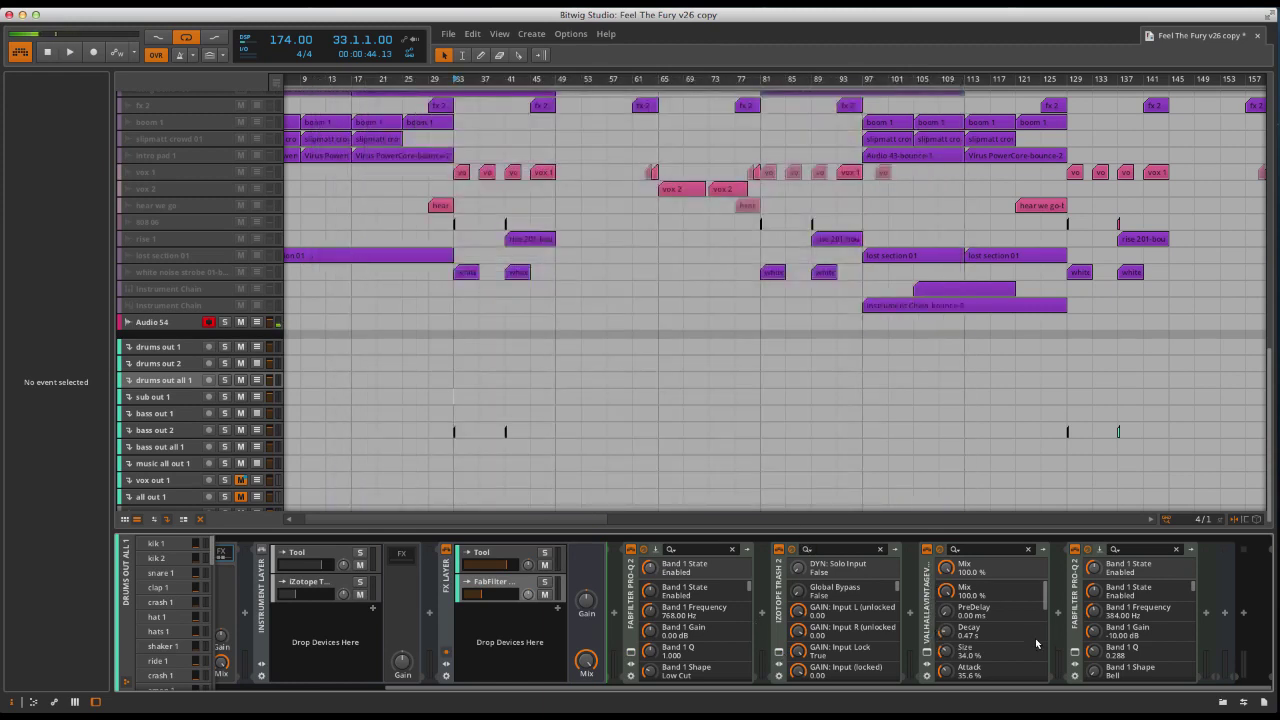
Inspect the high cut band in the chain's last FabFilter Pro-Q 2, then compare the FX Layer's Tool and FabFilter chains
click(1075, 652)
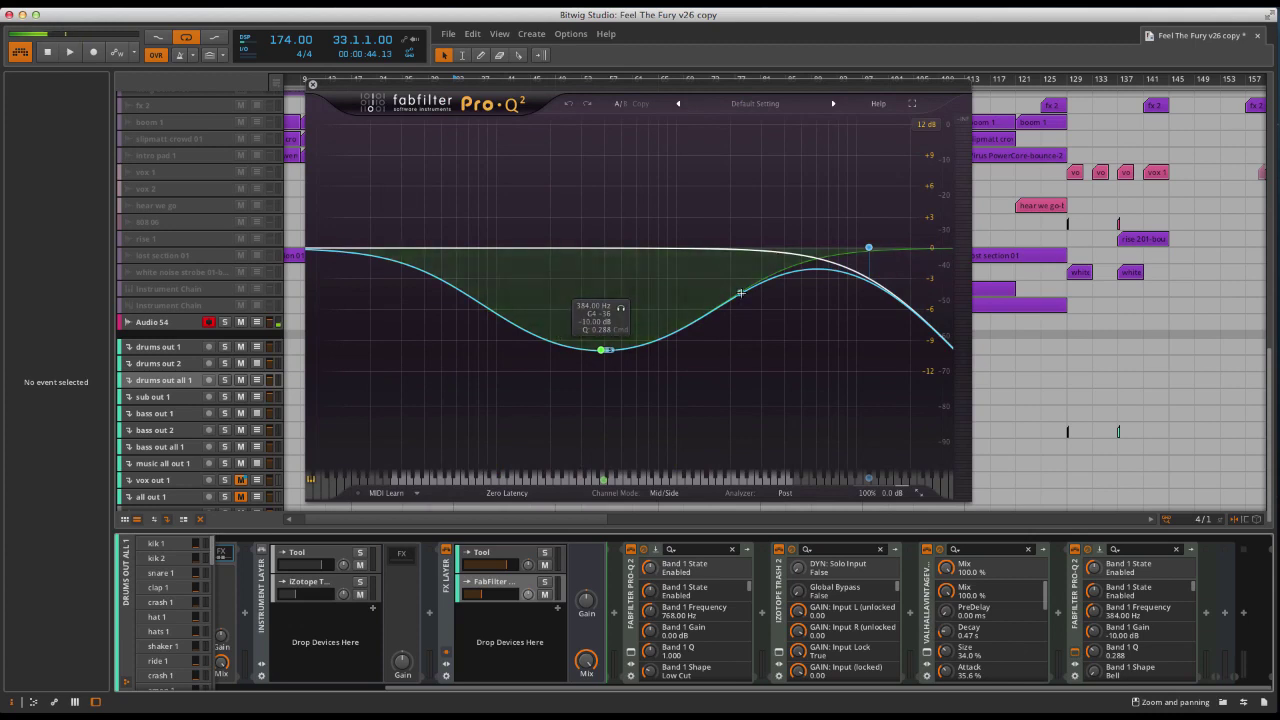
click(868, 249)
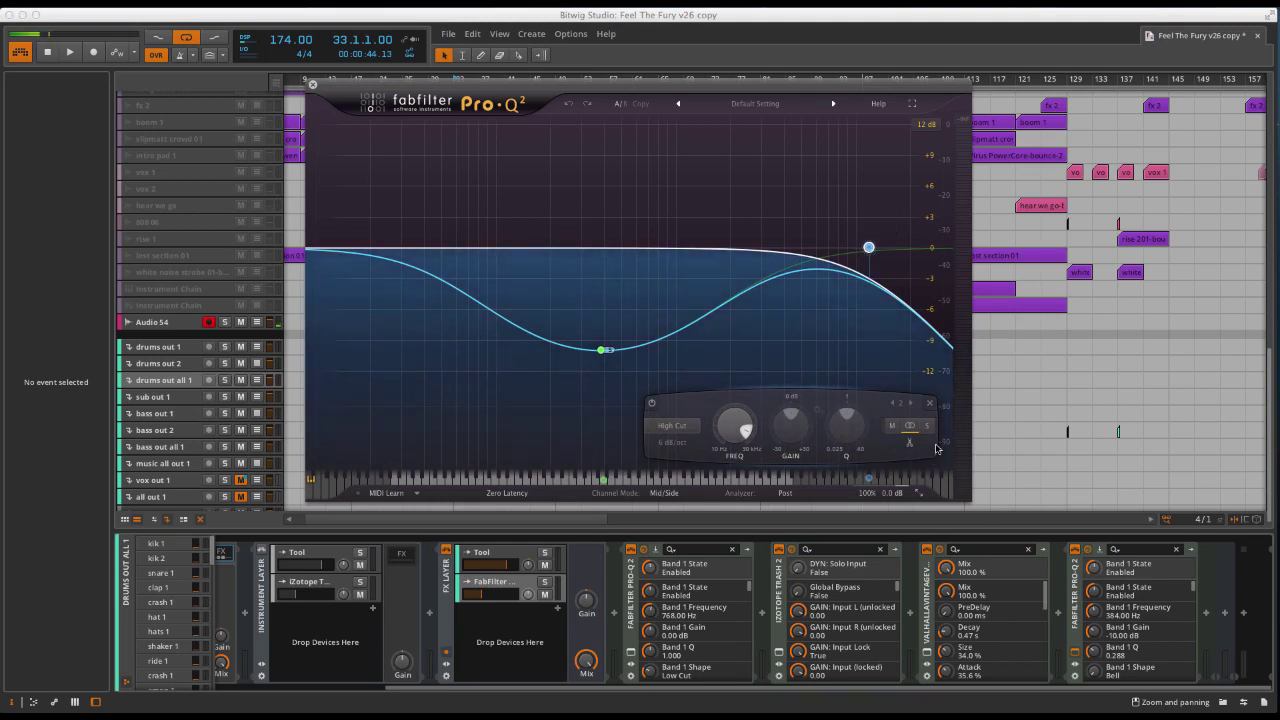
click(1075, 652)
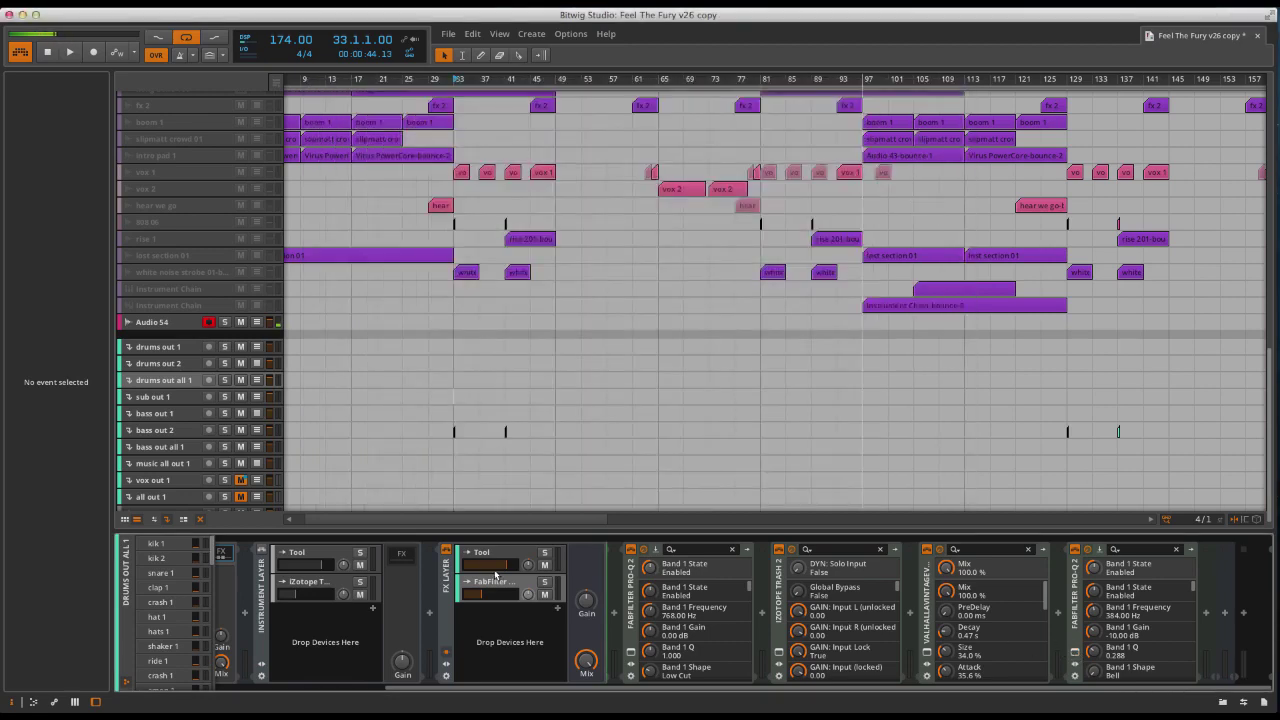
click(499, 561)
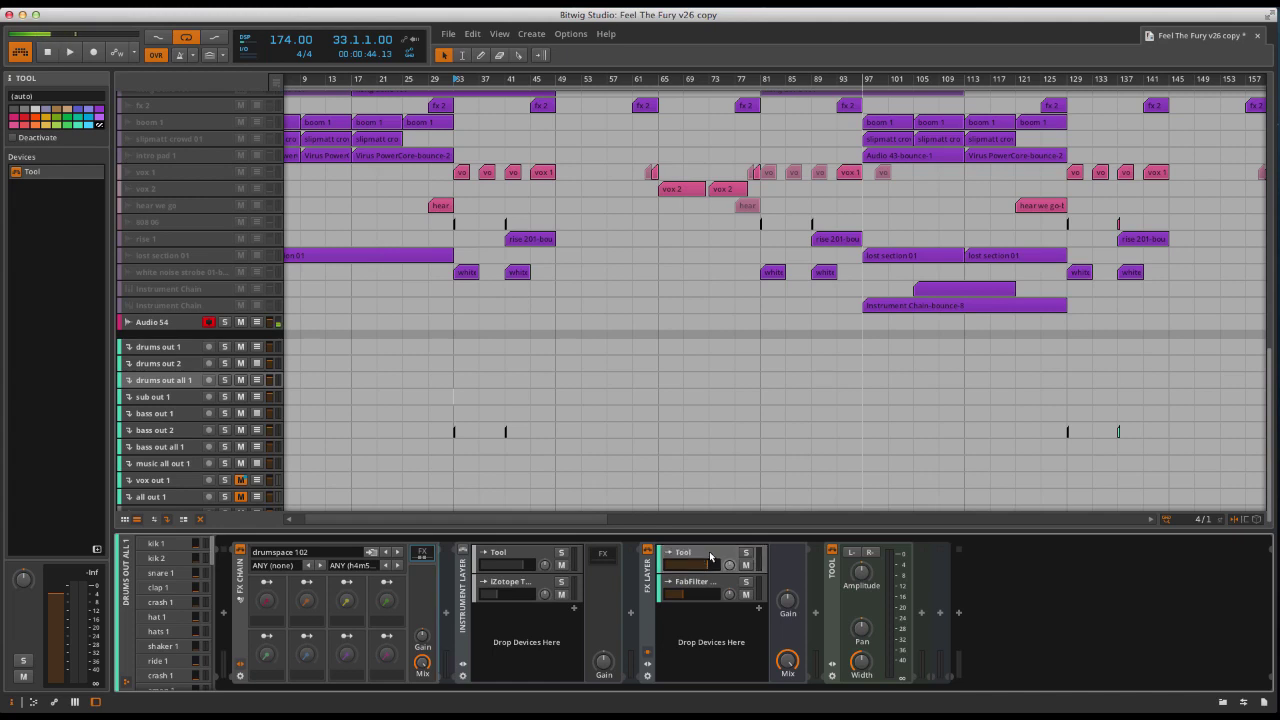
click(705, 583)
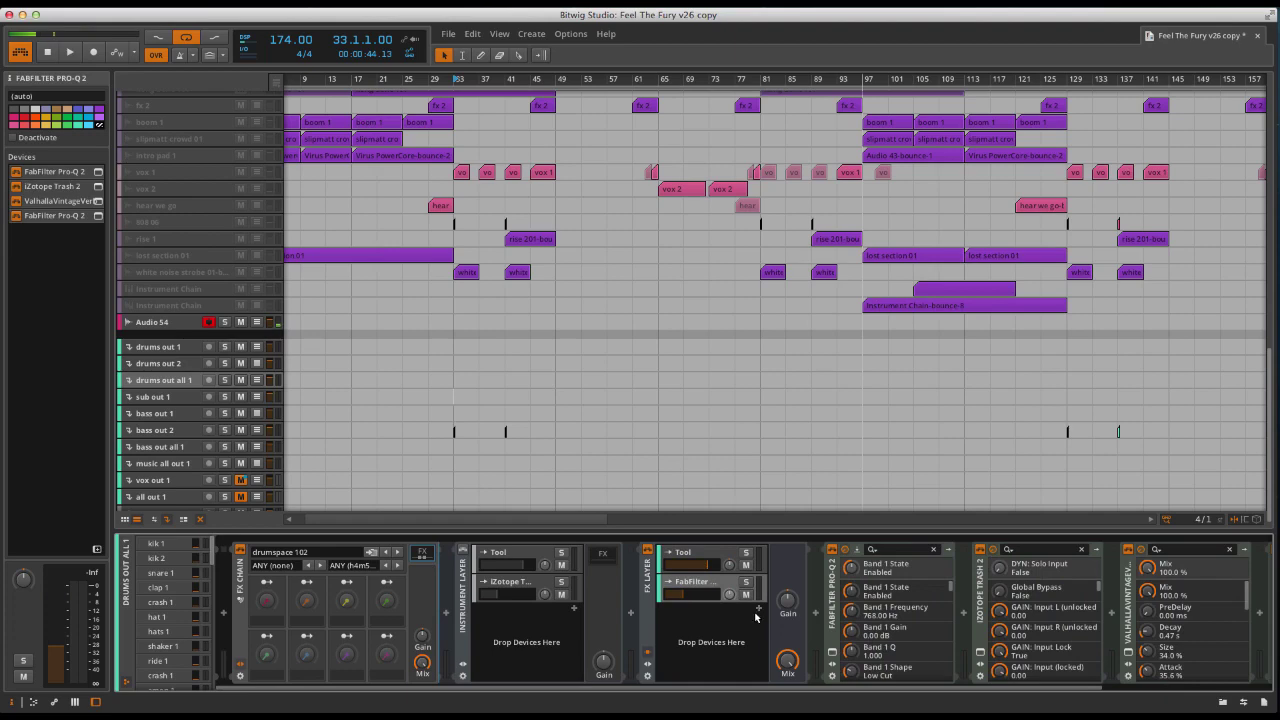
Show the amen 1 track's device chain and play the arrangement from bar 33, stopping after a few bars
scroll(195, 262, up, 10)
click(215, 264)
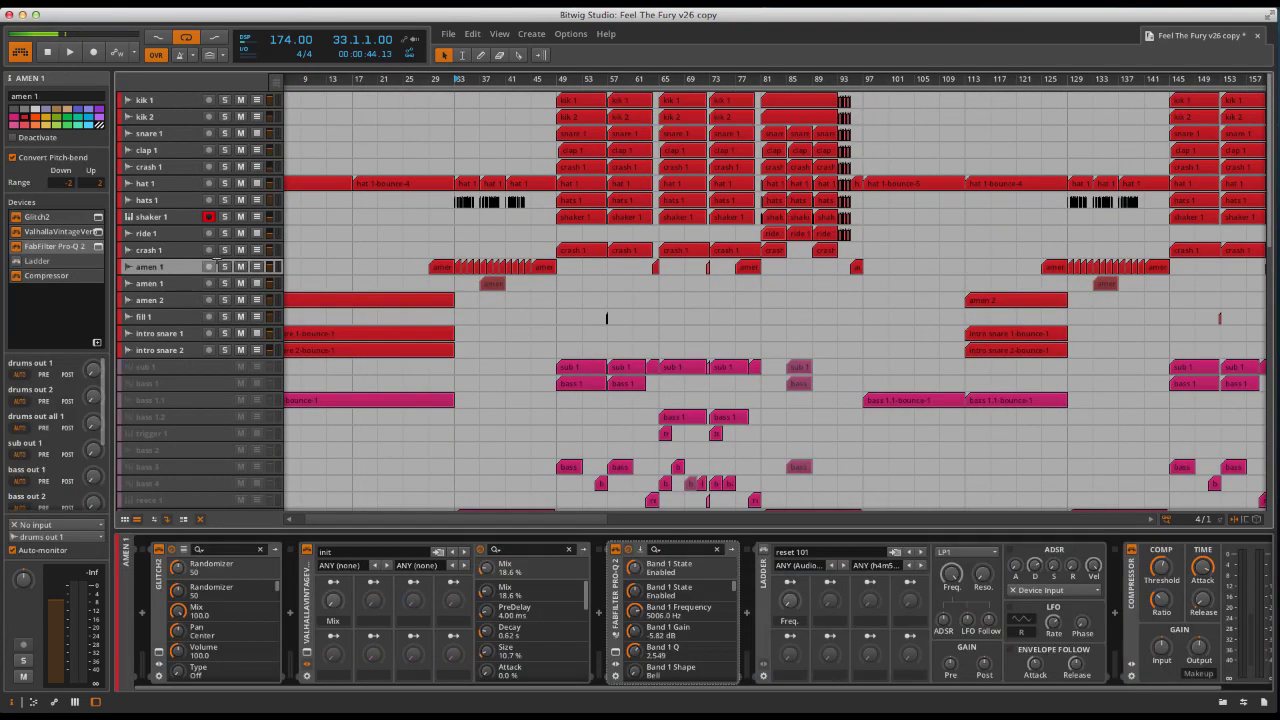
click(455, 80)
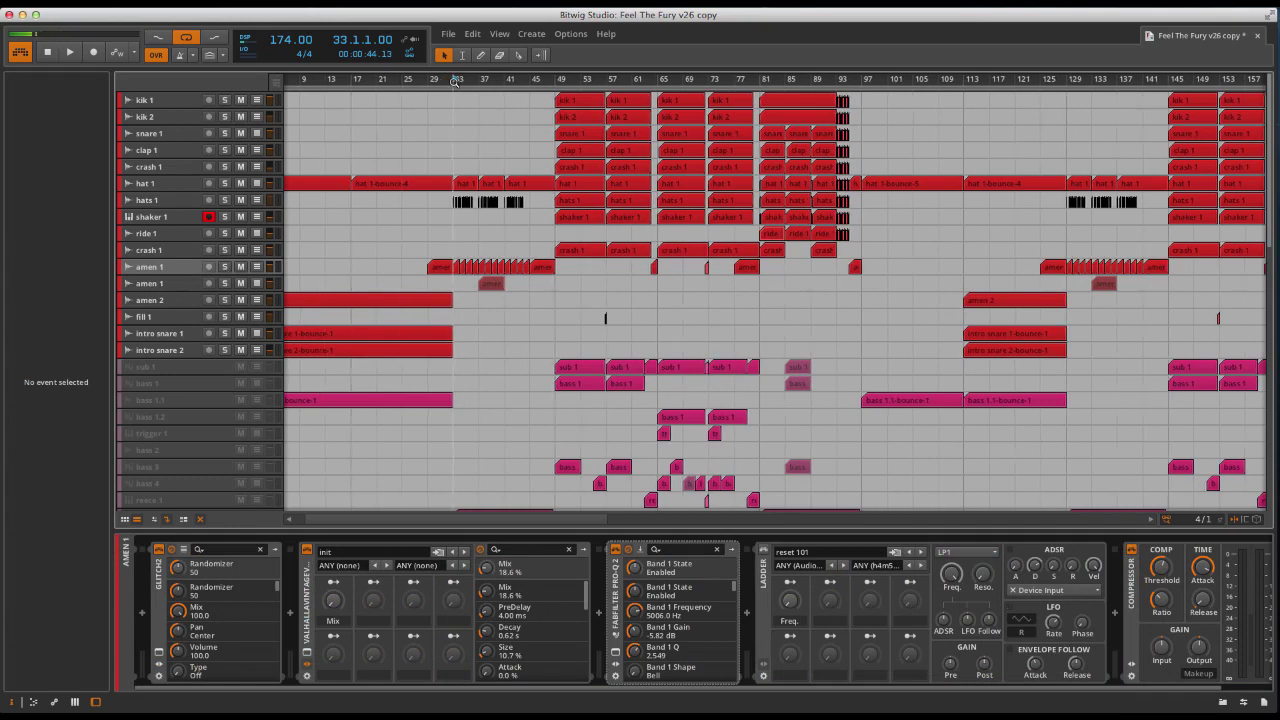
key(space)
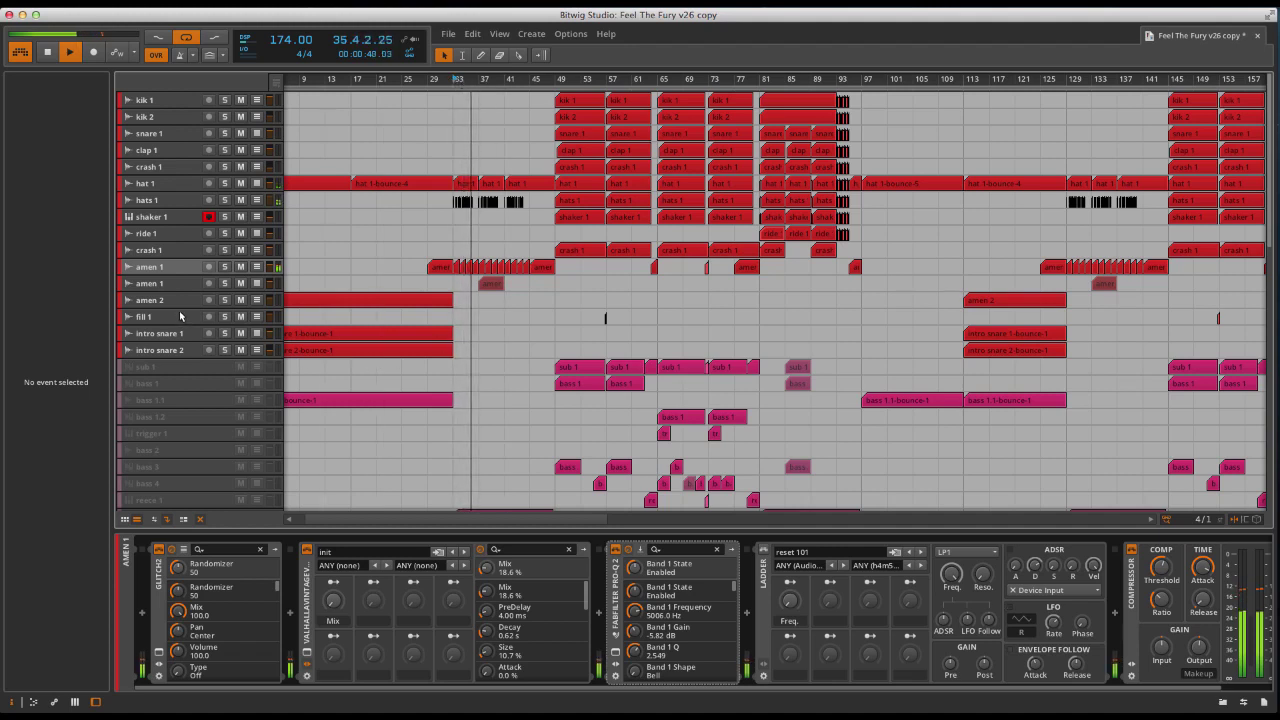
key(space)
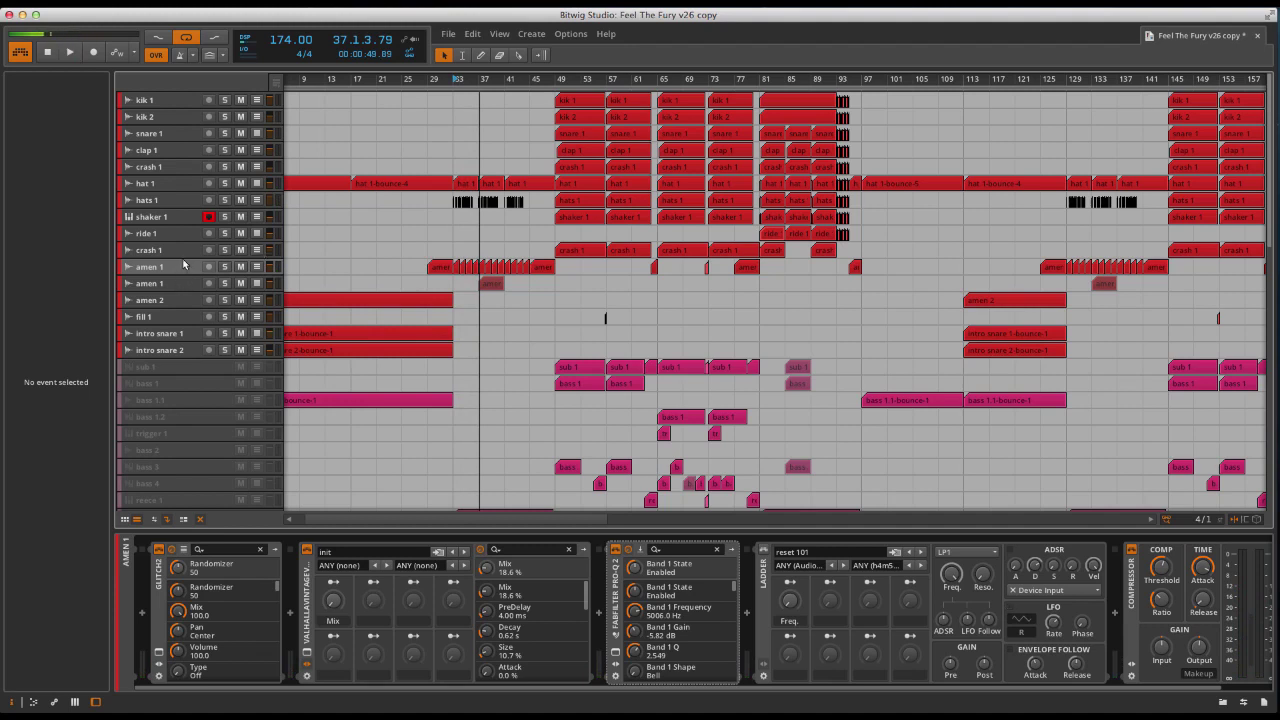
Inspect the Distortion settings in Glitch2 on amen 1 and close it, then select the ValhallaVintageVerb device
click(159, 653)
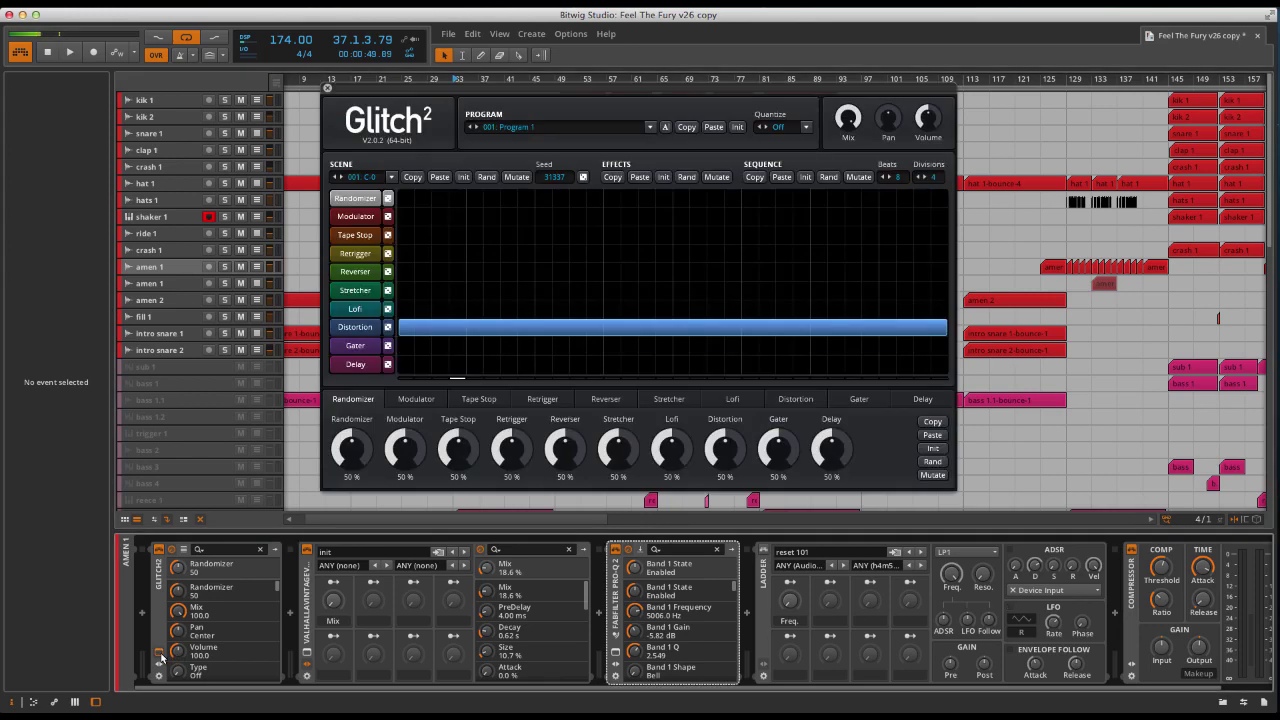
click(350, 328)
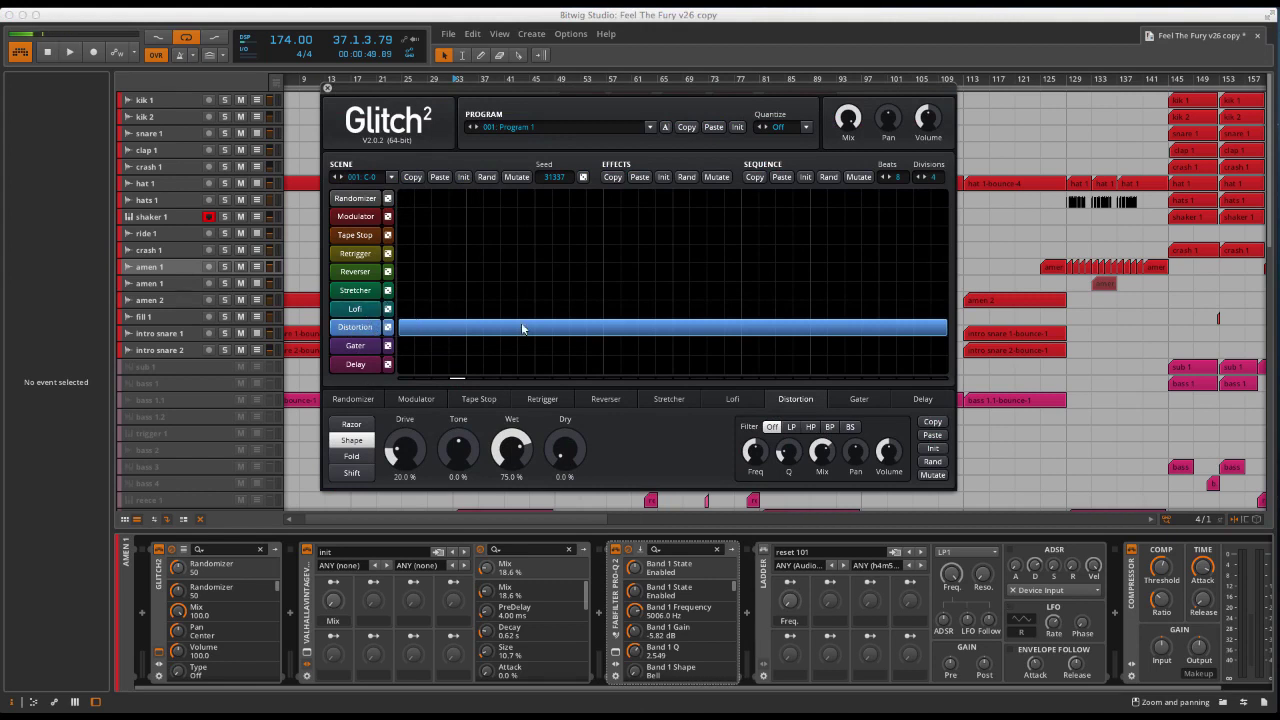
click(327, 88)
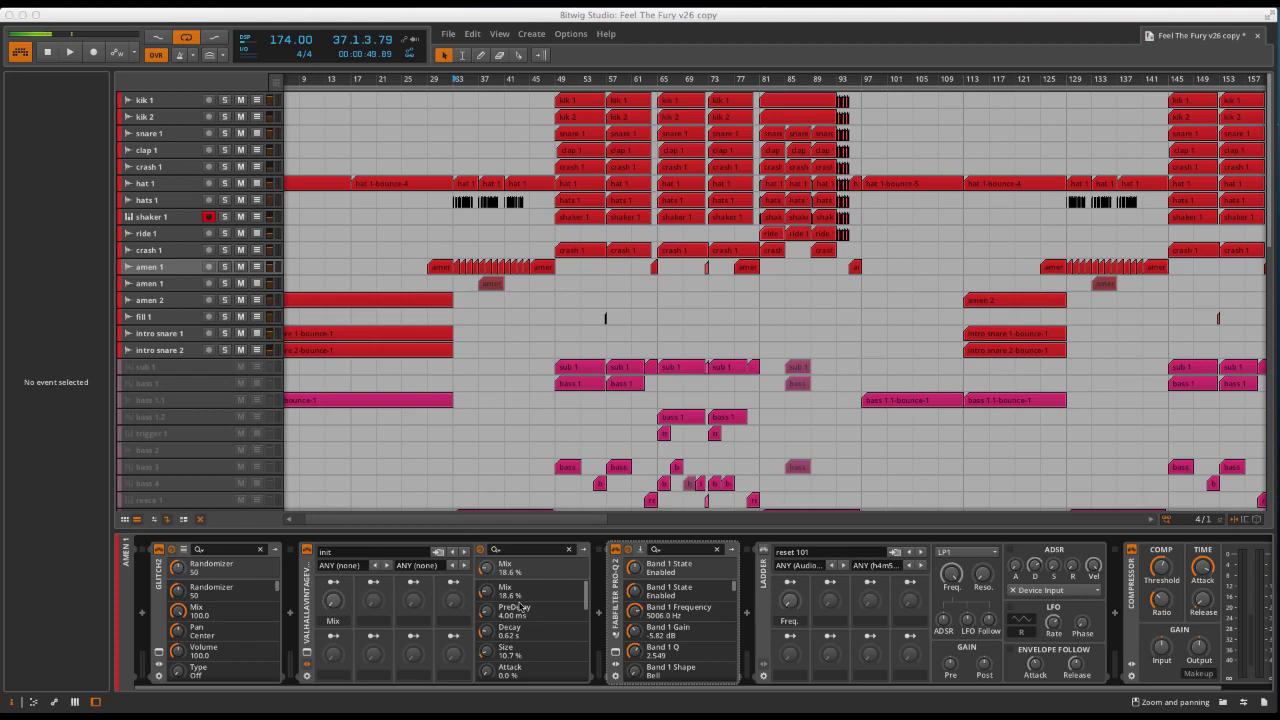
click(615, 655)
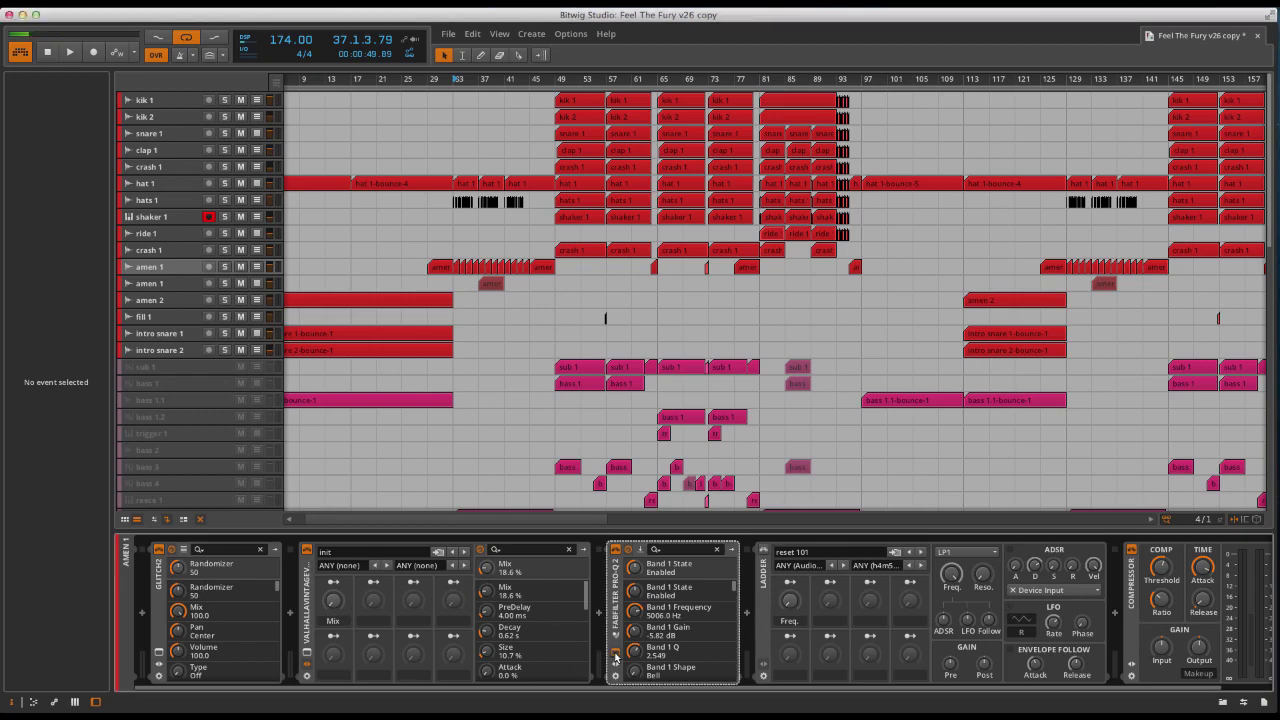
click(615, 655)
click(304, 620)
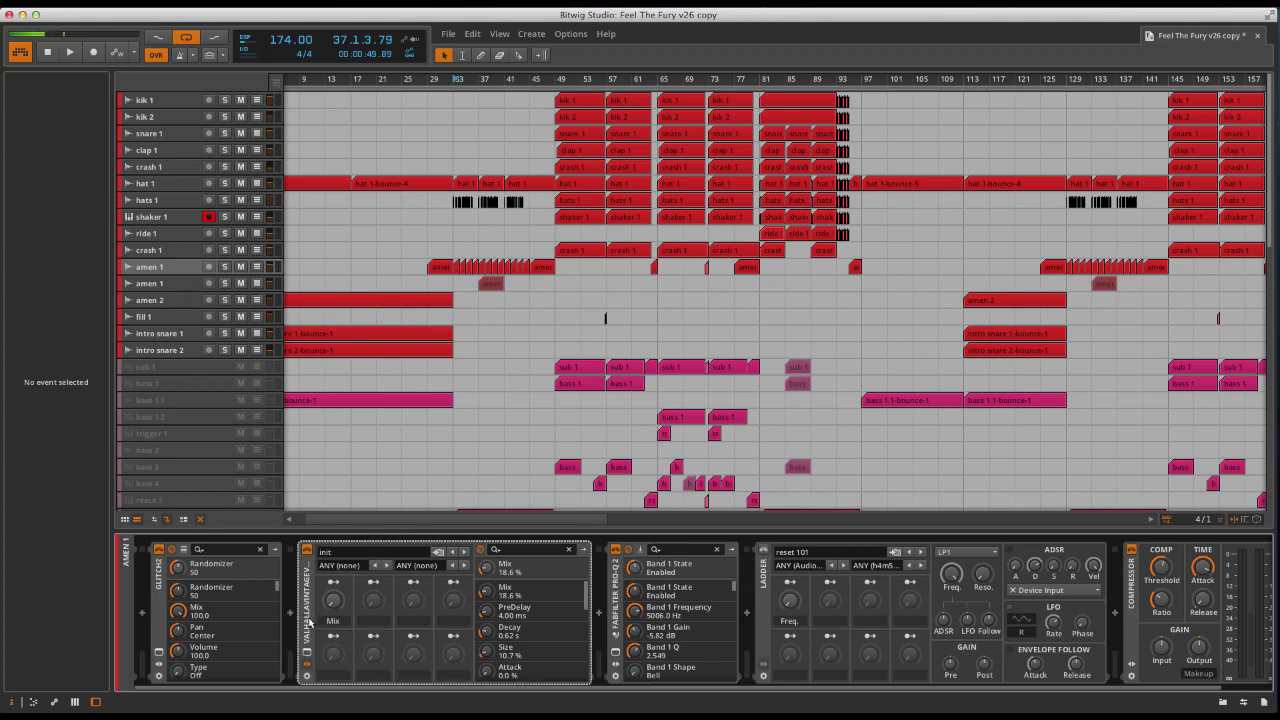
Examine each EQ band in amen 1's FabFilter Pro-Q 2 and close it, then select the Compressor ending the chain
click(615, 653)
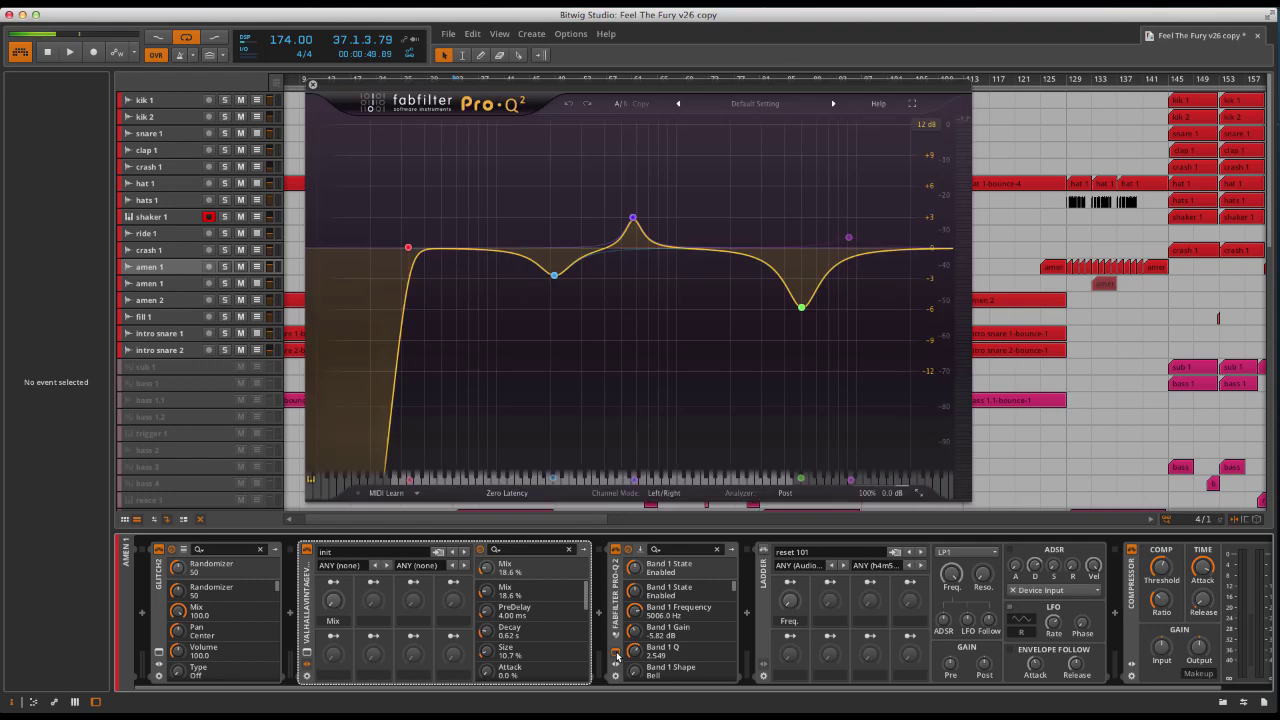
mouse_move(560, 272)
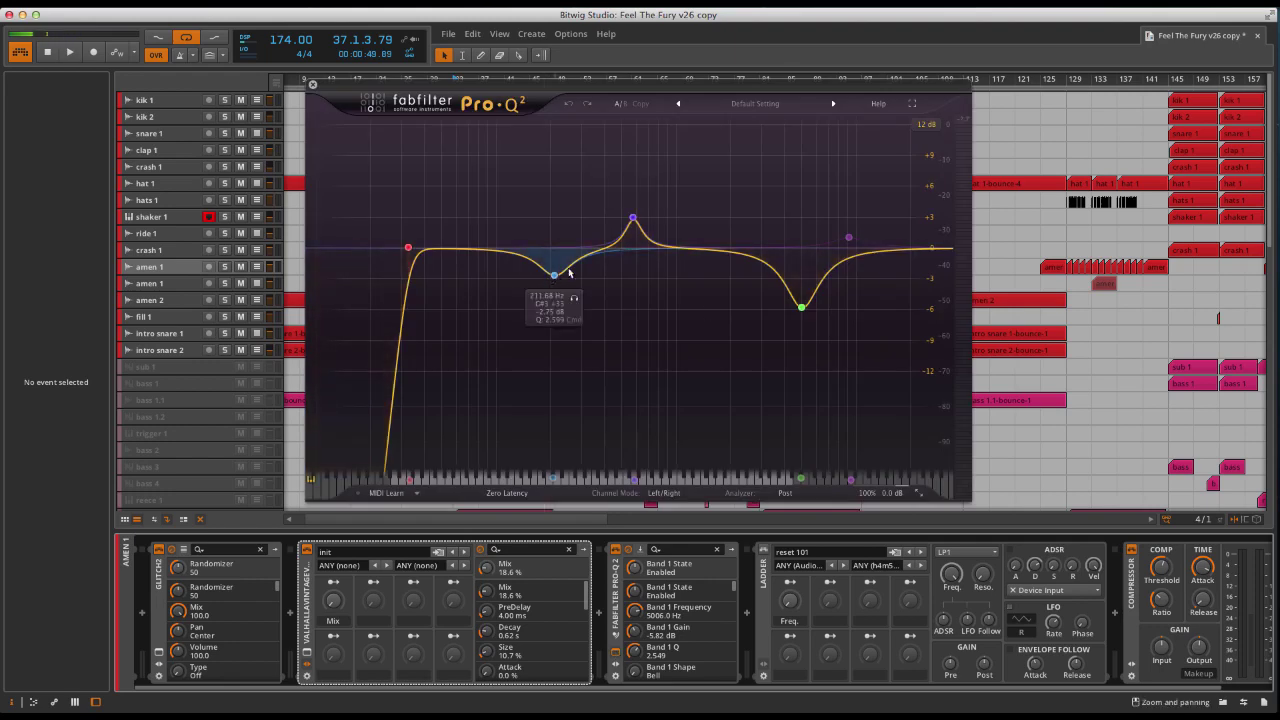
mouse_move(636, 220)
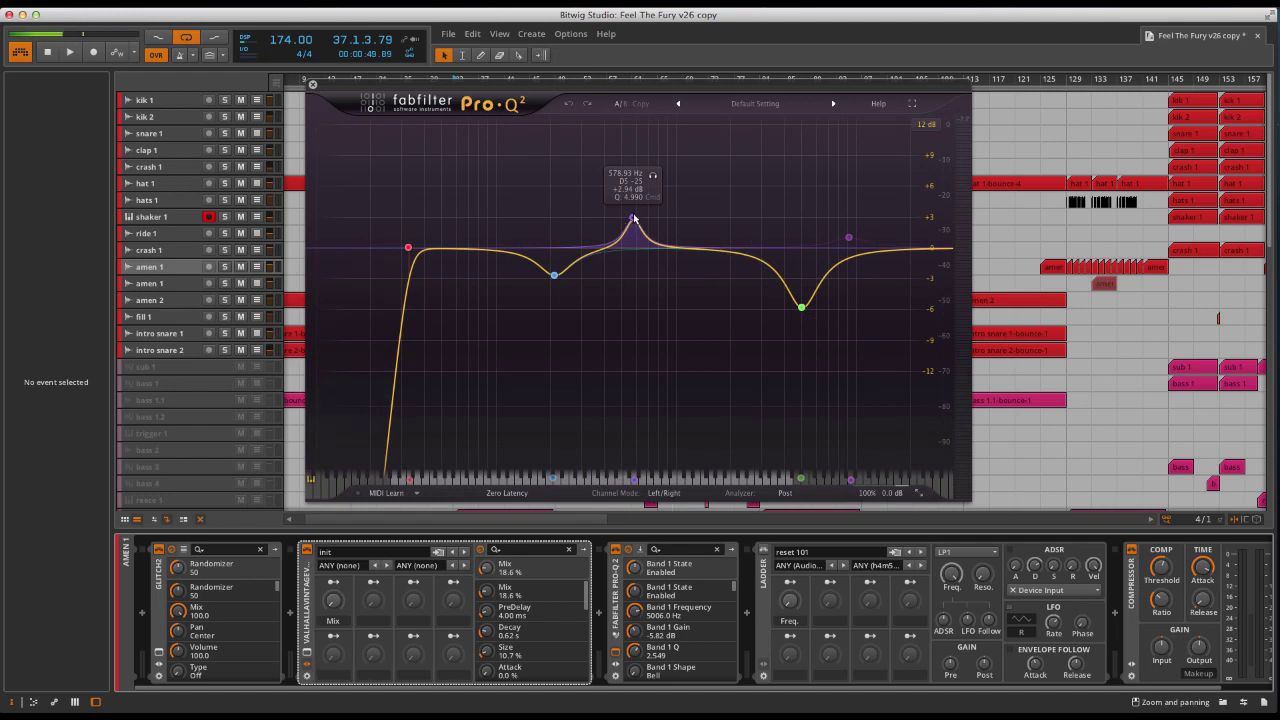
mouse_move(804, 308)
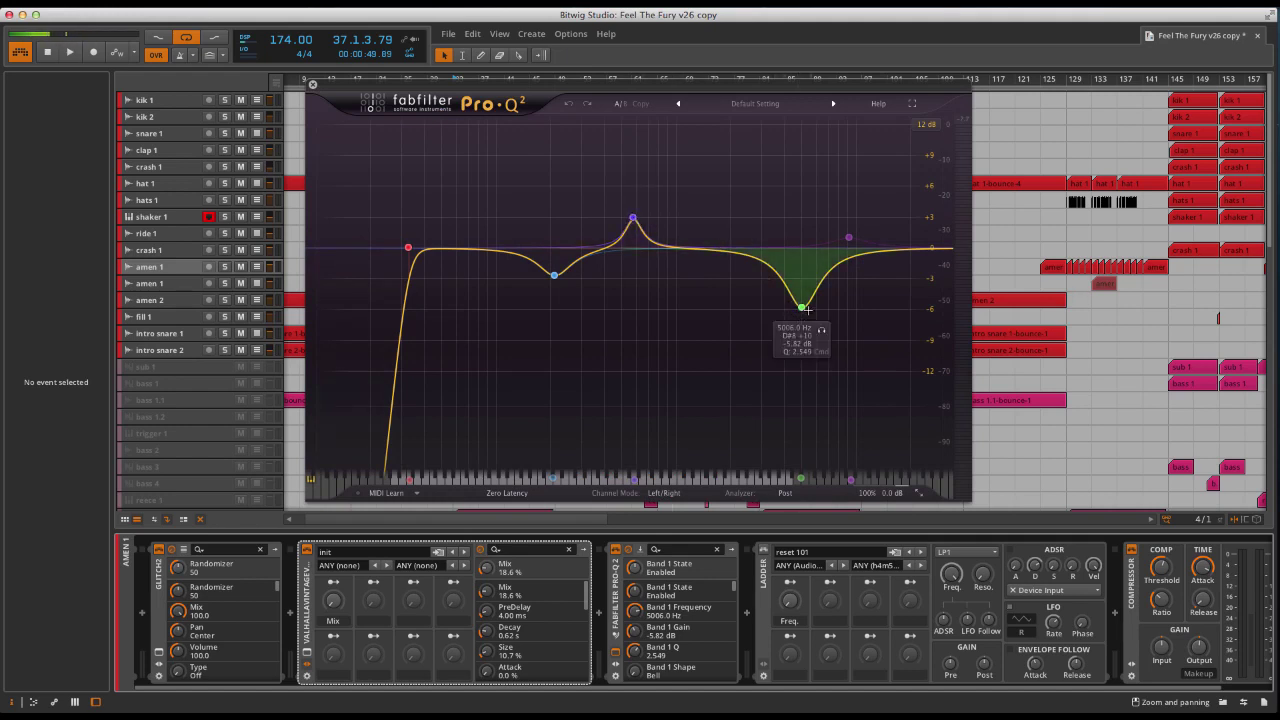
mouse_move(396, 243)
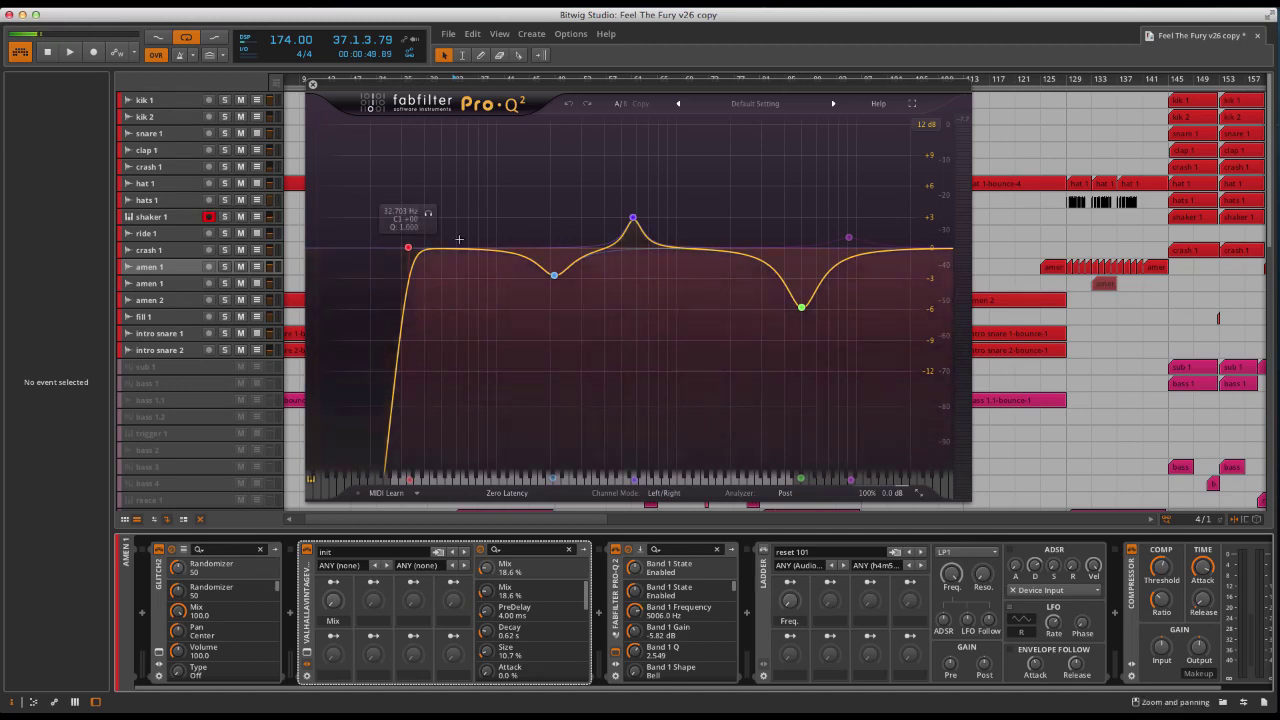
click(312, 84)
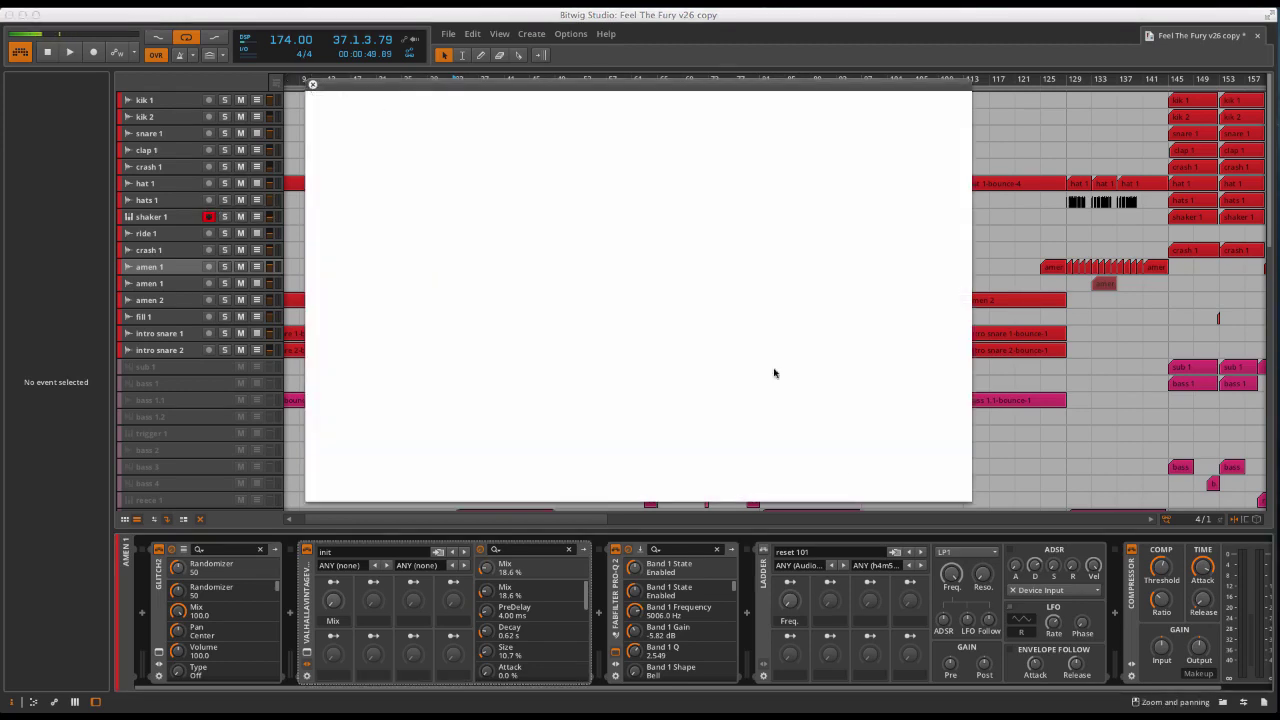
scroll(1005, 584, right, 2)
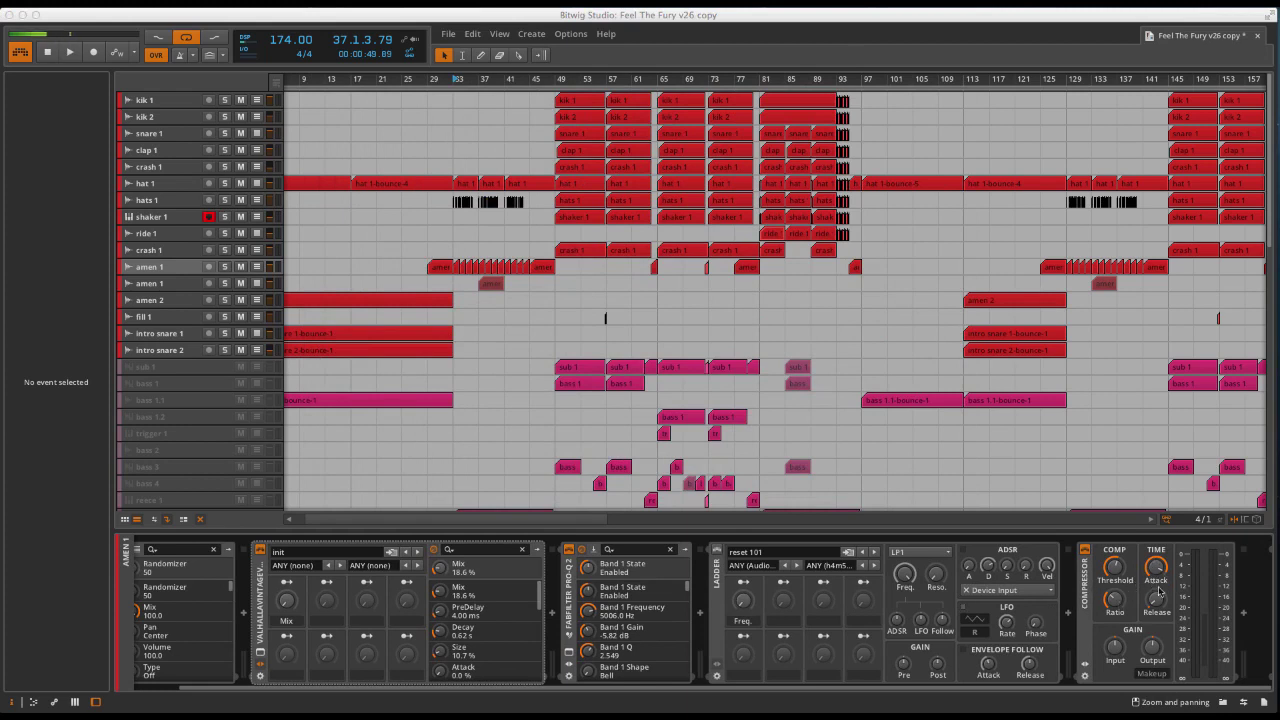
click(1093, 607)
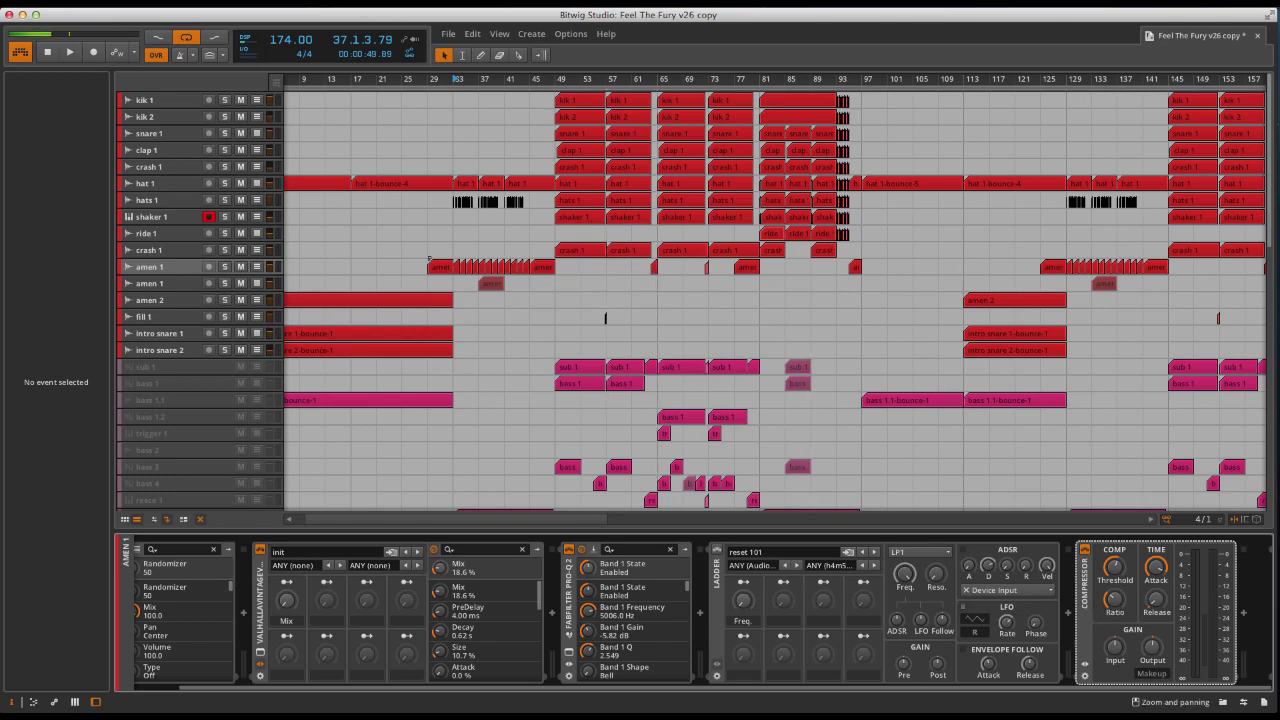
Examine the chopped audio events of the amen 1 clip at bar 33 in the detail editor, then close the editor
double_click(455, 264)
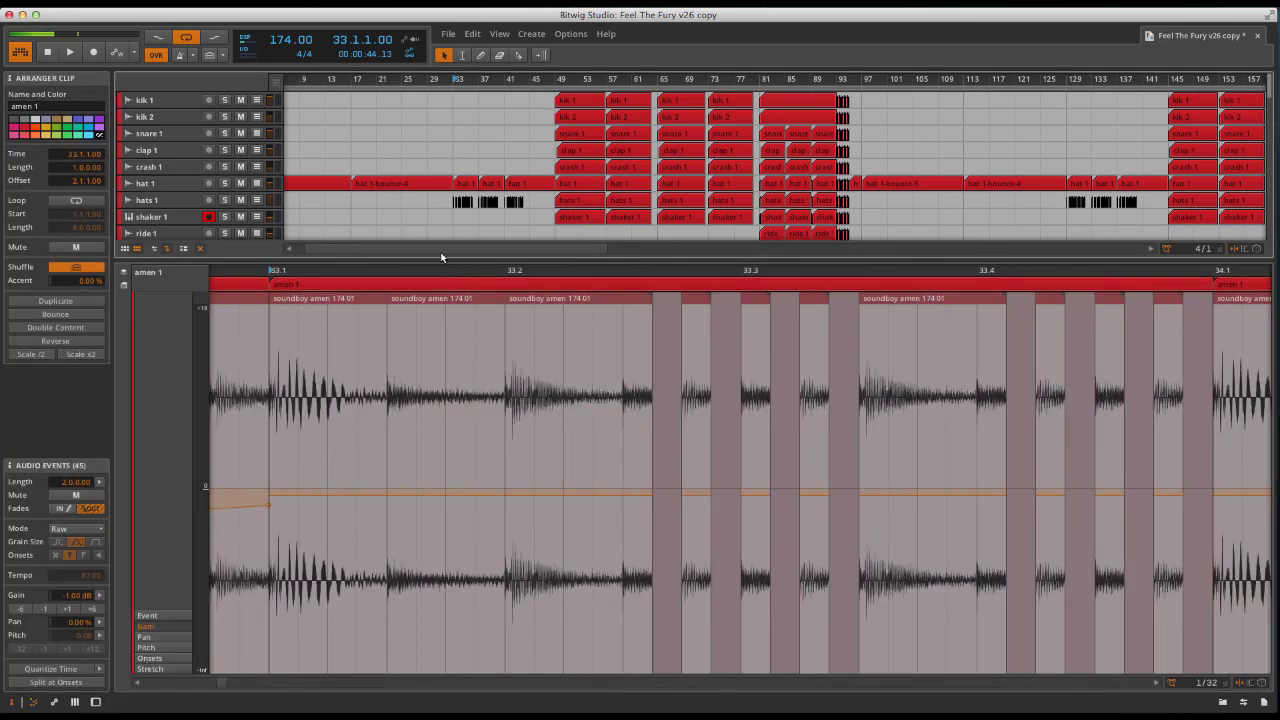
drag(434, 272, 359, 270)
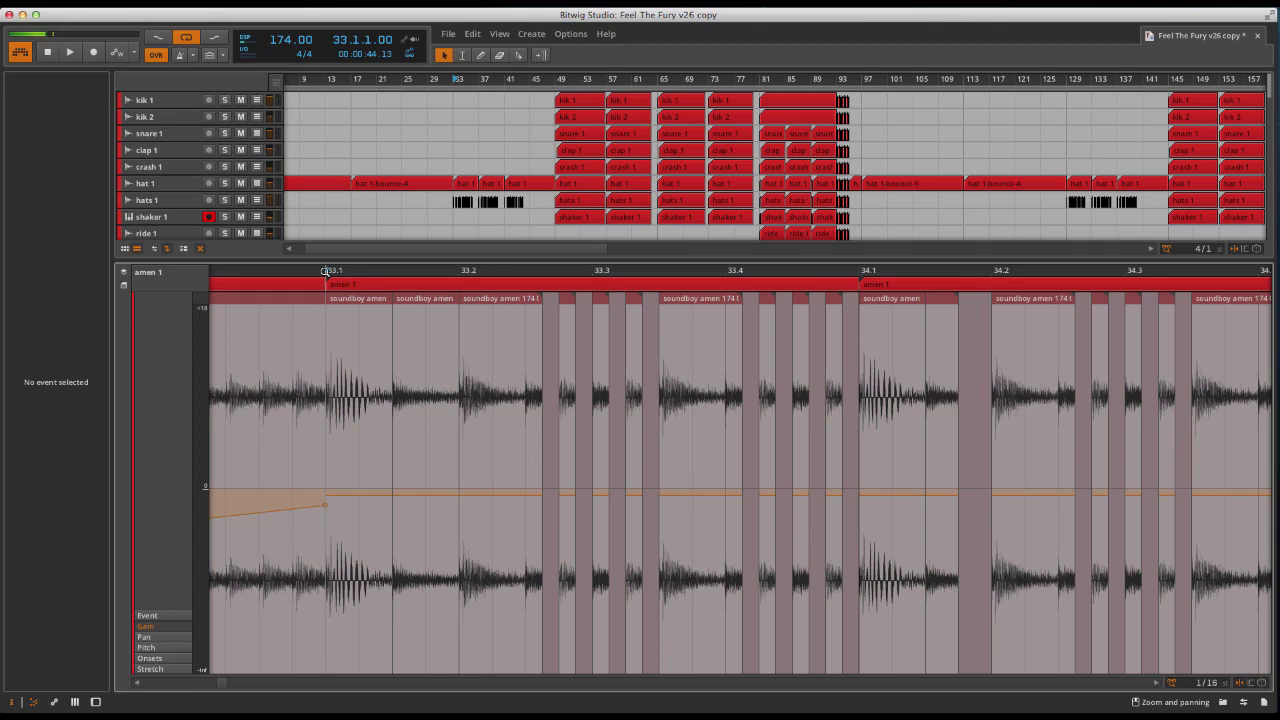
click(325, 270)
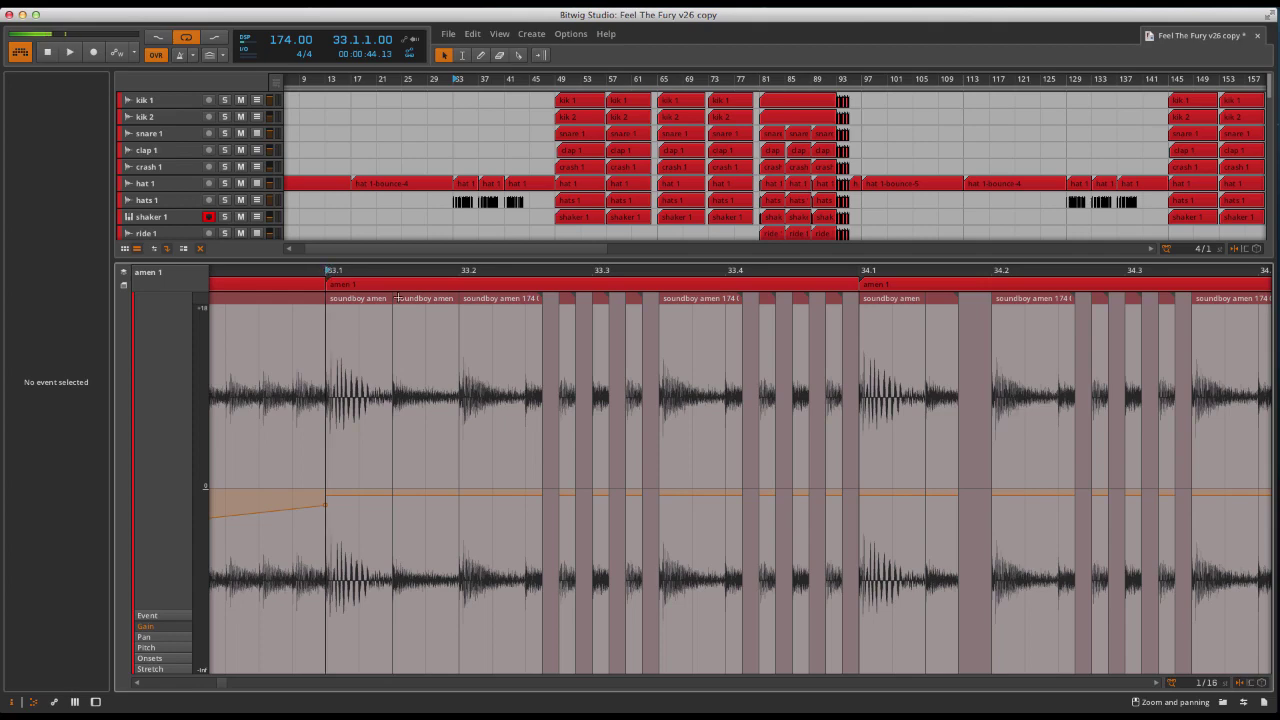
click(33, 701)
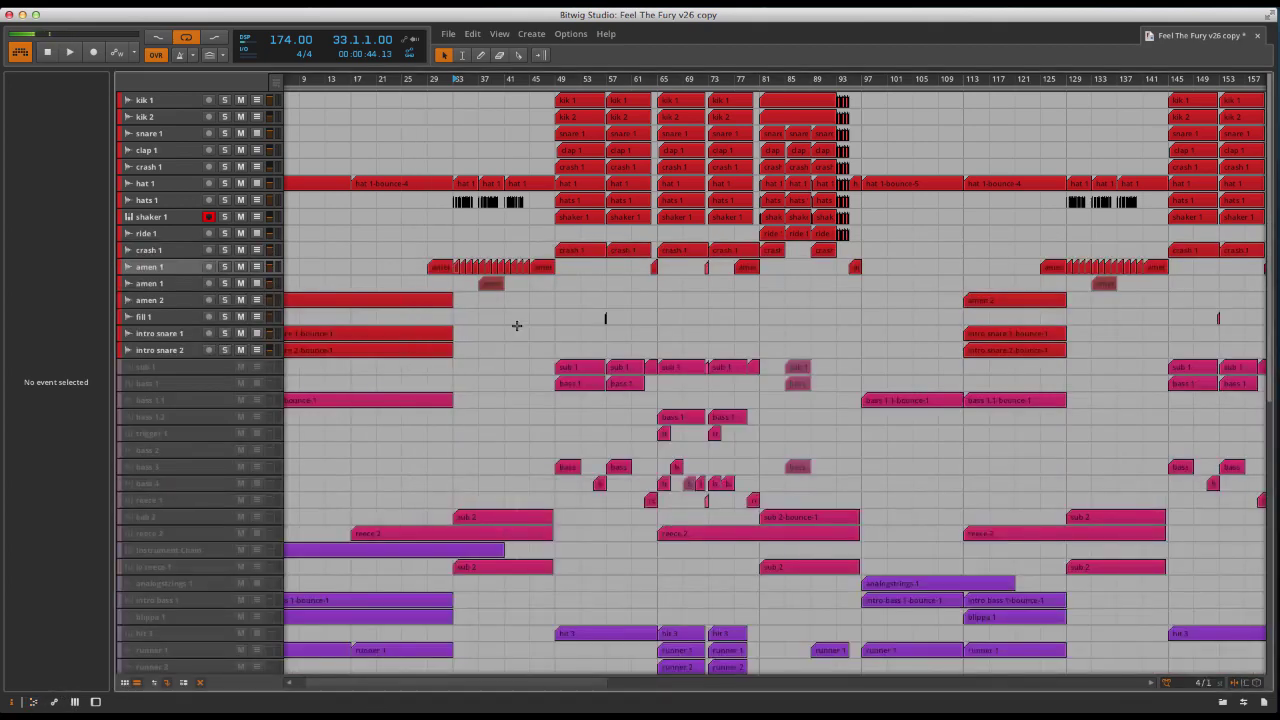
Play the amen 1 section from bar 33, then play the intro with the amen 2 clip from bar 1 and stop
key(space)
scroll(429, 330, left, 3)
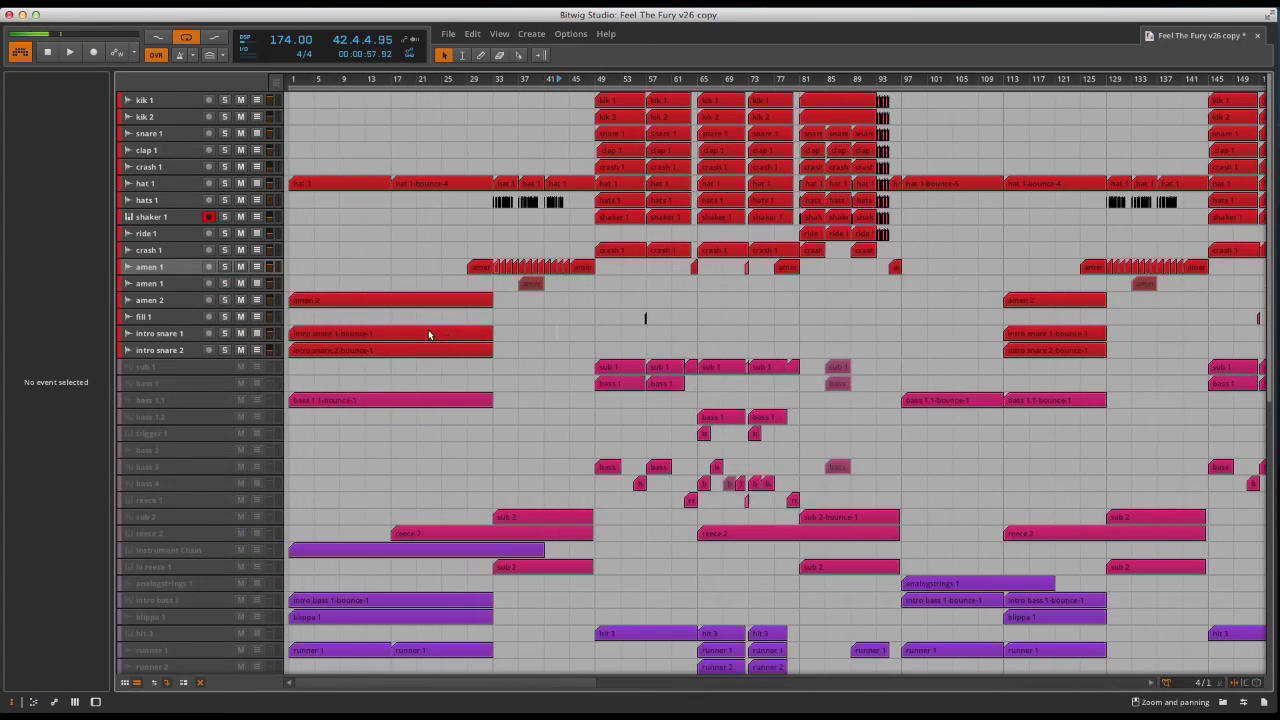
click(310, 303)
key(space)
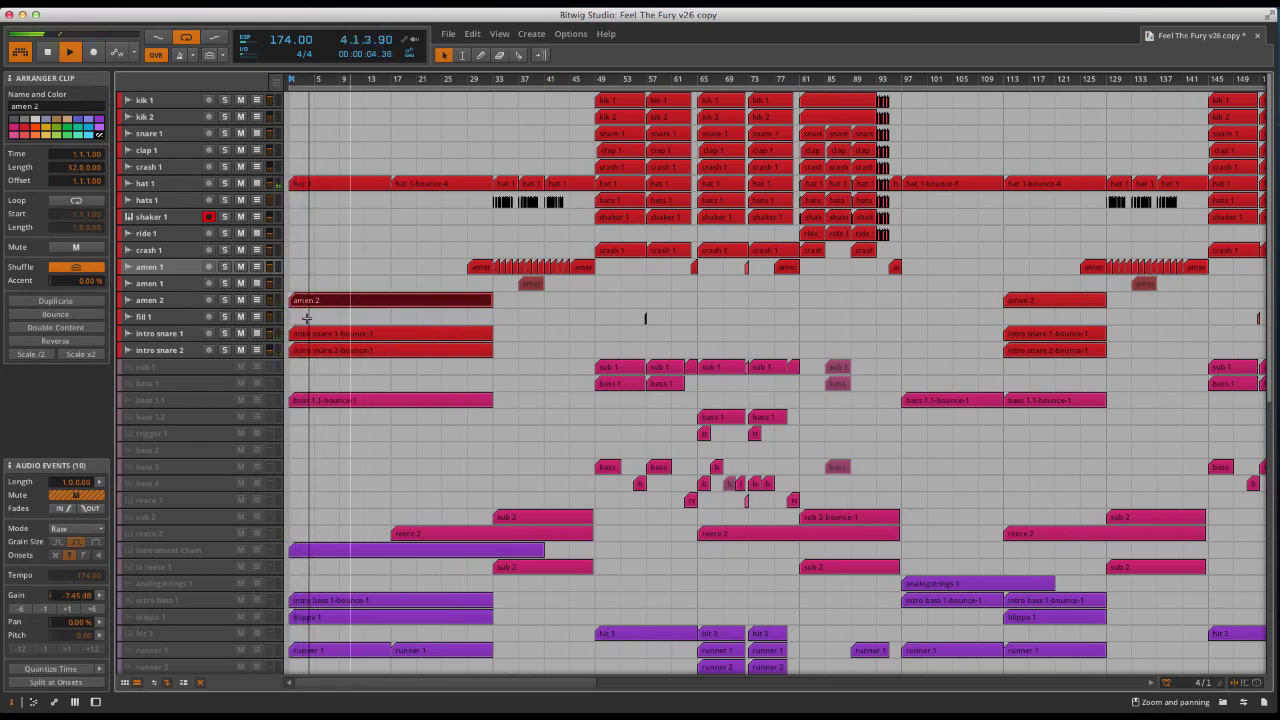
key(space)
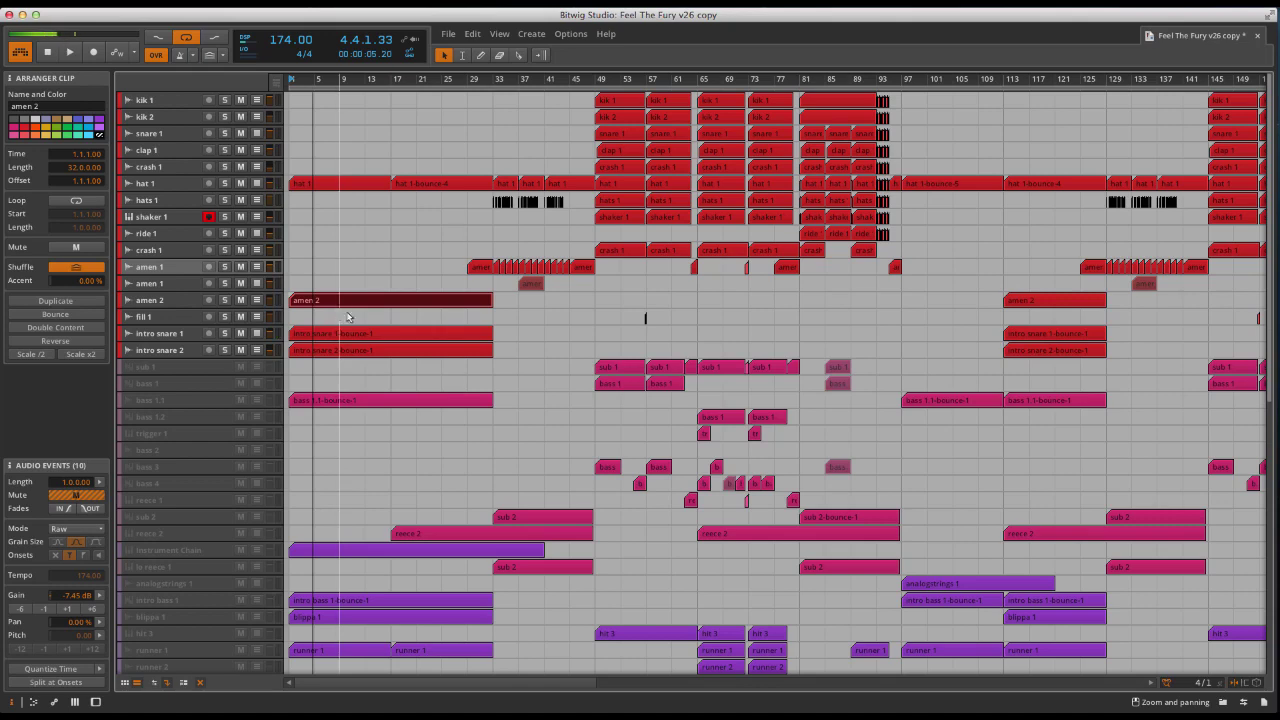
Open the amen 2 clip at bar 1 in the detail editor to view its audio events
click(145, 298)
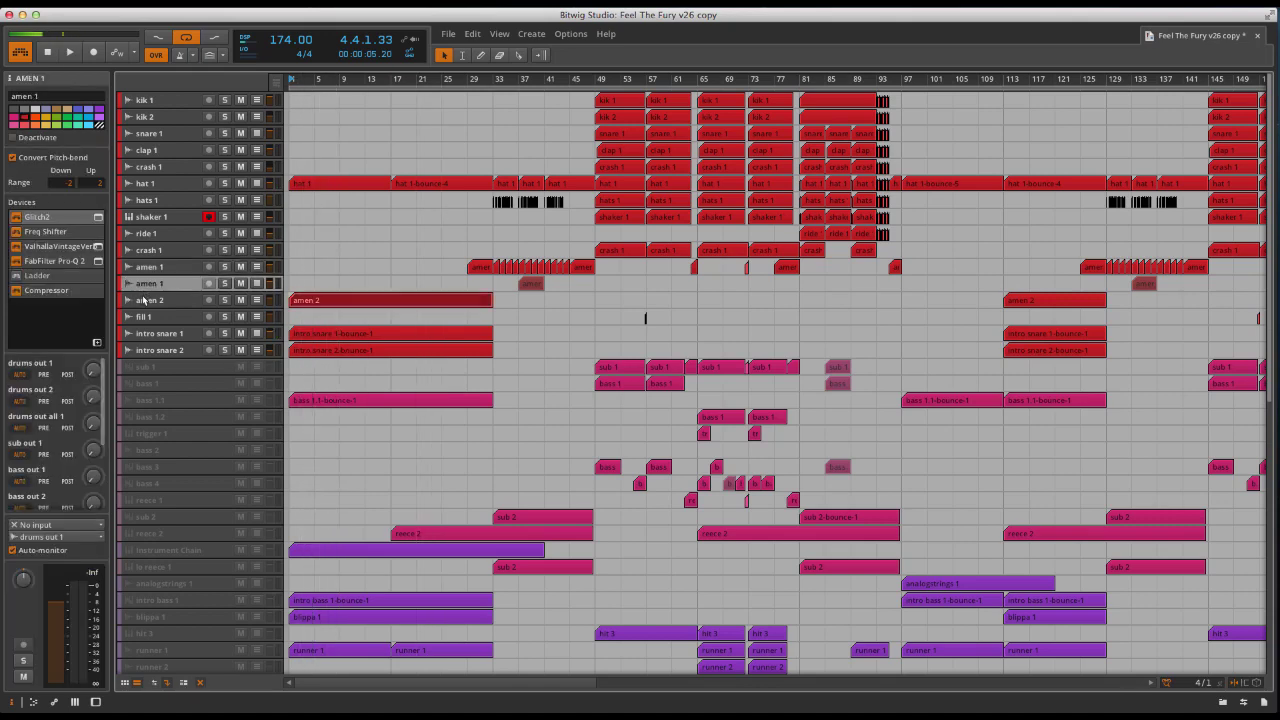
double_click(311, 302)
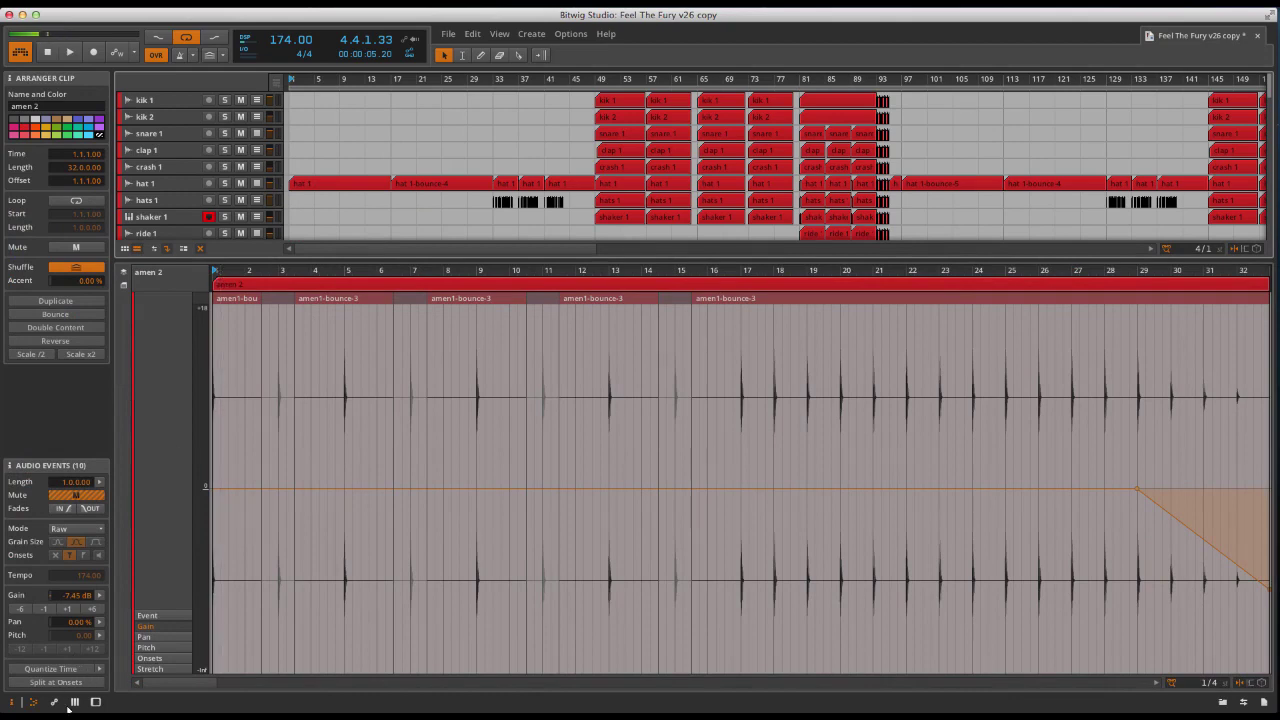
Close the amen 2 clip editor, then view the audio events of the hat 1 clip at bar 1 and close it
click(31, 703)
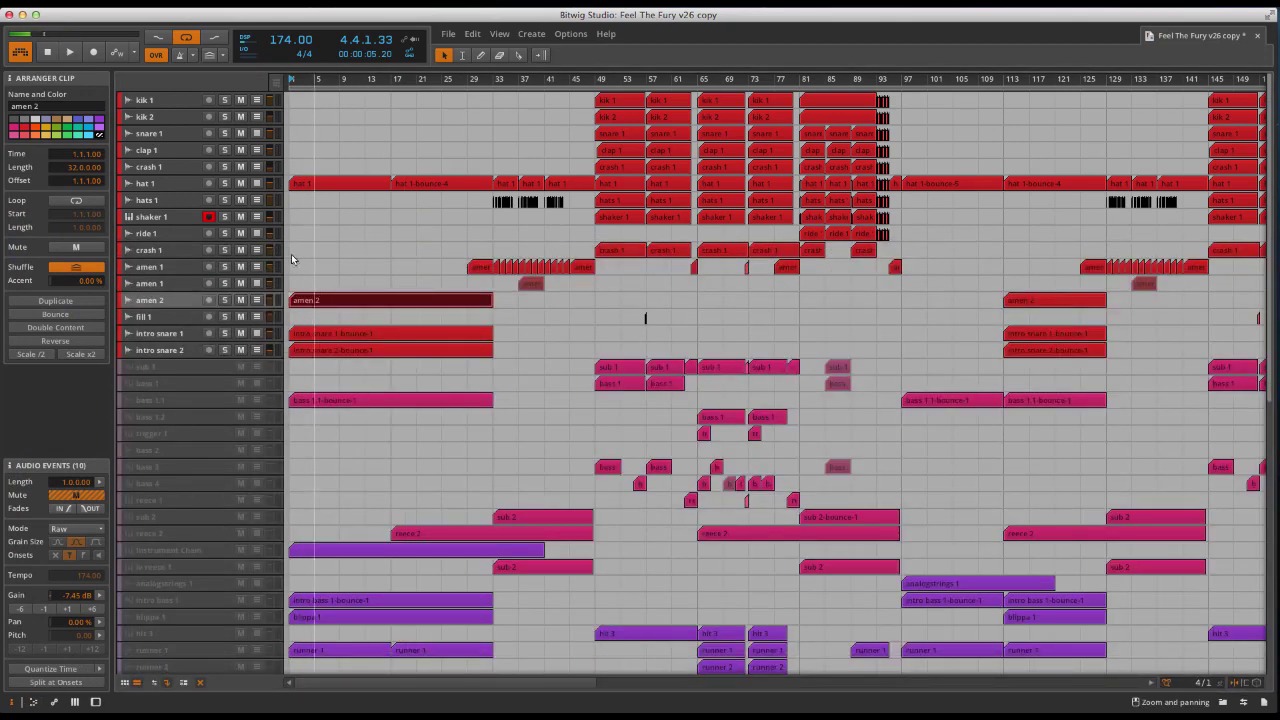
double_click(327, 187)
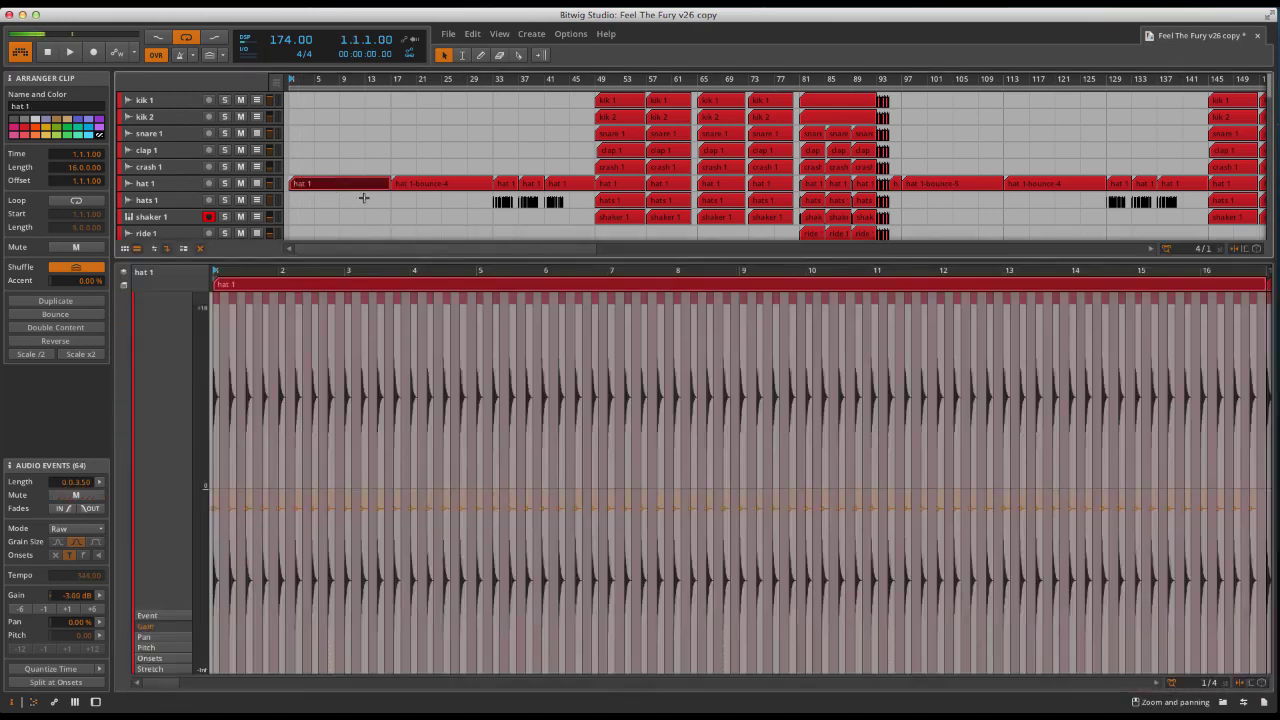
click(31, 703)
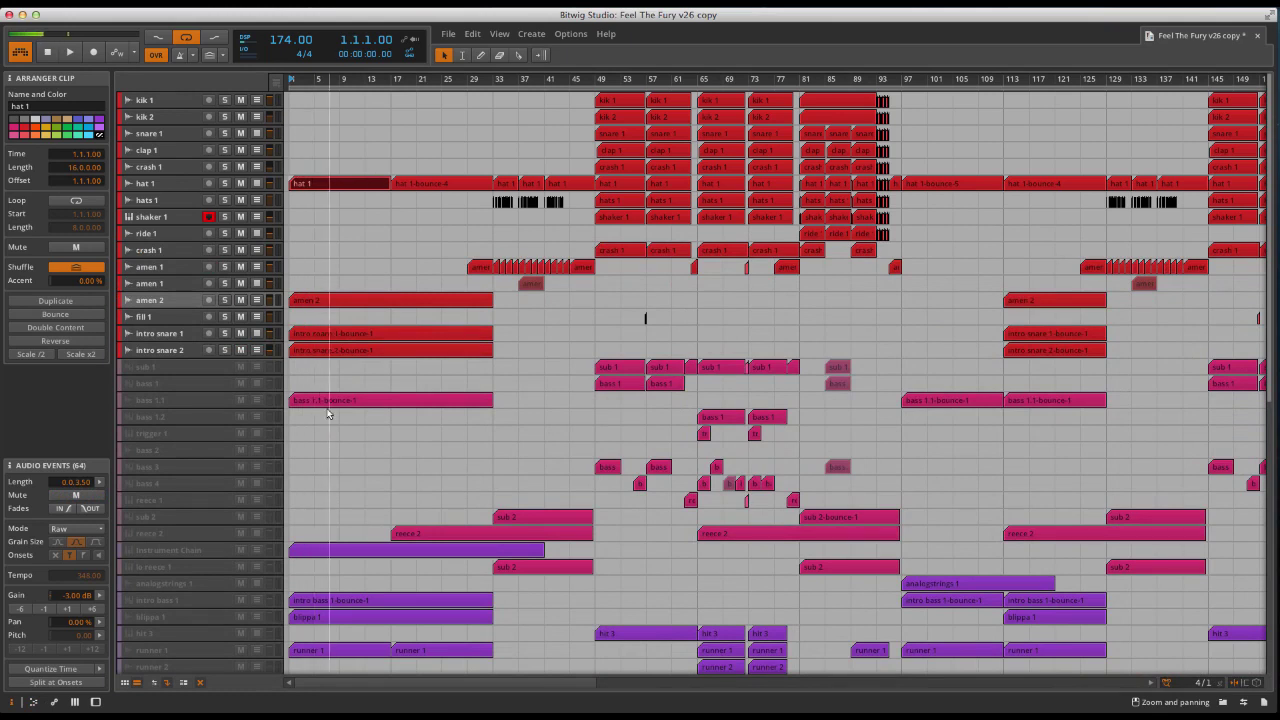
Select the intro snare 1 track and survey the whole arrangement, from the intro to past bar 209 and down to the lower tracks
click(186, 337)
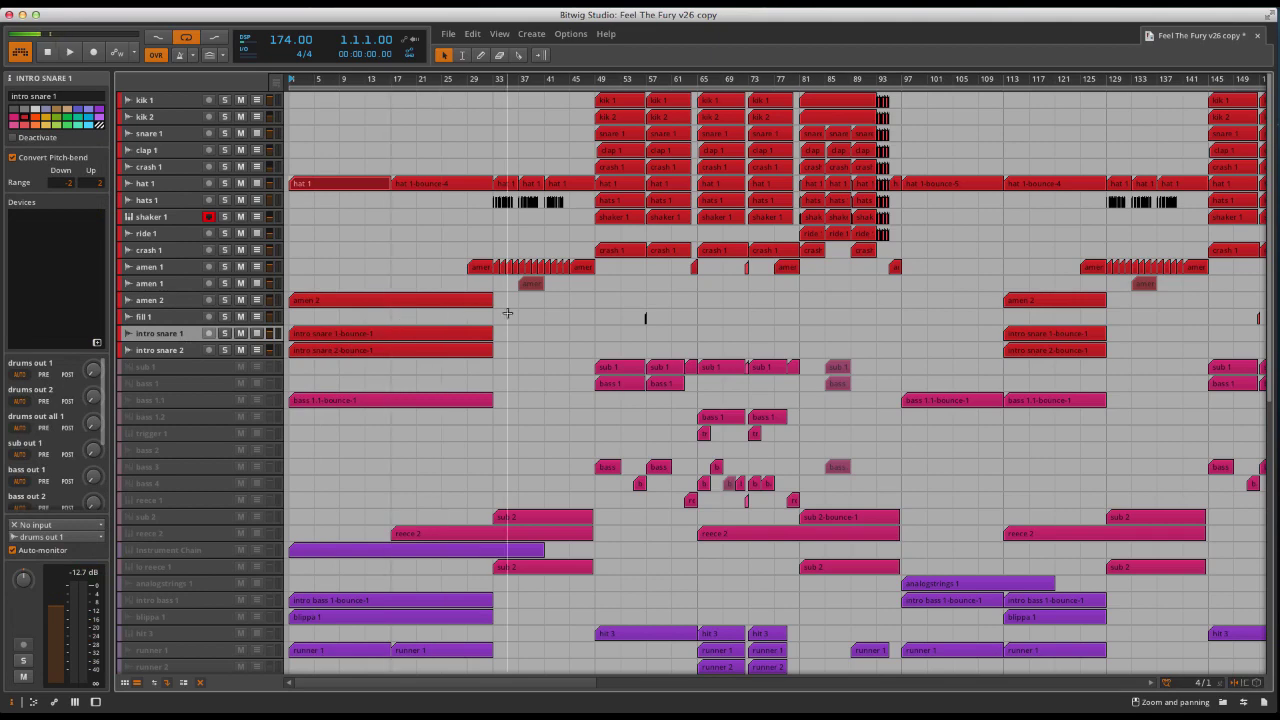
scroll(520, 300, right, 5)
scroll(540, 250, left, 5)
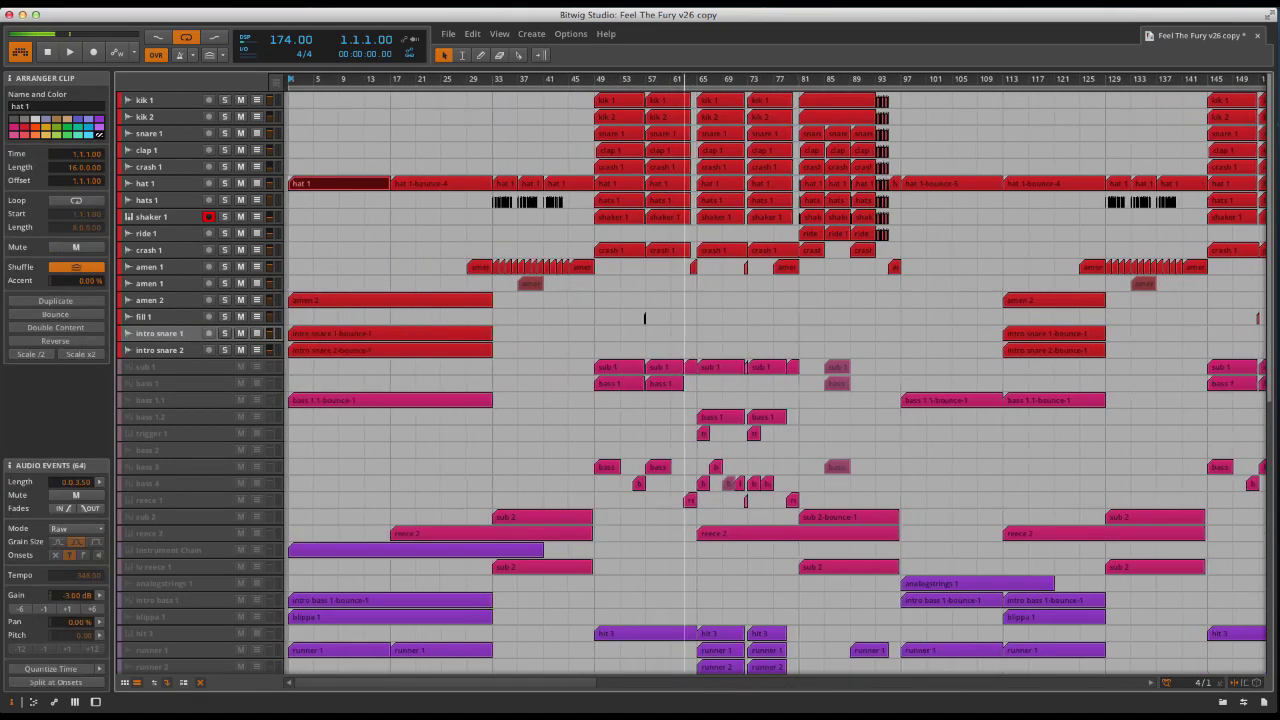
key(minus)
key(plus)
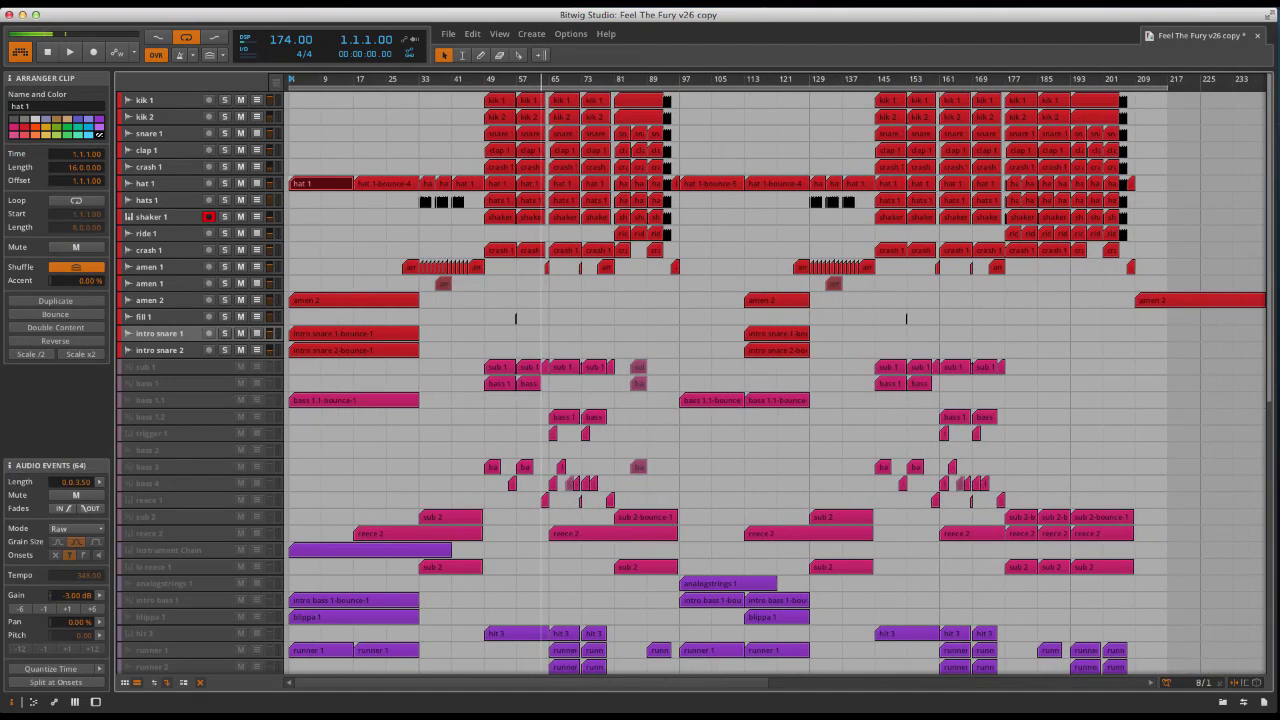
scroll(951, 346, right, 5)
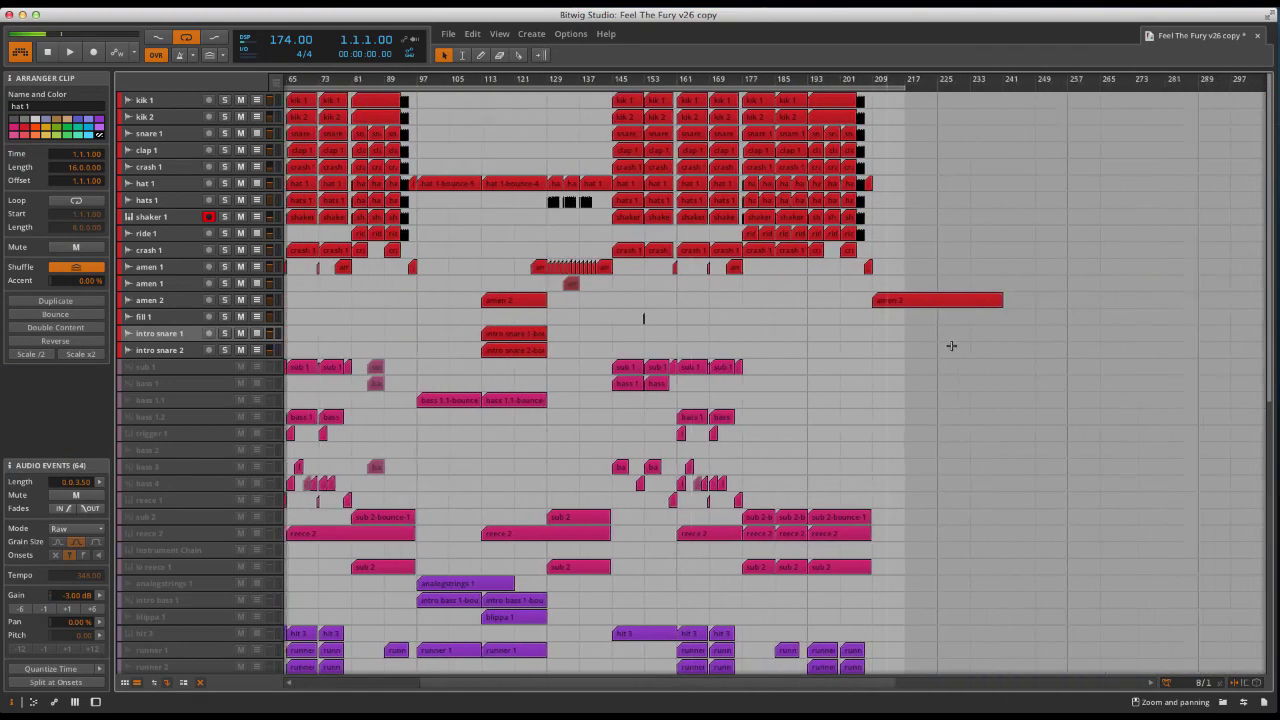
scroll(968, 337, left, 5)
scroll(523, 420, down, 3)
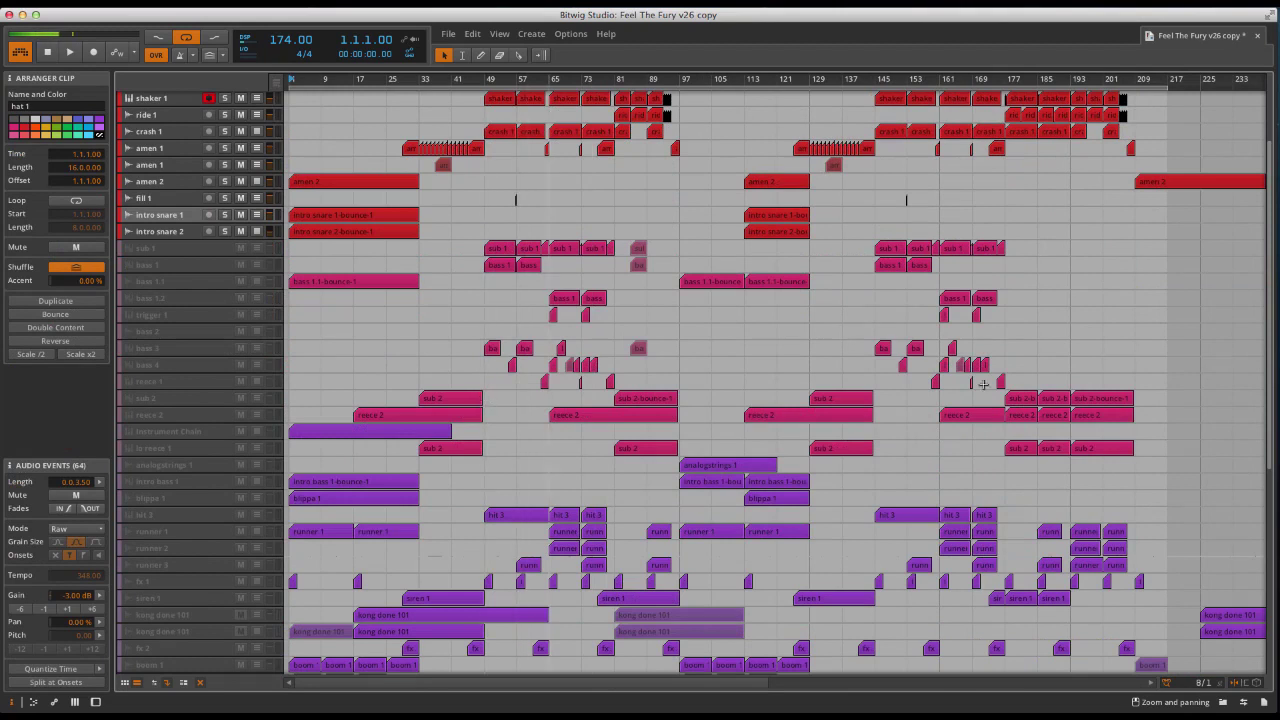
mouse_move(1268, 386)
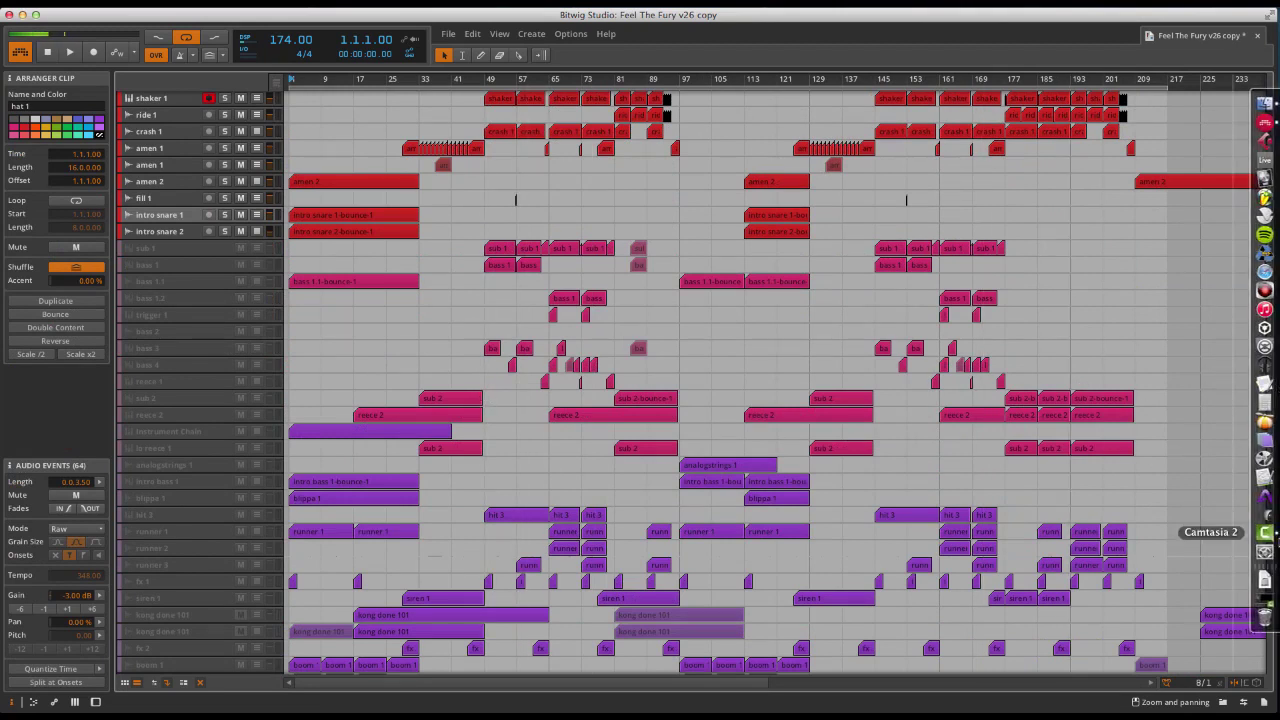
Select the deactivated sub 1 track and look over the output tracks from drums out 1 to the Master
click(380, 307)
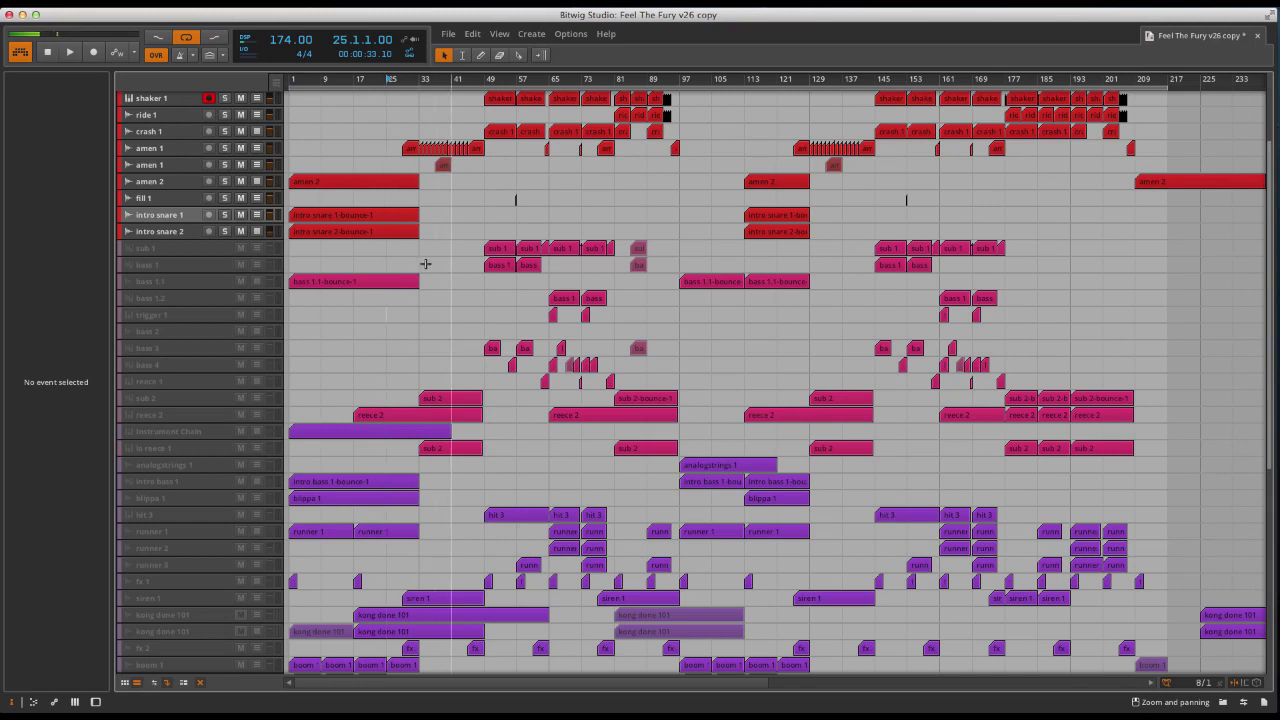
click(147, 250)
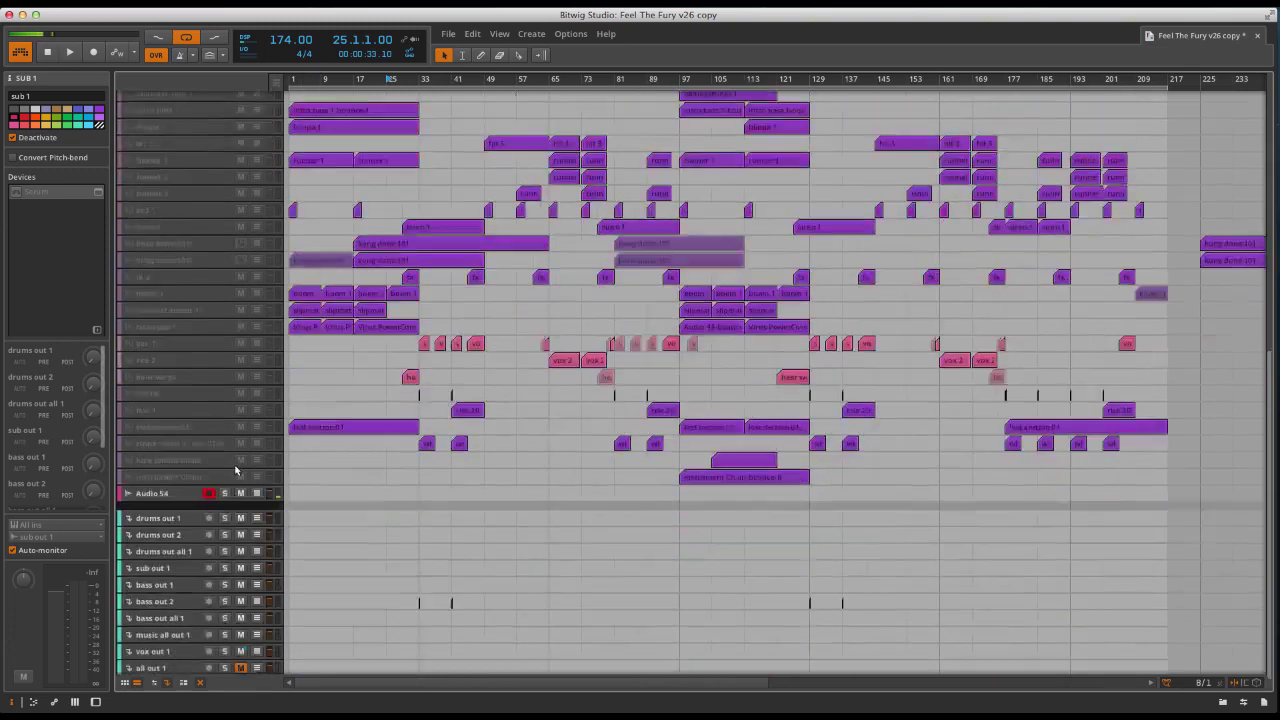
scroll(240, 466, down, 6)
scroll(192, 530, down, 1)
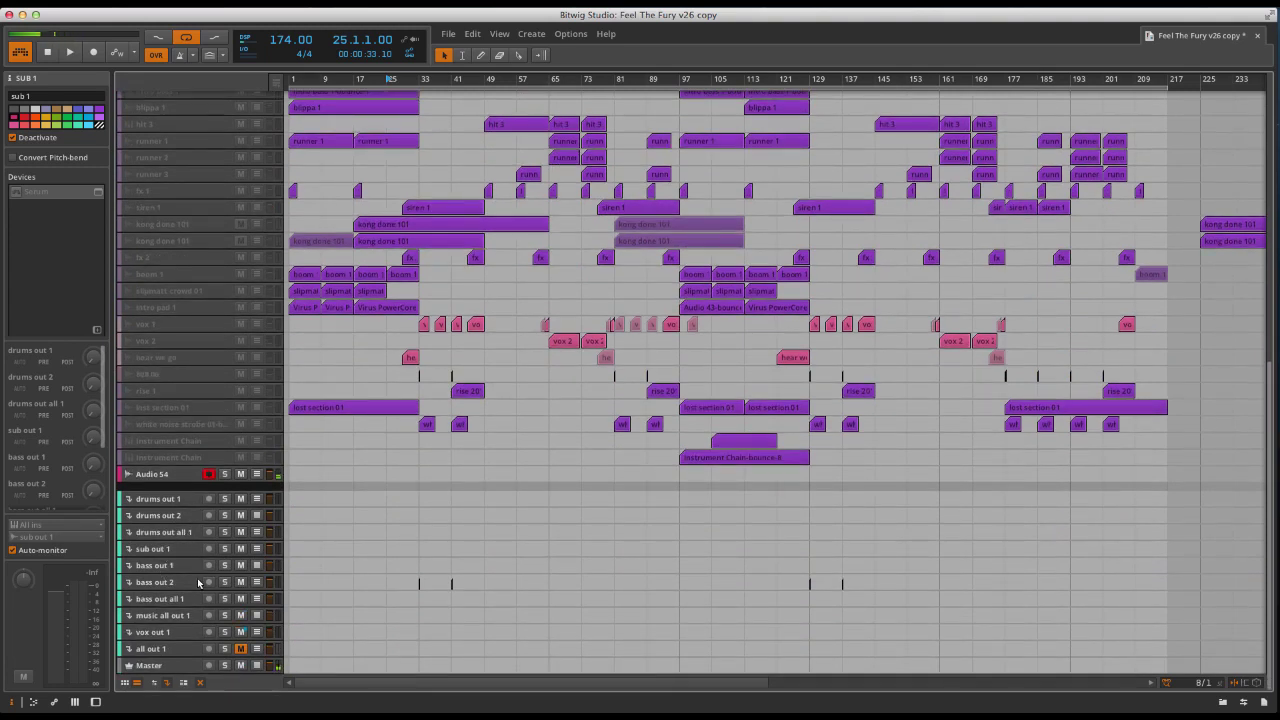